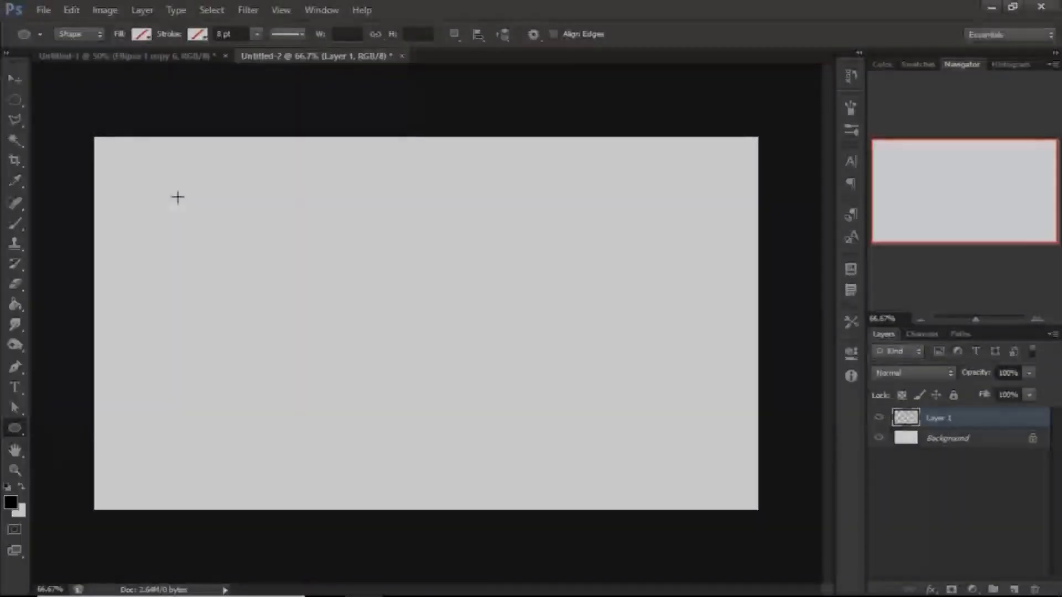
# Draw a circle about 284 px in diameter in the canvas's upper-left area and rasterize its layer
pyautogui.moveTo(177, 197); pyautogui.dragTo(324, 351)
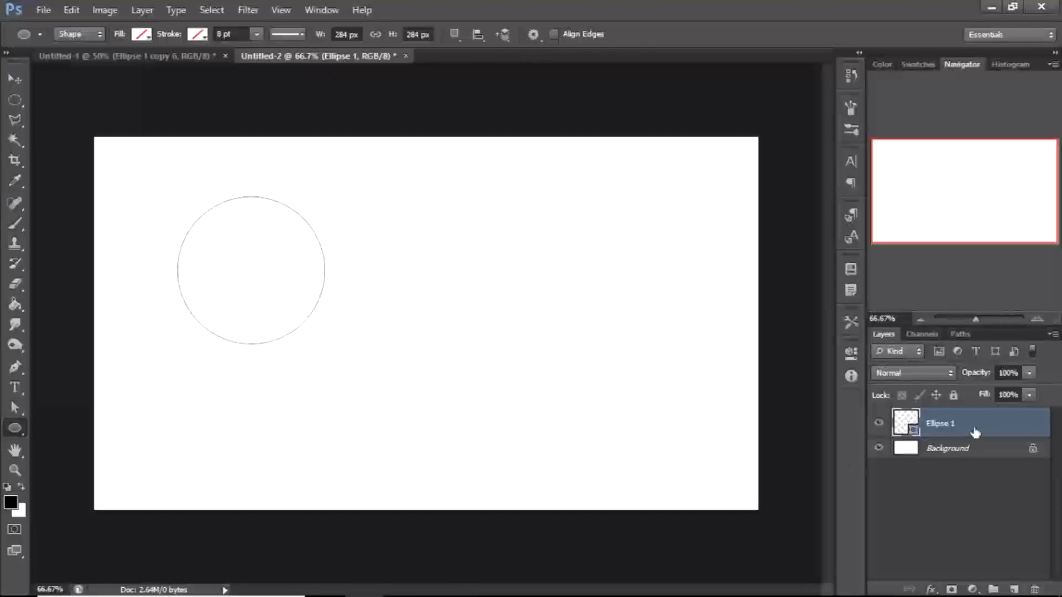
pyautogui.rightClick(946, 423)
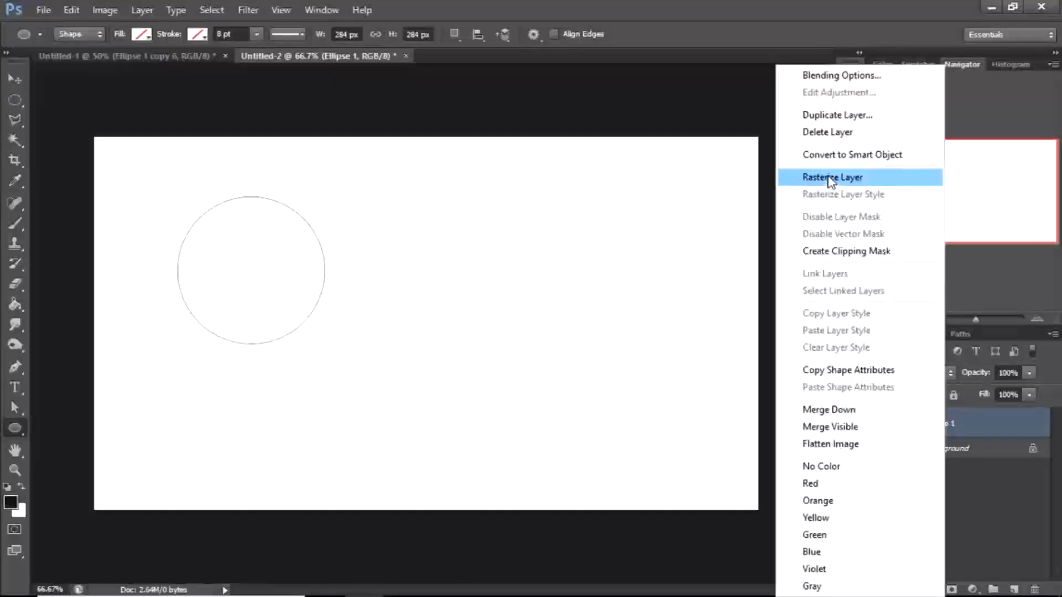
pyautogui.click(829, 173)
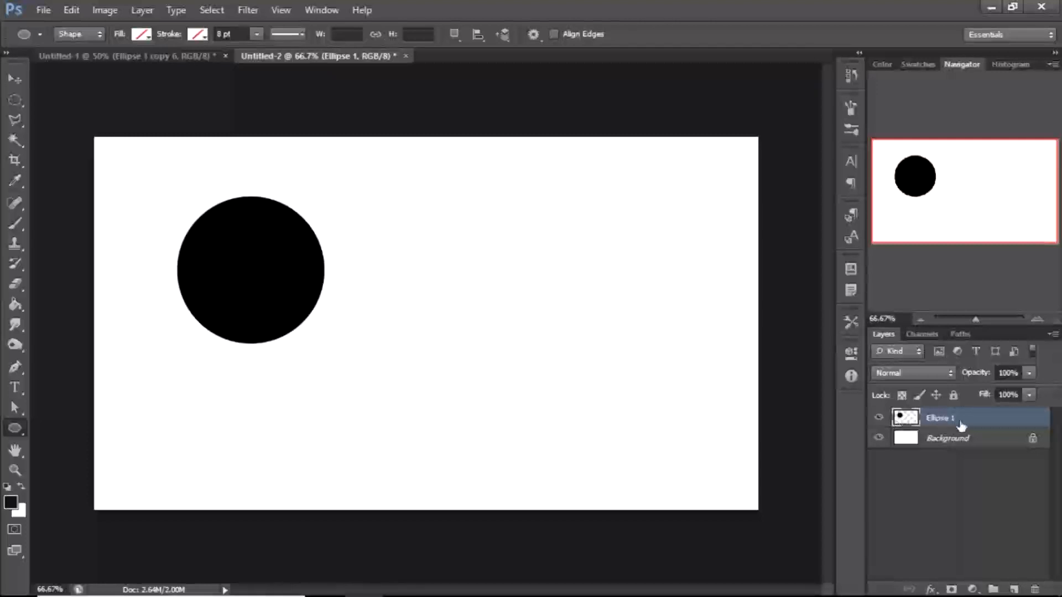
# Load the circle's pixels as a selection and fill it with dark grey #242323
pyautogui.keyDown('ctrl'); pyautogui.click(899, 423); pyautogui.keyUp('ctrl')
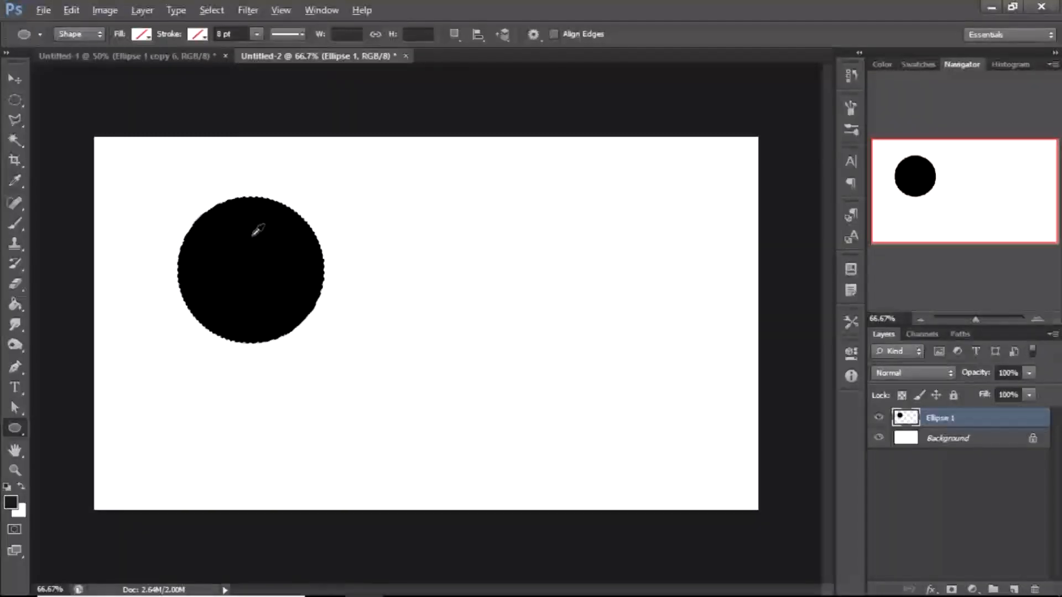
pyautogui.hotkey('alt', 'BackSpace')
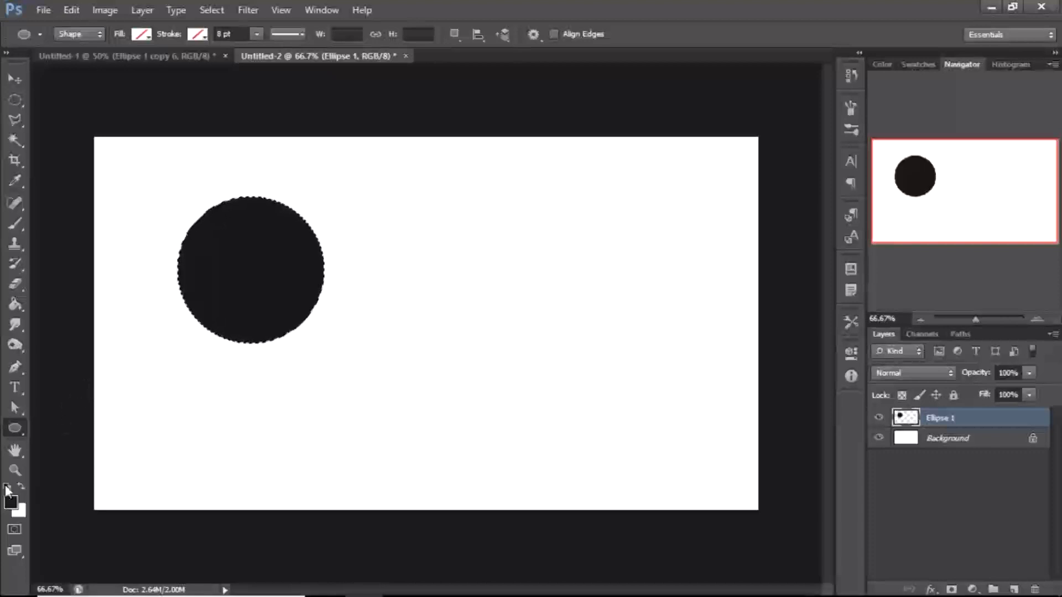
# Set the foreground color to mid grey #827e7e
pyautogui.click(11, 504)
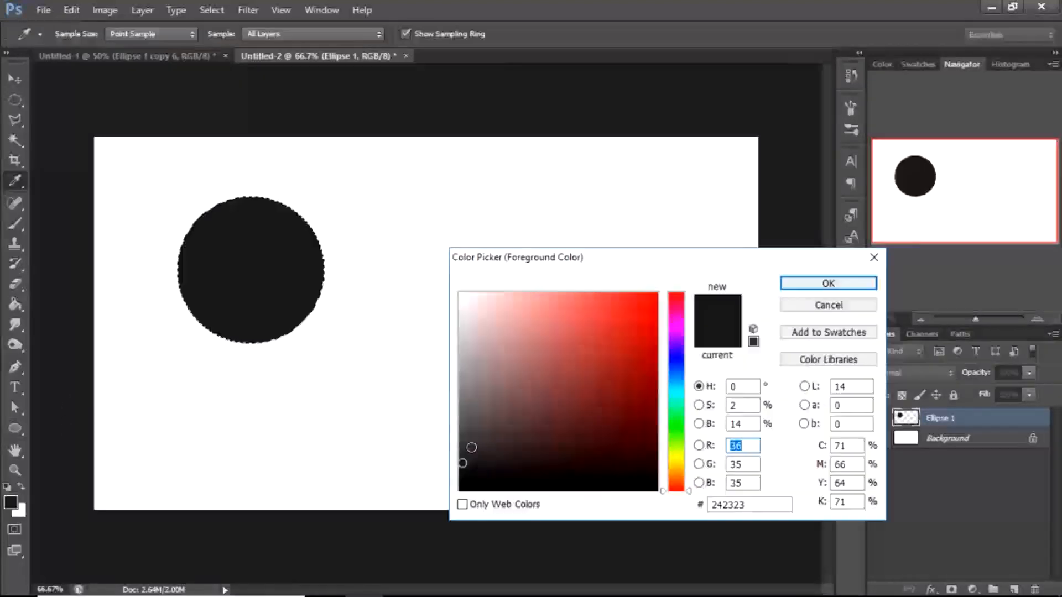
pyautogui.moveTo(478, 444); pyautogui.dragTo(465, 390)
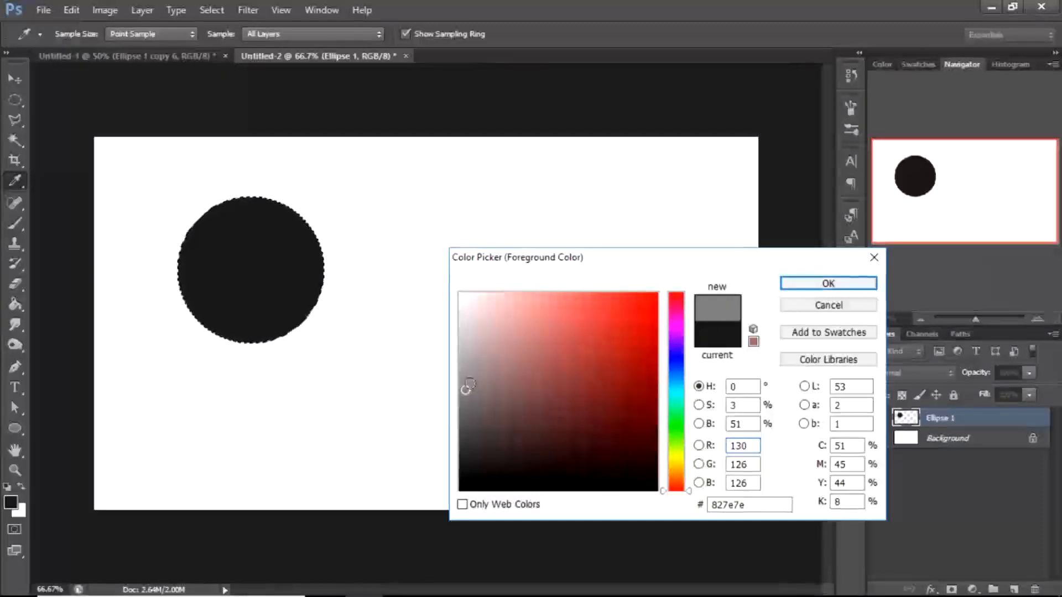
pyautogui.click(798, 284)
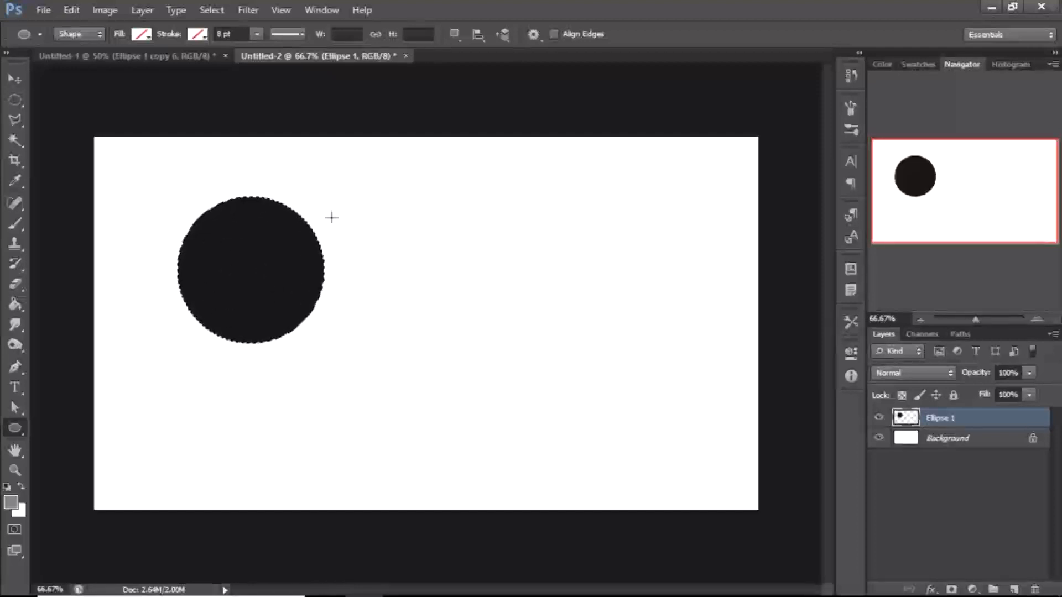
# Add a new layer above the circle, clear the selection, and reduce the brush size to 7 px
pyautogui.click(1016, 588)
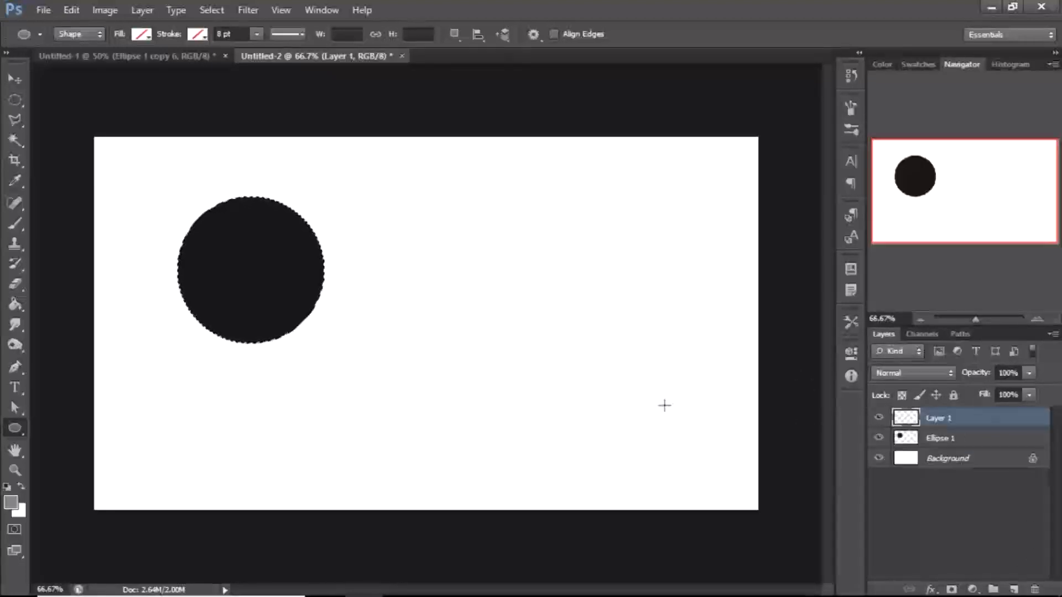
pyautogui.hotkey('ctrl', 'd')
pyautogui.press('b')
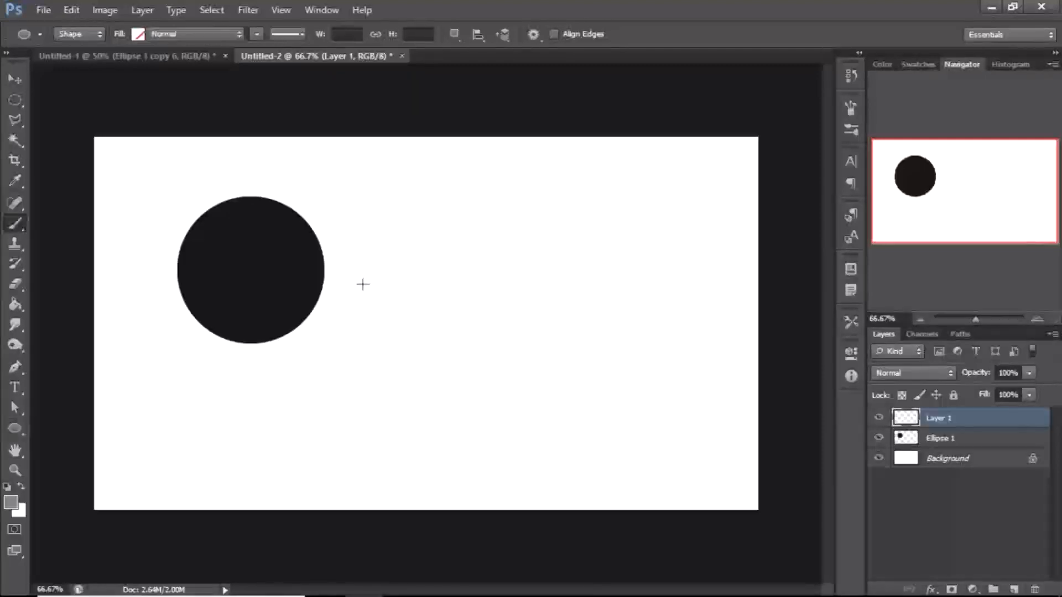
pyautogui.press('[')
pyautogui.press('[')
pyautogui.press('[')
pyautogui.press('[')
pyautogui.press('[')
pyautogui.press('[')
pyautogui.press('[')
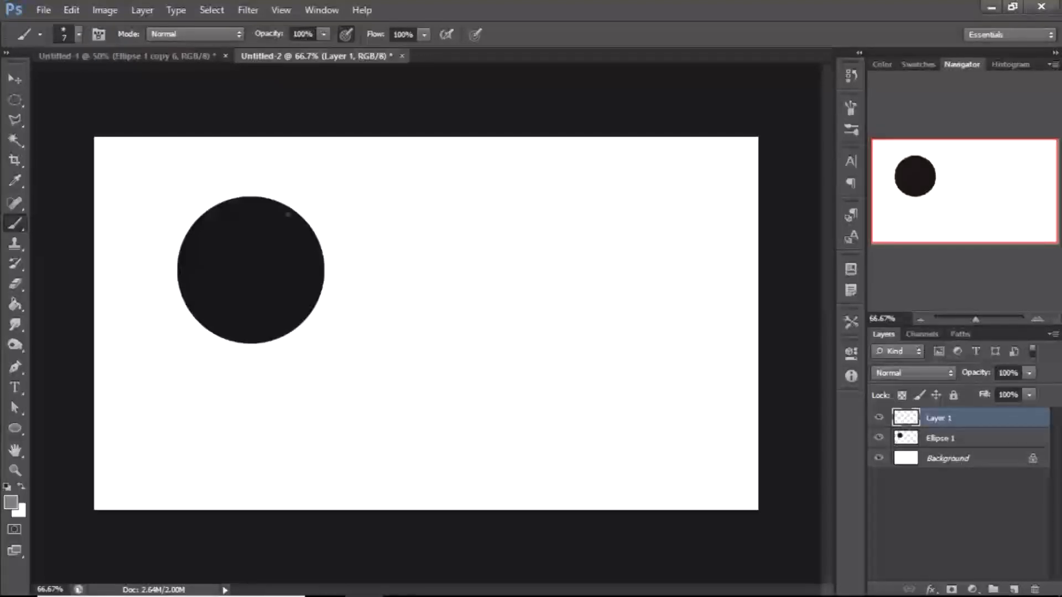
# Sketch grey arrows and number labels such as 60 and 40 over and around the circle, and delete that sketch layer
pyautogui.moveTo(401, 167)
pyautogui.mouseDown()
pyautogui.moveTo(339, 224)
pyautogui.moveTo(349, 237)
pyautogui.mouseUp()
pyautogui.moveTo(308, 180); pyautogui.dragTo(283, 251)
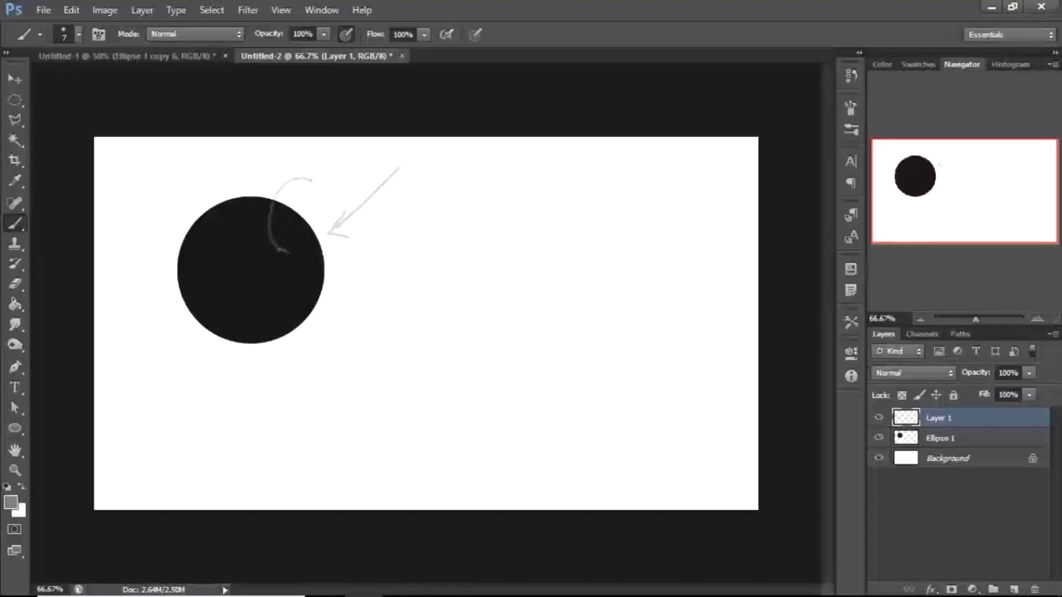
pyautogui.moveTo(196, 176)
pyautogui.mouseDown()
pyautogui.moveTo(184, 203)
pyautogui.moveTo(200, 187)
pyautogui.moveTo(269, 301)
pyautogui.mouseUp()
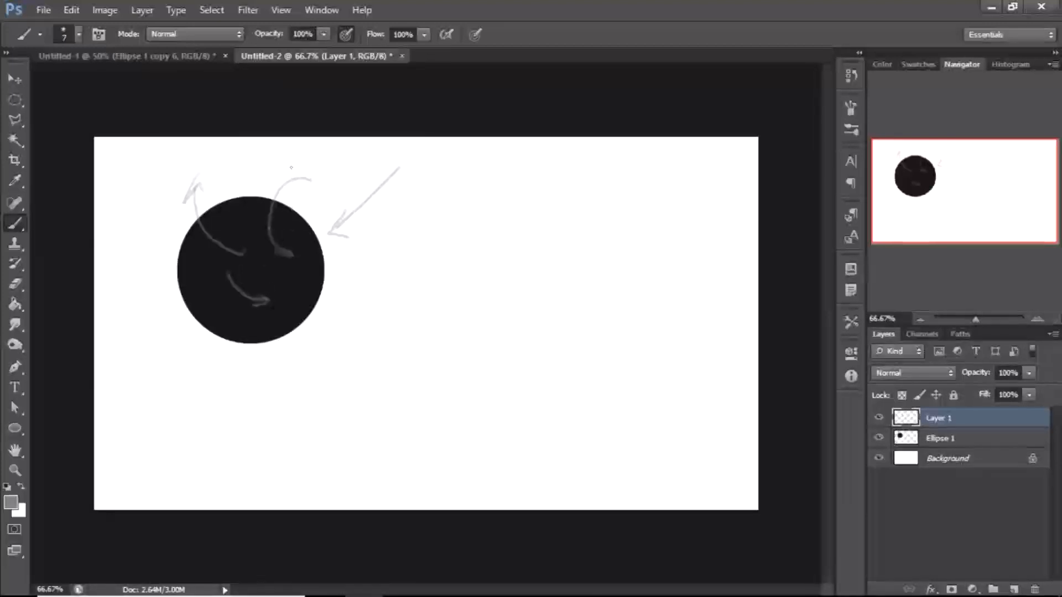
pyautogui.moveTo(299, 161); pyautogui.dragTo(311, 173)
pyautogui.moveTo(336, 225); pyautogui.dragTo(326, 223)
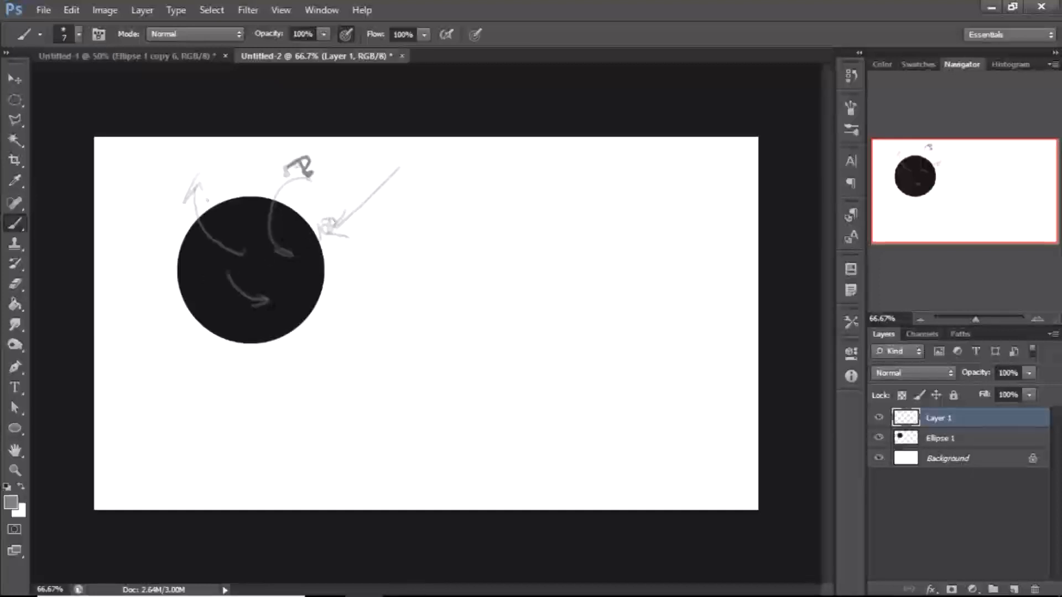
pyautogui.moveTo(212, 188); pyautogui.dragTo(214, 194)
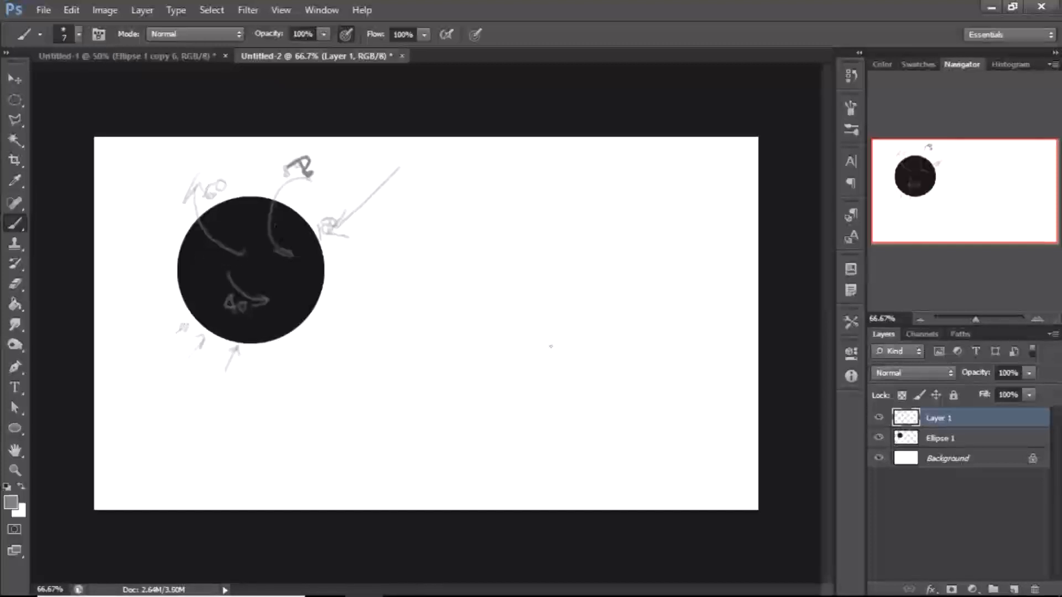
pyautogui.moveTo(931, 418); pyautogui.dragTo(1036, 589)
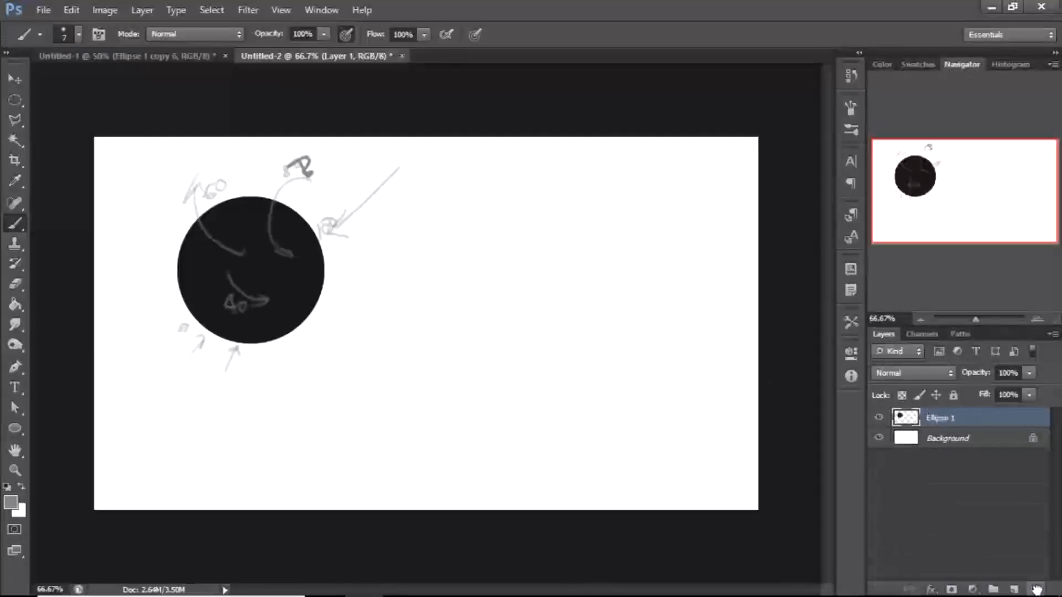
# Load the Ellipse 1 layer's pixels as a selection and enlarge the brush to 60 px
pyautogui.keyDown('ctrl'); pyautogui.click(906, 418); pyautogui.keyUp('ctrl')
pyautogui.press(']')
pyautogui.press(']')
pyautogui.press(']')
pyautogui.press(']')
pyautogui.press(']')
pyautogui.press(']')
pyautogui.press(']')
pyautogui.press(']')
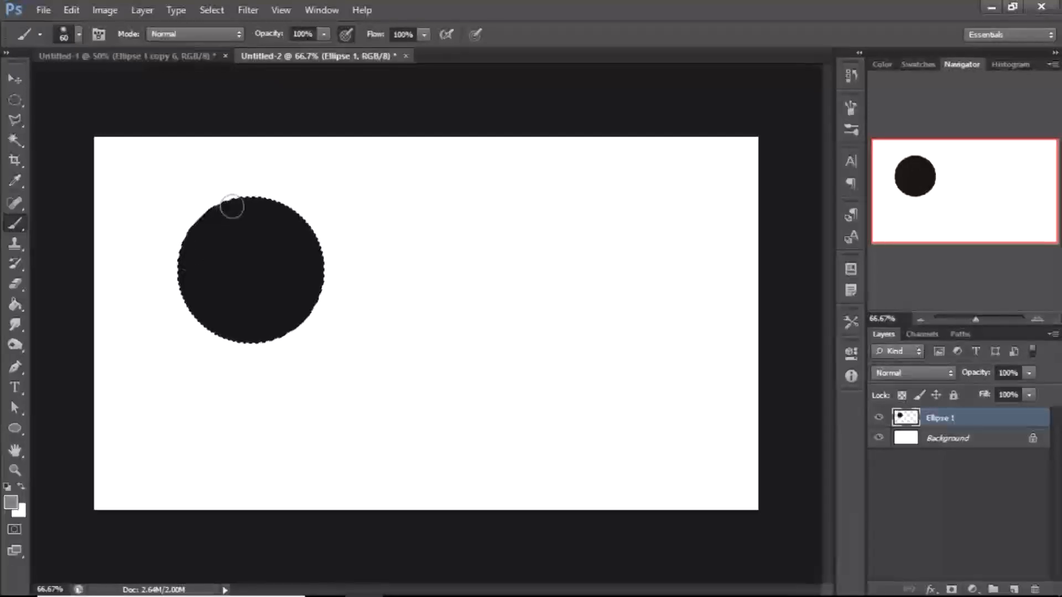
pyautogui.moveTo(236, 189); pyautogui.dragTo(415, 313)
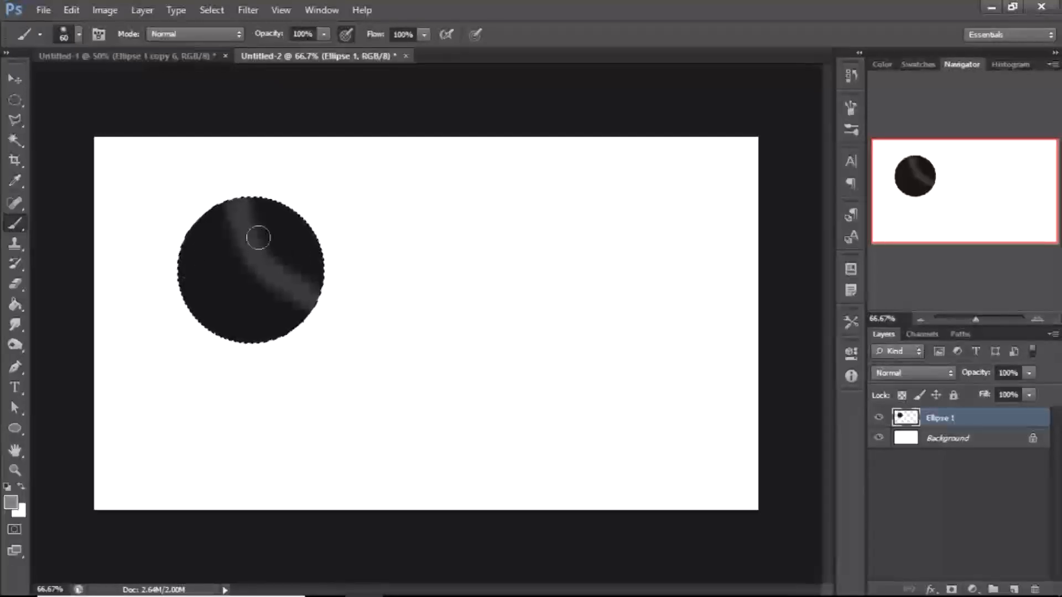
pyautogui.hotkey('ctrl', 'd')
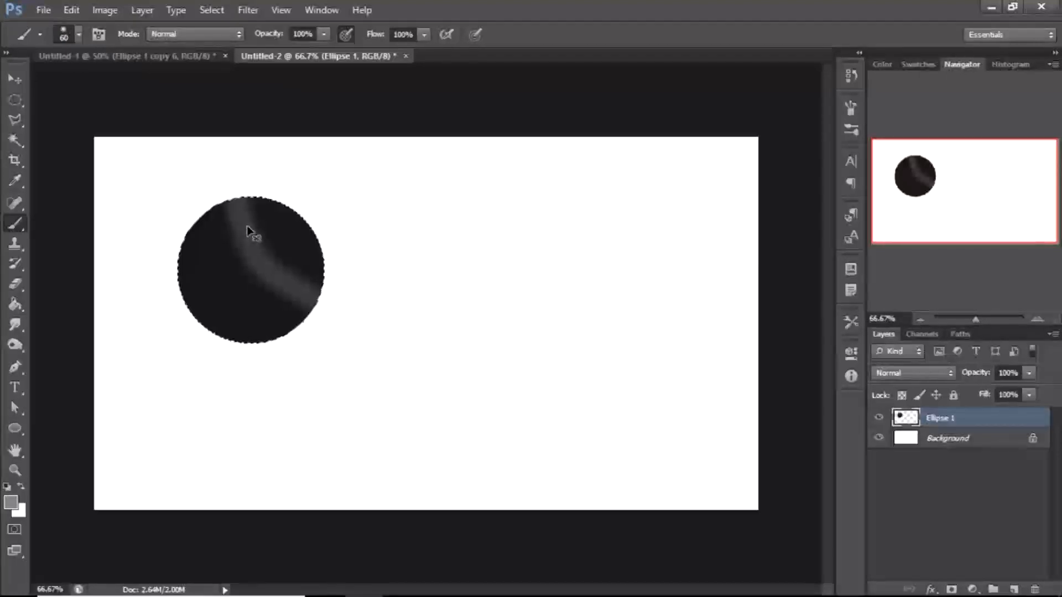
pyautogui.hotkey('ctrl', 'z')
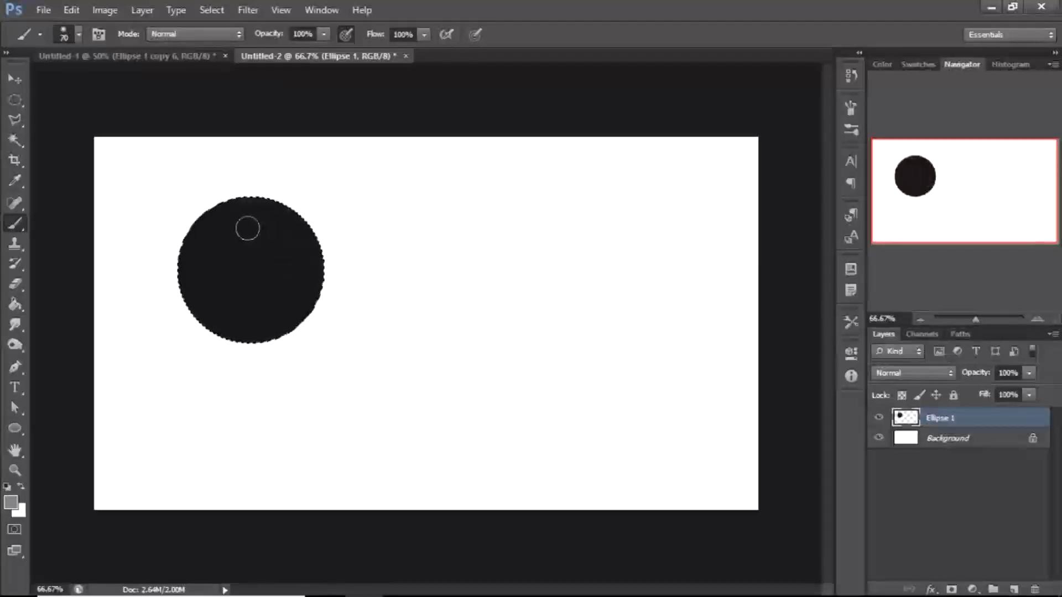
# Enlarge the brush to 150 px and paint soft grey shading diagonally across the selected circle
pyautogui.press(']')
pyautogui.press(']')
pyautogui.press(']')
pyautogui.press(']')
pyautogui.press(']')
pyautogui.press(']')
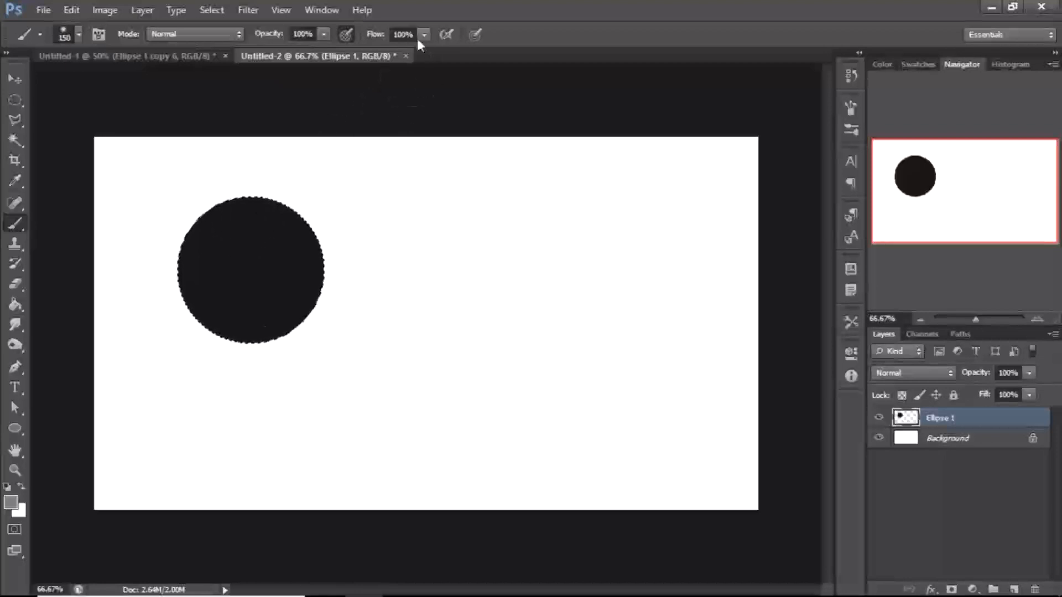
pyautogui.click(323, 35)
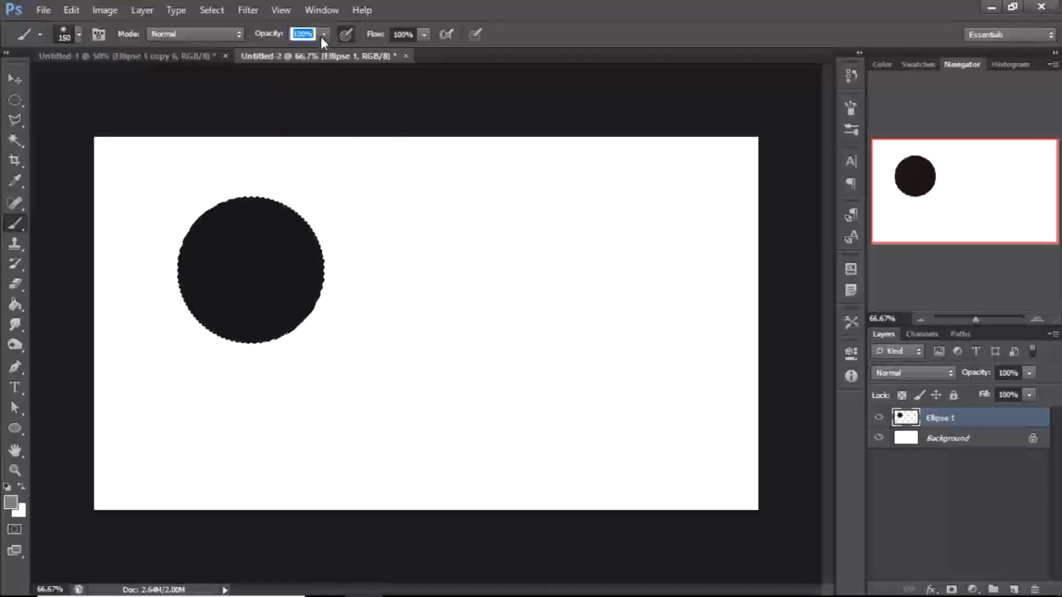
pyautogui.moveTo(252, 221)
pyautogui.mouseDown()
pyautogui.moveTo(375, 342)
pyautogui.moveTo(201, 245)
pyautogui.moveTo(227, 212)
pyautogui.moveTo(237, 305)
pyautogui.moveTo(337, 334)
pyautogui.mouseUp()
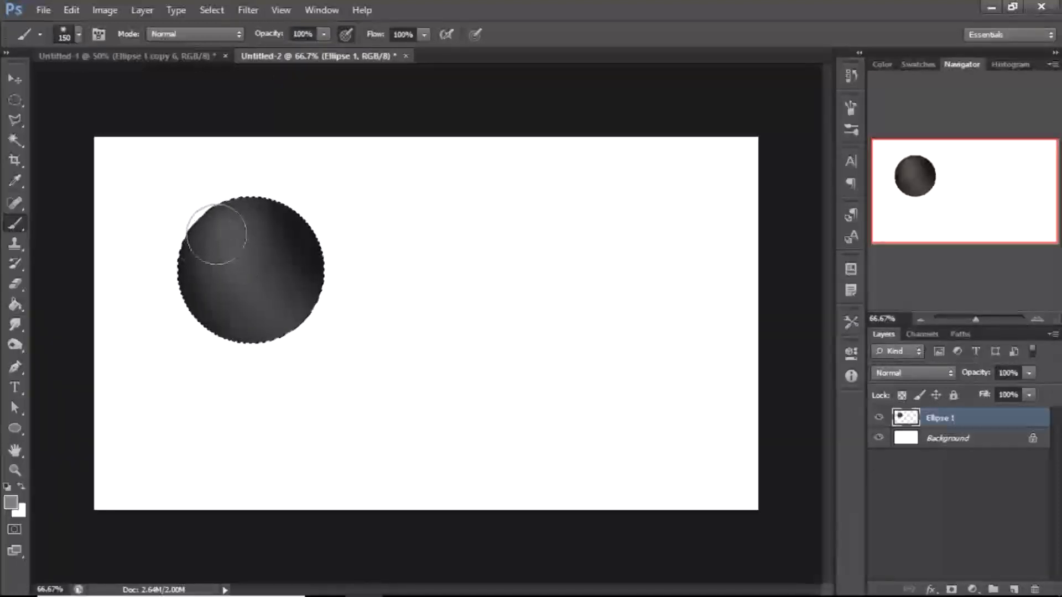
# Reduce the brush to 90 px and build up a curved grey highlight band around the circle's dark upper-right area
pyautogui.press('[')
pyautogui.press('[')
pyautogui.press('[')
pyautogui.moveTo(244, 207); pyautogui.dragTo(385, 299)
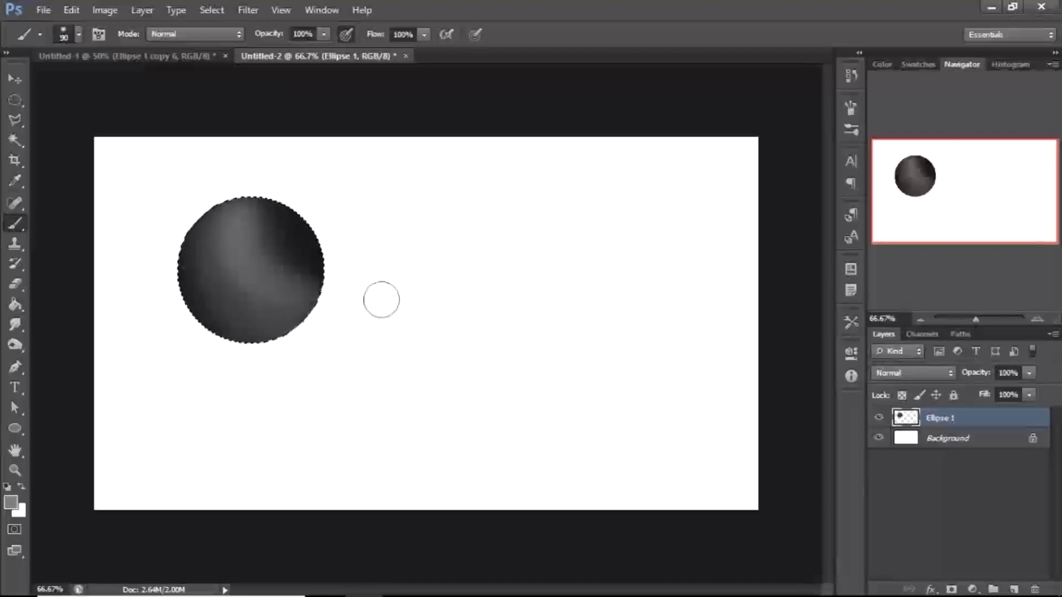
pyautogui.moveTo(285, 298); pyautogui.dragTo(192, 214)
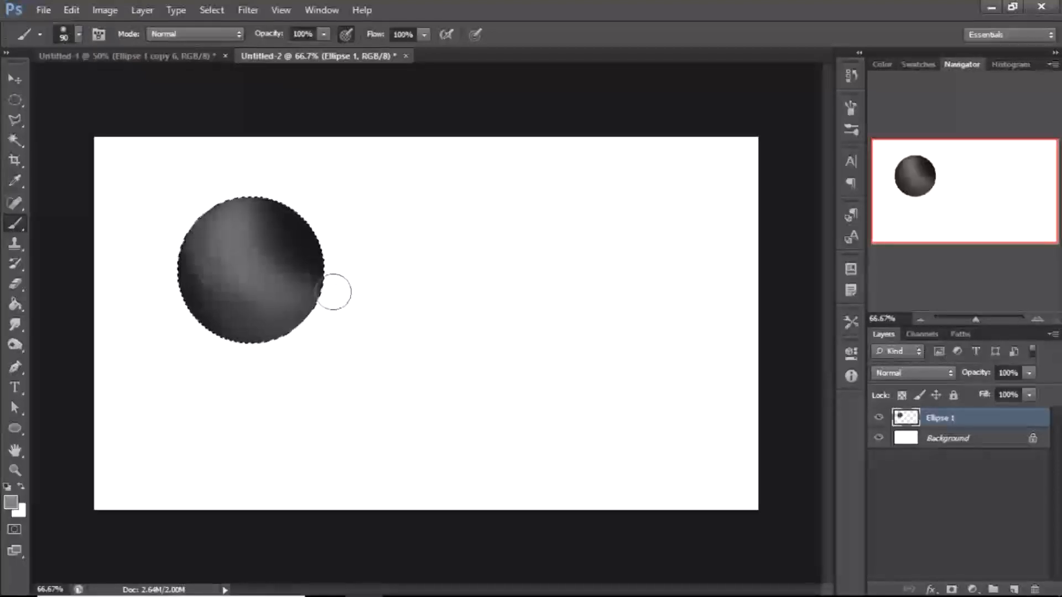
pyautogui.moveTo(260, 223); pyautogui.dragTo(266, 206)
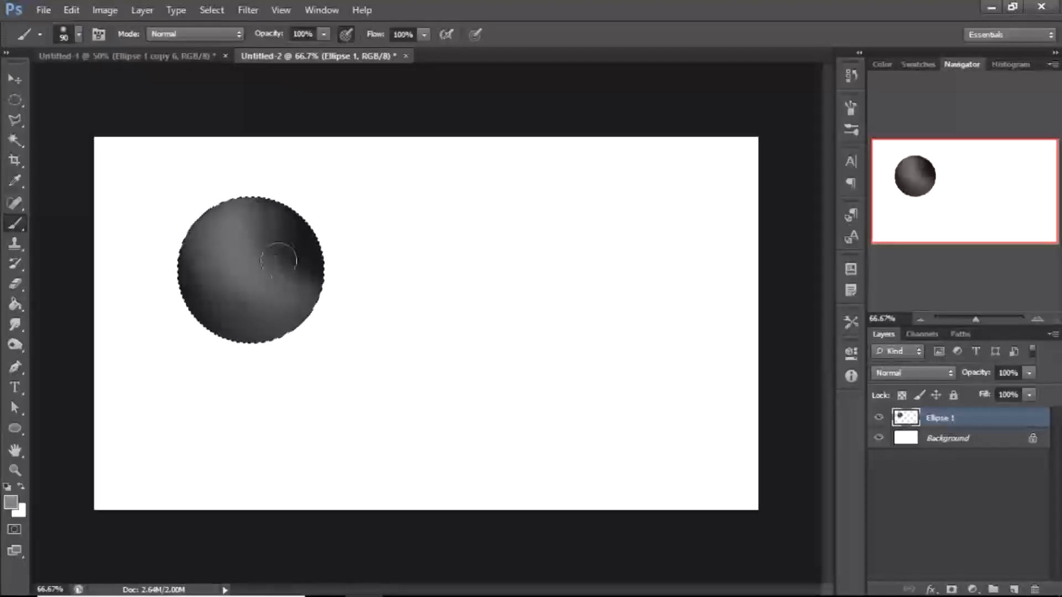
pyautogui.moveTo(280, 261); pyautogui.dragTo(316, 291)
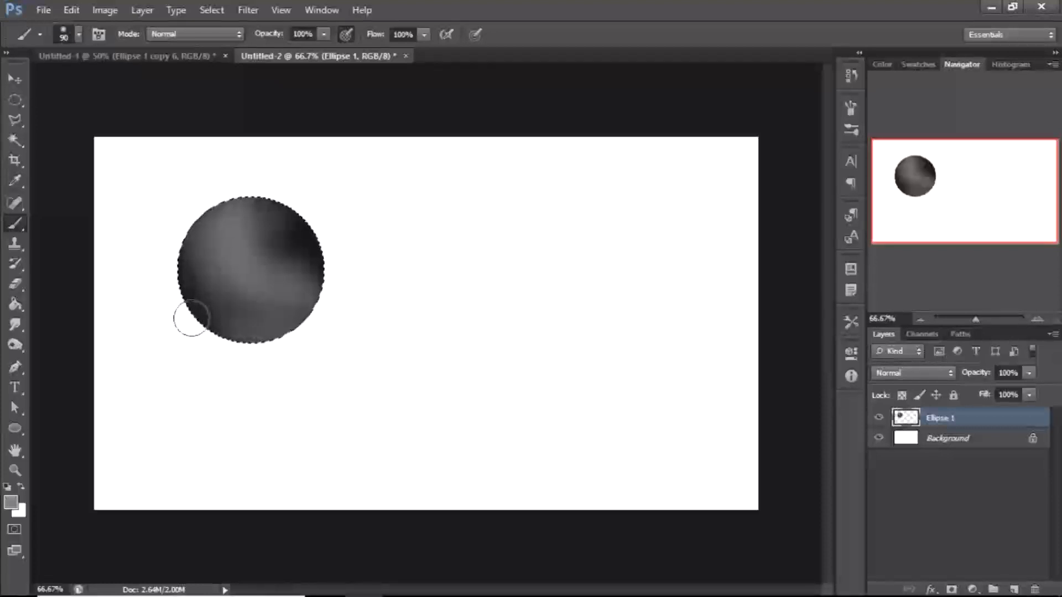
# Sample the dark tone at the circle's lower-left edge and darken the circle's bottom rim with the brush
pyautogui.press('i')
pyautogui.click(185, 296)
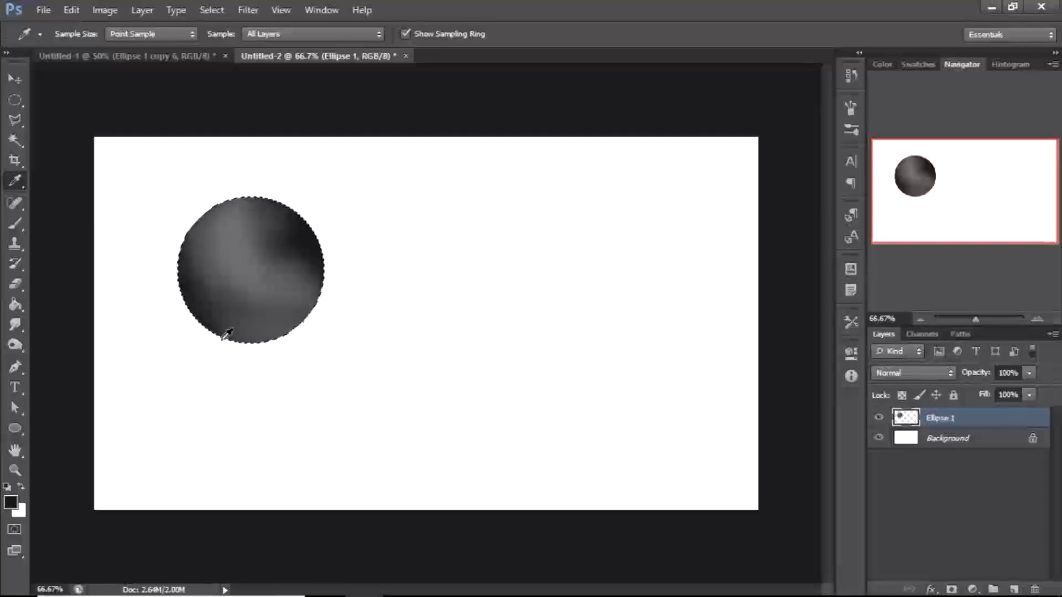
pyautogui.press('v')
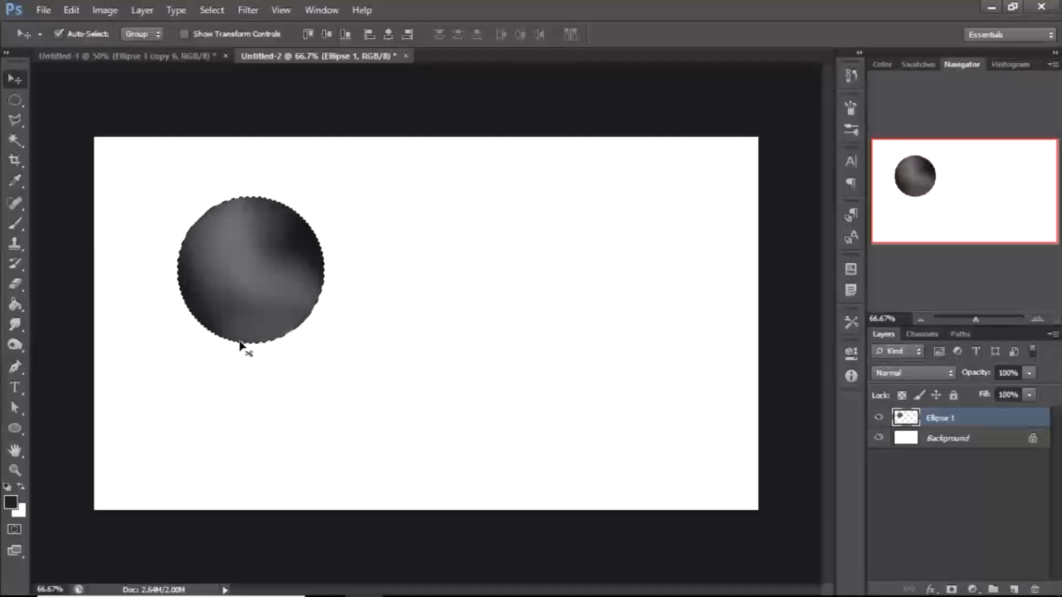
pyautogui.press('b')
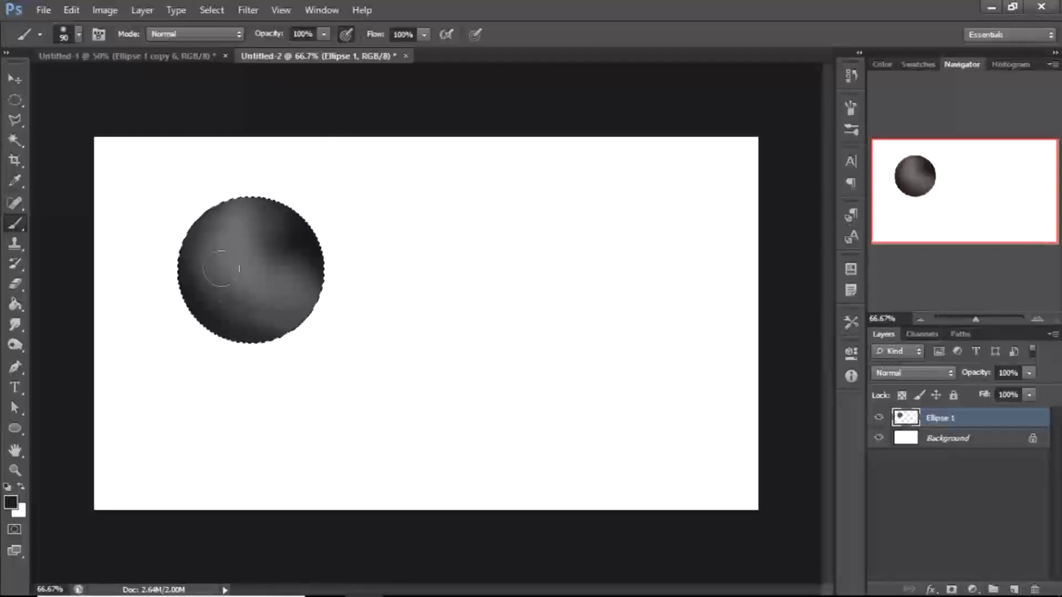
# Sample the lighter grey near the circle's upper middle and blend the highlight with soft brush strokes
pyautogui.press('i')
pyautogui.click(242, 239)
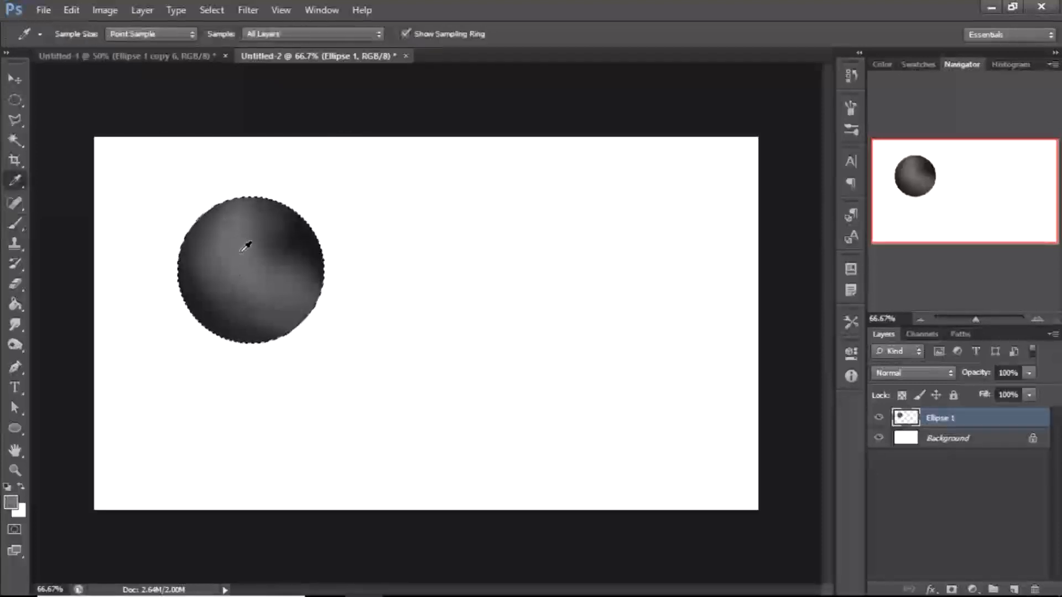
pyautogui.press('b')
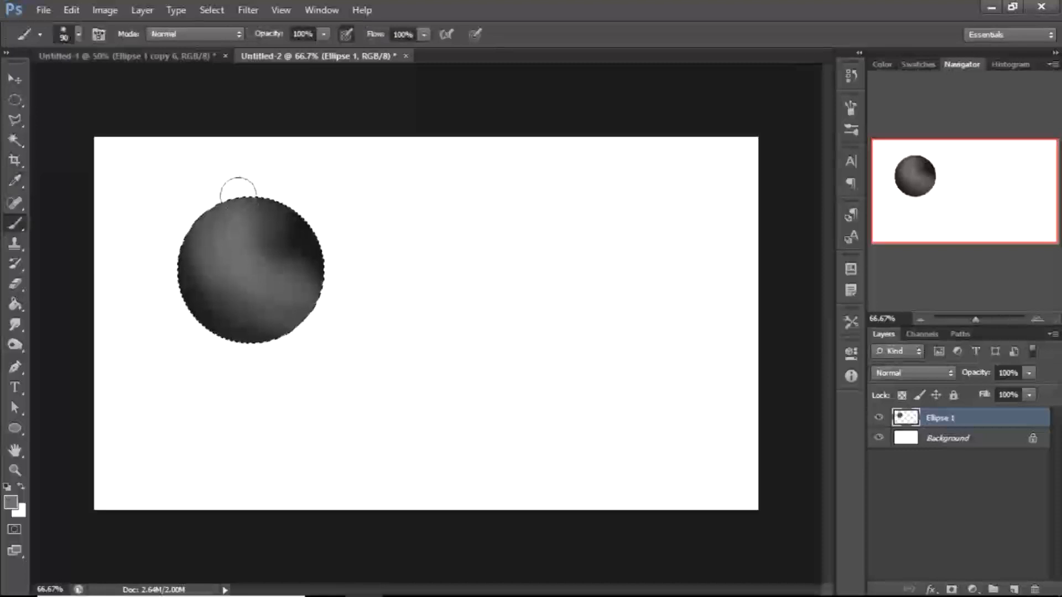
pyautogui.moveTo(234, 285); pyautogui.dragTo(221, 283)
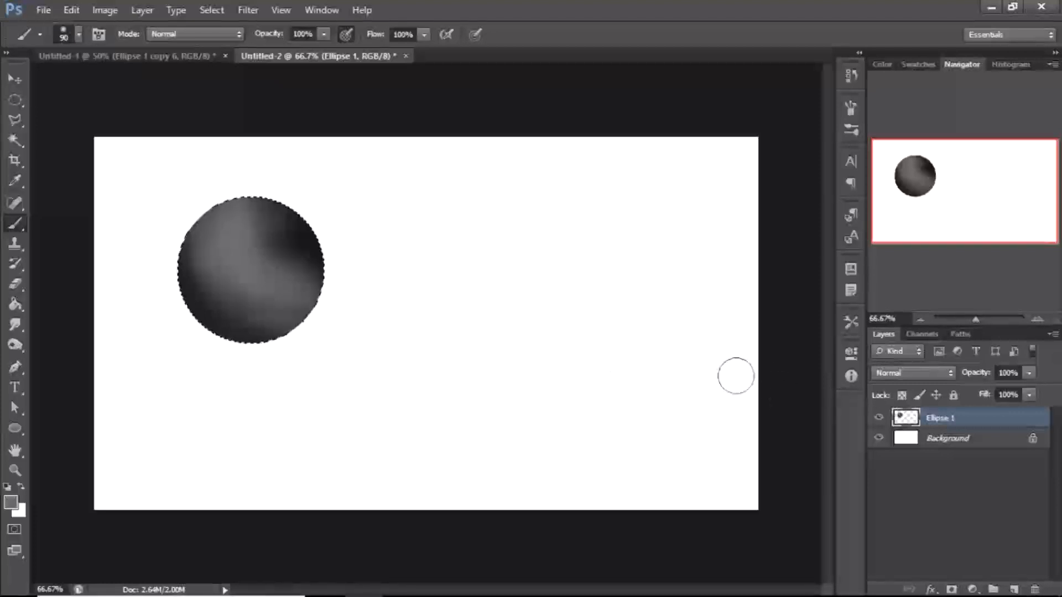
# Toggle the Ellipse 1 layer's visibility to check the shading, and load its pixels as a selection
pyautogui.click(878, 418)
pyautogui.click(879, 418)
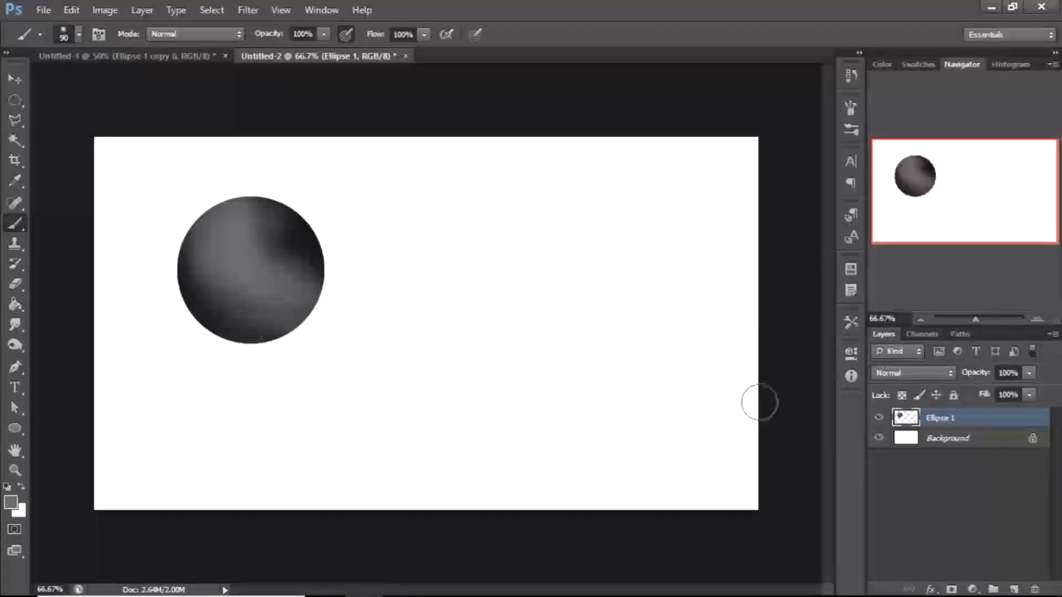
pyautogui.keyDown('ctrl'); pyautogui.click(900, 419); pyautogui.keyUp('ctrl')
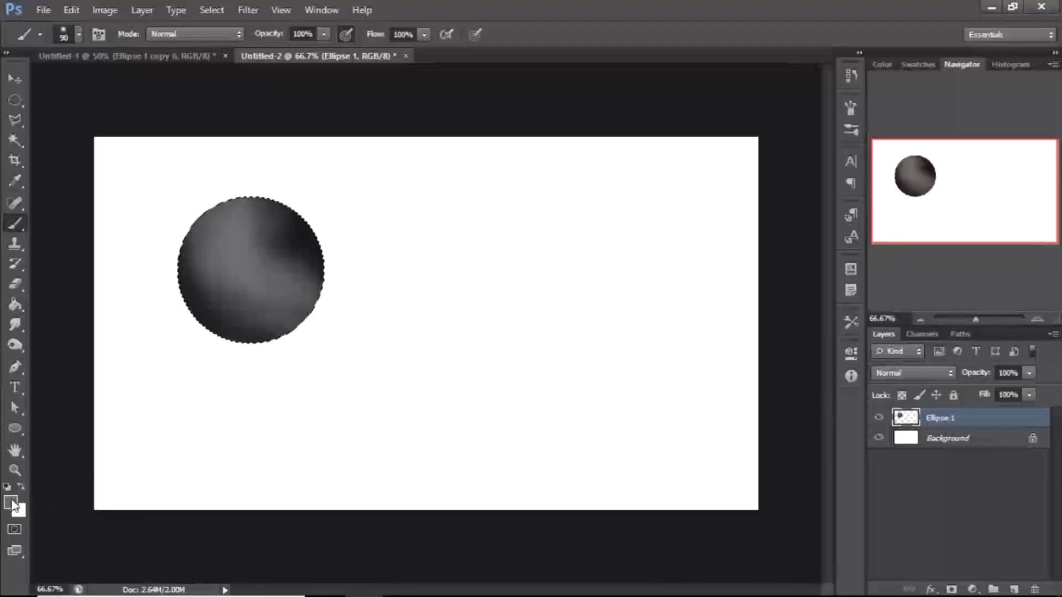
# Refill the selected circle with the flat dark grey #444242
pyautogui.click(11, 502)
pyautogui.moveTo(469, 418); pyautogui.dragTo(465, 444)
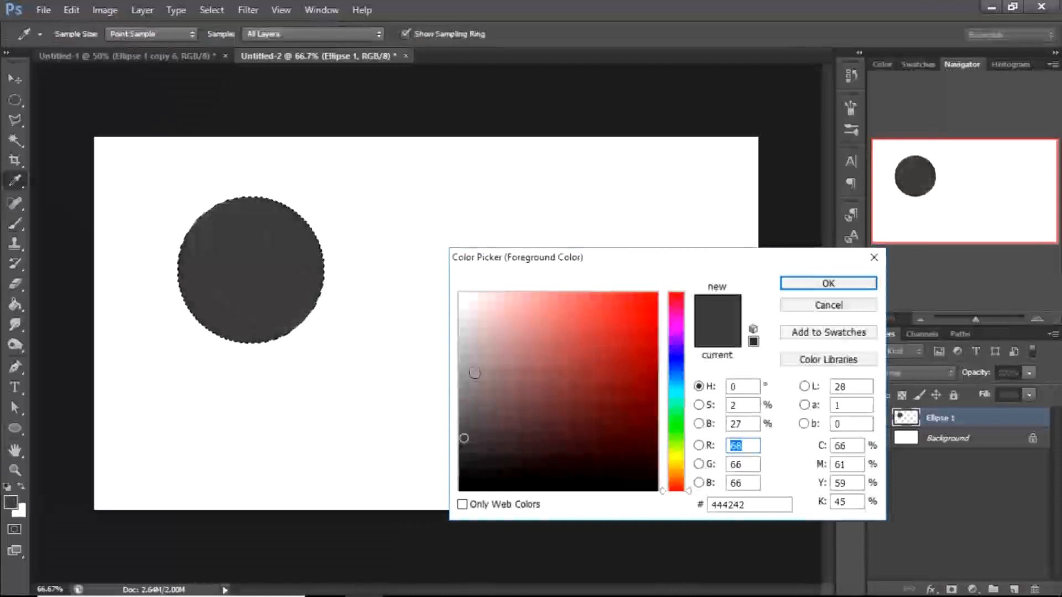
# Set the foreground colour to light grey #b8b8b8 and brush a curved highlight band from the circle's top to its lower-right edge
pyautogui.moveTo(463, 438); pyautogui.dragTo(460, 348)
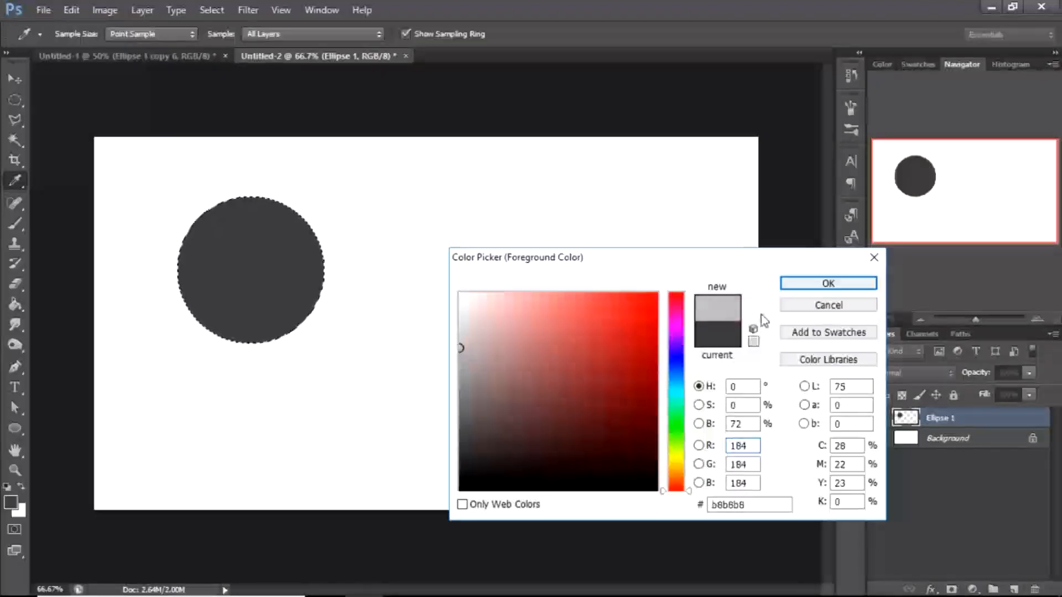
pyautogui.click(791, 285)
pyautogui.press('b')
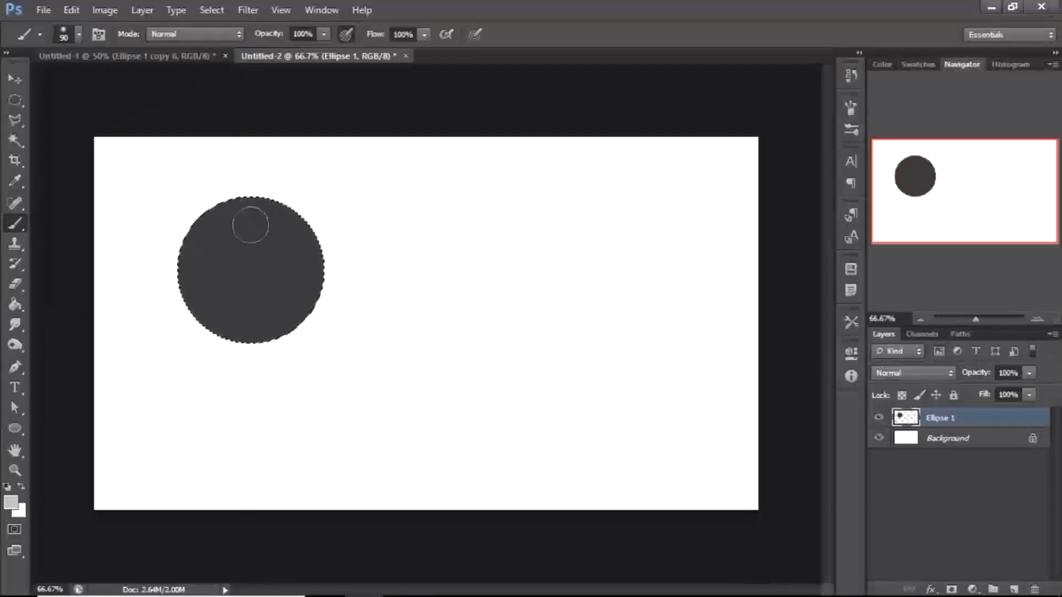
pyautogui.moveTo(260, 210); pyautogui.dragTo(360, 315)
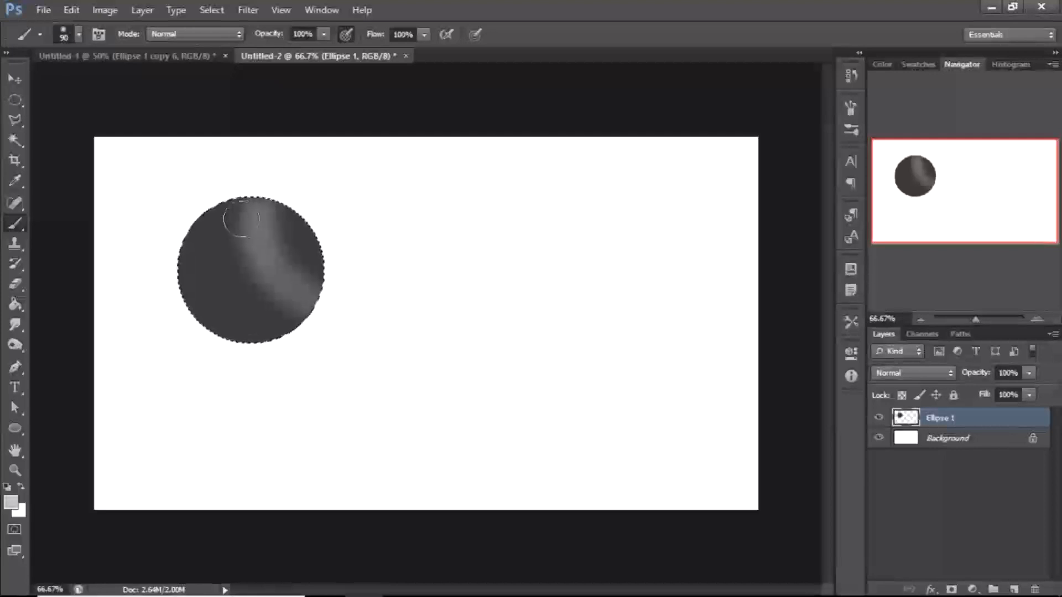
# Try a second band beside the highlight at 100% and at 73% brush opacity, undoing each stroke
pyautogui.moveTo(214, 212); pyautogui.dragTo(277, 334)
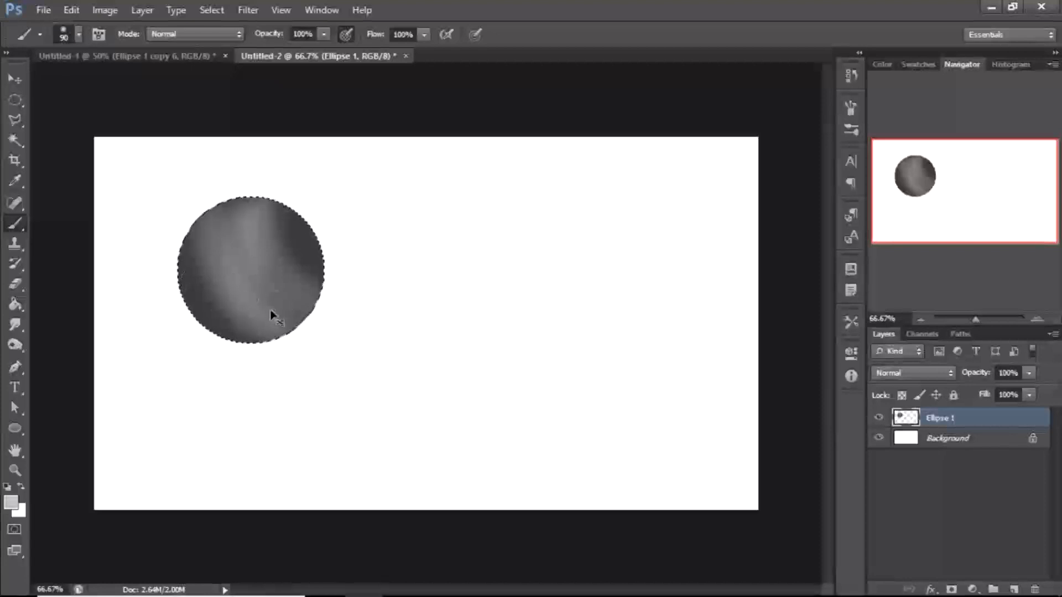
pyautogui.hotkey('ctrl', 'alt', 'z')
pyautogui.hotkey('ctrl', 'alt', 'z')
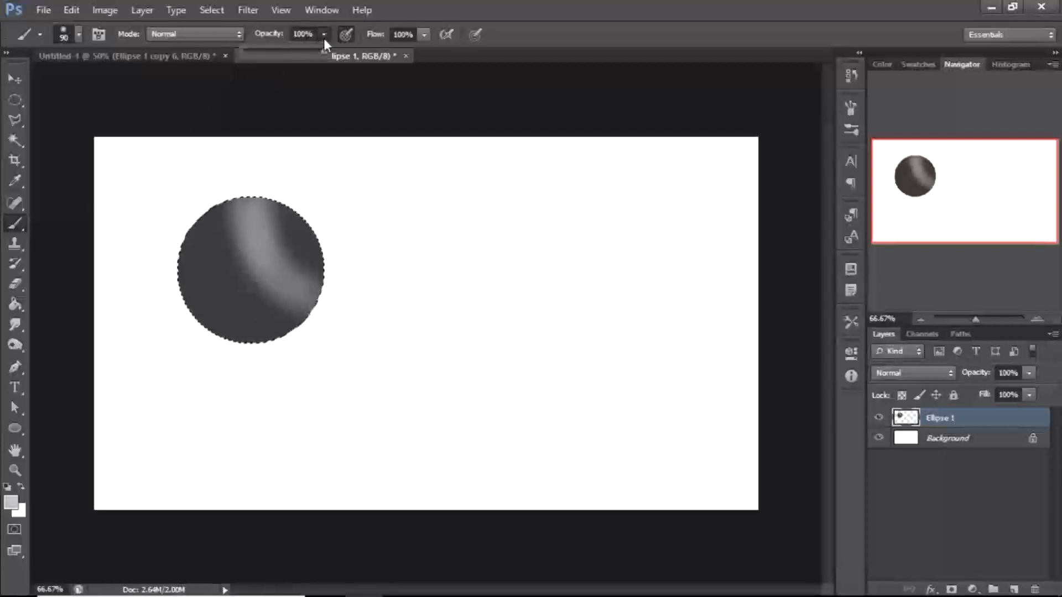
pyautogui.moveTo(306, 52); pyautogui.dragTo(302, 52)
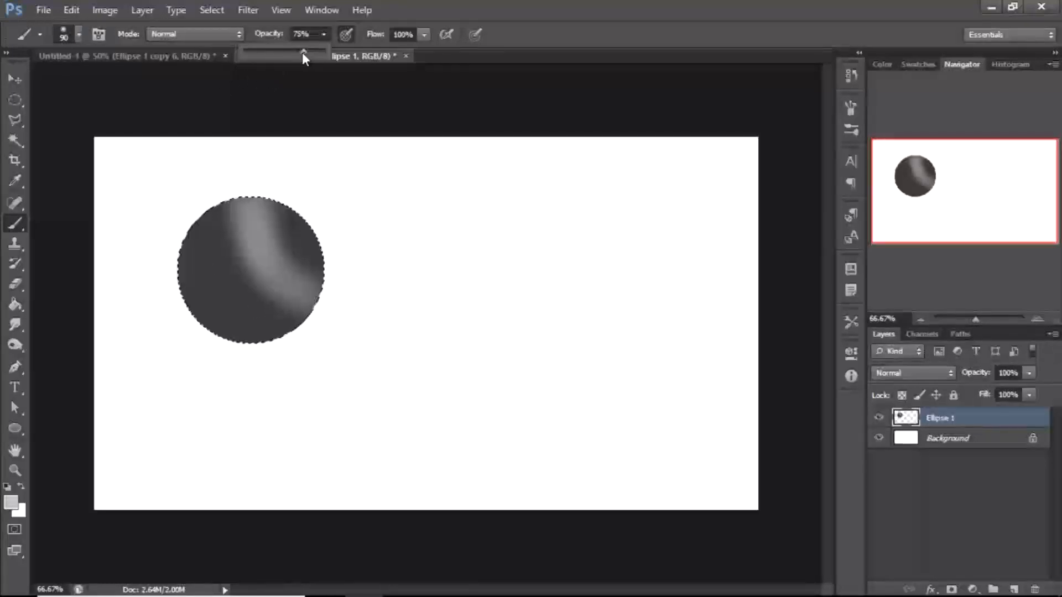
pyautogui.click(227, 211)
pyautogui.moveTo(213, 217); pyautogui.dragTo(313, 326)
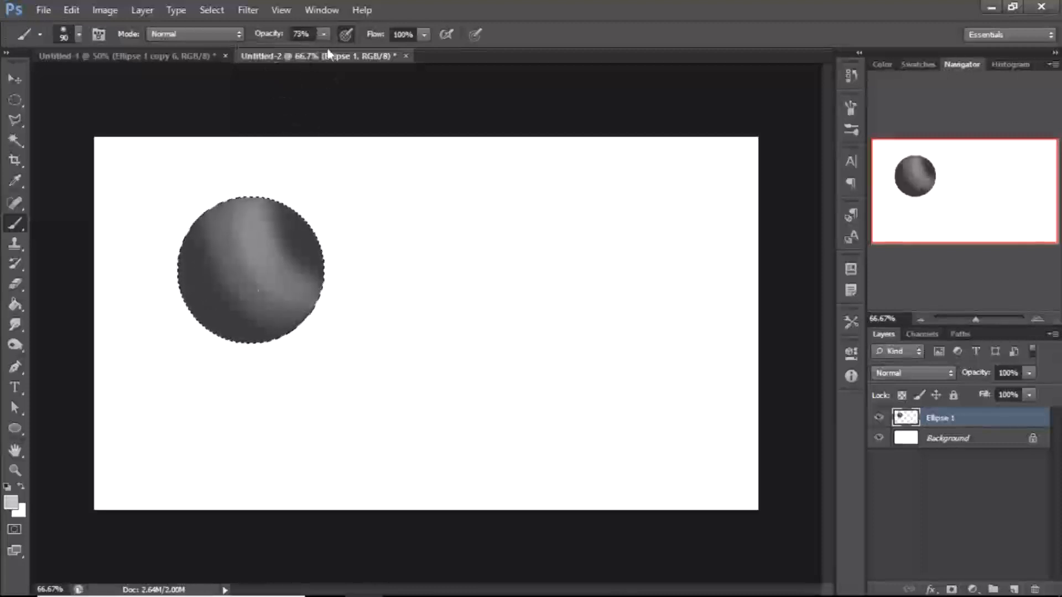
pyautogui.hotkey('ctrl', 'z')
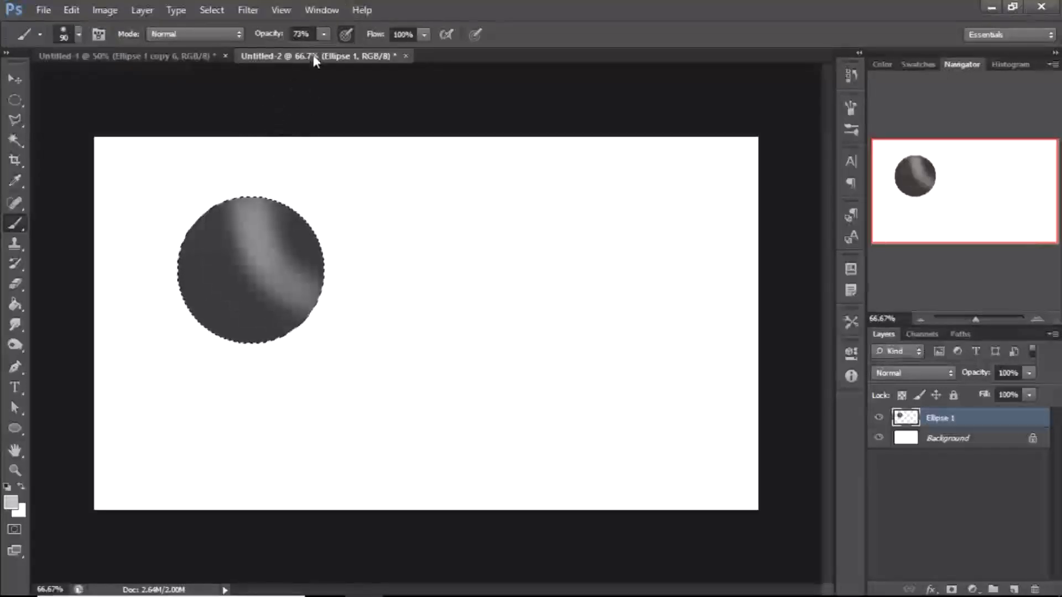
# Lower the brush opacity to 57% and paint a dimmer curved band beside the highlight, toward the circle's lower left
pyautogui.click(324, 33)
pyautogui.moveTo(314, 52); pyautogui.dragTo(308, 60)
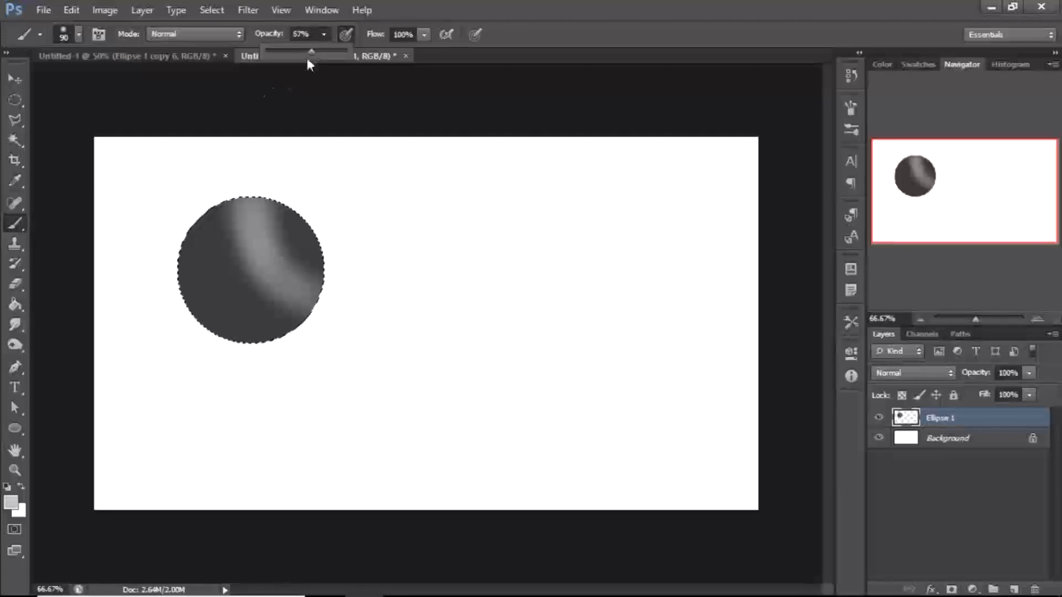
pyautogui.click(219, 210)
pyautogui.moveTo(220, 210); pyautogui.dragTo(356, 344)
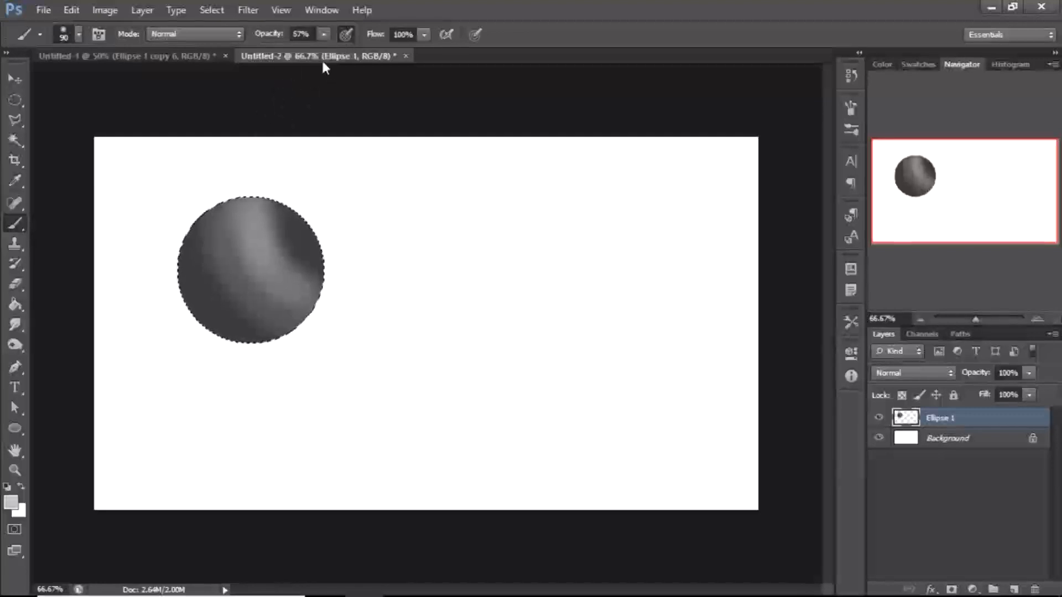
# Lower the brush opacity to 29% and paint a faint outer band along the circle's lower-left side
pyautogui.click(324, 35)
pyautogui.moveTo(307, 52); pyautogui.dragTo(302, 54)
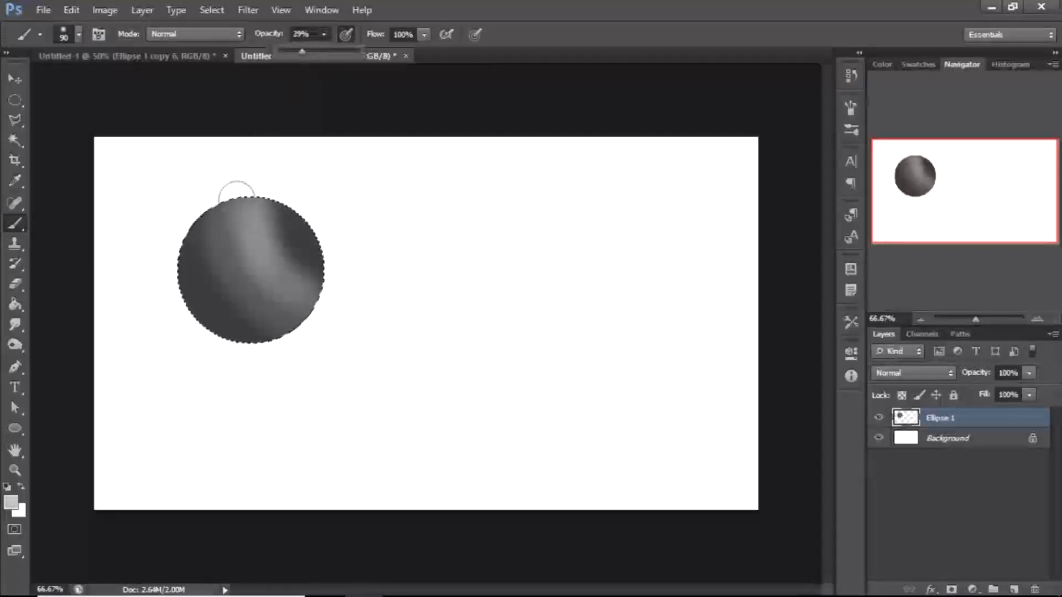
pyautogui.moveTo(213, 219); pyautogui.dragTo(278, 346)
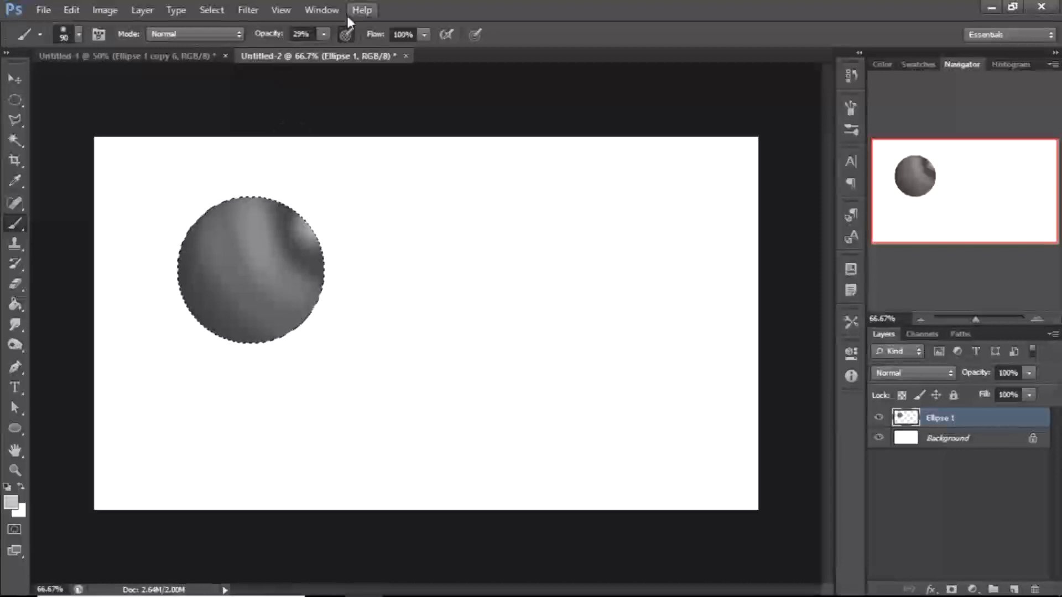
# Raise the brush opacity back to 100%
pyautogui.click(323, 35)
pyautogui.moveTo(323, 48); pyautogui.dragTo(383, 49)
# Try brushing the circle's upper-right area with pen pressure for opacity off, undo the stroke, and re-enable pressure
pyautogui.click(346, 35)
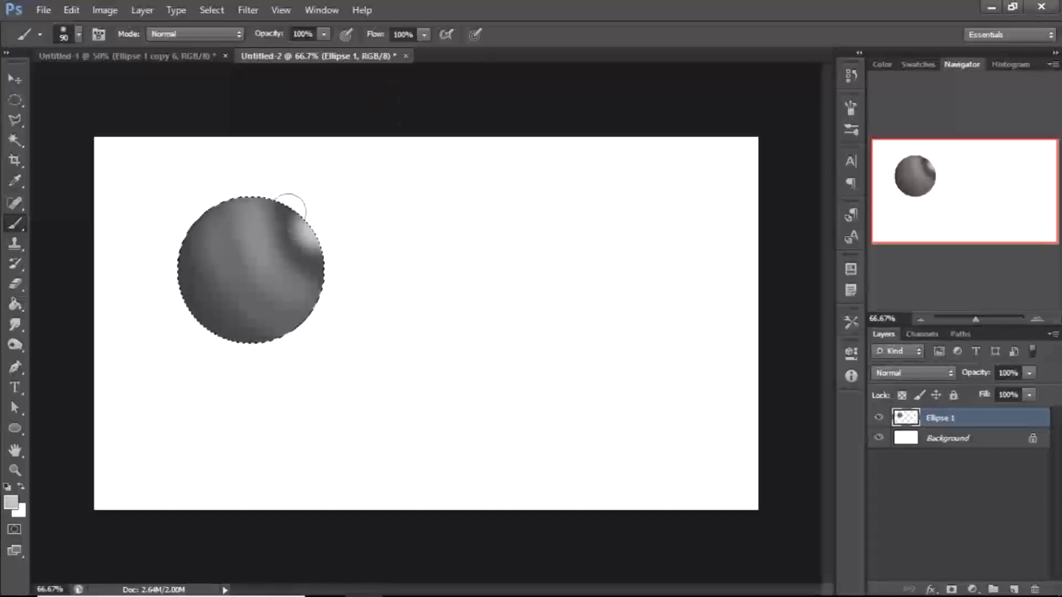
pyautogui.moveTo(310, 263); pyautogui.dragTo(326, 272)
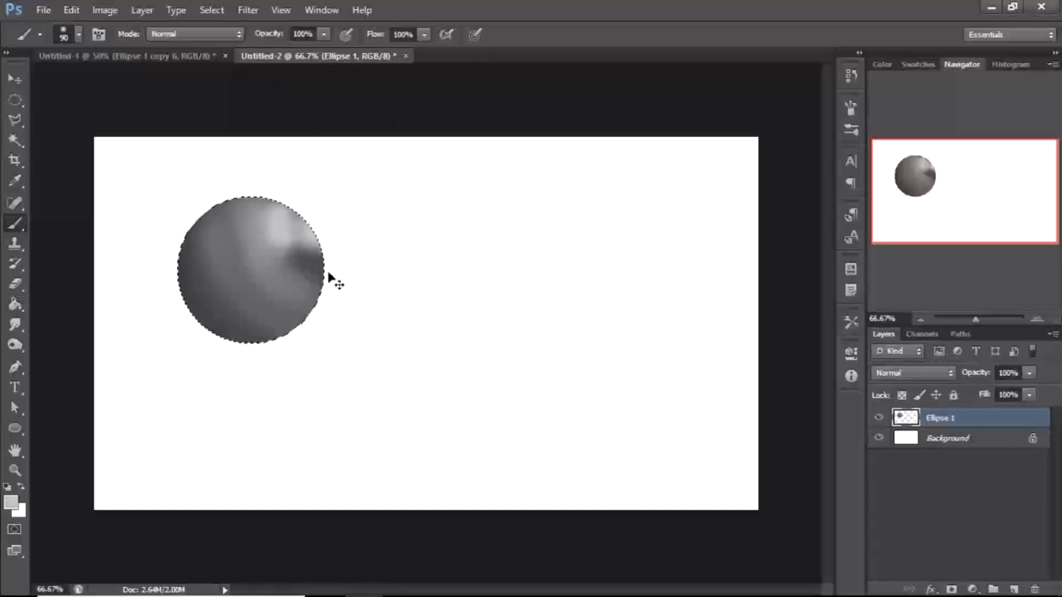
pyautogui.hotkey('ctrl', 'z')
pyautogui.click(344, 35)
# Brush grey lightly over the dark patch inside the circle's upper-right edge and clear the selection
pyautogui.moveTo(290, 191); pyautogui.dragTo(321, 266)
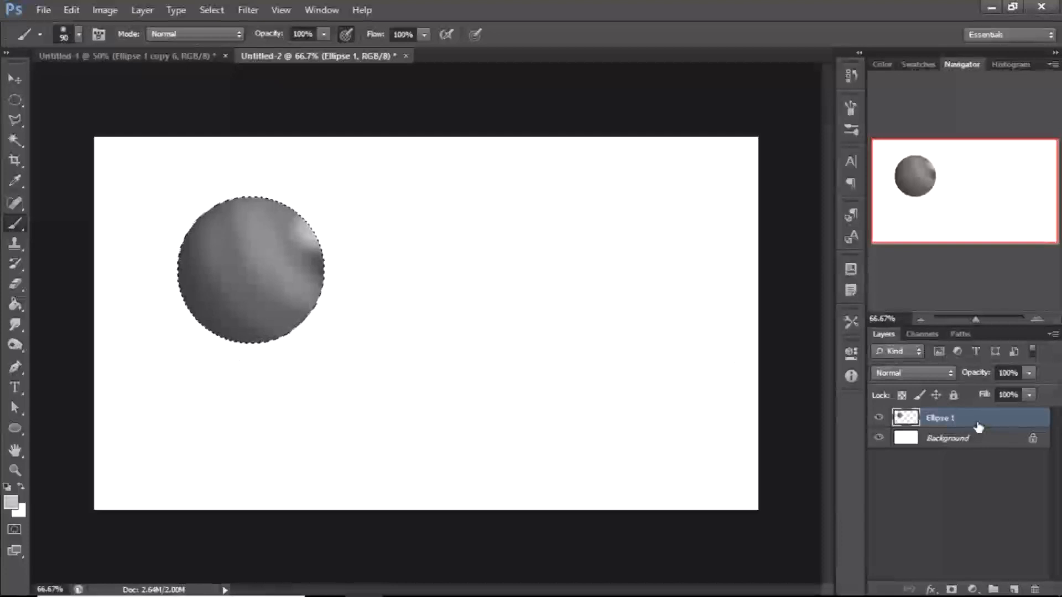
pyautogui.hotkey('ctrl', 'd')
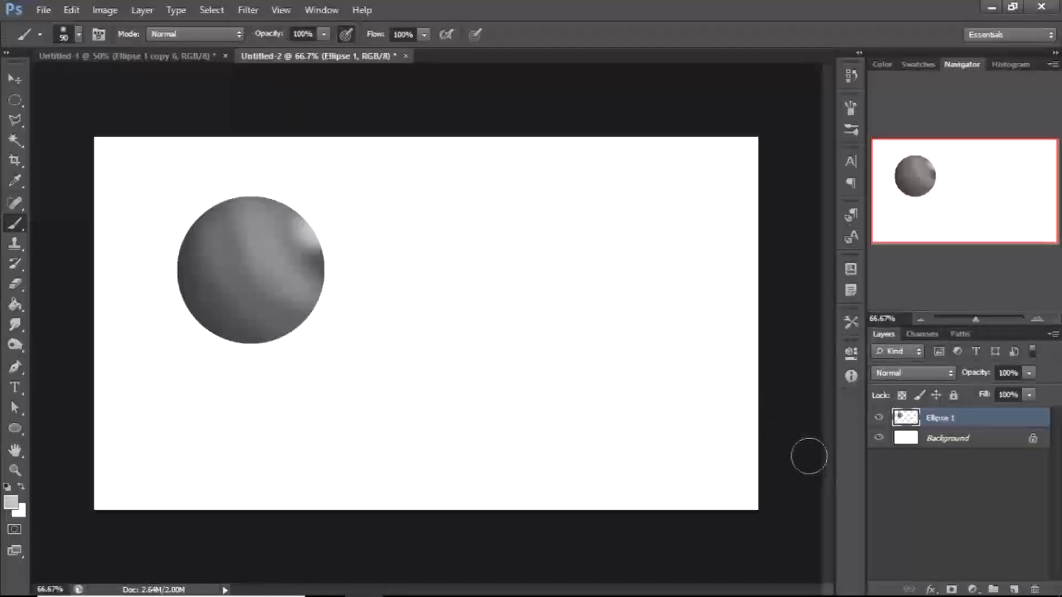
# Add a new empty layer and place it directly beneath the Ellipse 1 layer
pyautogui.click(1013, 588)
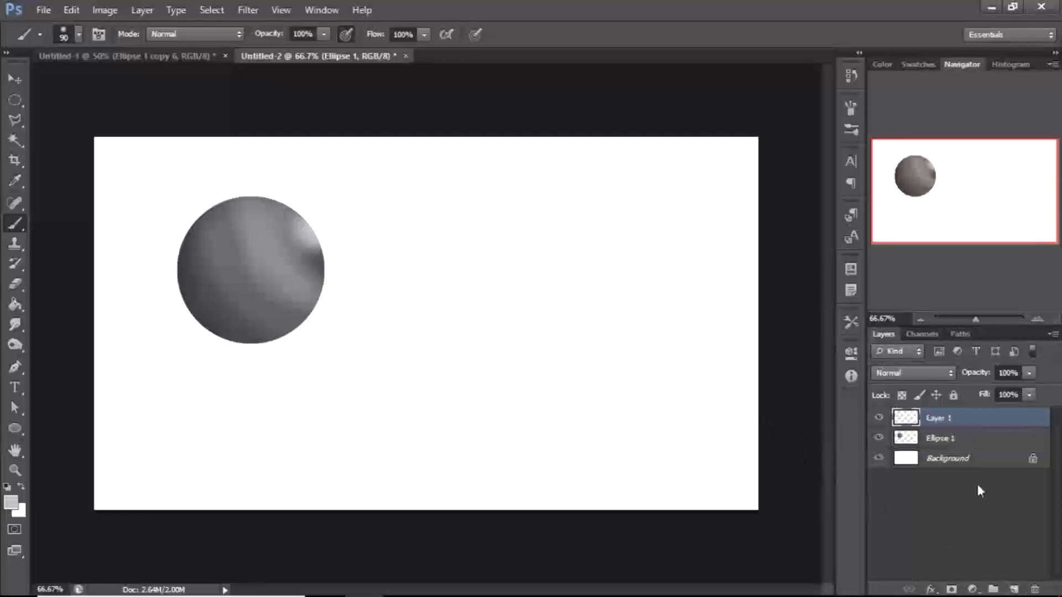
pyautogui.moveTo(954, 419); pyautogui.dragTo(956, 441)
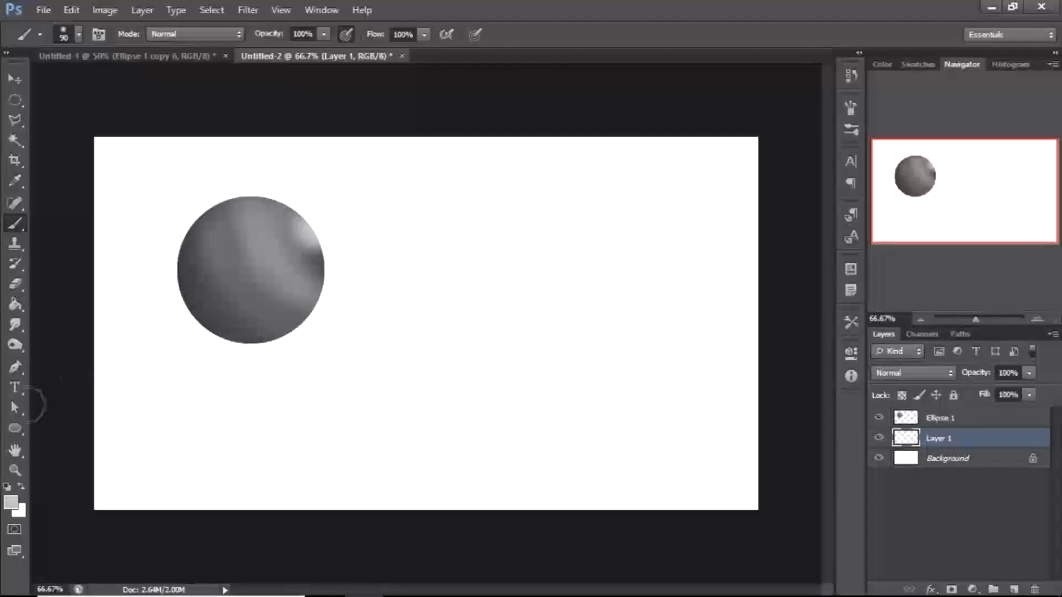
# Set the foreground colour to dark grey #3f3e3e and reduce the brush size to 70 px
pyautogui.click(11, 502)
pyautogui.moveTo(479, 362); pyautogui.dragTo(463, 442)
pyautogui.click(788, 284)
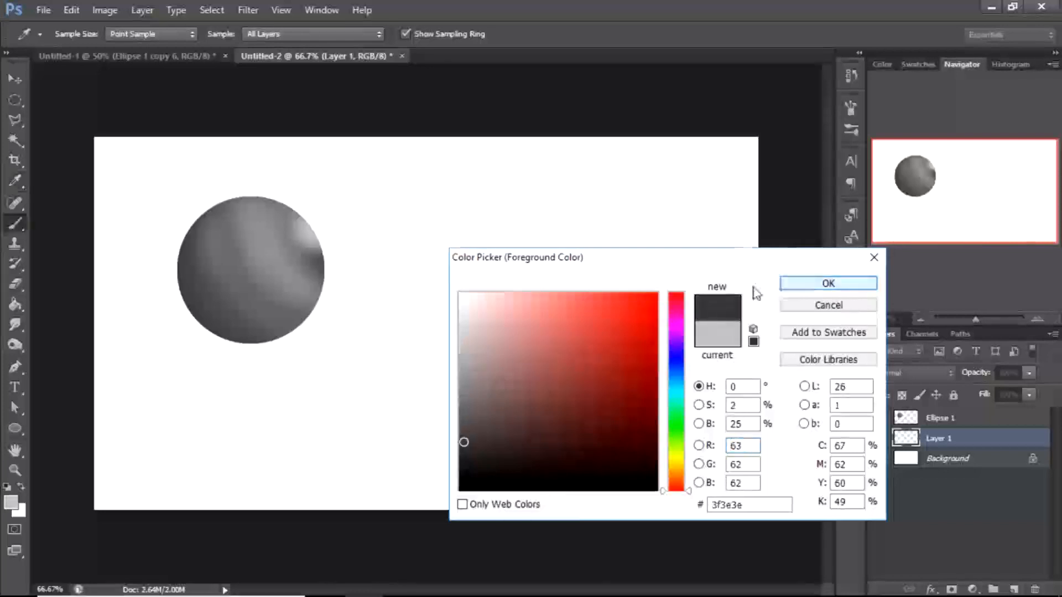
pyautogui.press('[')
pyautogui.press('[')
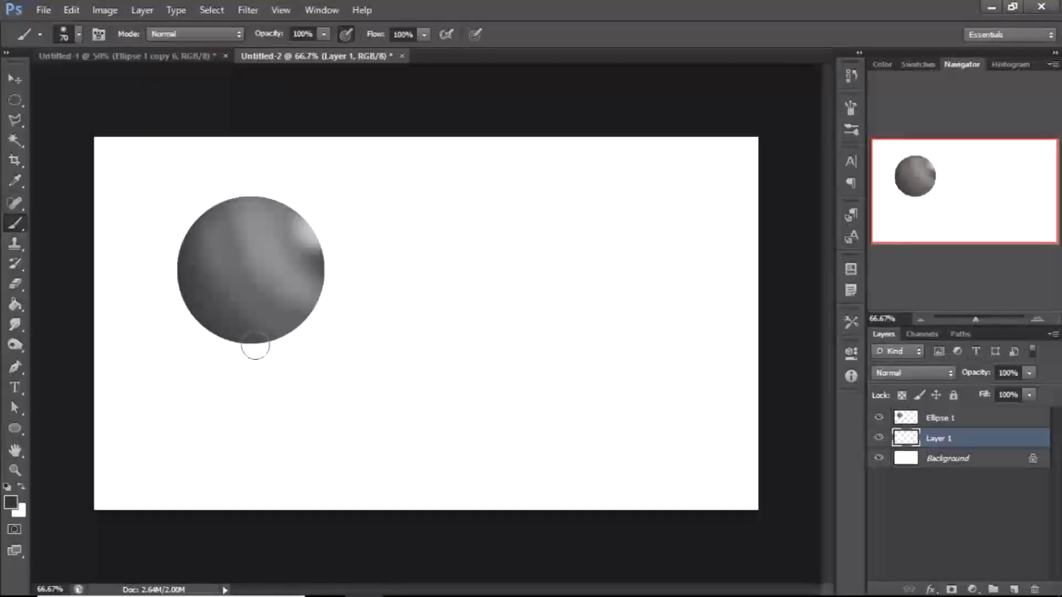
# Darken the foreground colour to #212121 and paint a soft contact shadow beneath the sphere on Layer 1
pyautogui.click(8, 505)
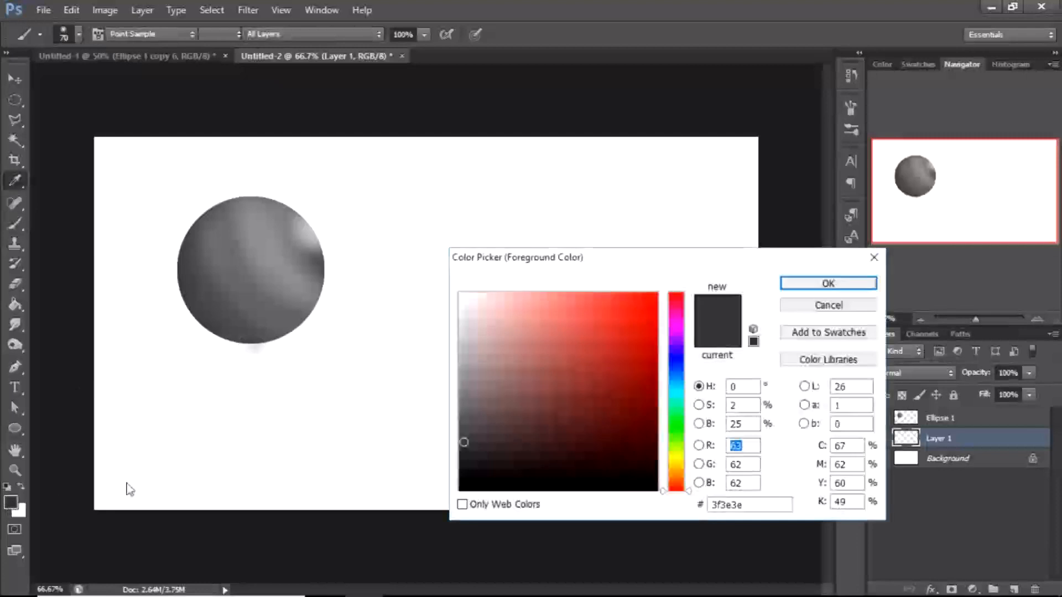
pyautogui.moveTo(467, 441); pyautogui.dragTo(462, 466)
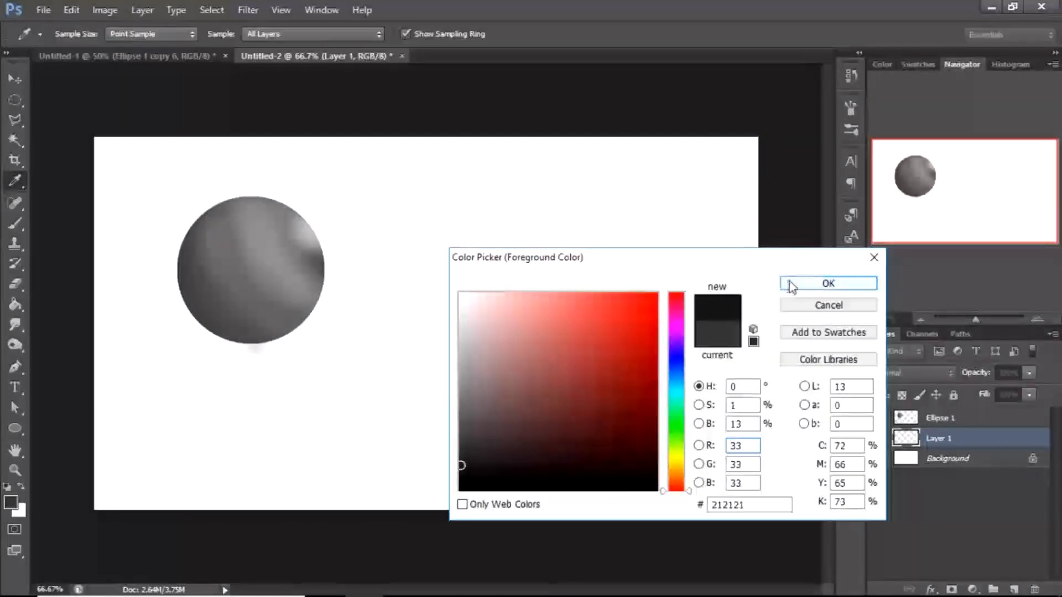
pyautogui.click(828, 283)
pyautogui.moveTo(255, 344)
pyautogui.mouseDown()
pyautogui.moveTo(211, 349)
pyautogui.moveTo(270, 383)
pyautogui.moveTo(292, 356)
pyautogui.moveTo(264, 343)
pyautogui.moveTo(290, 335)
pyautogui.moveTo(357, 188)
pyautogui.moveTo(308, 228)
pyautogui.moveTo(302, 335)
pyautogui.moveTo(280, 354)
pyautogui.mouseUp()
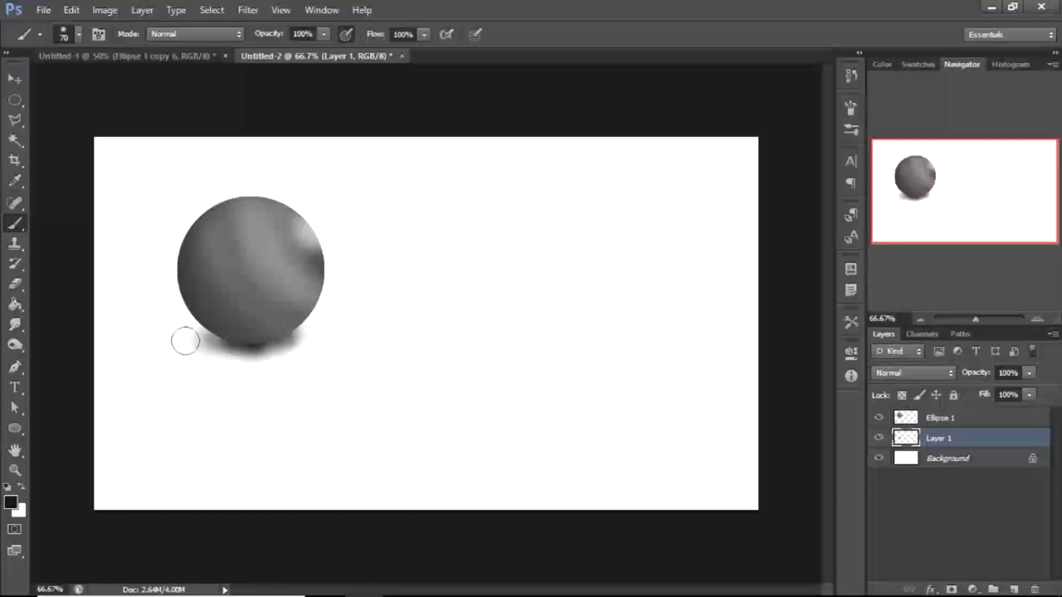
pyautogui.moveTo(247, 335)
pyautogui.mouseDown()
pyautogui.moveTo(239, 341)
pyautogui.moveTo(275, 339)
pyautogui.moveTo(265, 344)
pyautogui.mouseUp()
pyautogui.moveTo(202, 340); pyautogui.dragTo(213, 343)
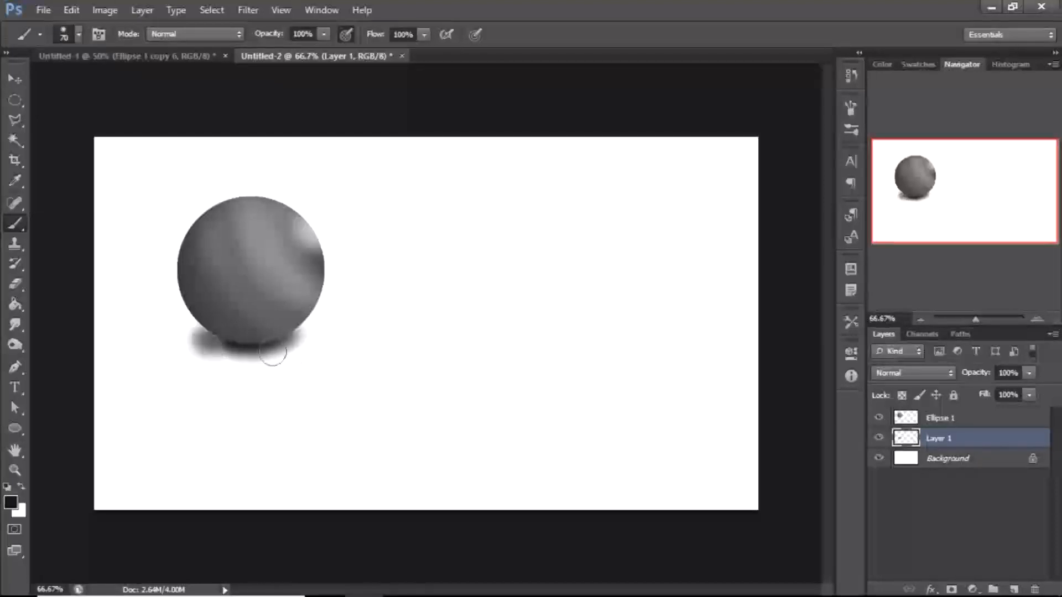
# Lower the brush opacity to 33% and spread a lighter, wider shadow around the dark contact shadow
pyautogui.click(324, 34)
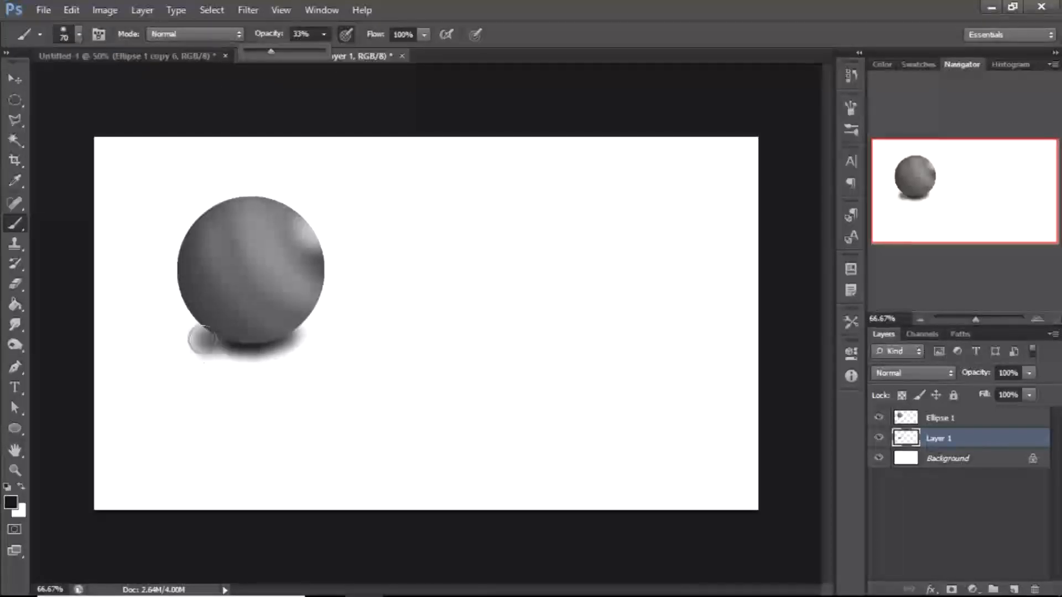
pyautogui.moveTo(207, 334)
pyautogui.mouseDown()
pyautogui.moveTo(188, 351)
pyautogui.moveTo(243, 350)
pyautogui.moveTo(197, 328)
pyautogui.moveTo(216, 357)
pyautogui.moveTo(207, 357)
pyautogui.moveTo(295, 348)
pyautogui.moveTo(176, 356)
pyautogui.moveTo(288, 354)
pyautogui.moveTo(259, 366)
pyautogui.moveTo(324, 345)
pyautogui.moveTo(302, 327)
pyautogui.moveTo(305, 361)
pyautogui.moveTo(256, 372)
pyautogui.moveTo(271, 377)
pyautogui.moveTo(188, 373)
pyautogui.moveTo(186, 339)
pyautogui.mouseUp()
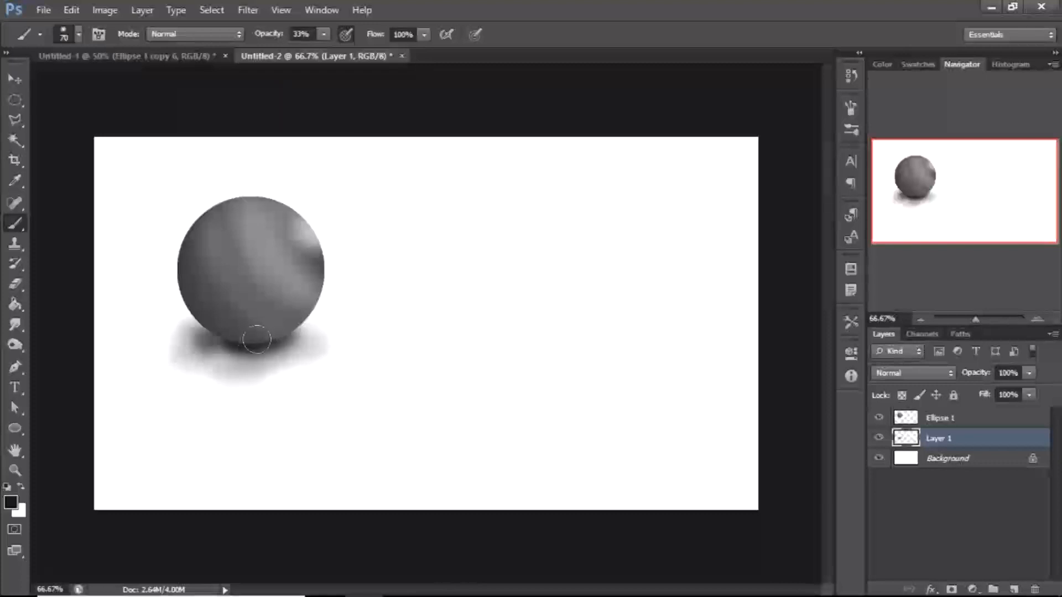
# Load the Ellipse 1 pixels as a selection, darken the sphere's bottom edge on that layer, and deselect
pyautogui.keyDown('ctrl'); pyautogui.click(902, 418); pyautogui.keyUp('ctrl')
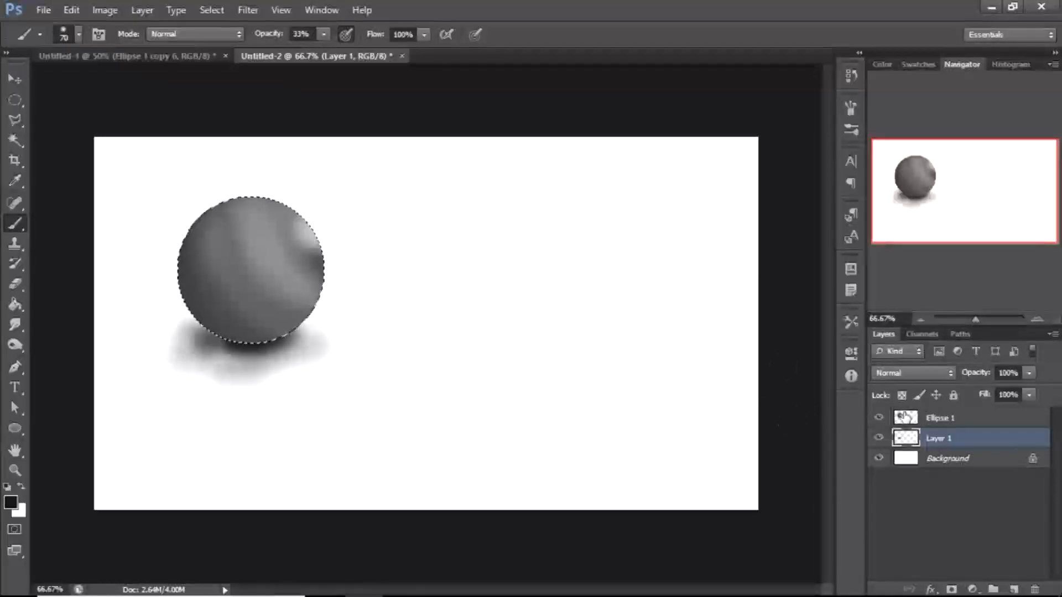
pyautogui.click(905, 418)
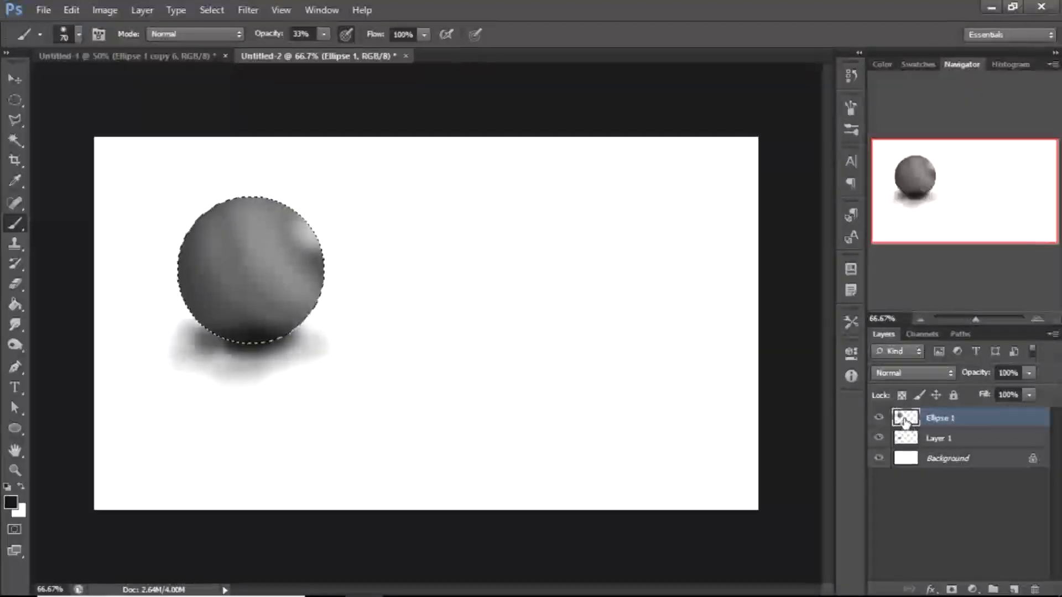
pyautogui.hotkey('ctrl', 'd')
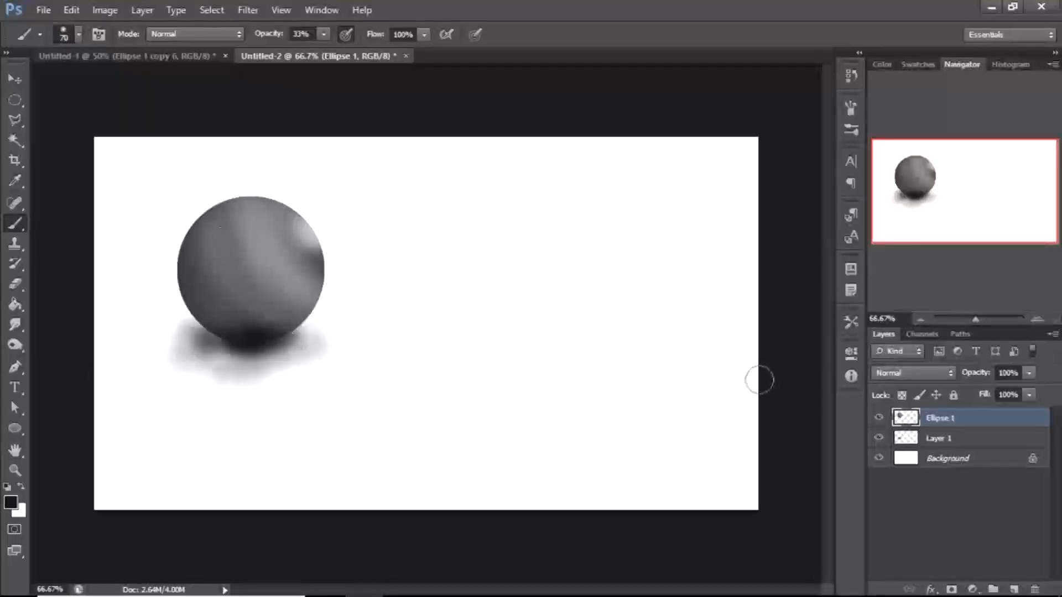
# Merge the sphere and shadow layers, then scale the sphere down and move it to the canvas's upper-left corner
pyautogui.keyDown('ctrl'); pyautogui.click(927, 439); pyautogui.keyUp('ctrl')
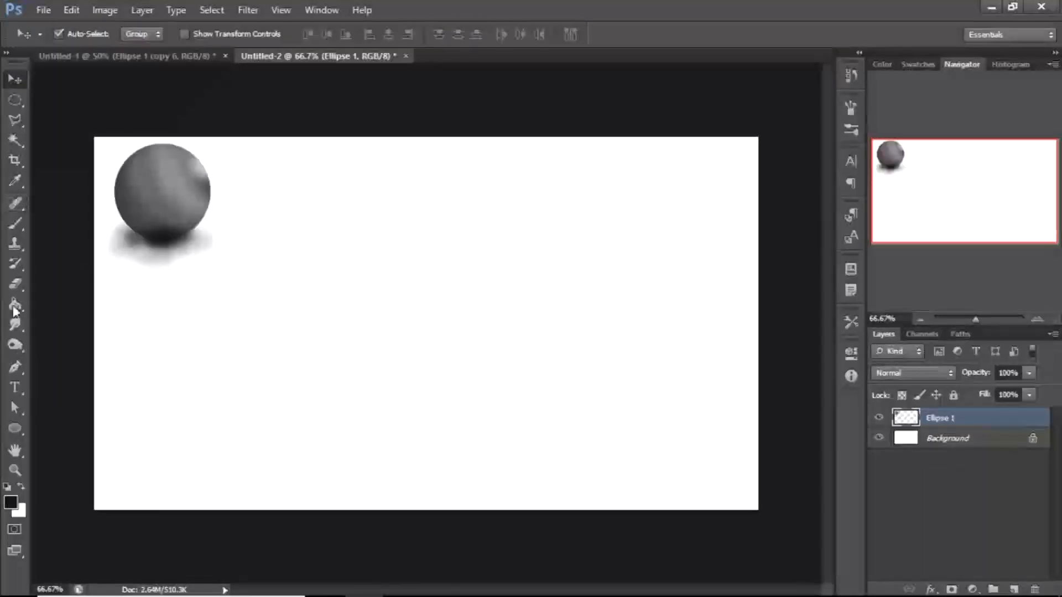
# Draw a circle shape of about 308 × 308 px near the centre of the canvas with the Ellipse tool
pyautogui.click(17, 428)
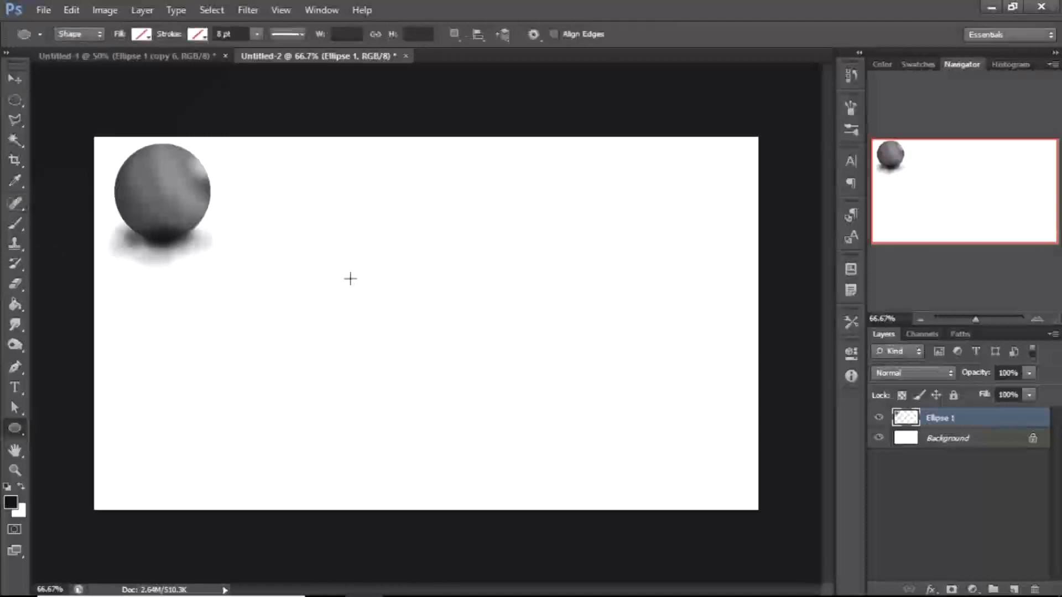
pyautogui.moveTo(347, 260); pyautogui.dragTo(522, 412)
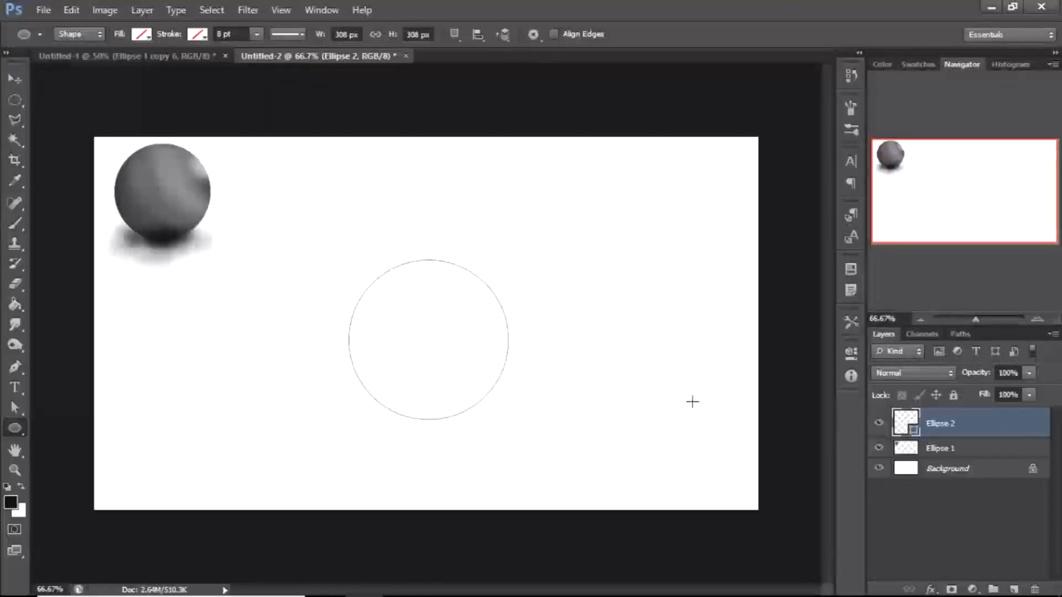
# Set the foreground colour to dark grey #555454
pyautogui.click(10, 503)
pyautogui.moveTo(460, 402); pyautogui.dragTo(463, 412)
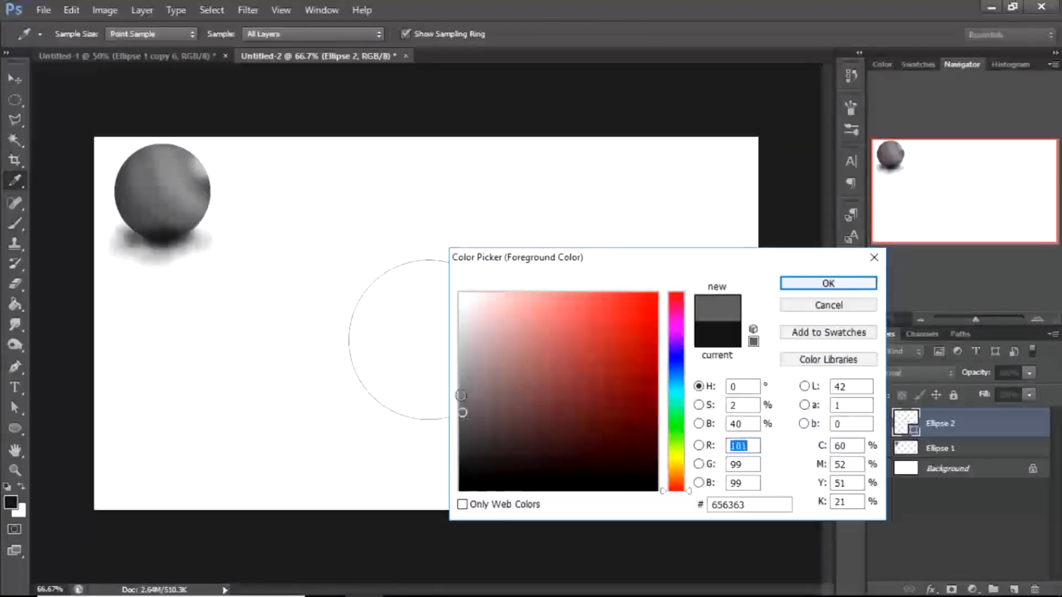
pyautogui.click(461, 396)
pyautogui.moveTo(466, 404); pyautogui.dragTo(463, 424)
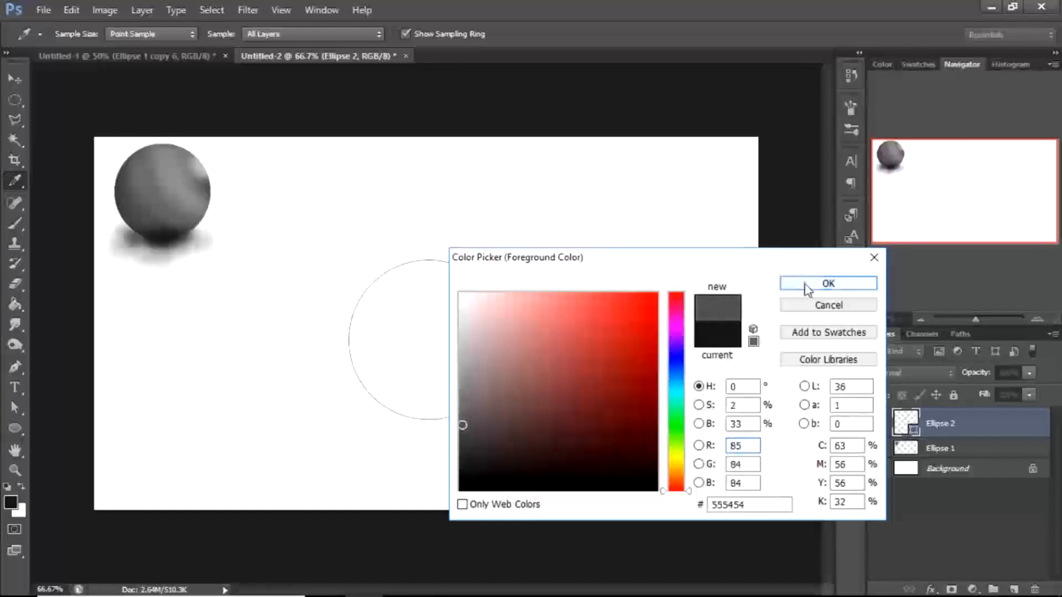
pyautogui.click(825, 284)
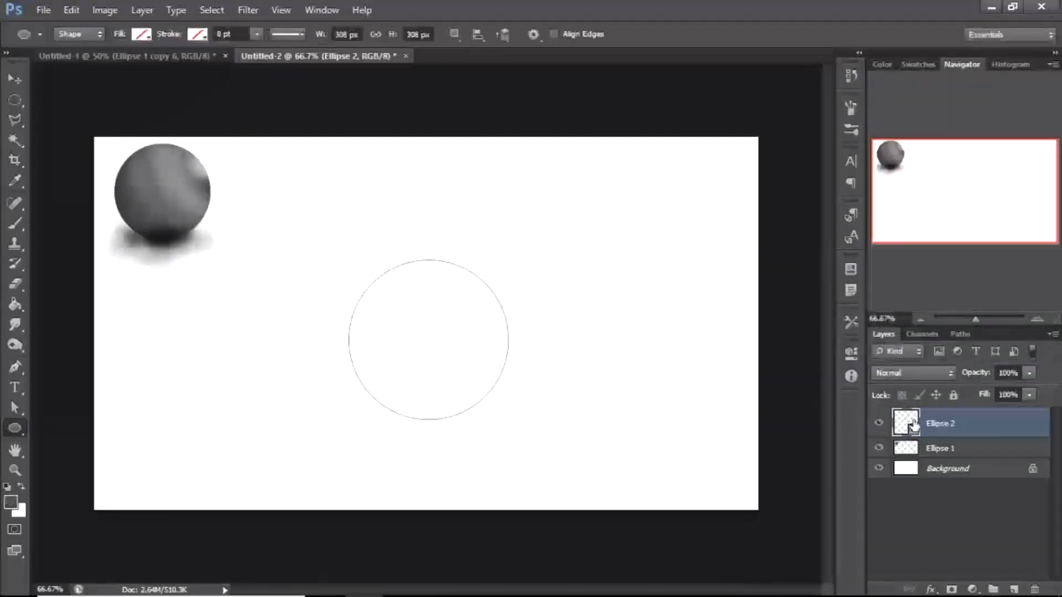
# Rasterize the Ellipse 2 layer and fill its selected circle with the dark grey foreground colour
pyautogui.rightClick(949, 423)
pyautogui.click(850, 181)
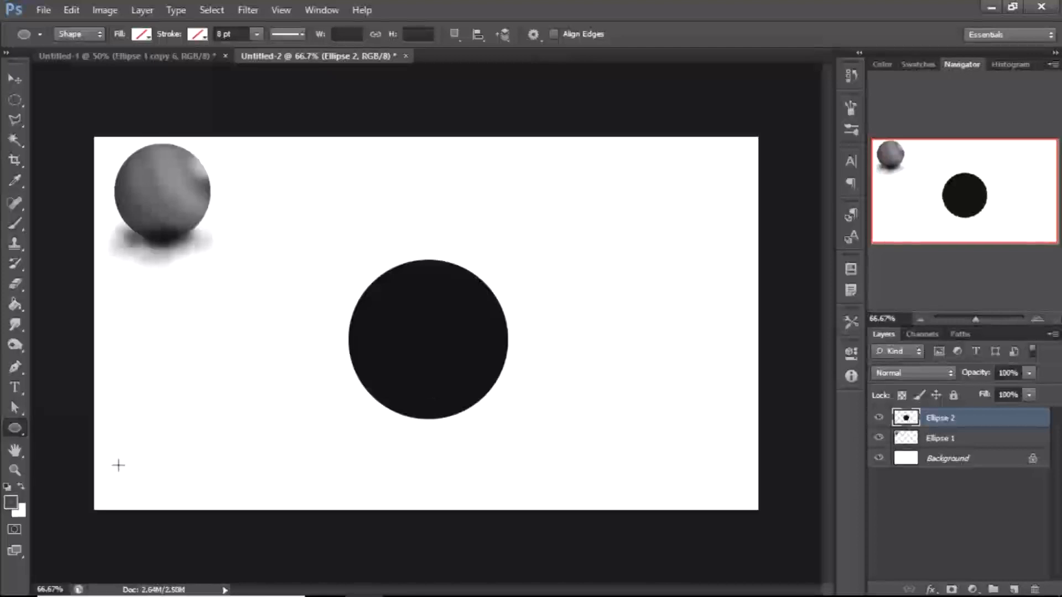
pyautogui.keyDown('ctrl'); pyautogui.click(905, 418); pyautogui.keyUp('ctrl')
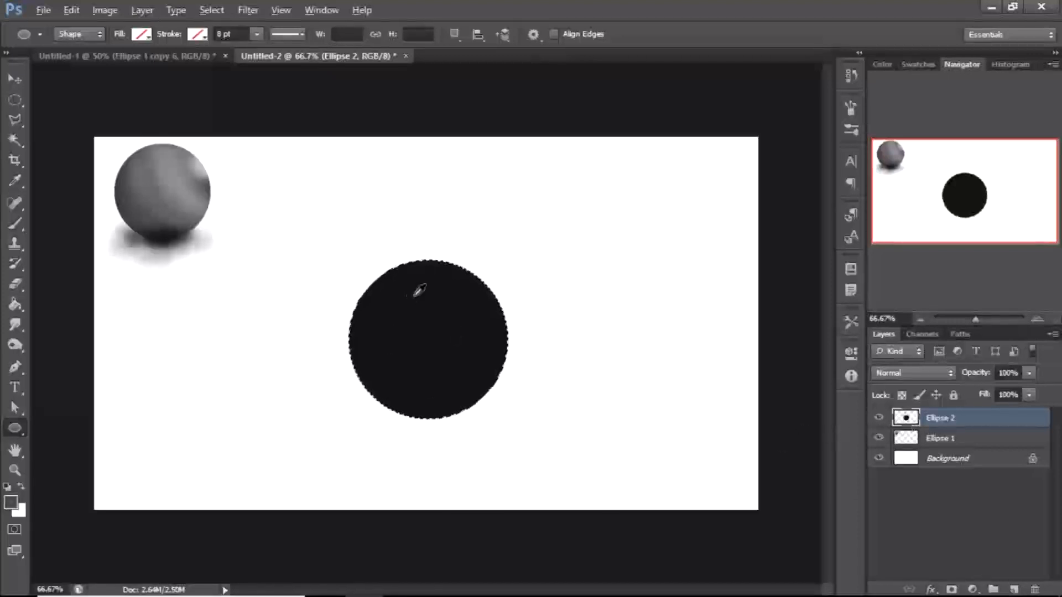
pyautogui.hotkey('alt', 'BackSpace')
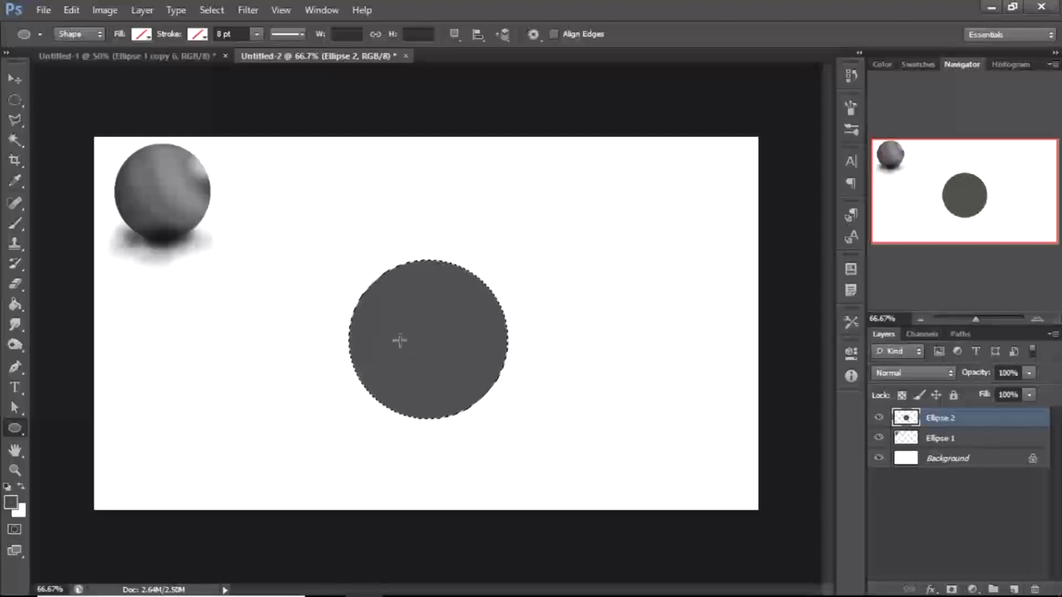
# Choose a light grey foreground colour, about #cbcbcb, and set up the Brush tool at 100% opacity
pyautogui.click(11, 502)
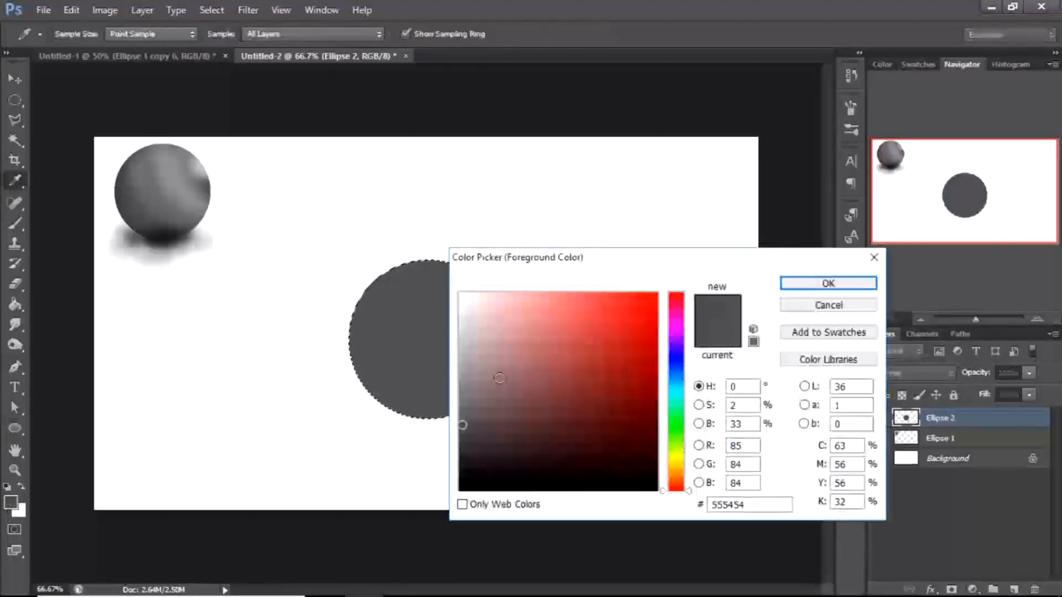
pyautogui.moveTo(472, 412)
pyautogui.mouseDown()
pyautogui.moveTo(459, 396)
pyautogui.moveTo(459, 328)
pyautogui.mouseUp()
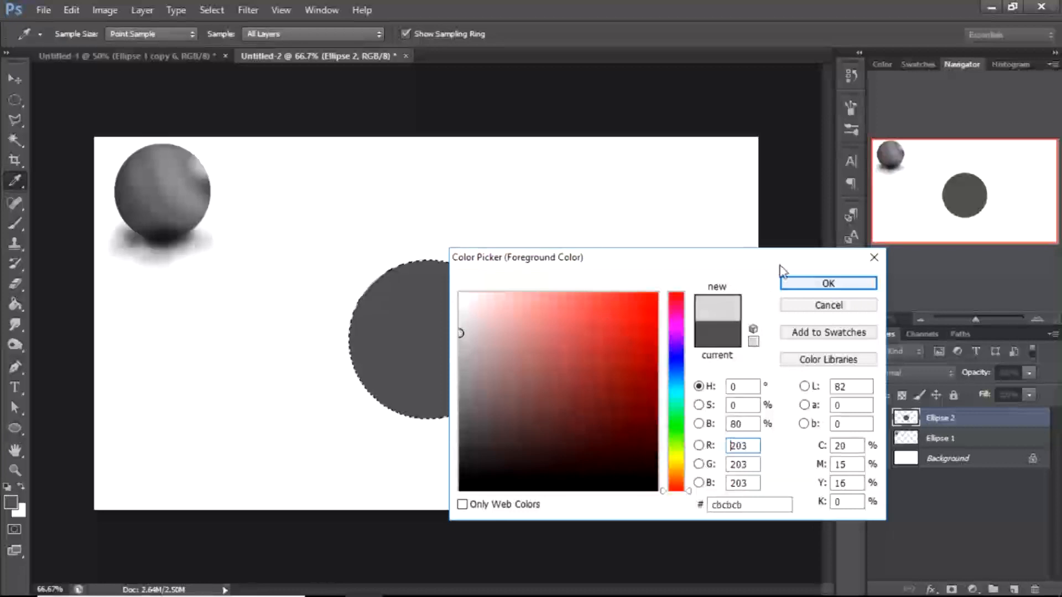
pyautogui.click(807, 282)
pyautogui.press('b')
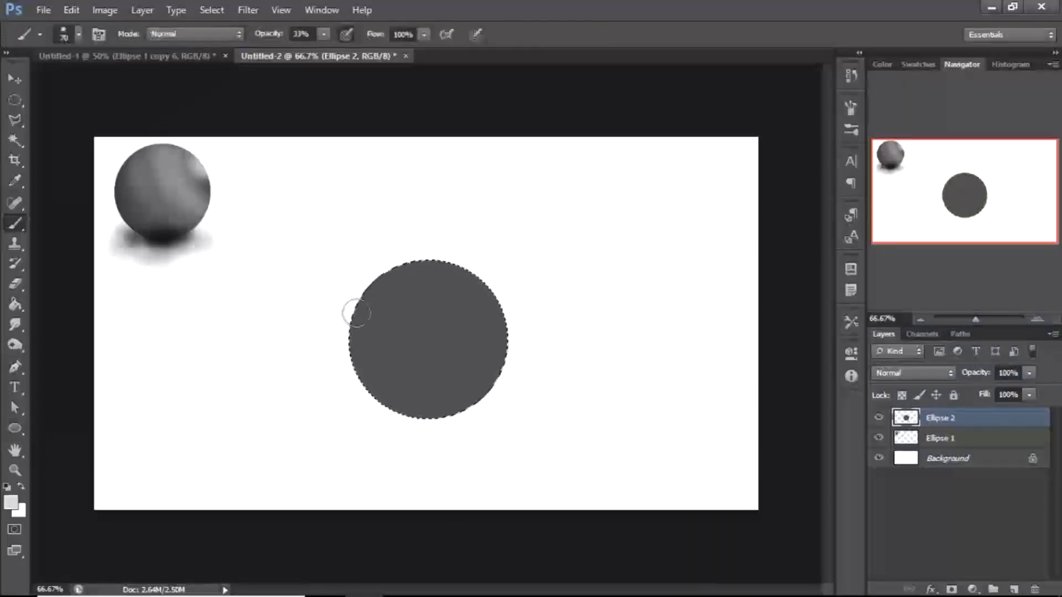
pyautogui.click(324, 34)
pyautogui.moveTo(321, 56); pyautogui.dragTo(505, 61)
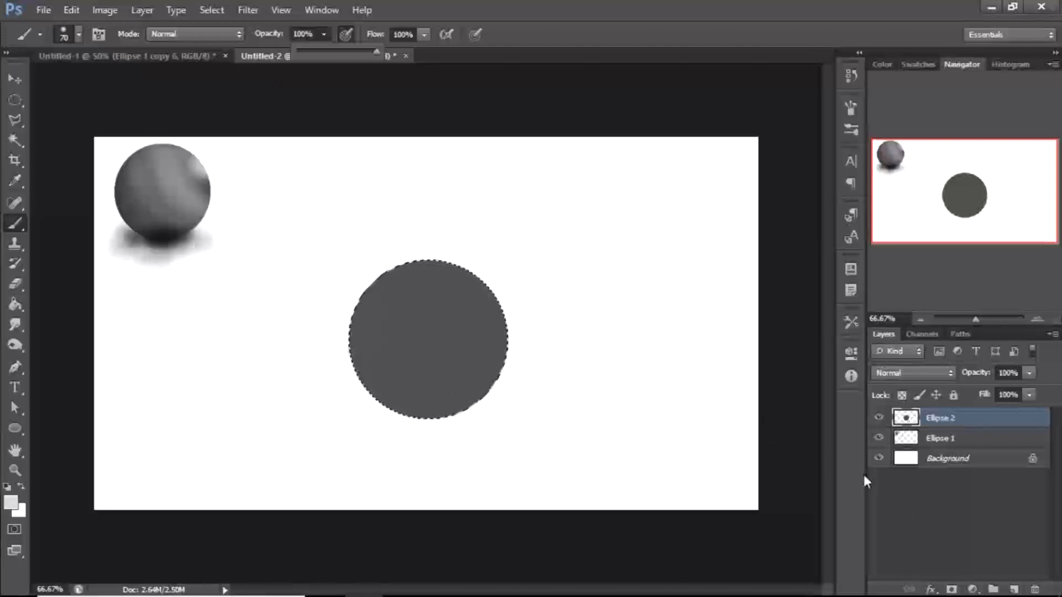
# On a new layer, sketch near-black #171616 guide lines and arrows over the circle with a 15 px brush, and delete that layer
pyautogui.click(1014, 589)
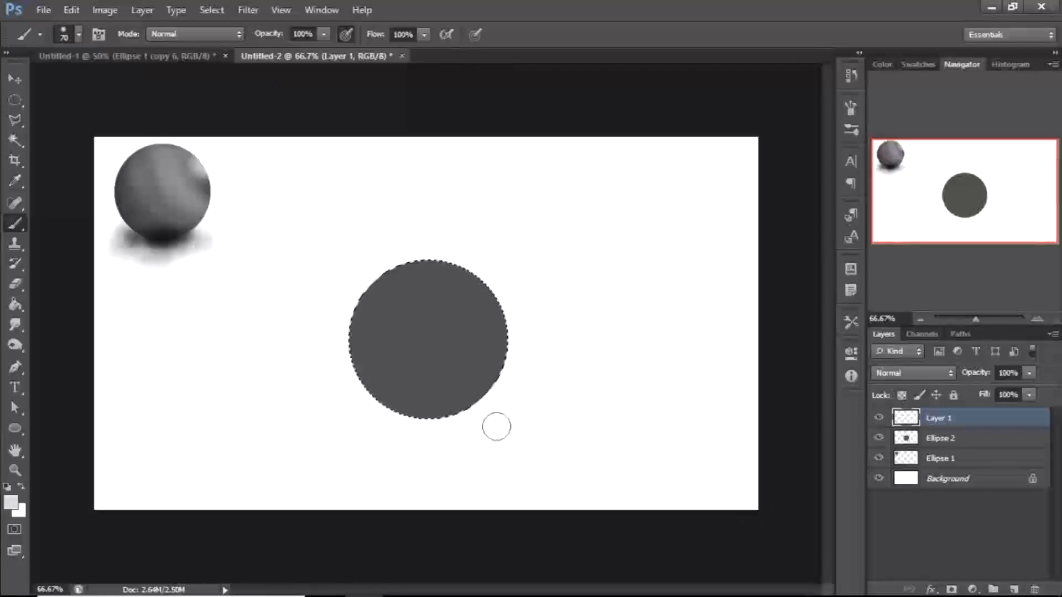
pyautogui.click(11, 502)
pyautogui.moveTo(476, 459); pyautogui.dragTo(468, 473)
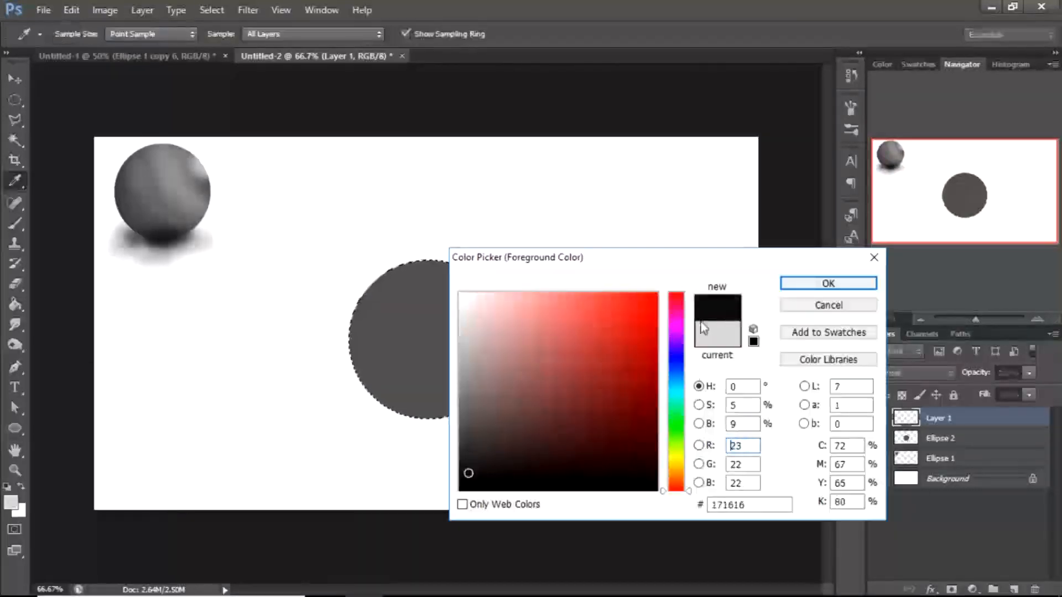
pyautogui.click(819, 289)
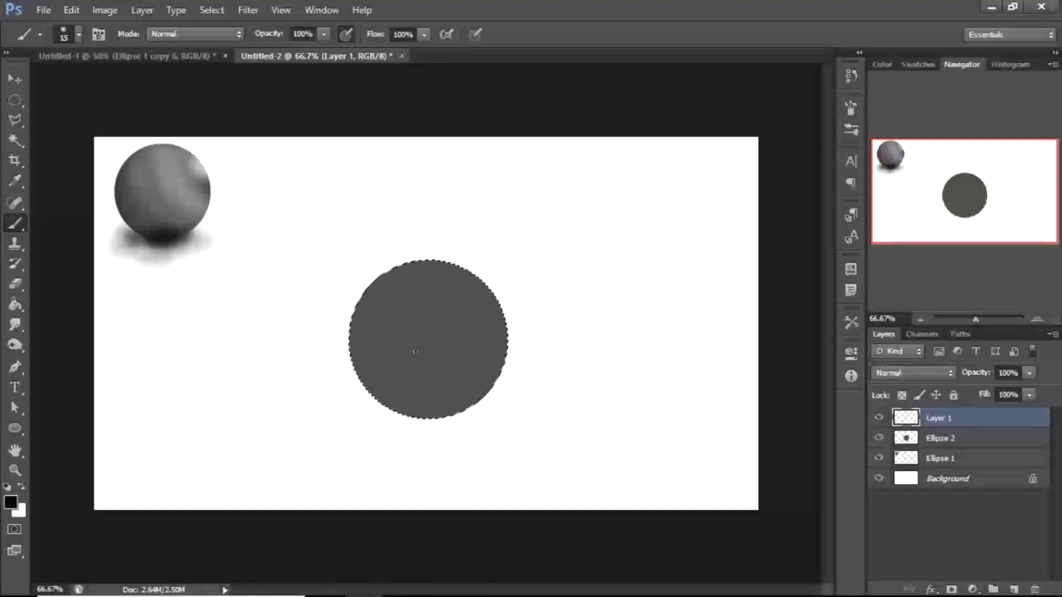
pyautogui.moveTo(373, 341); pyautogui.dragTo(430, 339)
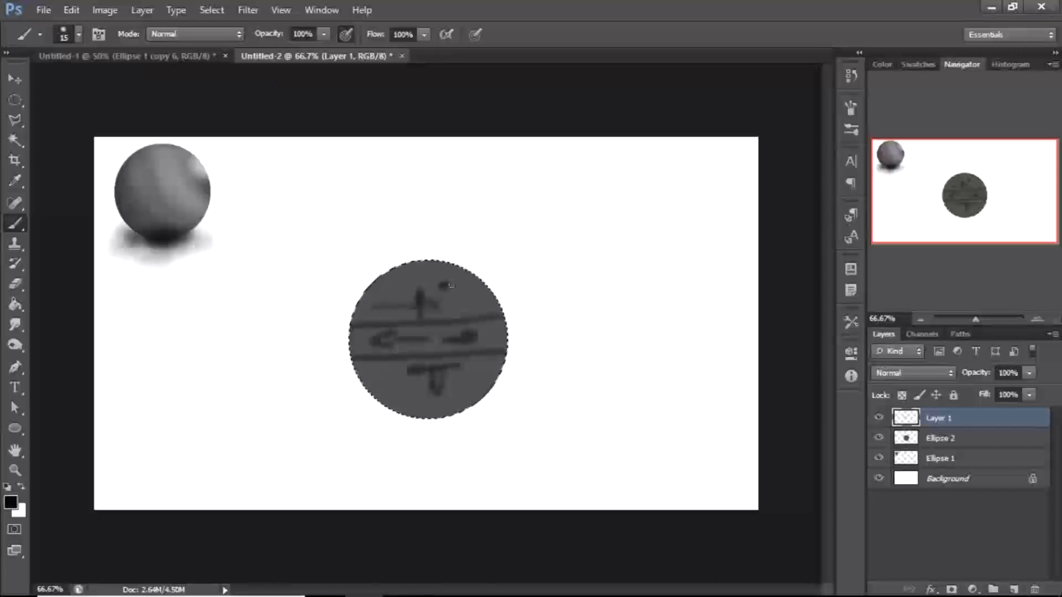
pyautogui.click(443, 287)
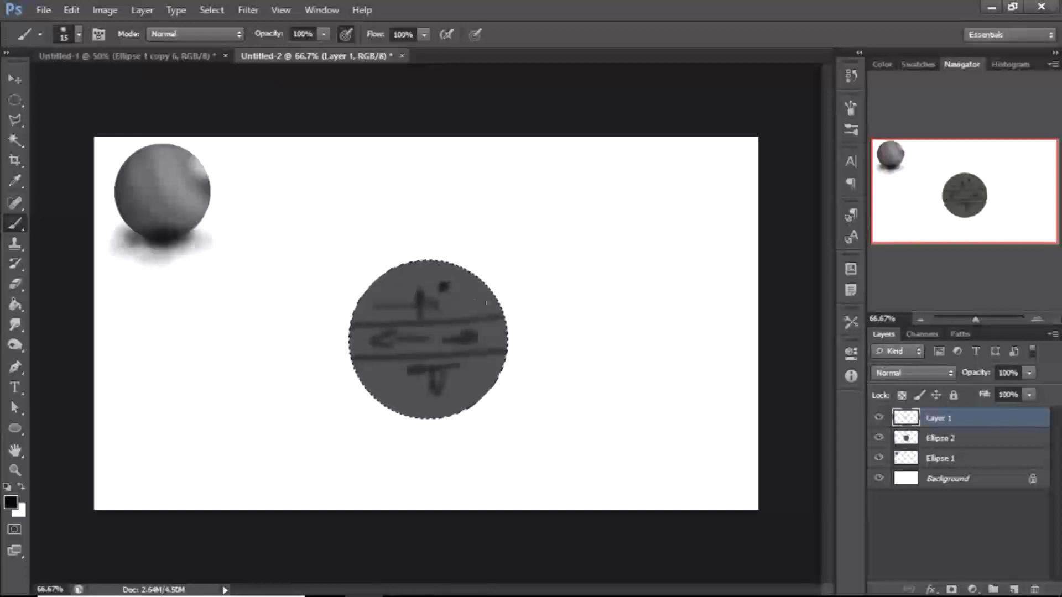
pyautogui.moveTo(991, 426)
pyautogui.mouseDown()
pyautogui.moveTo(951, 583)
pyautogui.moveTo(1034, 590)
pyautogui.mouseUp()
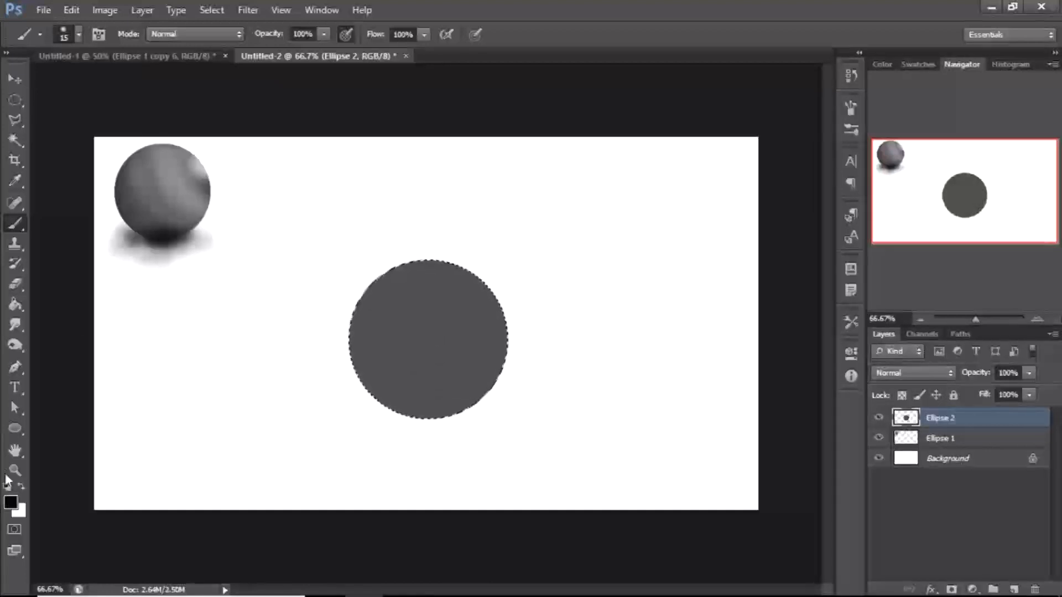
# Set the foreground colour to mid grey #9f9898 and enlarge the brush to 70 px
pyautogui.click(11, 502)
pyautogui.moveTo(463, 375); pyautogui.dragTo(468, 367)
pyautogui.click(794, 285)
pyautogui.press('b')
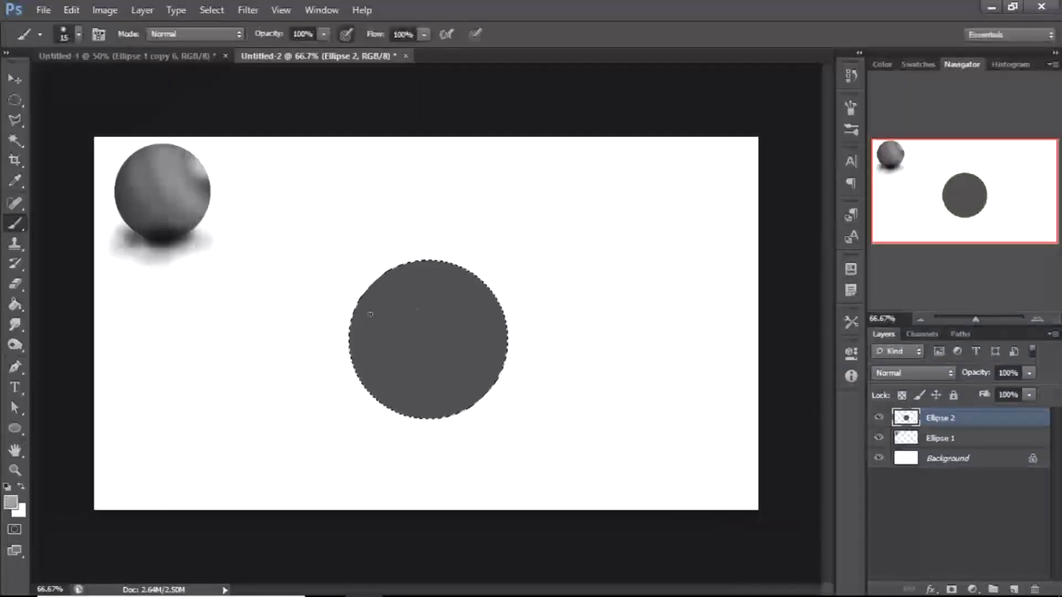
pyautogui.press(']')
pyautogui.press(']')
pyautogui.press(']')
pyautogui.press(']')
pyautogui.press(']')
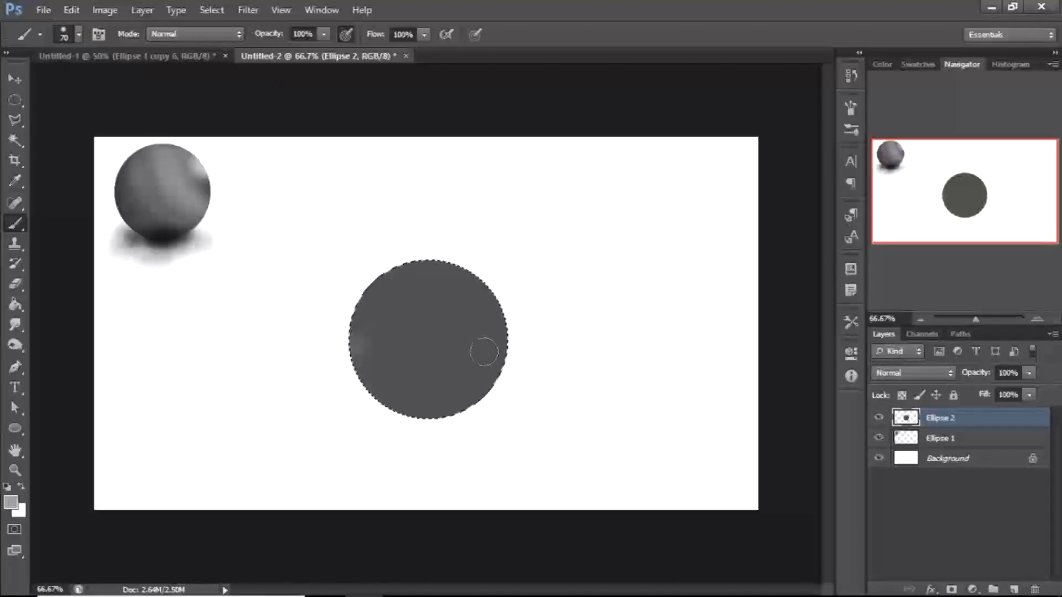
# Build up a soft light grey horizontal band across the middle of the circle with repeated straight brush strokes
pyautogui.keyDown('shift'); pyautogui.click(507, 345); pyautogui.keyUp('shift')
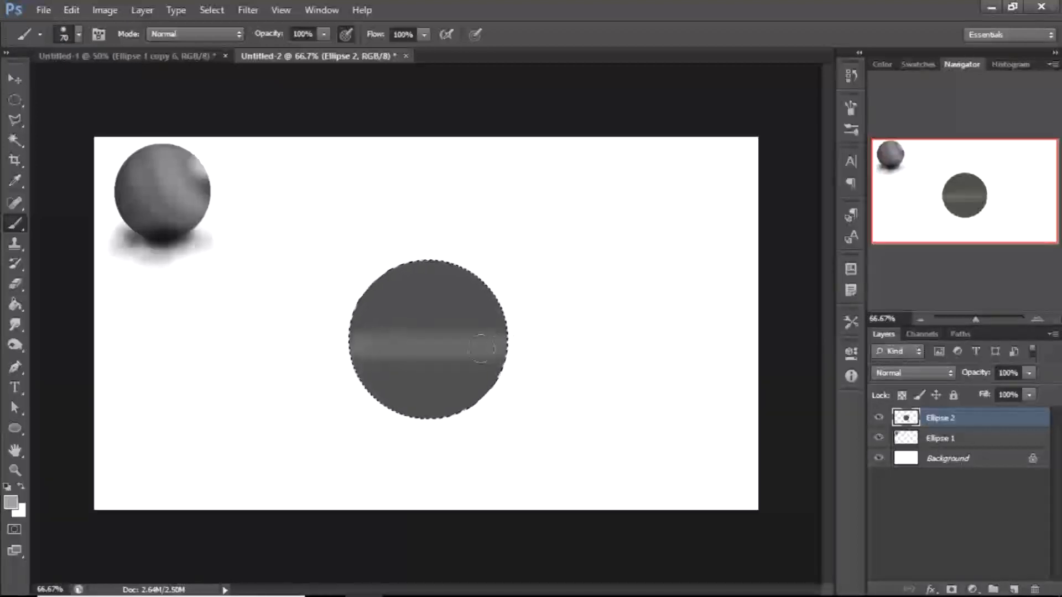
pyautogui.keyDown('shift'); pyautogui.click(514, 349); pyautogui.keyUp('shift')
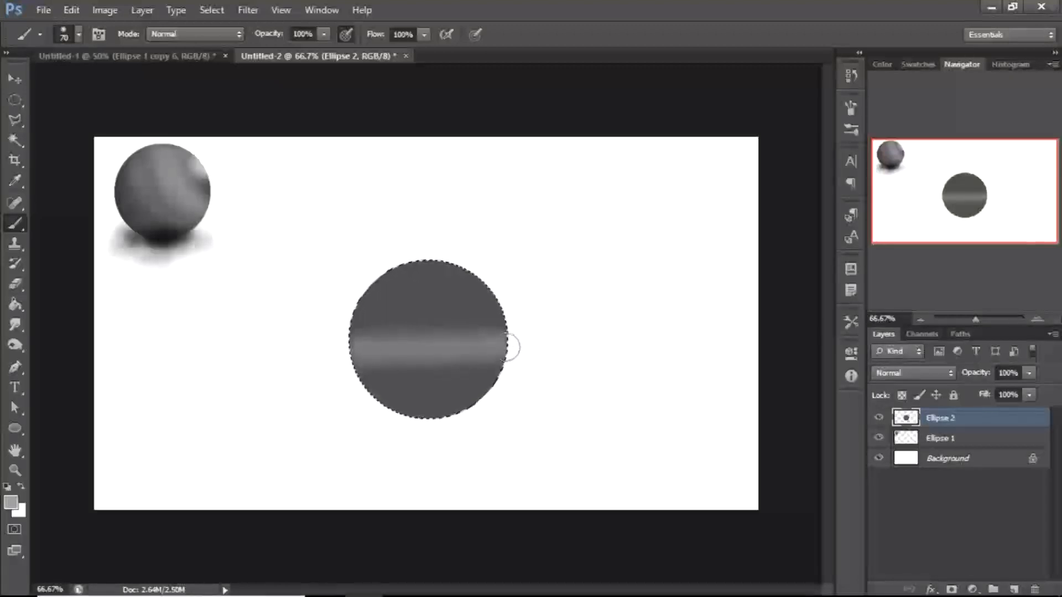
pyautogui.keyDown('shift'); pyautogui.click(510, 348); pyautogui.keyUp('shift')
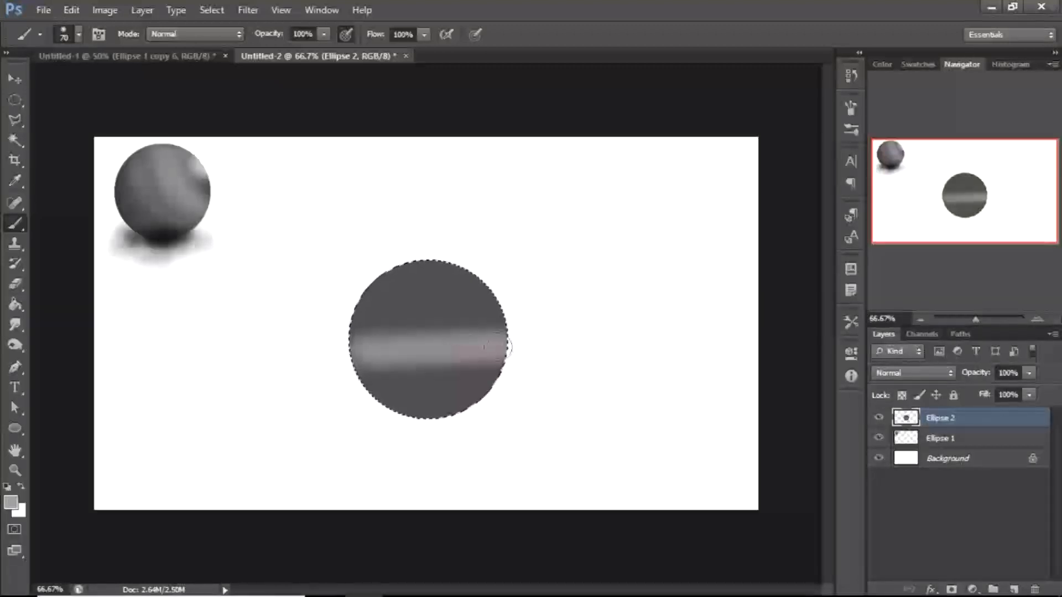
pyautogui.moveTo(345, 350); pyautogui.dragTo(507, 346)
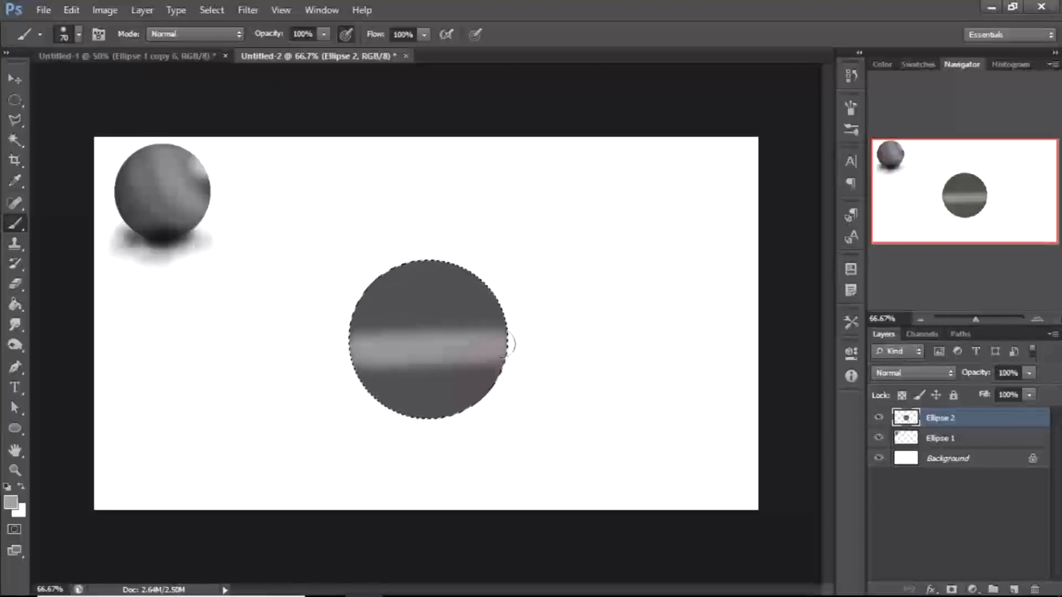
pyautogui.moveTo(337, 358); pyautogui.dragTo(506, 349)
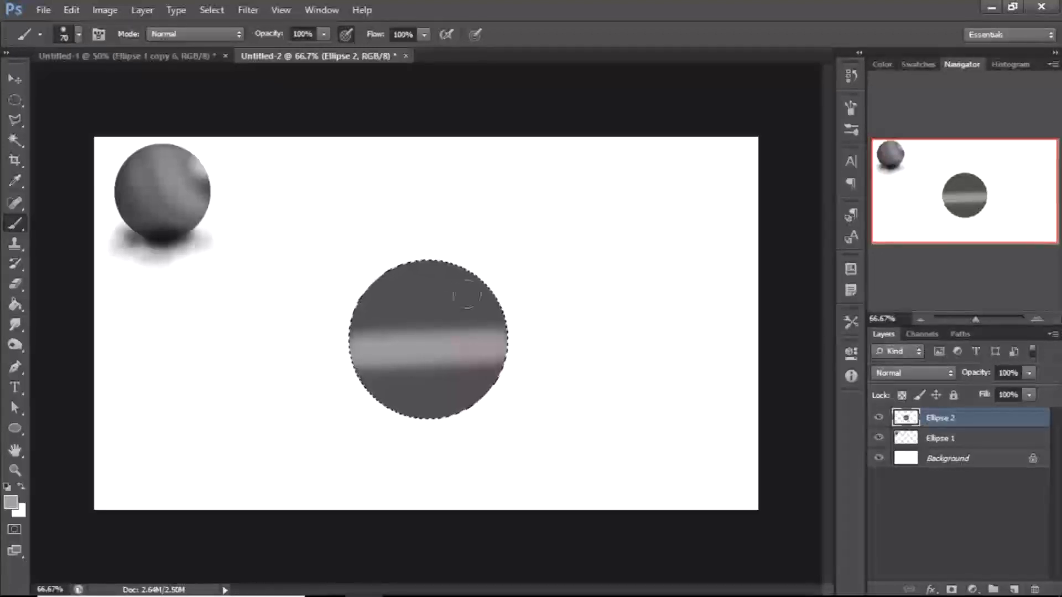
# Dab a near-white highlight spot on the circle's upper part, just right of centre, with a 35 px brush
pyautogui.press('[')
pyautogui.press('[')
pyautogui.press('[')
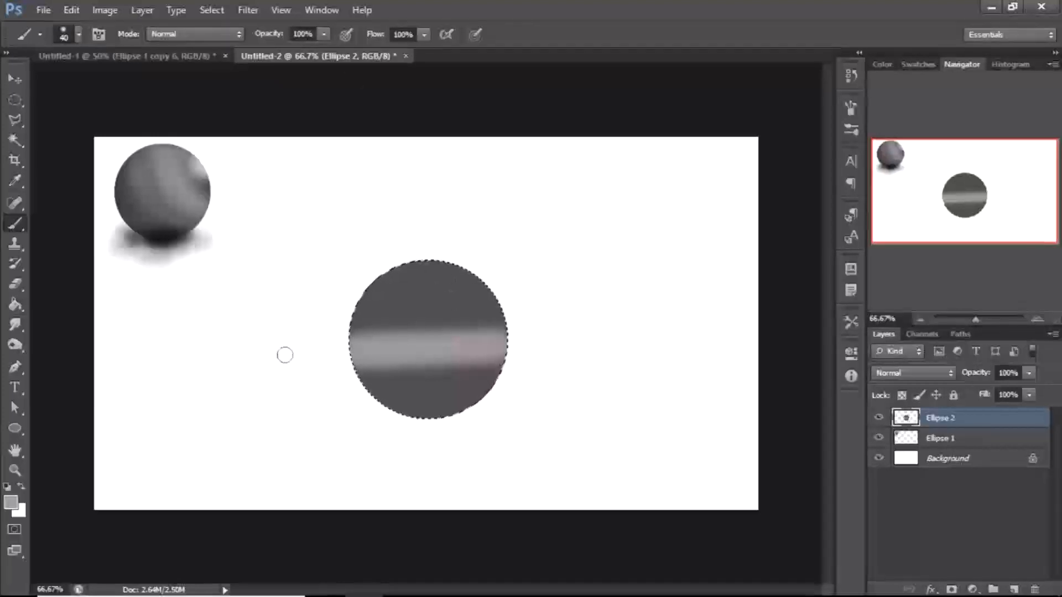
pyautogui.click(11, 503)
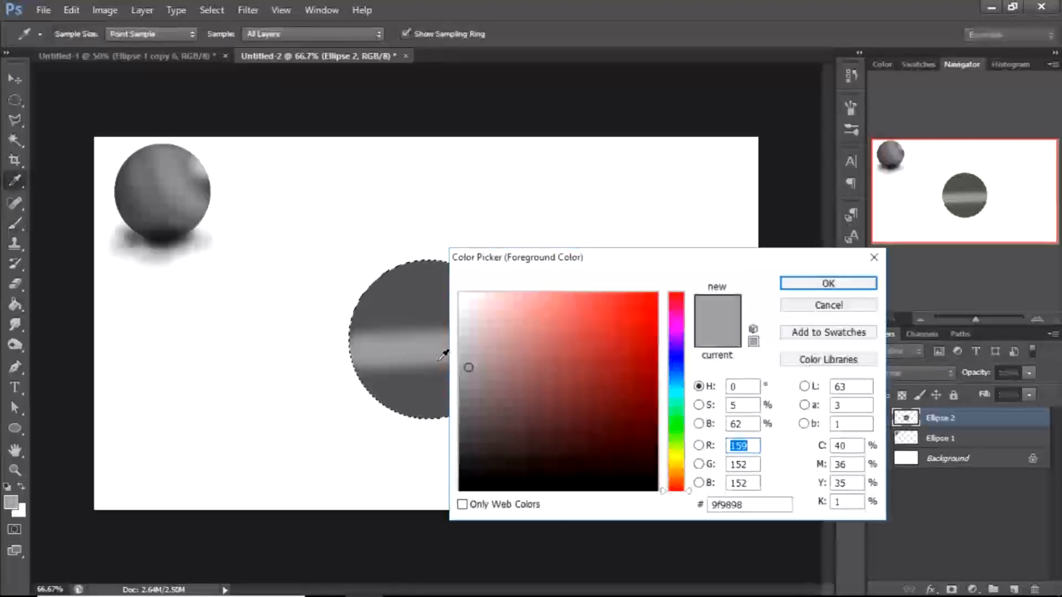
pyautogui.moveTo(470, 367); pyautogui.dragTo(459, 303)
pyautogui.click(828, 283)
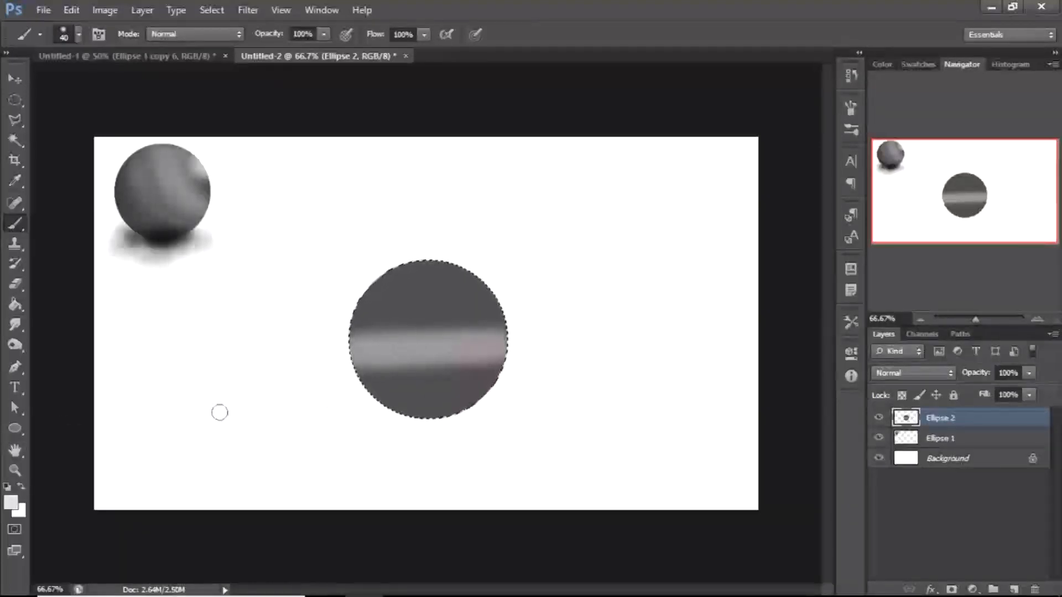
pyautogui.press('[')
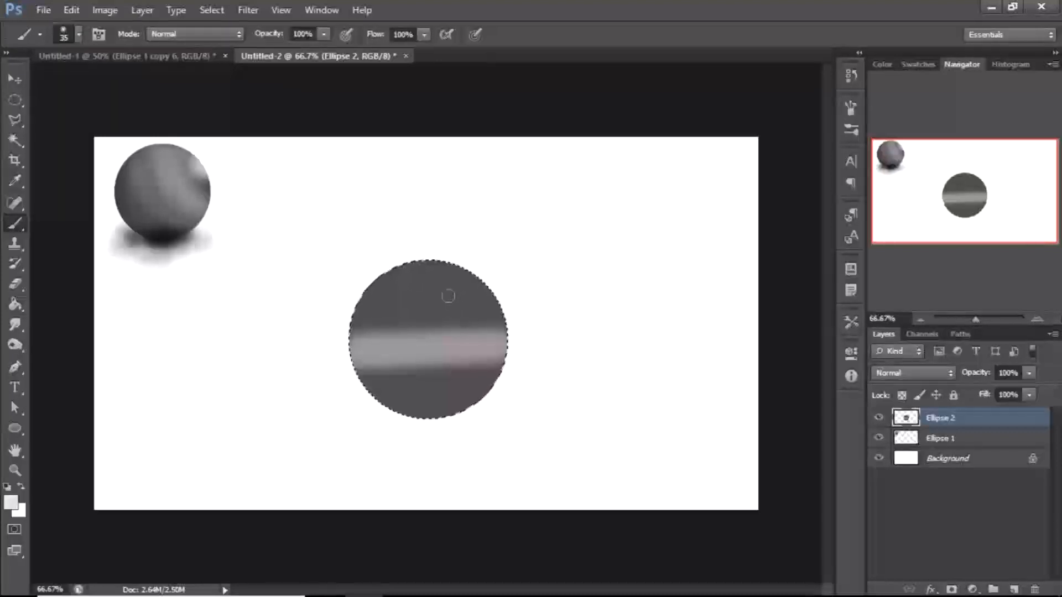
pyautogui.click(448, 294)
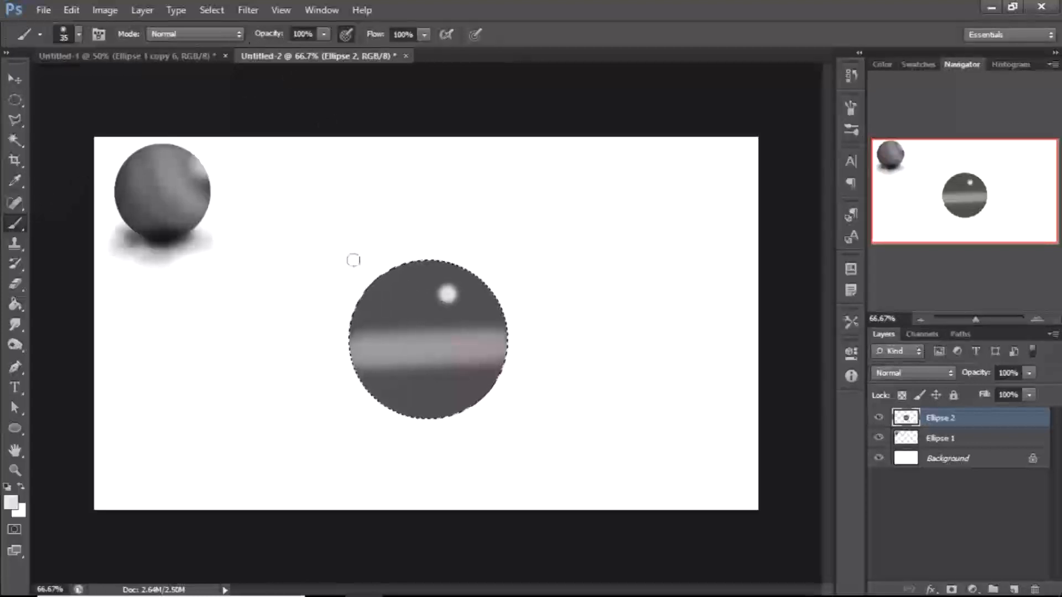
# Lighten the circle's rim all around with a larger soft brush, and lower the brush opacity to 76%
pyautogui.press(']')
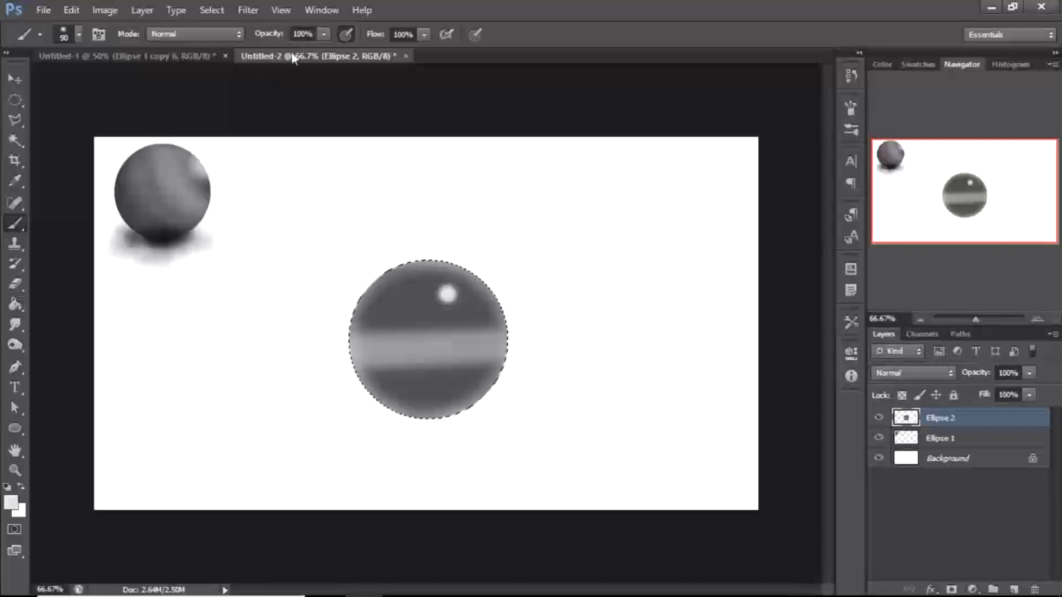
pyautogui.click(321, 34)
pyautogui.moveTo(306, 51); pyautogui.dragTo(304, 51)
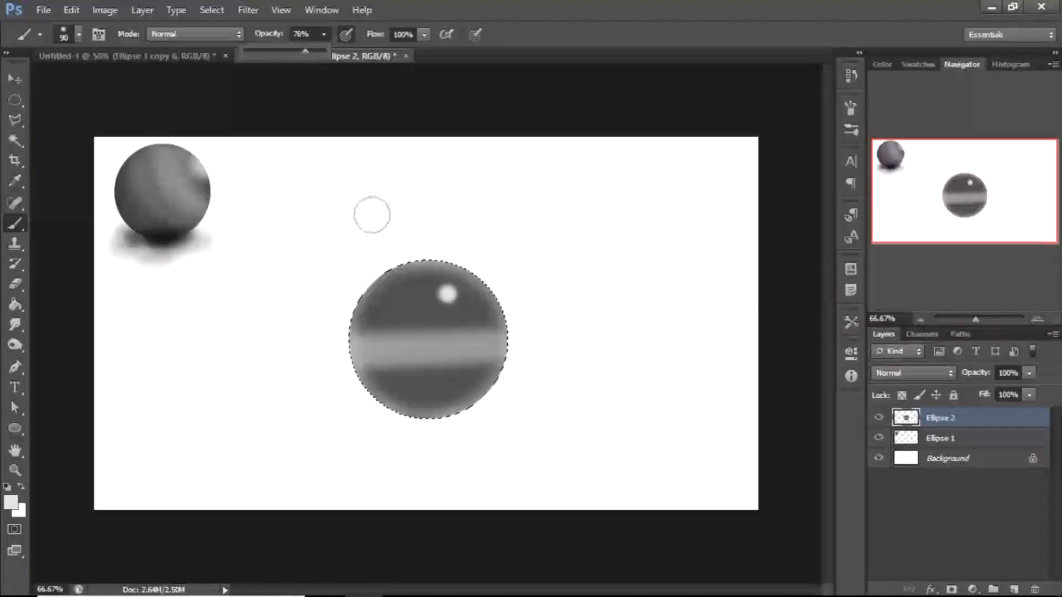
# Paint a soft glow just left of the bright highlight spot, starting with an 80 px brush
pyautogui.press('[')
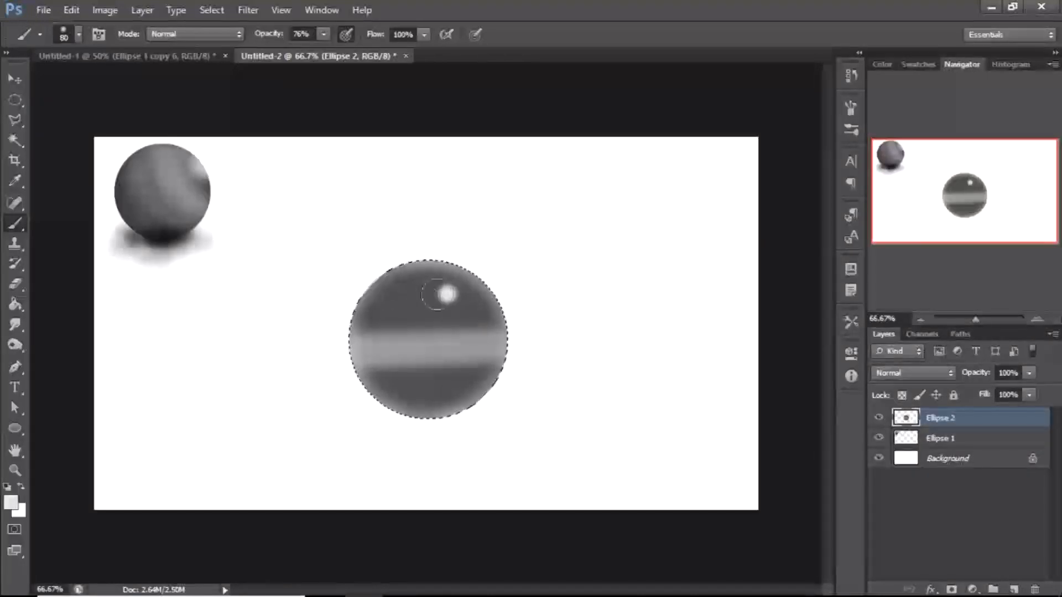
pyautogui.moveTo(430, 295); pyautogui.dragTo(423, 288)
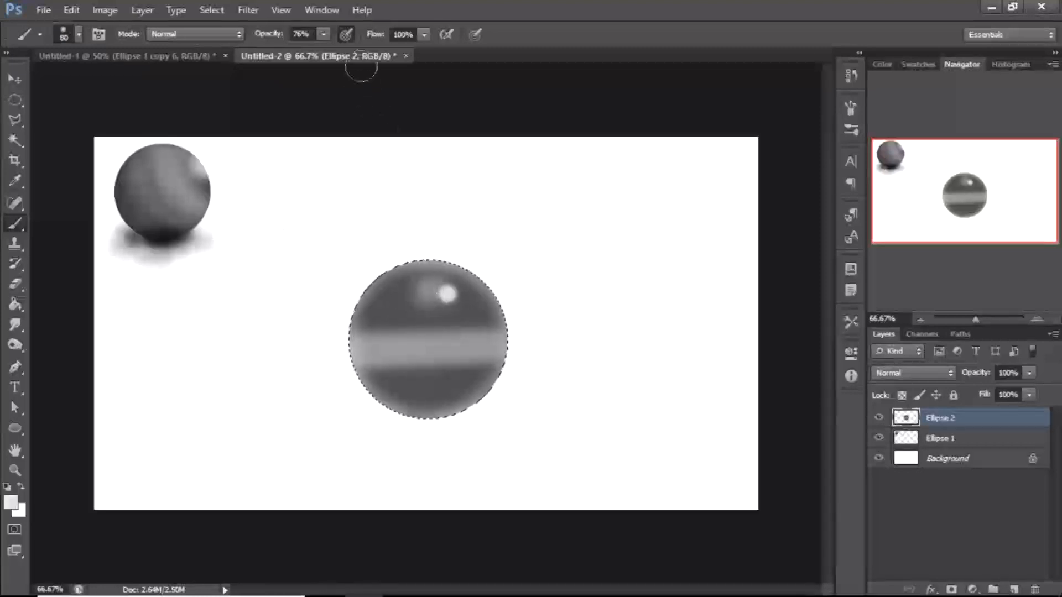
pyautogui.moveTo(421, 288); pyautogui.dragTo(419, 309)
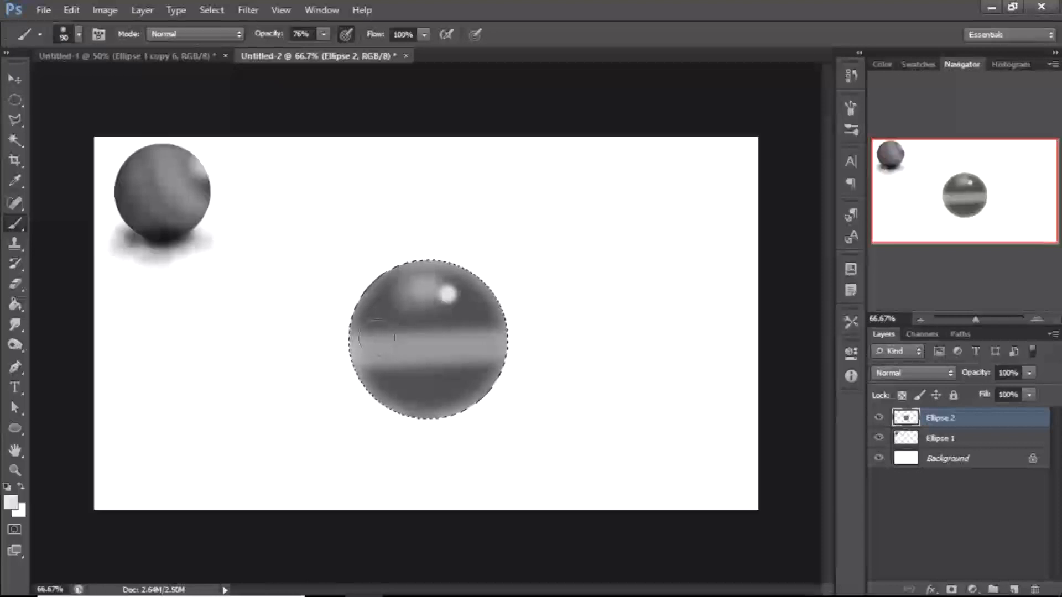
# Try another horizontal brush stroke along the light middle band, and undo it
pyautogui.moveTo(478, 344); pyautogui.dragTo(410, 344)
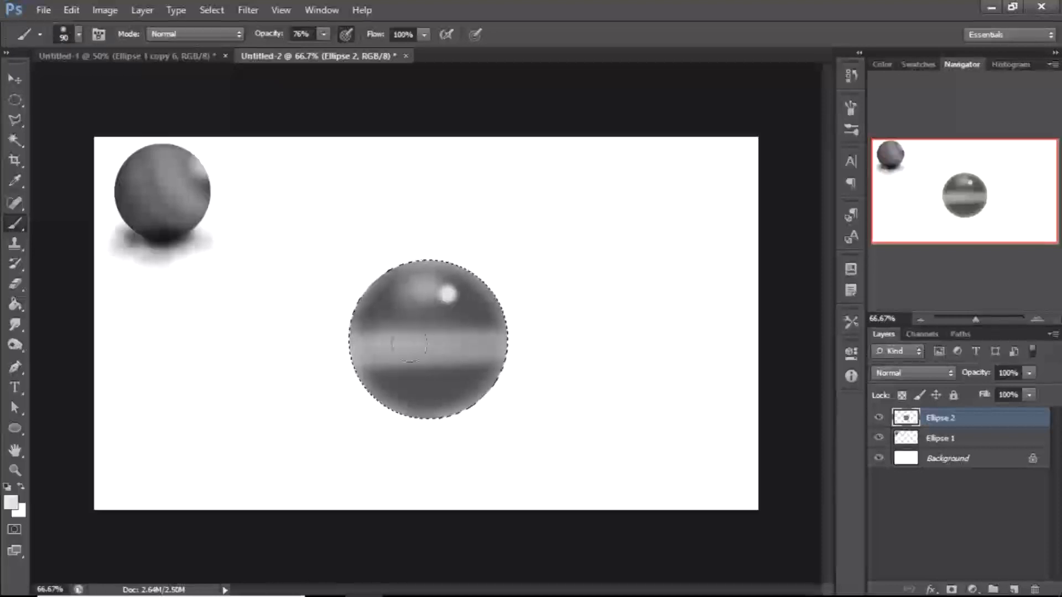
pyautogui.hotkey('ctrl', 'z')
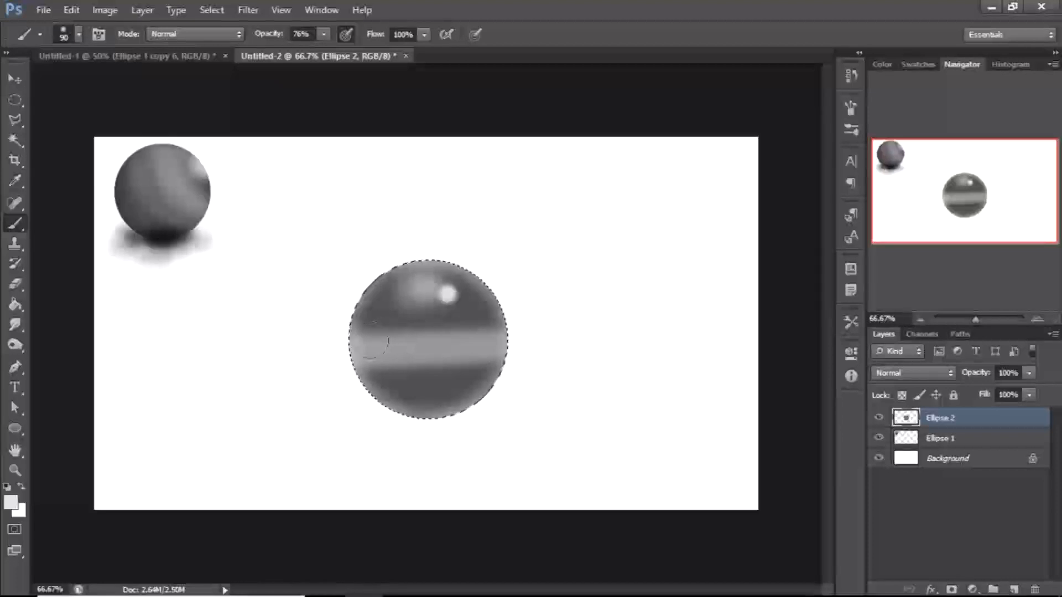
# Lighten the sphere's middle band and lower part with soft horizontal strokes, starting with a 90 px brush at 76% opacity
pyautogui.moveTo(450, 338); pyautogui.dragTo(502, 358)
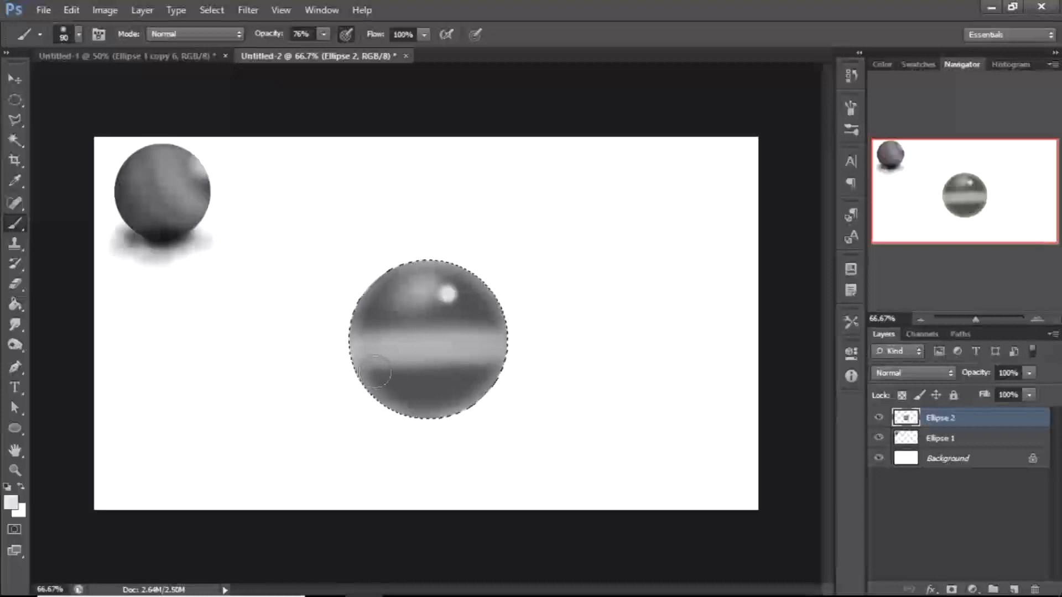
pyautogui.moveTo(385, 372)
pyautogui.mouseDown()
pyautogui.moveTo(506, 350)
pyautogui.moveTo(483, 361)
pyautogui.moveTo(253, 345)
pyautogui.mouseUp()
pyautogui.press('[')
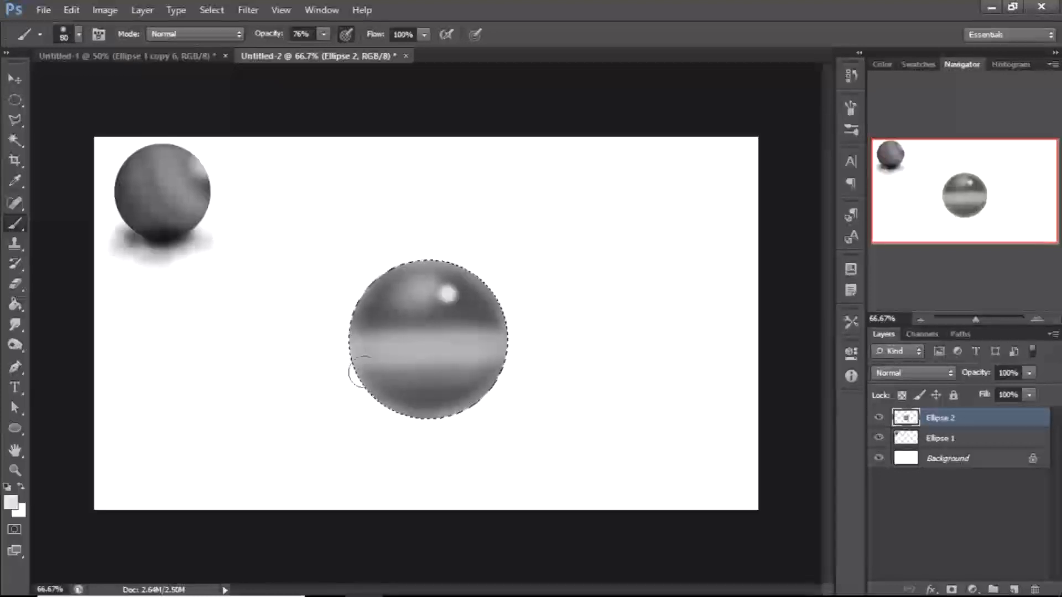
pyautogui.moveTo(395, 391); pyautogui.dragTo(494, 376)
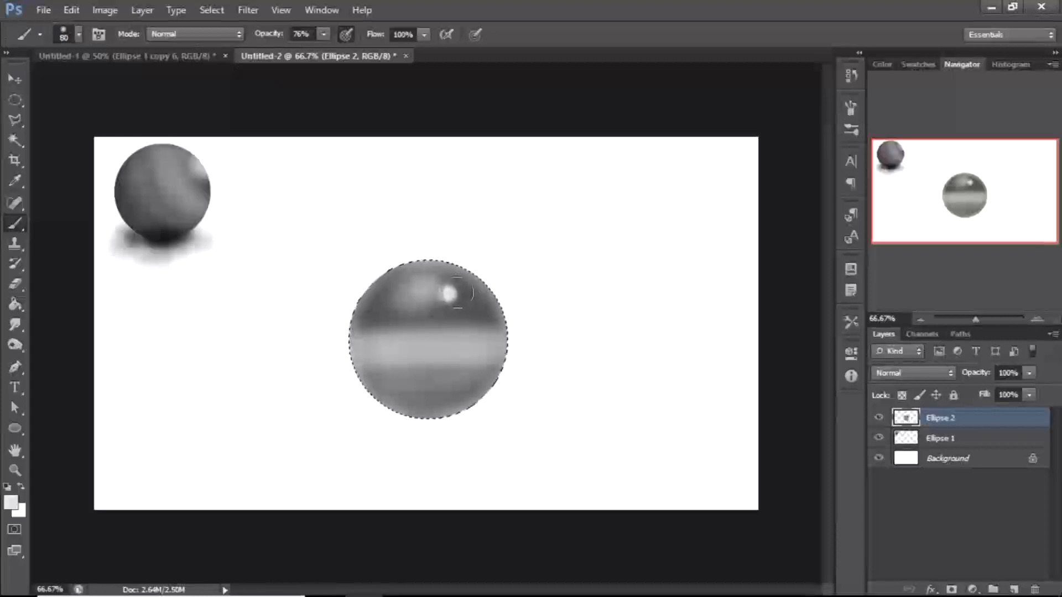
# Pick the peach colour #f3b58c and dab a tiny accent at the bright highlight's upper edge with a small brush at 100% opacity
pyautogui.press('[')
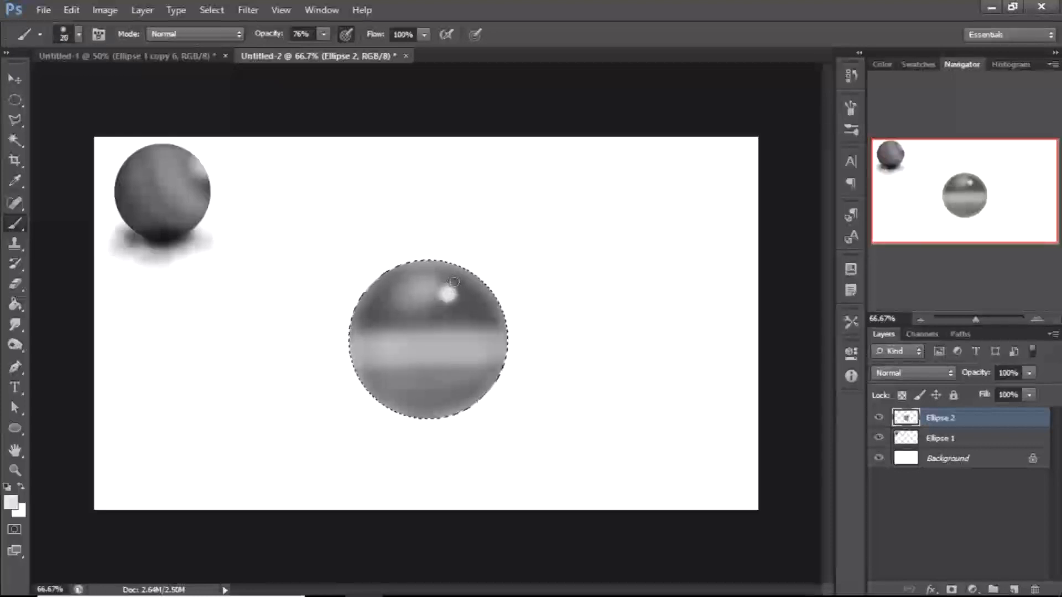
pyautogui.click(10, 503)
pyautogui.moveTo(689, 494); pyautogui.dragTo(688, 478)
pyautogui.click(502, 307)
pyautogui.moveTo(502, 307)
pyautogui.mouseDown()
pyautogui.moveTo(519, 310)
pyautogui.moveTo(524, 334)
pyautogui.moveTo(543, 302)
pyautogui.mouseUp()
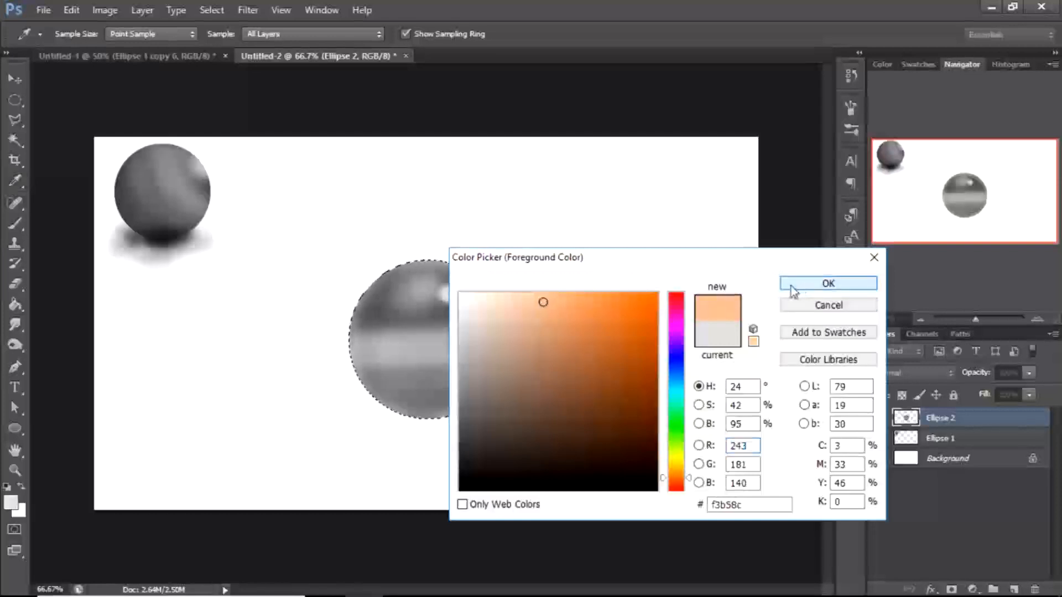
pyautogui.click(828, 283)
pyautogui.press('b')
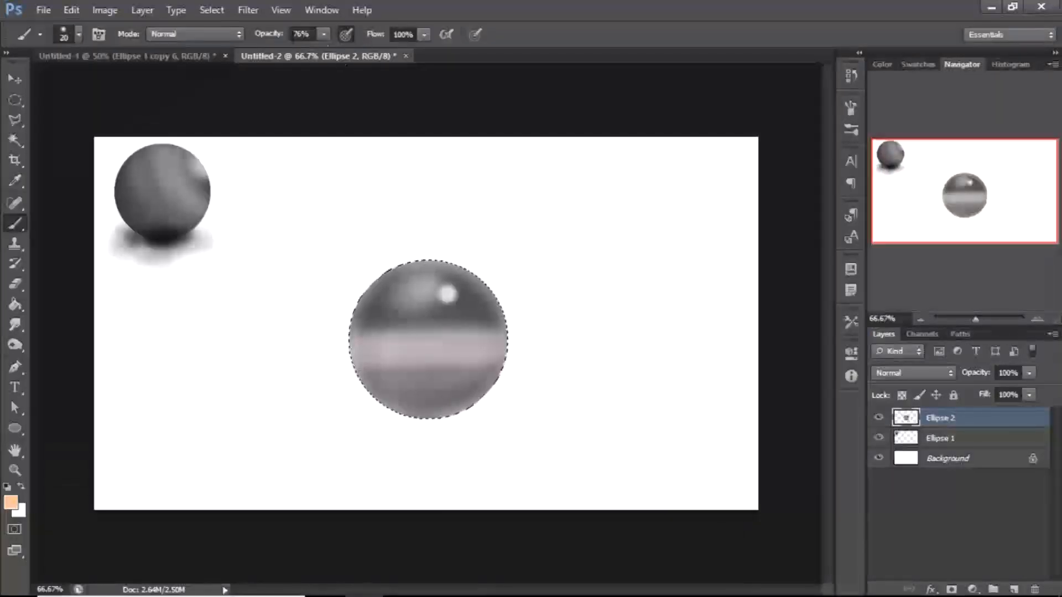
pyautogui.click(324, 34)
pyautogui.moveTo(322, 50); pyautogui.dragTo(390, 59)
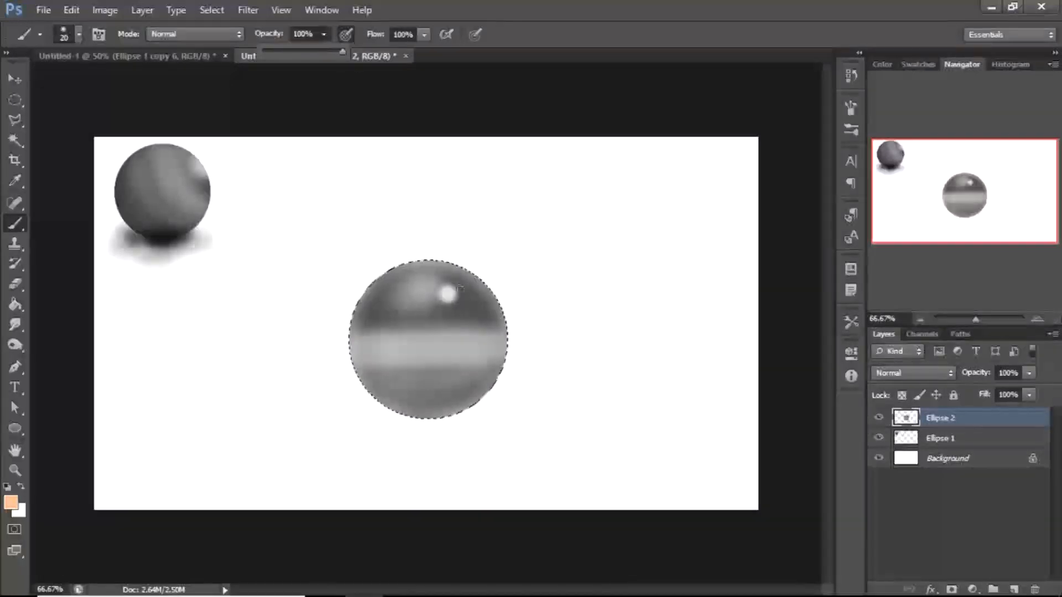
pyautogui.click(455, 289)
pyautogui.press('[')
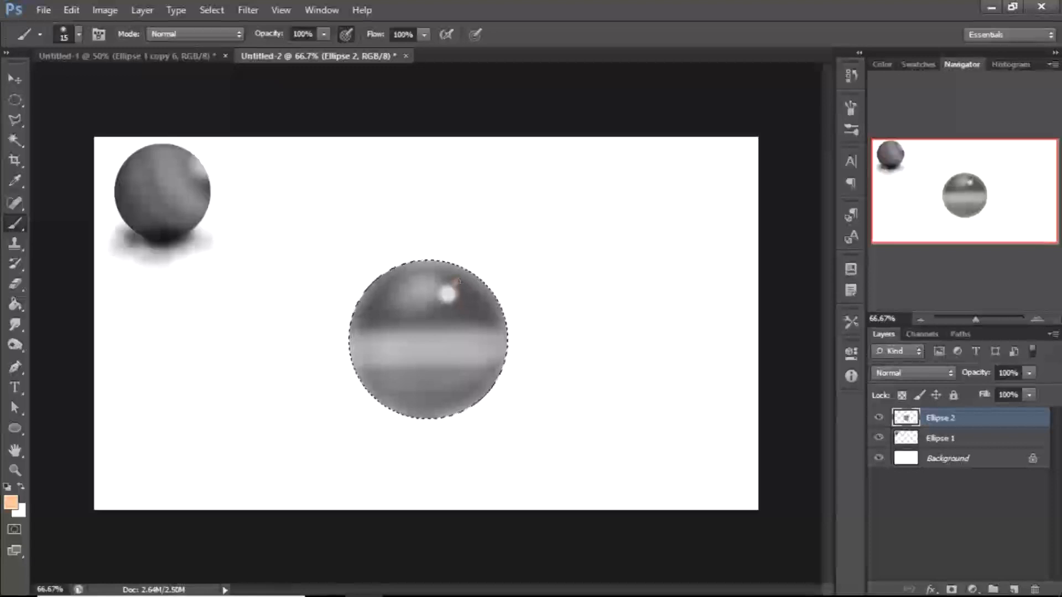
# Move the glossy sphere to the right of the first sphere and scale it down to about the same size
pyautogui.hotkey('ctrl', 't')
pyautogui.moveTo(398, 329); pyautogui.dragTo(325, 205)
pyautogui.moveTo(397, 264); pyautogui.dragTo(372, 238)
pyautogui.press('Return')
# Duplicate the small glossy sphere onto the empty middle of the canvas and shift the original slightly left
pyautogui.press('v')
pyautogui.keyDown('alt'); pyautogui.moveTo(323, 193); pyautogui.dragTo(493, 334); pyautogui.keyUp('alt')
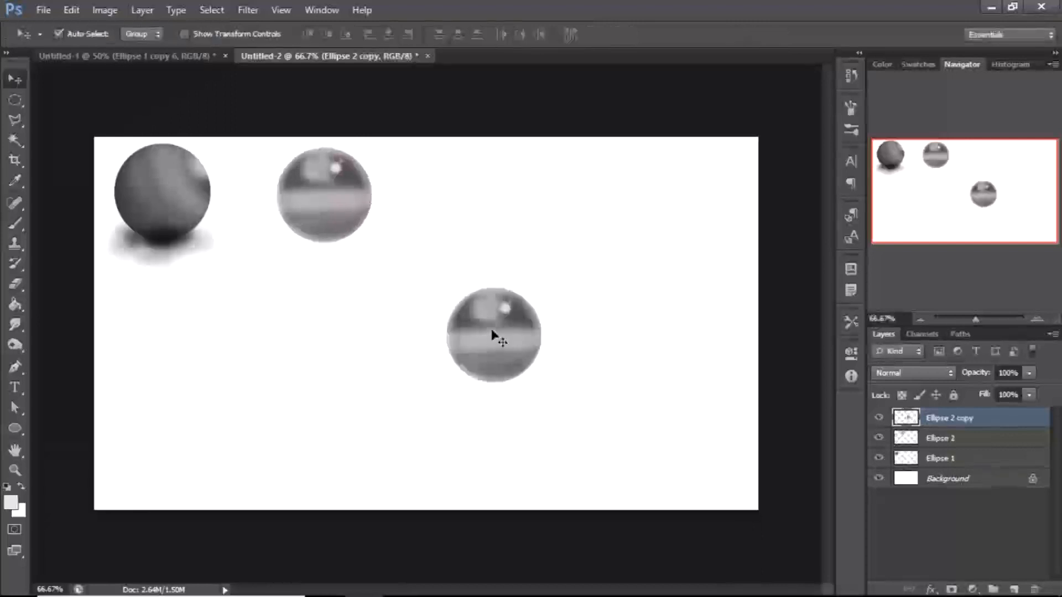
pyautogui.moveTo(328, 201); pyautogui.dragTo(310, 198)
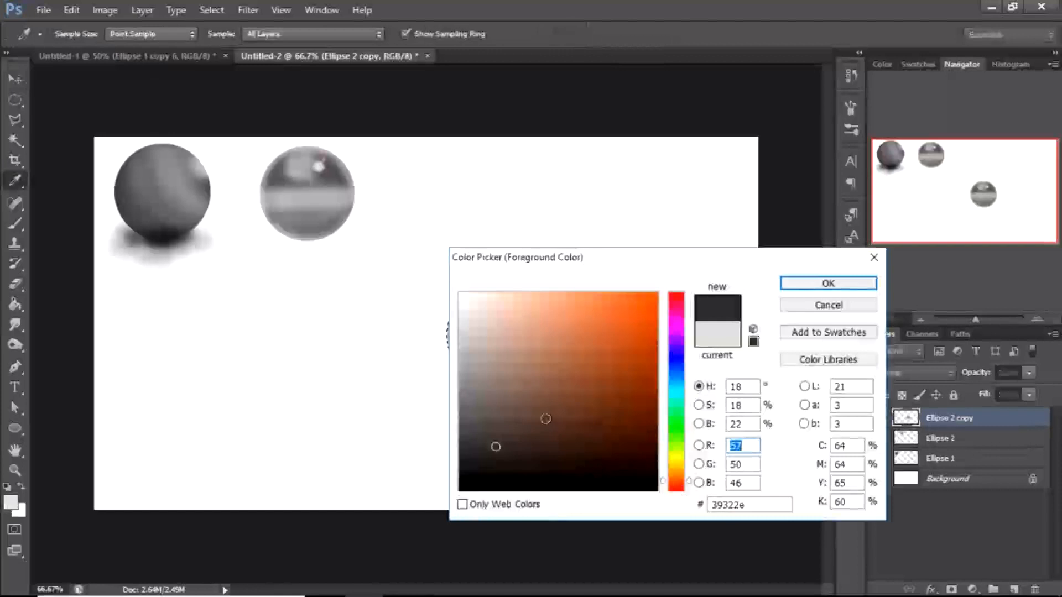
# Fill the copied sphere with the flat brown #9d7665
pyautogui.click(530, 368)
pyautogui.click(828, 283)
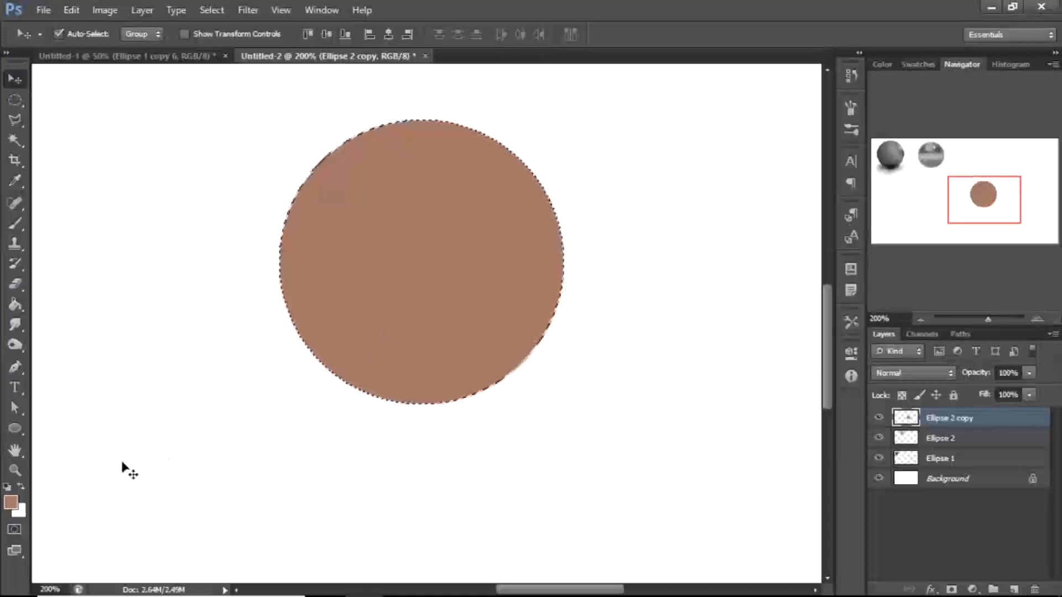
# Pick the lighter brown #c5a090 and paint a soft horizontal band across the brown circle's middle with a 35 px brush
pyautogui.click(13, 503)
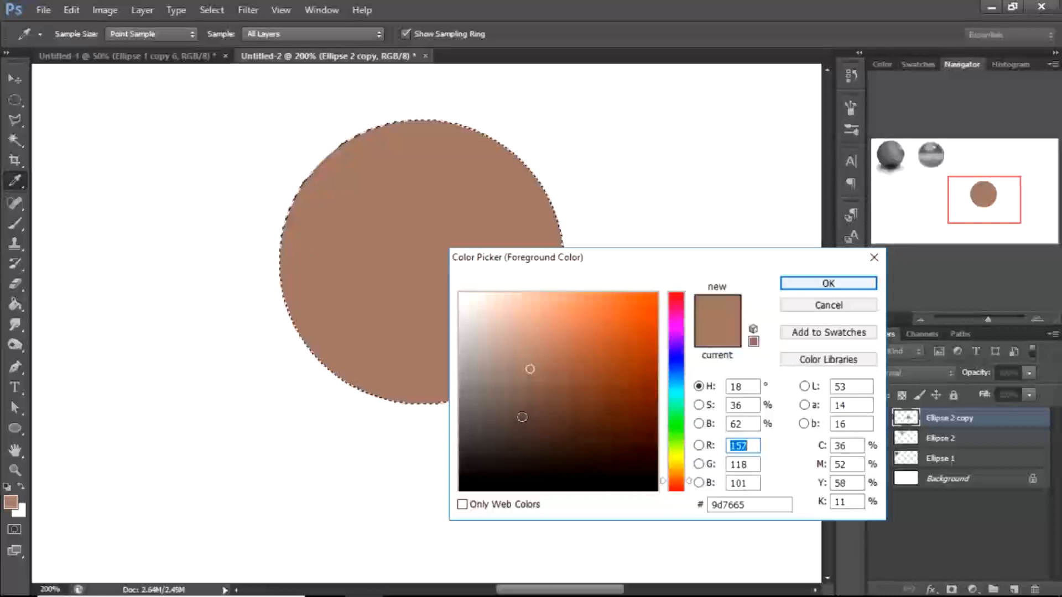
pyautogui.moveTo(530, 368)
pyautogui.mouseDown()
pyautogui.moveTo(534, 330)
pyautogui.moveTo(513, 338)
pyautogui.mouseUp()
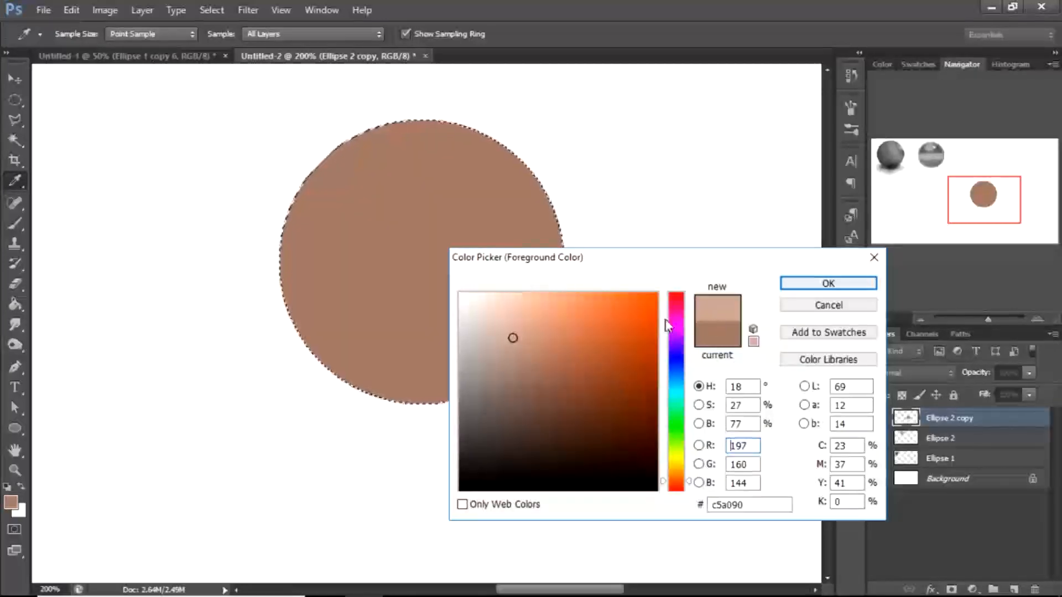
pyautogui.click(809, 288)
pyautogui.press('v')
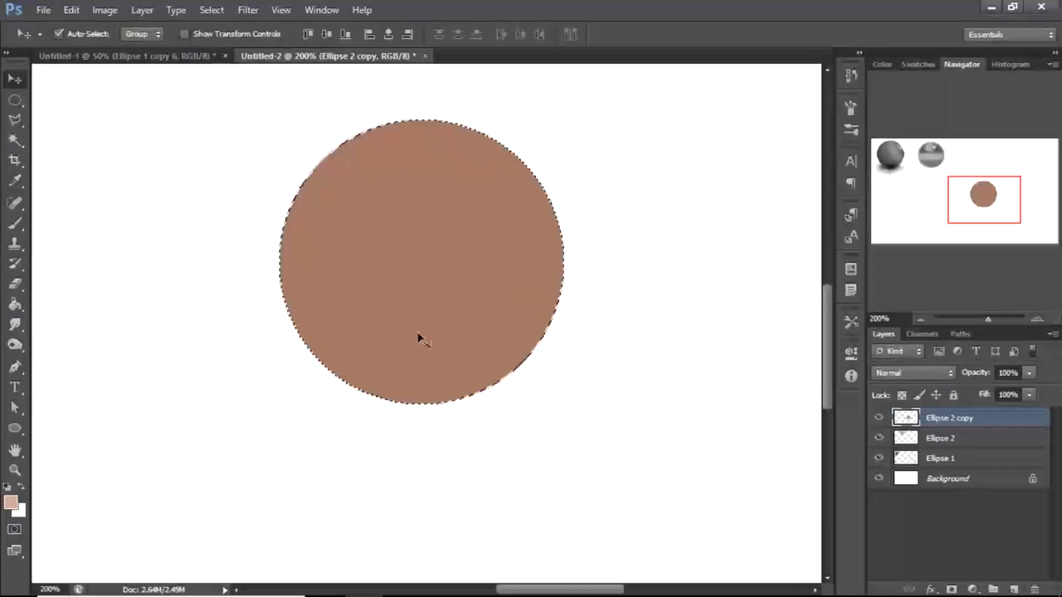
pyautogui.press('b')
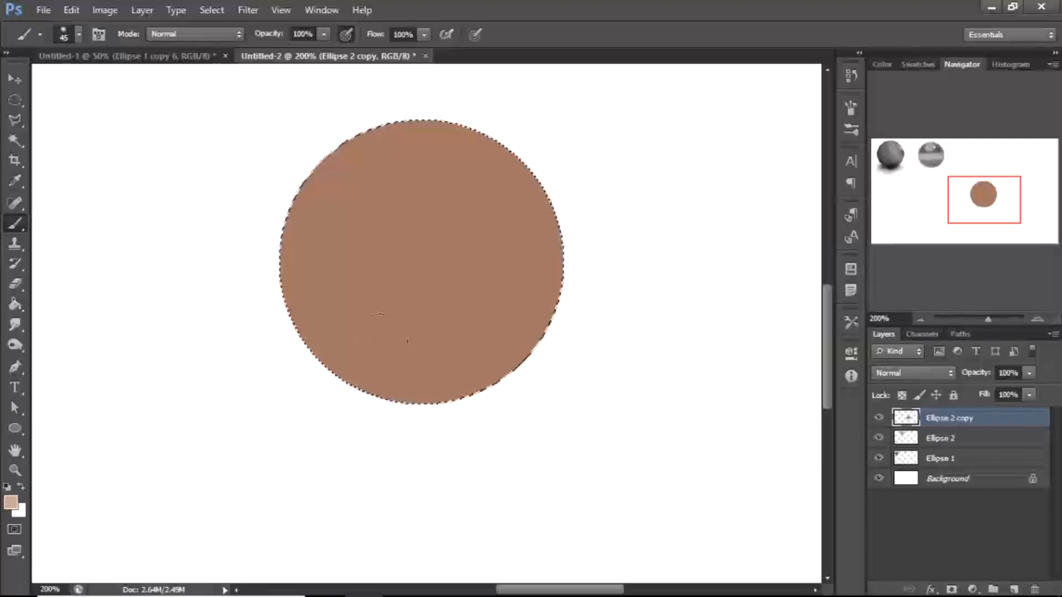
pyautogui.press('[')
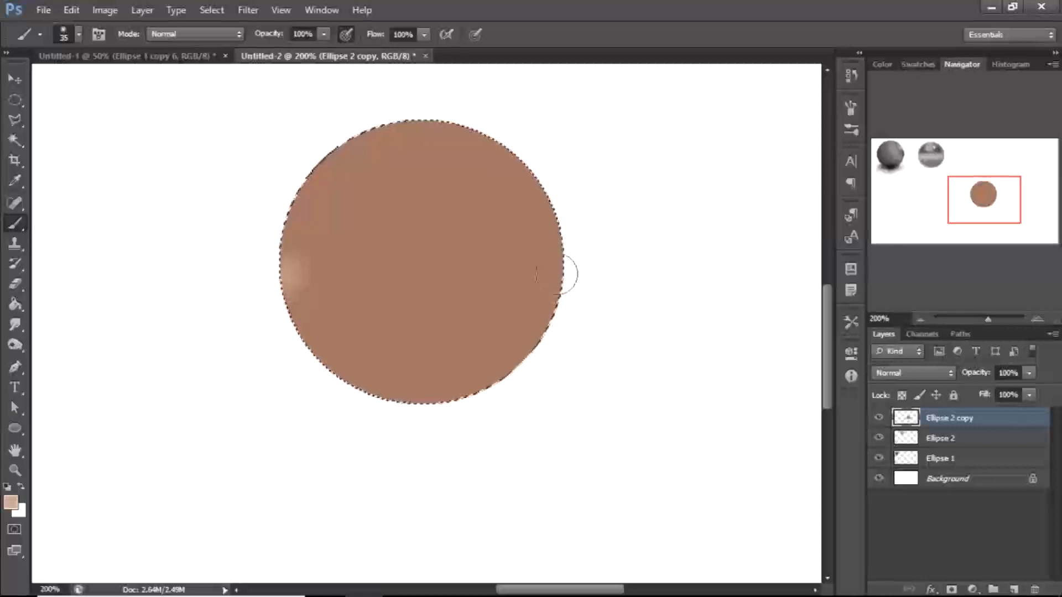
pyautogui.moveTo(431, 277); pyautogui.dragTo(546, 277)
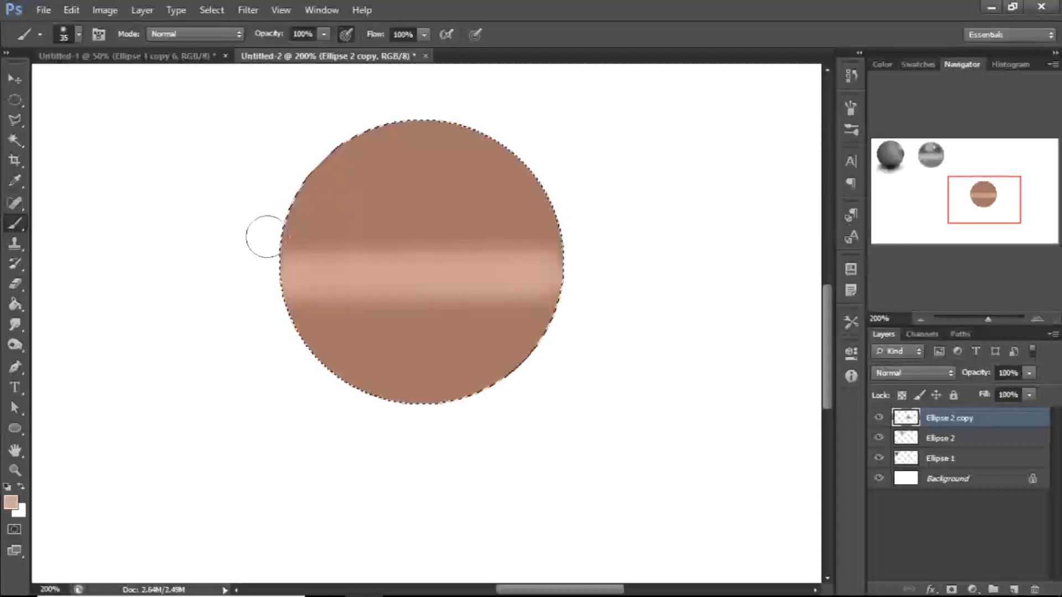
# Lighten the brown circle's rim along its upper and right edges with the same soft 35 px brush
pyautogui.moveTo(302, 169); pyautogui.dragTo(371, 116)
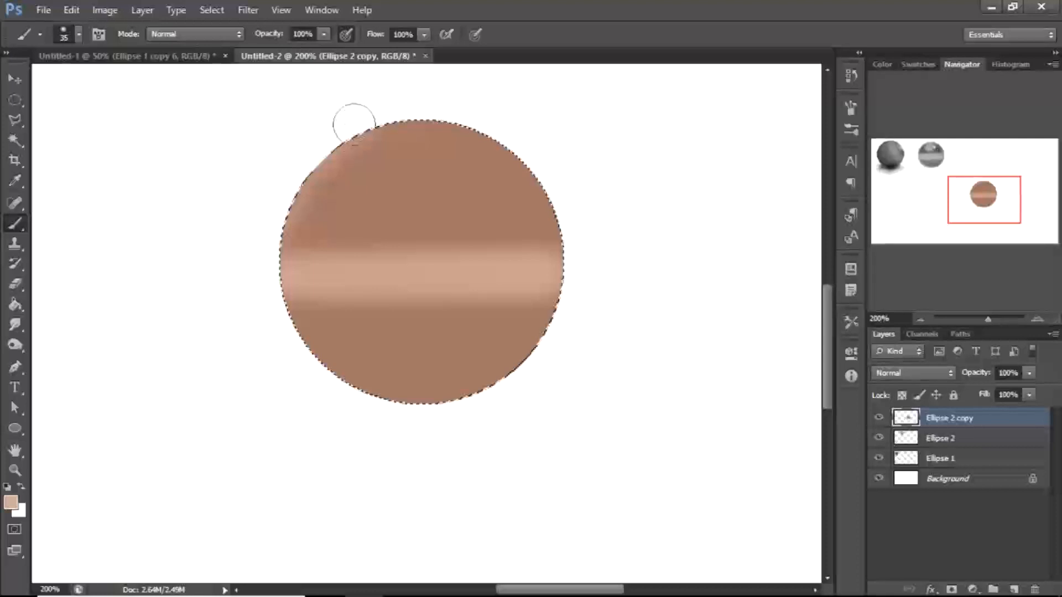
pyautogui.moveTo(435, 109)
pyautogui.mouseDown()
pyautogui.moveTo(526, 121)
pyautogui.moveTo(525, 147)
pyautogui.mouseUp()
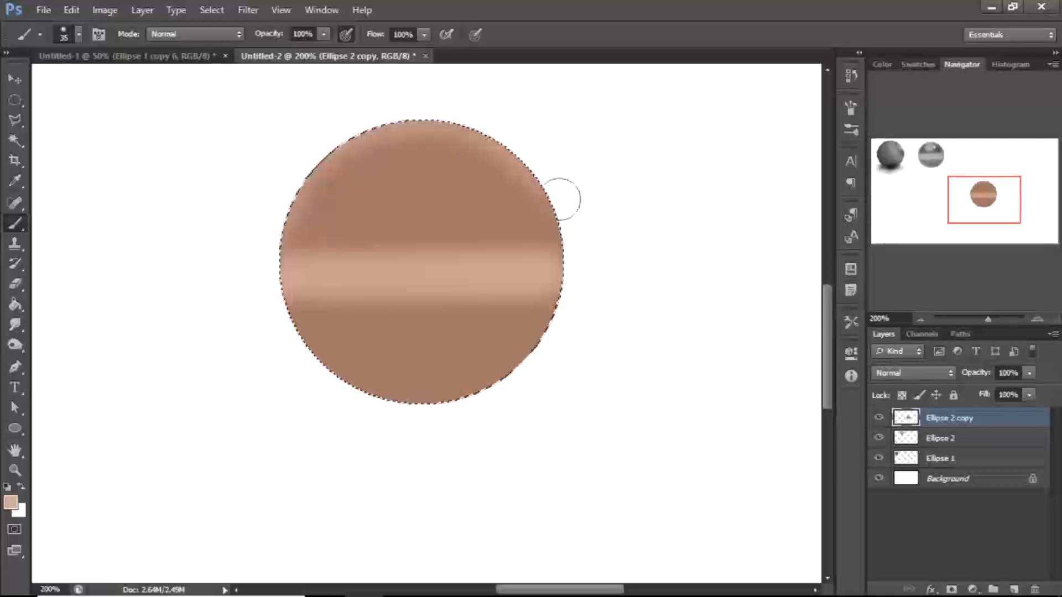
pyautogui.moveTo(573, 215); pyautogui.dragTo(567, 330)
# Pick the bright peach #efab8e and dab a small highlight spot on the brown circle's upper part, right of centre
pyautogui.click(10, 502)
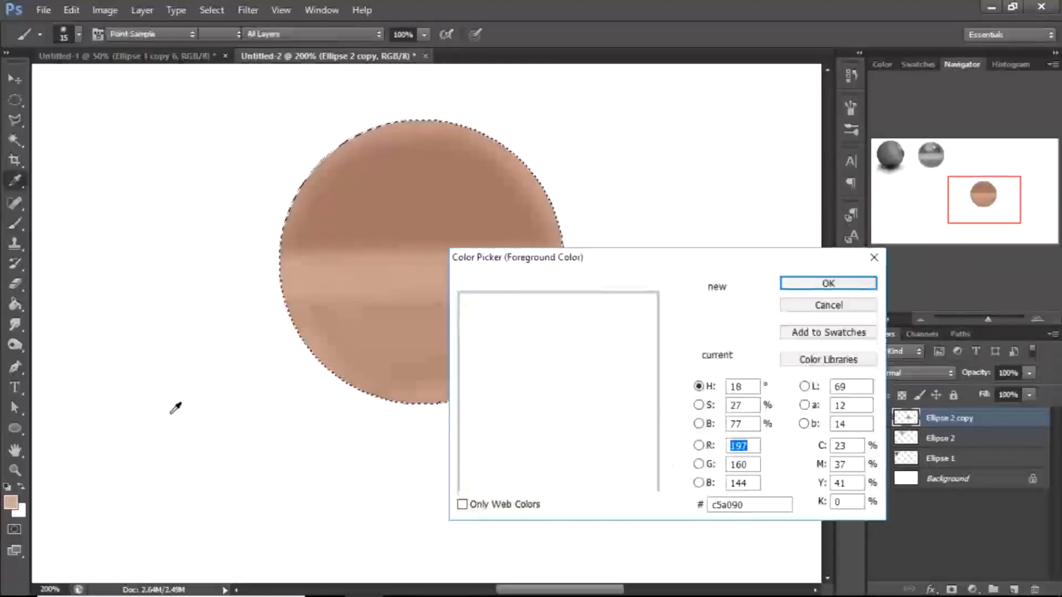
pyautogui.moveTo(513, 337)
pyautogui.mouseDown()
pyautogui.moveTo(555, 314)
pyautogui.moveTo(540, 306)
pyautogui.mouseUp()
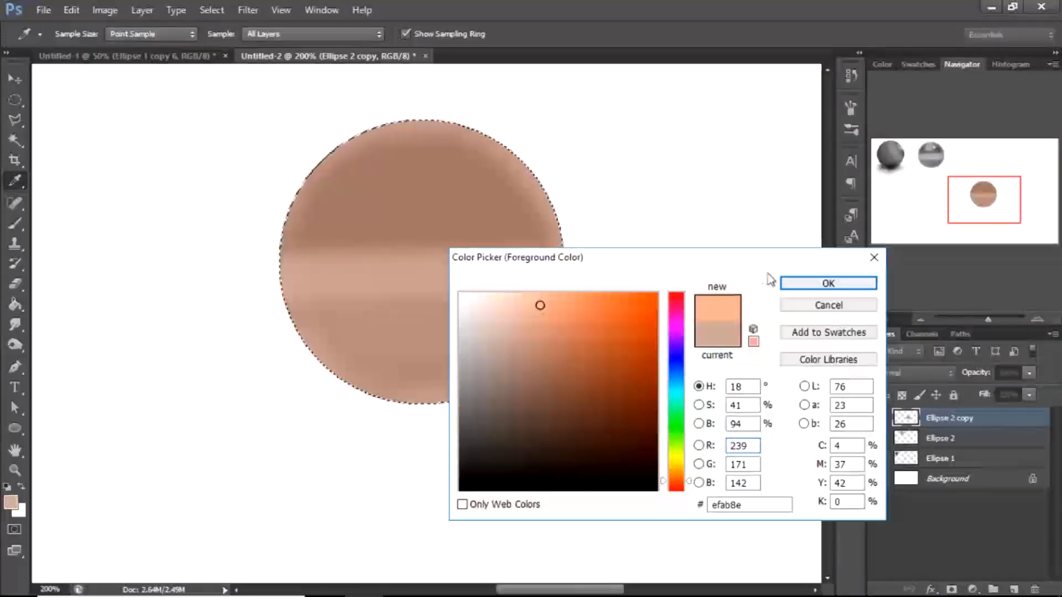
pyautogui.click(792, 283)
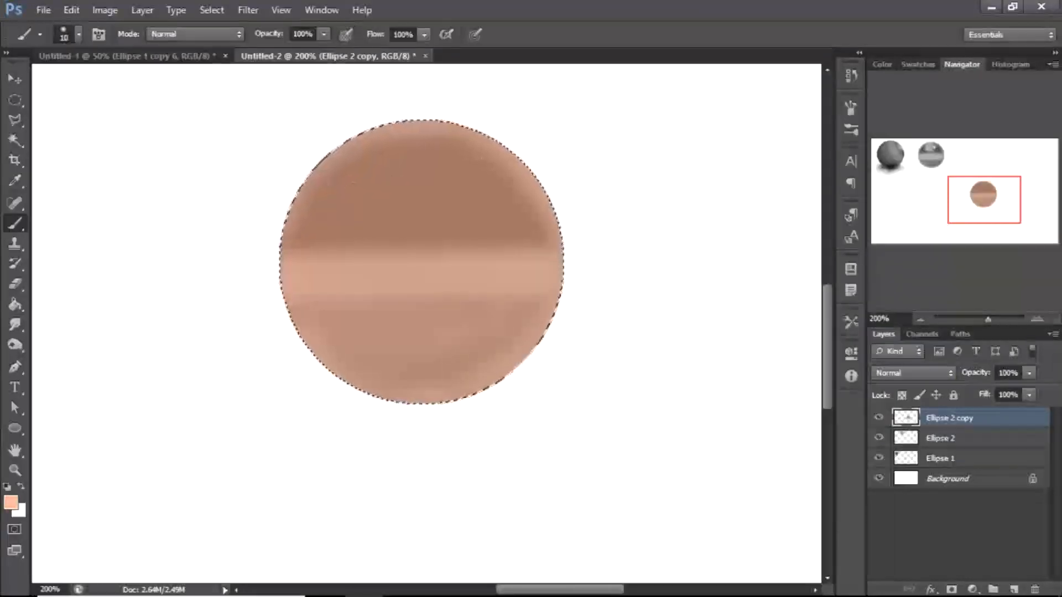
pyautogui.click(457, 179)
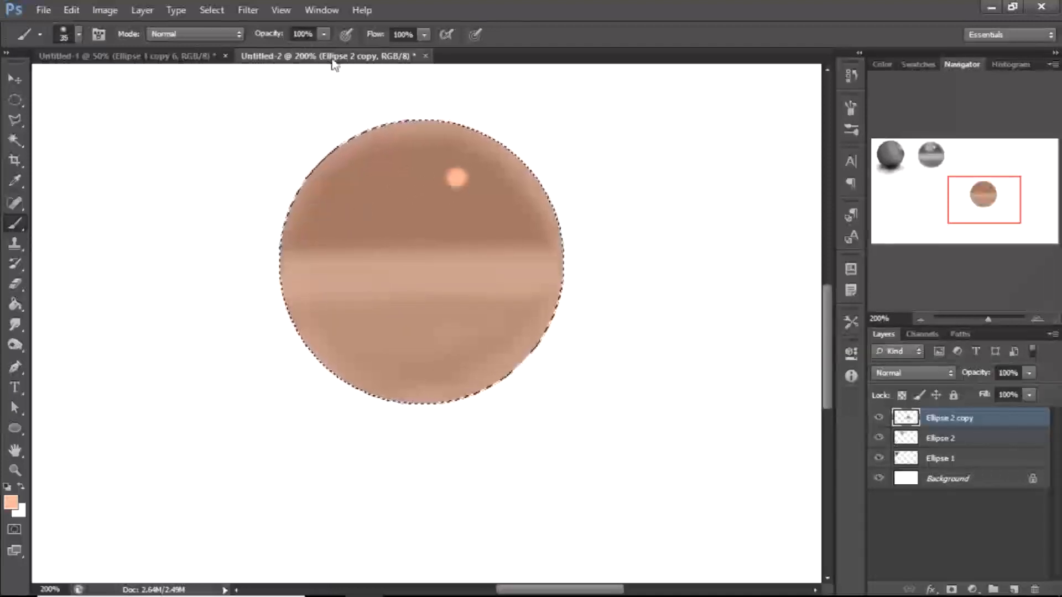
# Lower the brush opacity and dab a soft glow just left of the peach highlight spot
pyautogui.moveTo(323, 43); pyautogui.dragTo(308, 52)
pyautogui.click(430, 166)
pyautogui.click(429, 174)
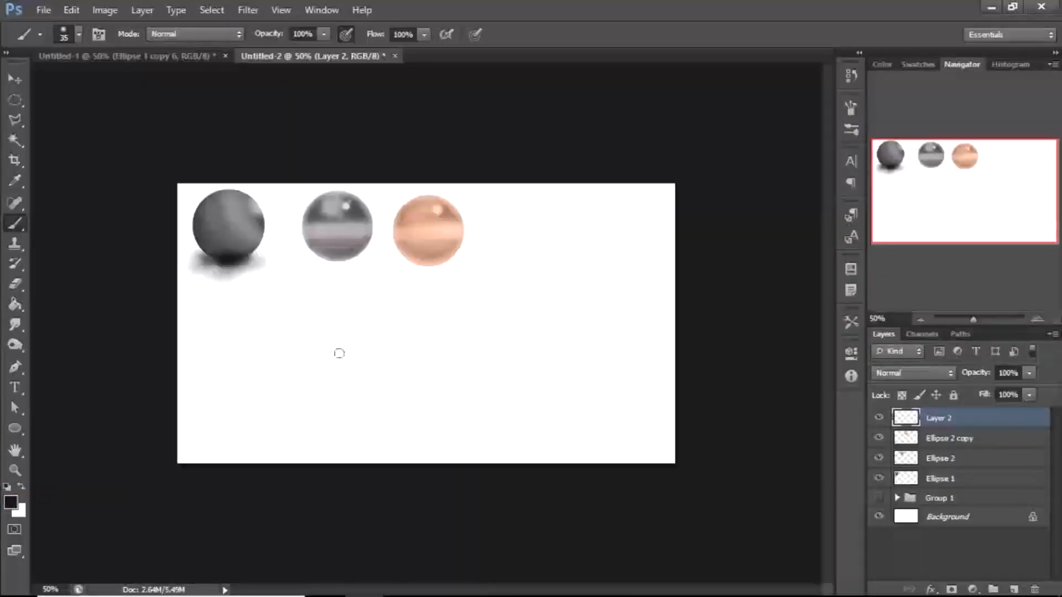
# Draw a near-black 396 × 396 px circle with the Ellipse tool below the spheres and rasterize its layer
pyautogui.click(14, 418)
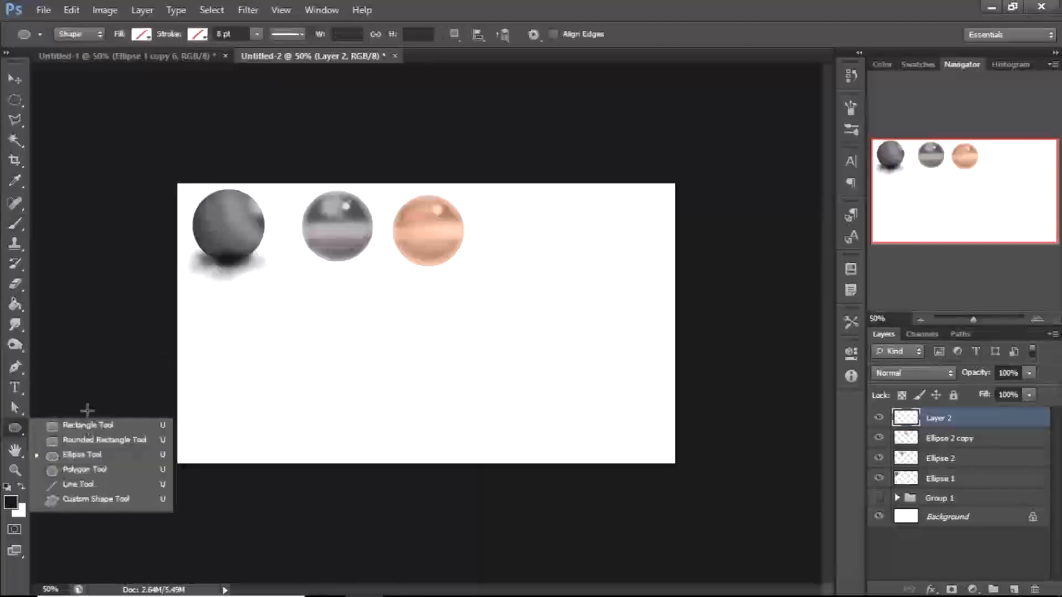
pyautogui.click(65, 457)
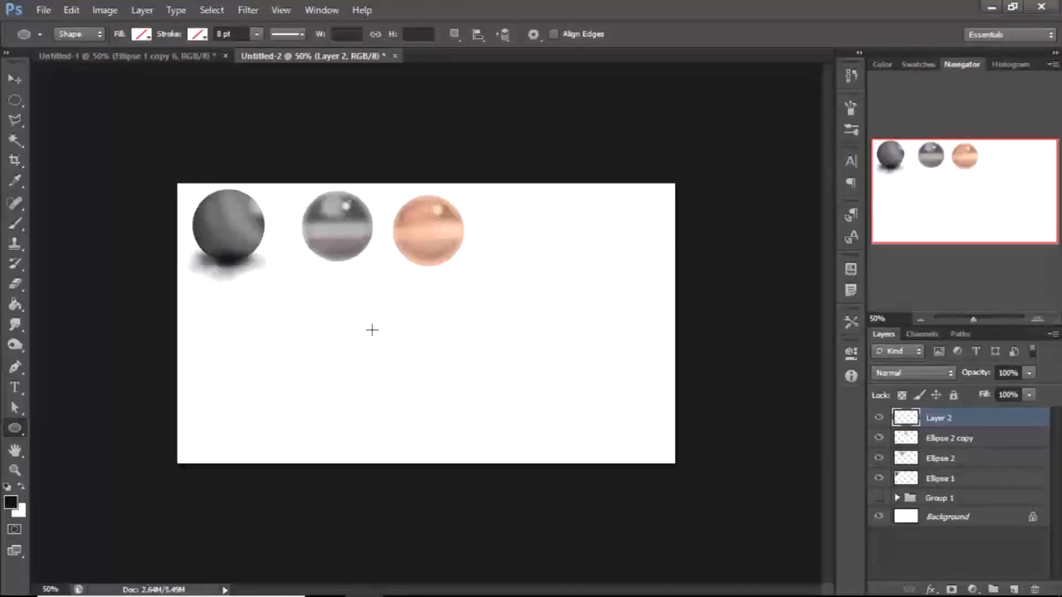
pyautogui.moveTo(386, 322); pyautogui.dragTo(486, 387)
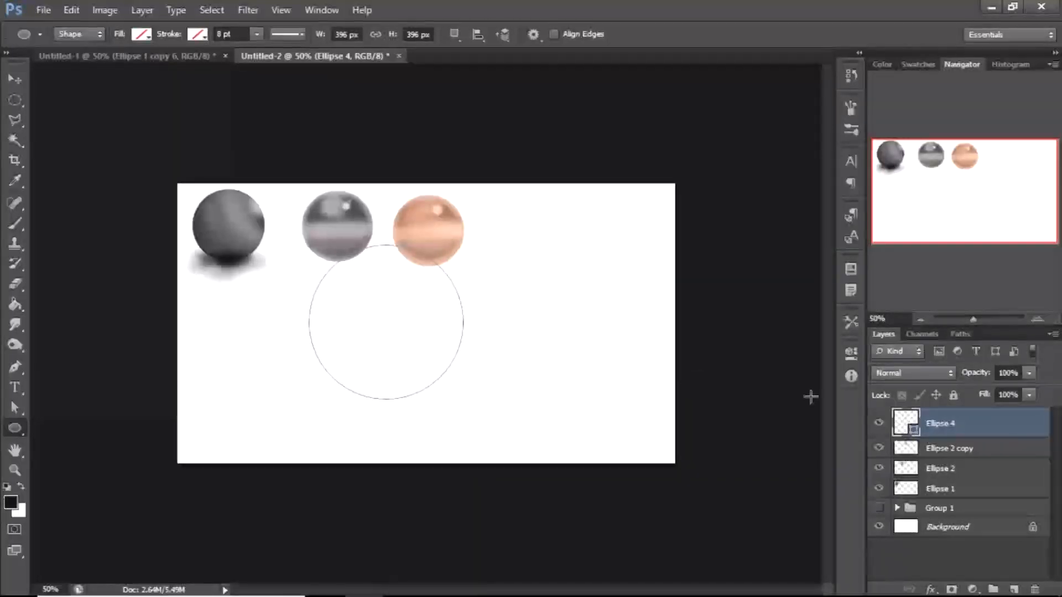
pyautogui.rightClick(953, 425)
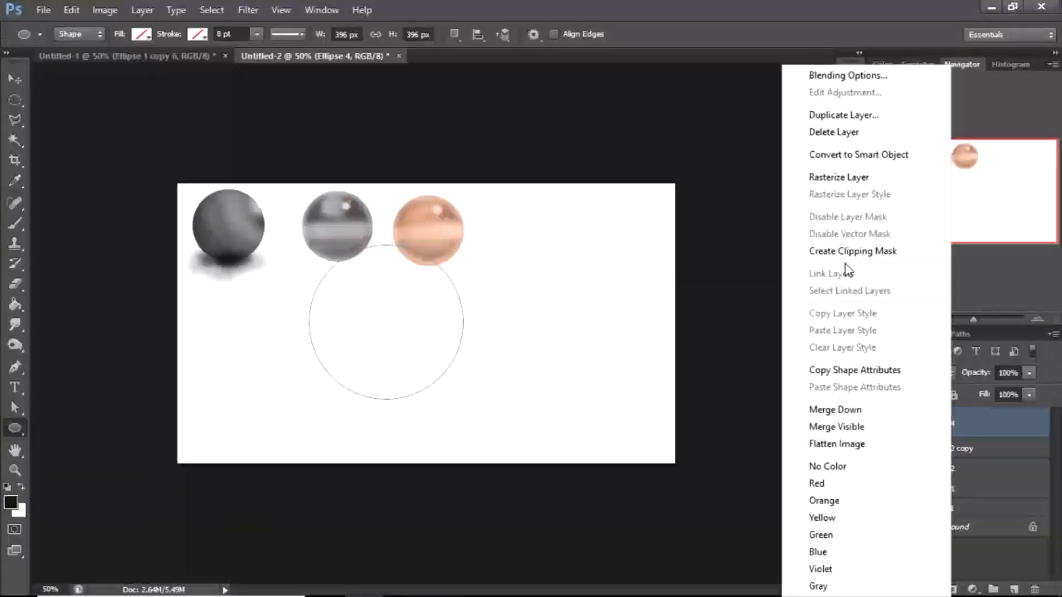
pyautogui.click(826, 177)
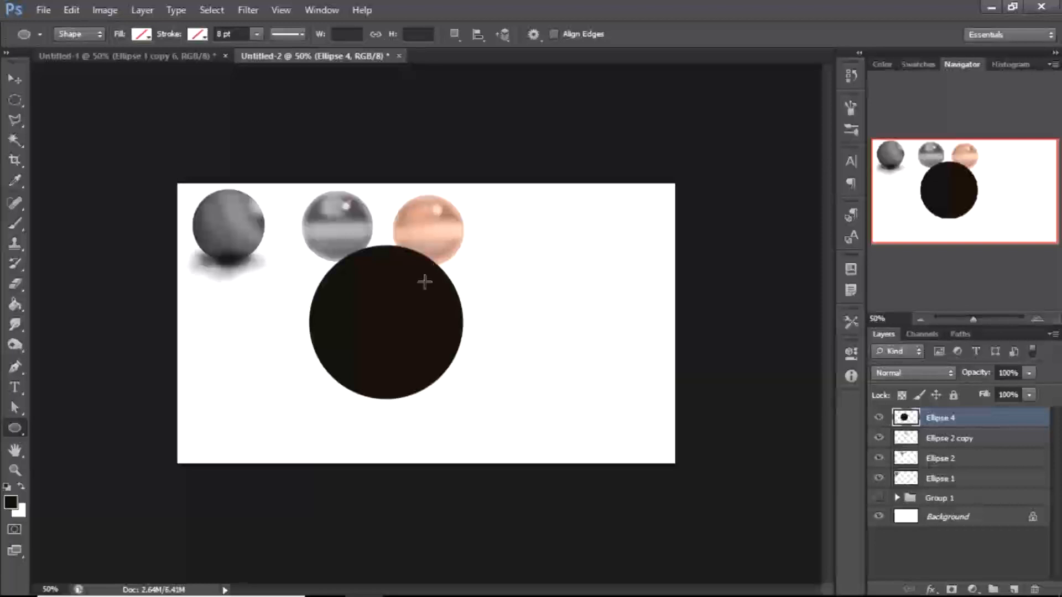
# Move the near-black circle down and right, clear of the finished spheres, and load its outline as a selection
pyautogui.press('v')
pyautogui.moveTo(379, 326); pyautogui.dragTo(448, 365)
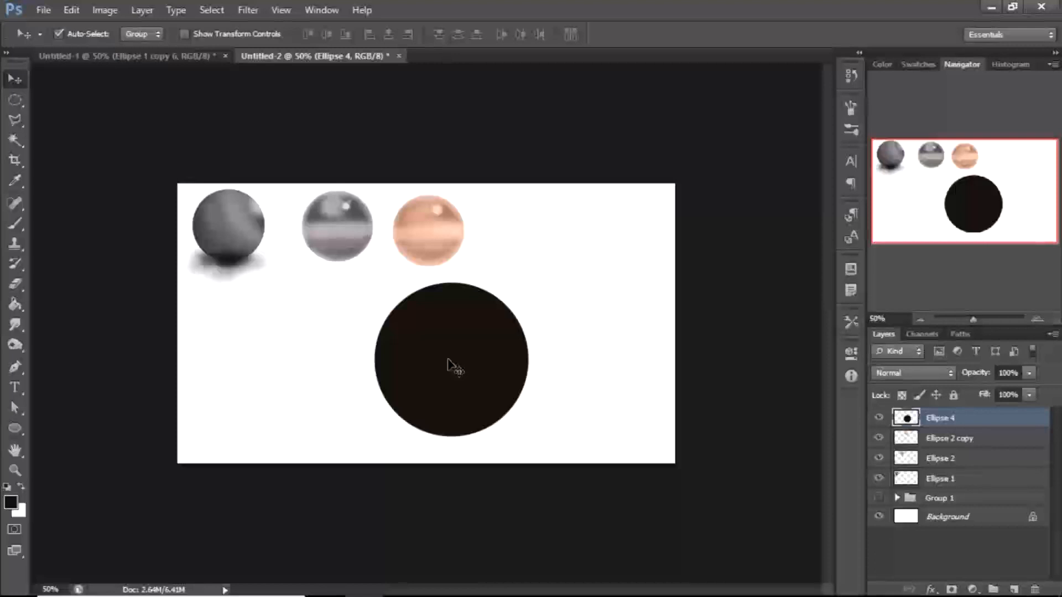
pyautogui.keyDown('ctrl'); pyautogui.click(907, 420); pyautogui.keyUp('ctrl')
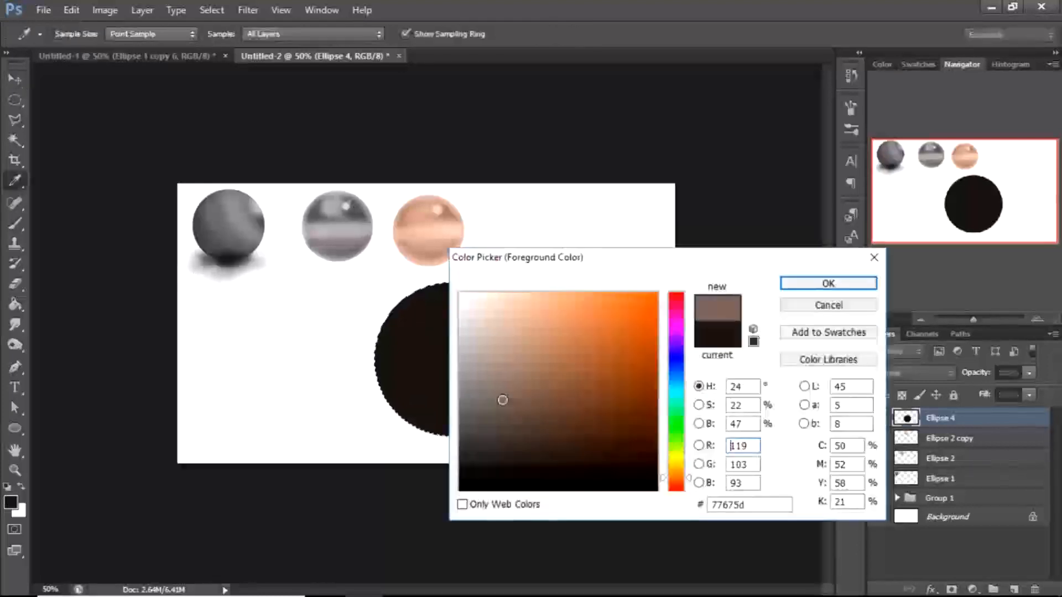
# Pick the grey-brown #77675d and paint a soft horizontal highlight on the black circle's upper part with a 50 px brush
pyautogui.moveTo(502, 399); pyautogui.dragTo(502, 400)
pyautogui.click(803, 285)
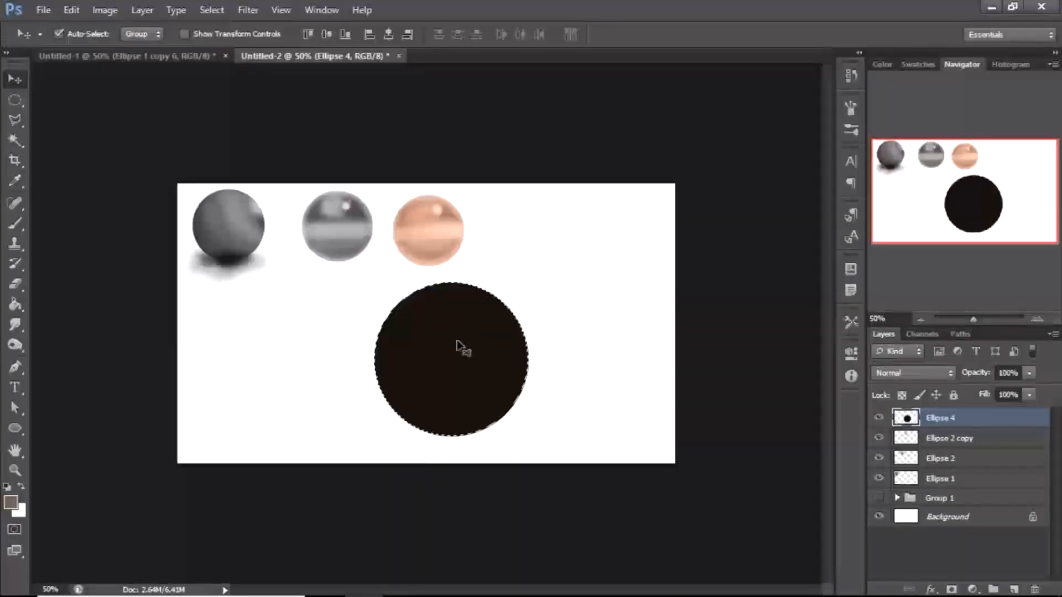
pyautogui.press('b')
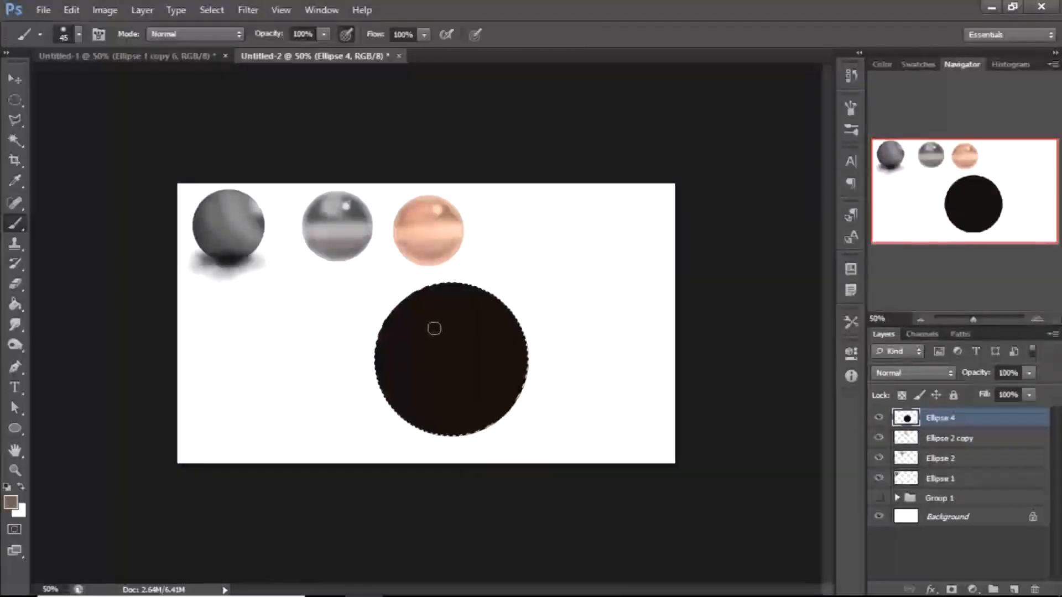
pyautogui.click(444, 319)
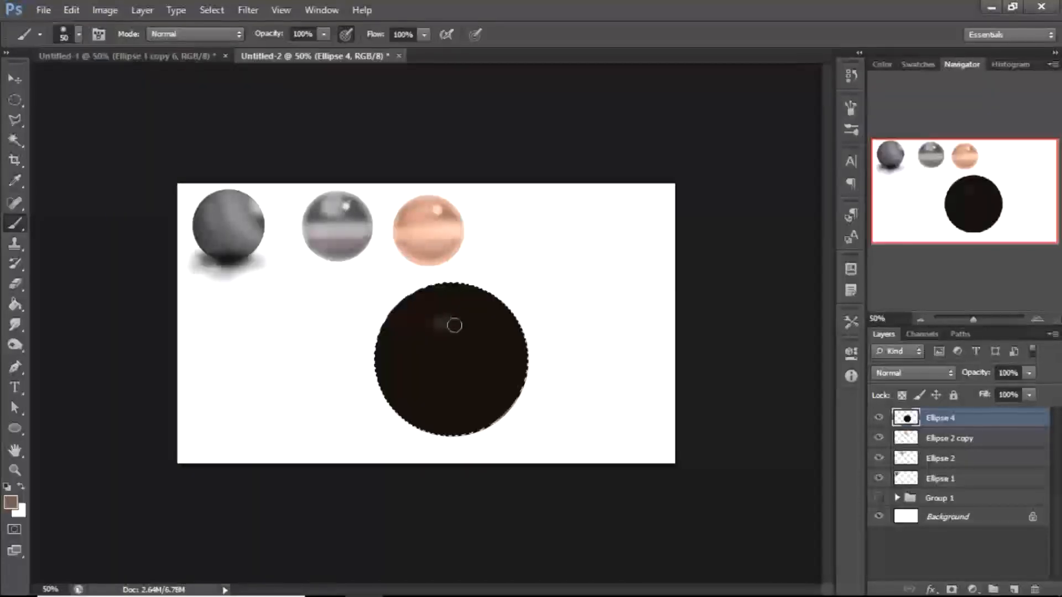
pyautogui.moveTo(436, 325)
pyautogui.mouseDown()
pyautogui.moveTo(471, 325)
pyautogui.moveTo(429, 325)
pyautogui.mouseUp()
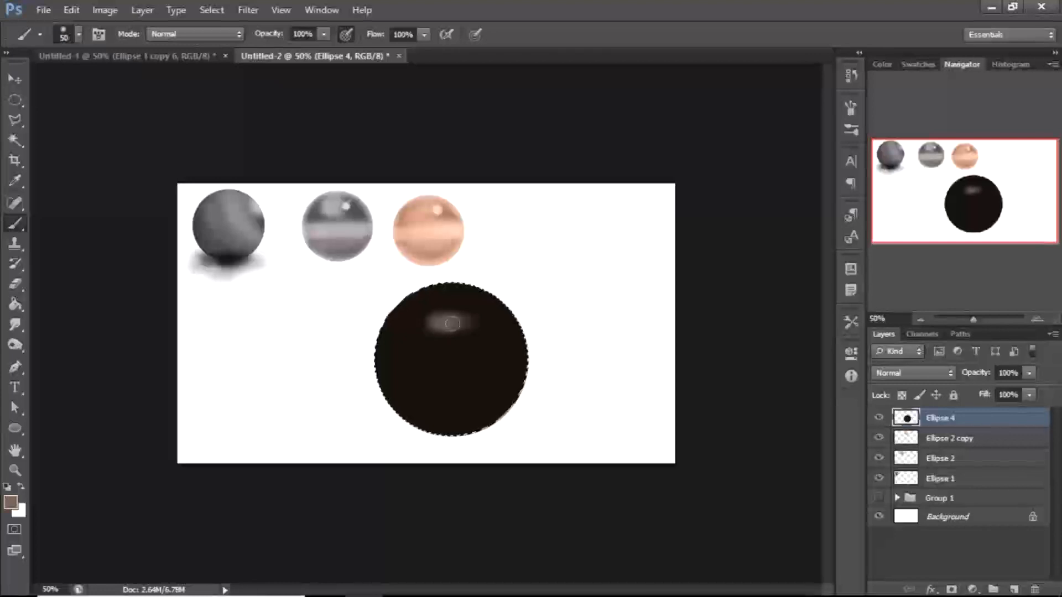
# Extend the grey-brown highlight upward and down toward the black sphere's centre, and paint a bright off-white #f3eeeb core over it
pyautogui.moveTo(445, 342)
pyautogui.mouseDown()
pyautogui.moveTo(430, 317)
pyautogui.moveTo(458, 314)
pyautogui.mouseUp()
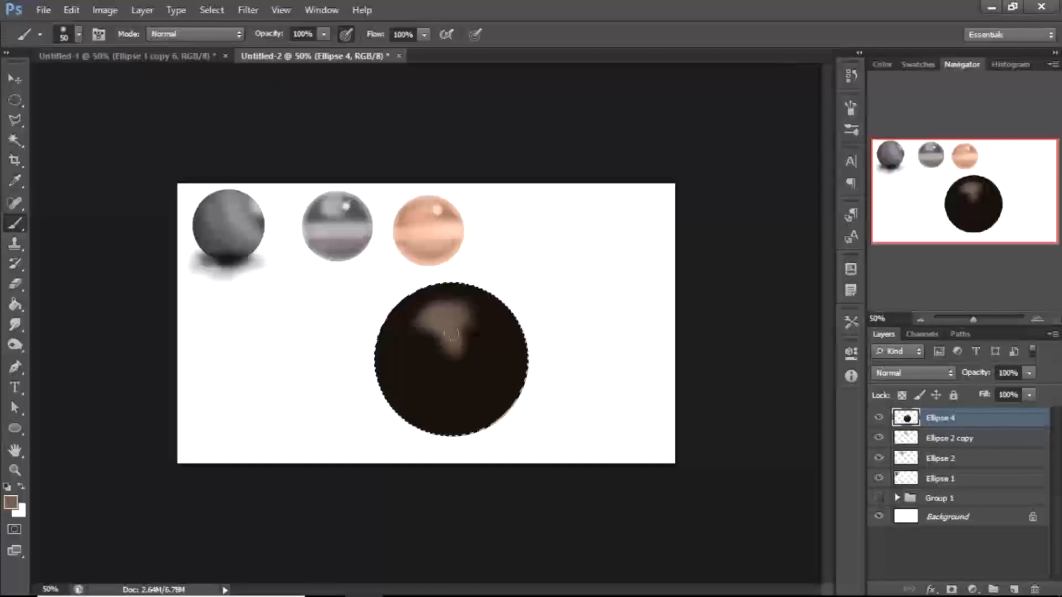
pyautogui.moveTo(454, 345); pyautogui.dragTo(460, 357)
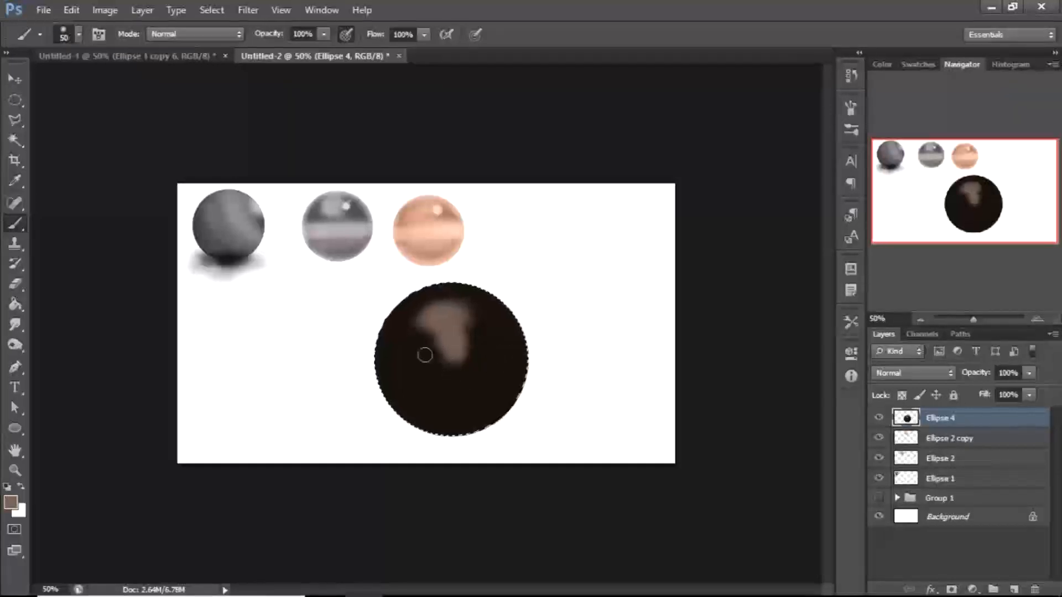
pyautogui.click(10, 503)
pyautogui.moveTo(475, 361); pyautogui.dragTo(465, 302)
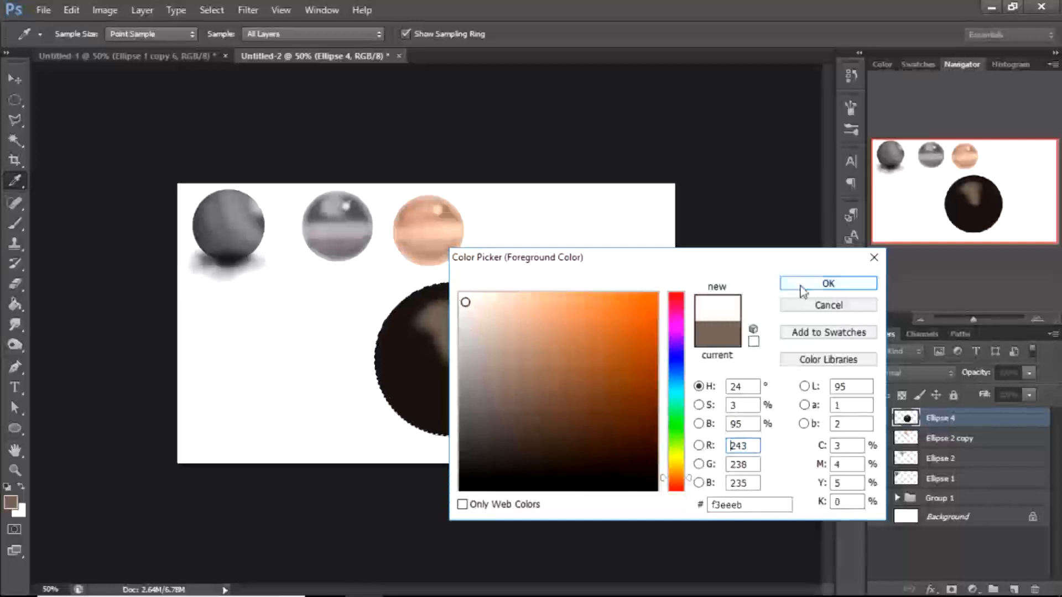
pyautogui.click(864, 283)
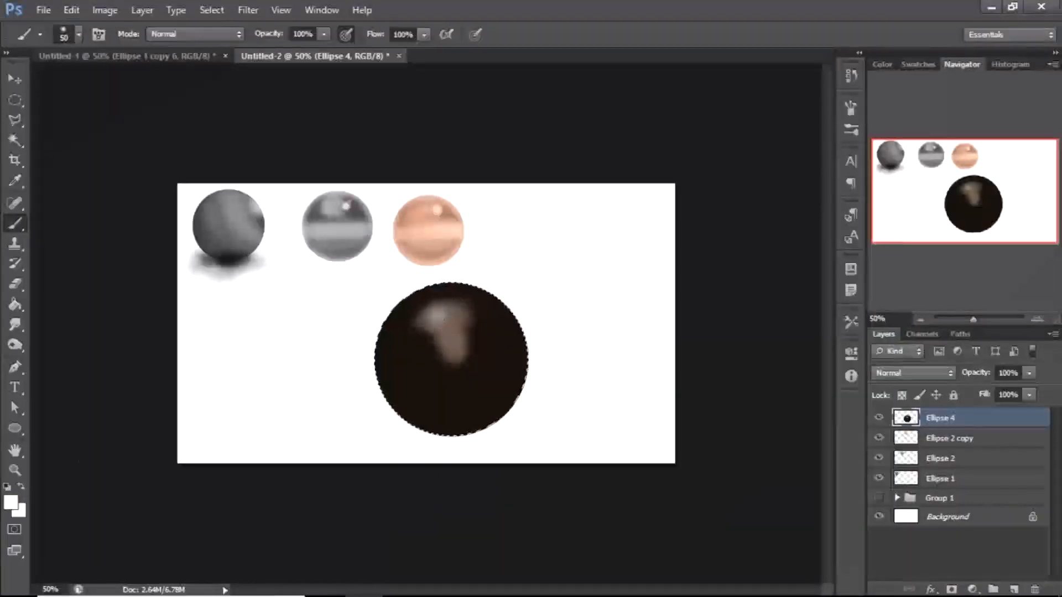
pyautogui.moveTo(436, 318)
pyautogui.mouseDown()
pyautogui.moveTo(448, 312)
pyautogui.moveTo(447, 344)
pyautogui.moveTo(457, 318)
pyautogui.mouseUp()
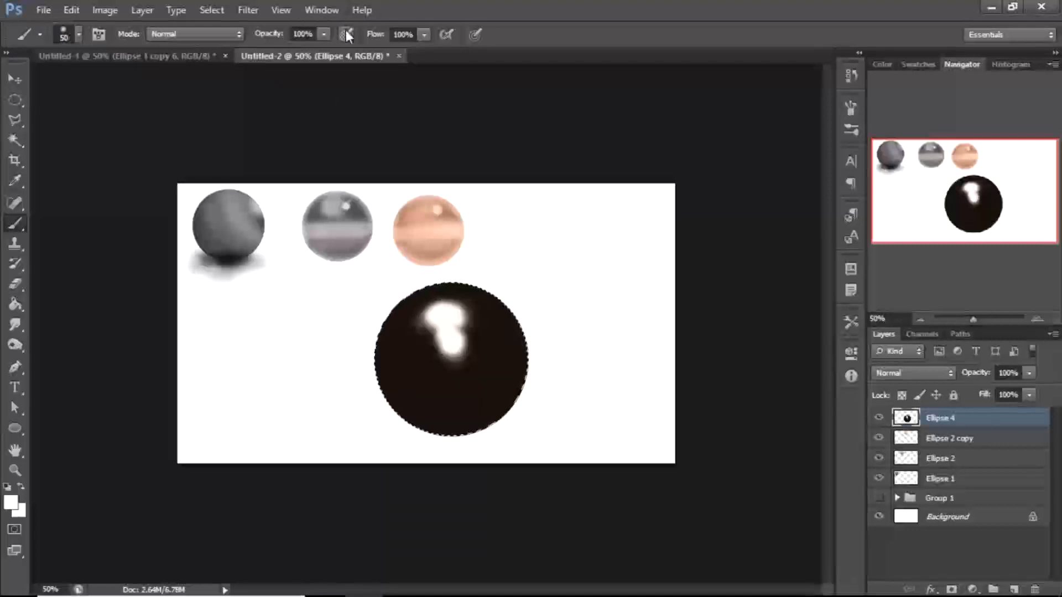
# Paint a soft off-white rim light along the black sphere's whole edge with a 90 px brush
pyautogui.press('[')
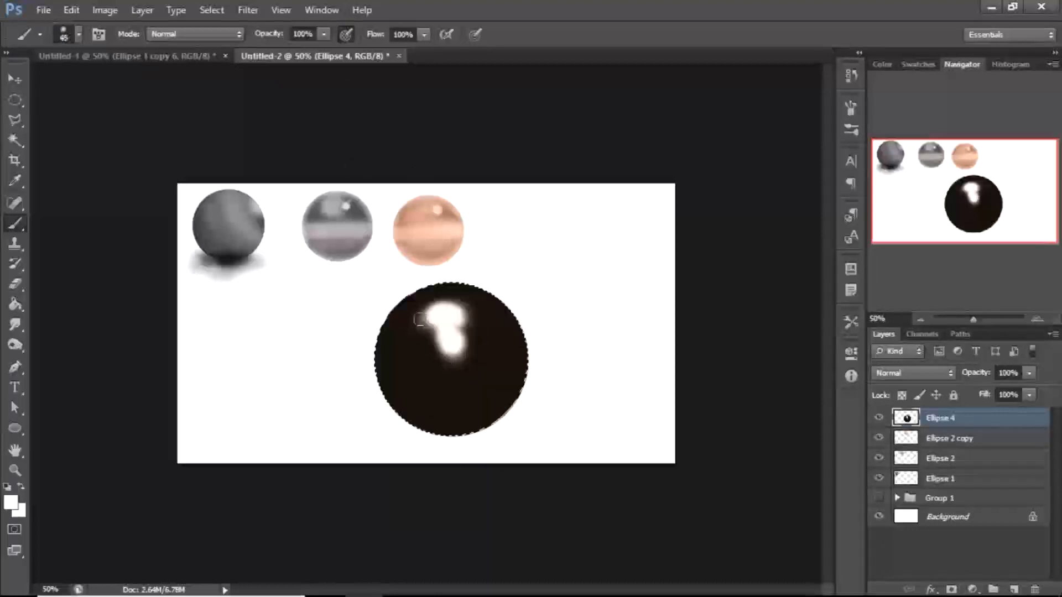
pyautogui.moveTo(360, 366); pyautogui.dragTo(382, 425)
pyautogui.moveTo(463, 436); pyautogui.dragTo(502, 436)
pyautogui.hotkey('ctrl', 'z')
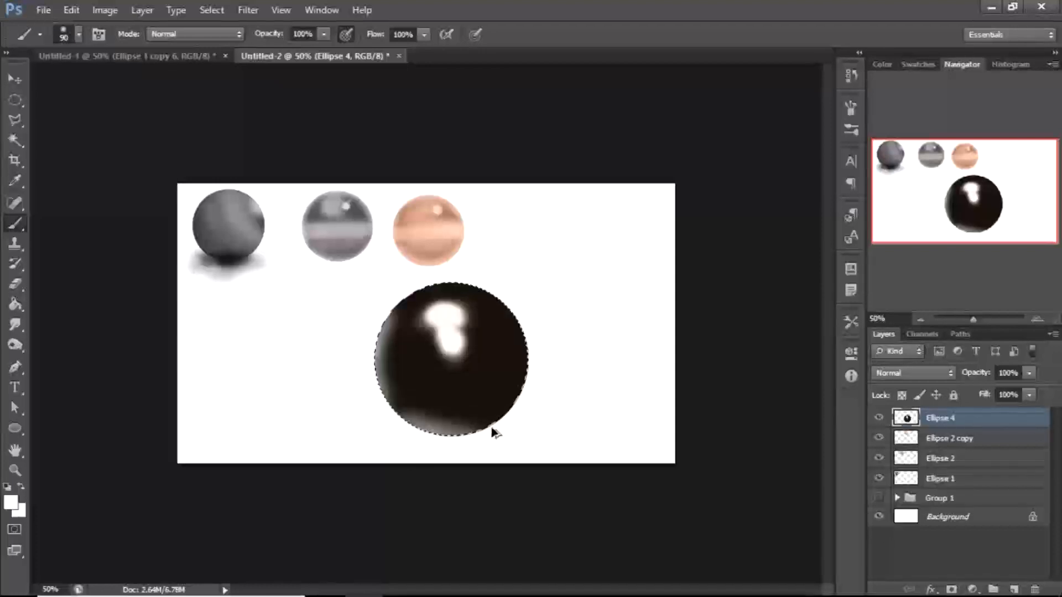
pyautogui.hotkey('ctrl', 'alt', 'z')
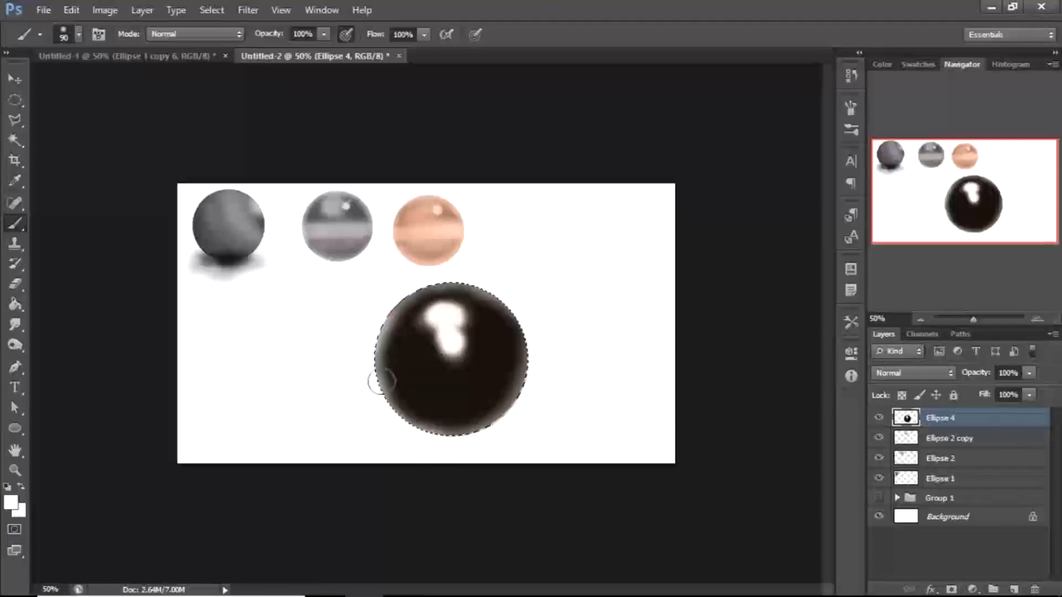
pyautogui.click(325, 34)
pyautogui.moveTo(325, 51); pyautogui.dragTo(274, 50)
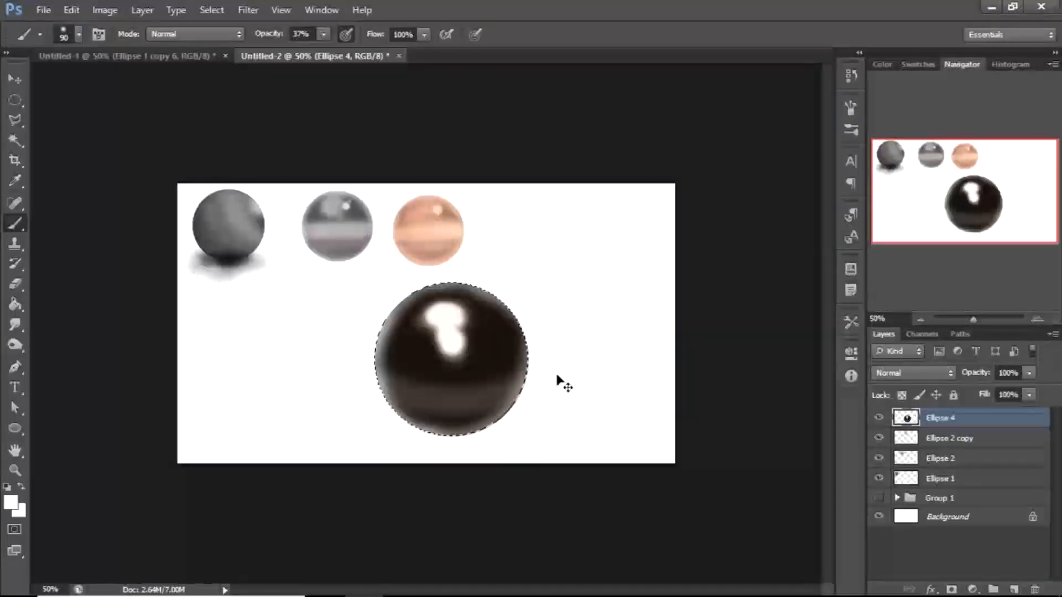
pyautogui.hotkey('ctrl', 'z')
# Lower the brush opacity to 27% and paint a soft horizontal reflection band across the black sphere's lower half
pyautogui.click(322, 35)
pyautogui.moveTo(320, 47); pyautogui.dragTo(316, 61)
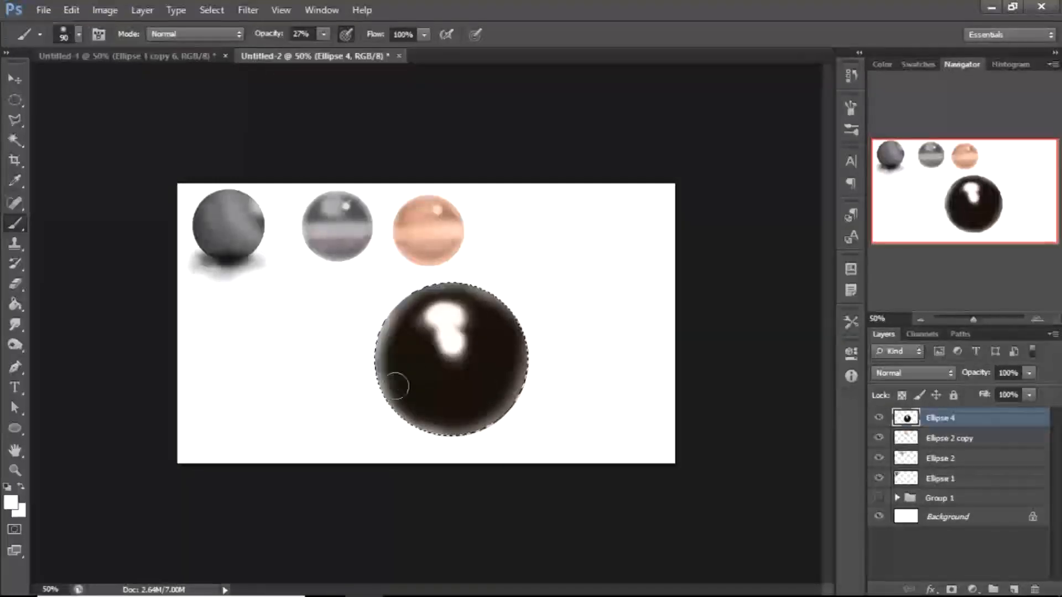
pyautogui.moveTo(575, 351)
pyautogui.mouseDown()
pyautogui.moveTo(334, 393)
pyautogui.moveTo(592, 358)
pyautogui.moveTo(244, 413)
pyautogui.mouseUp()
pyautogui.moveTo(296, 435)
pyautogui.mouseDown()
pyautogui.moveTo(451, 419)
pyautogui.moveTo(548, 388)
pyautogui.moveTo(499, 383)
pyautogui.mouseUp()
pyautogui.moveTo(376, 401); pyautogui.dragTo(651, 350)
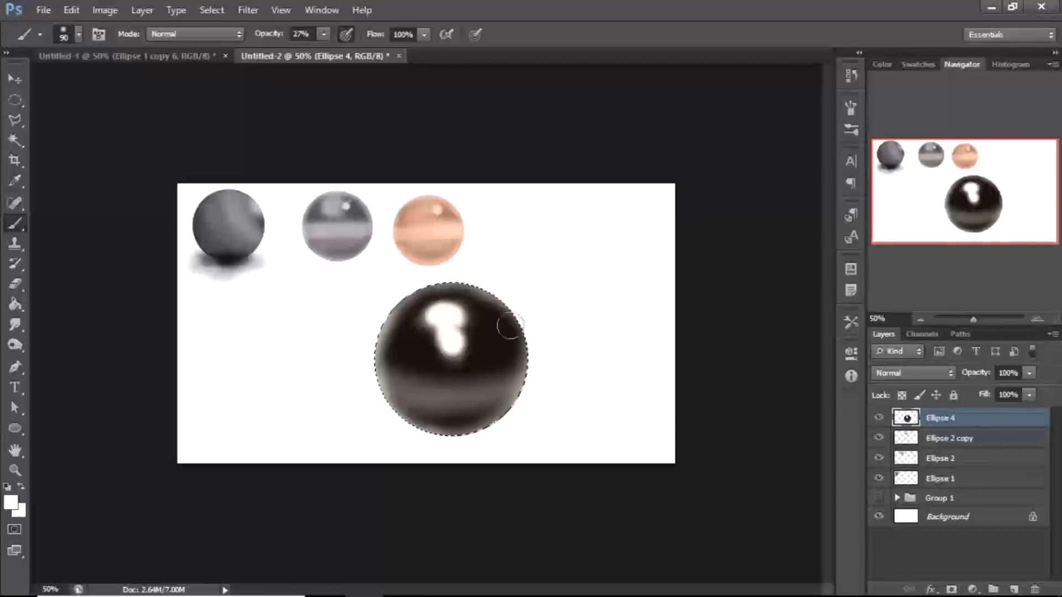
# Dab faint glows on both sides of the black sphere's highlight at 16% brush opacity, and clear the selection
pyautogui.click(323, 35)
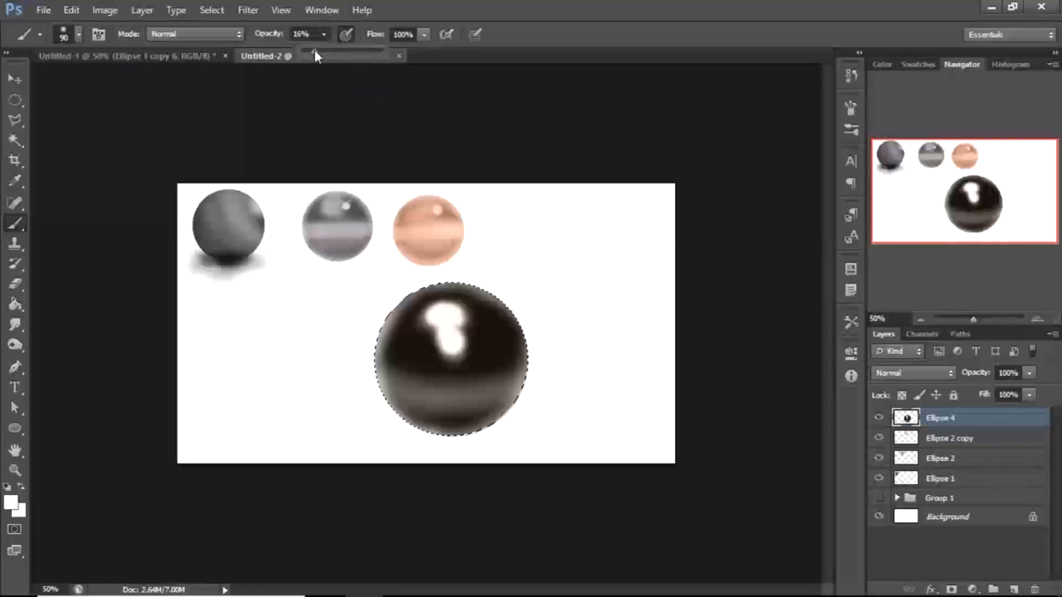
pyautogui.click(472, 320)
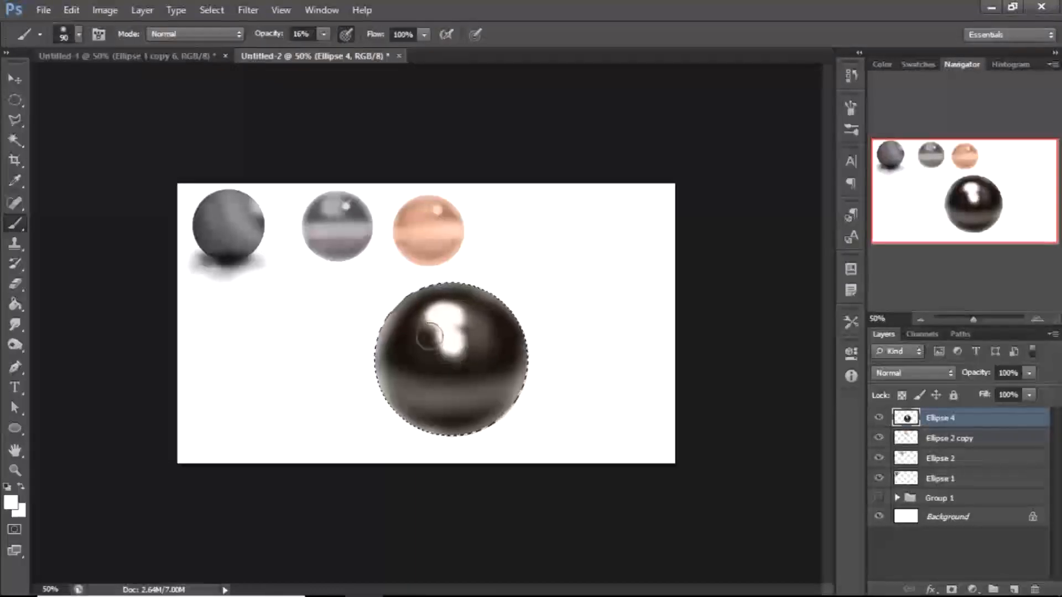
pyautogui.click(435, 341)
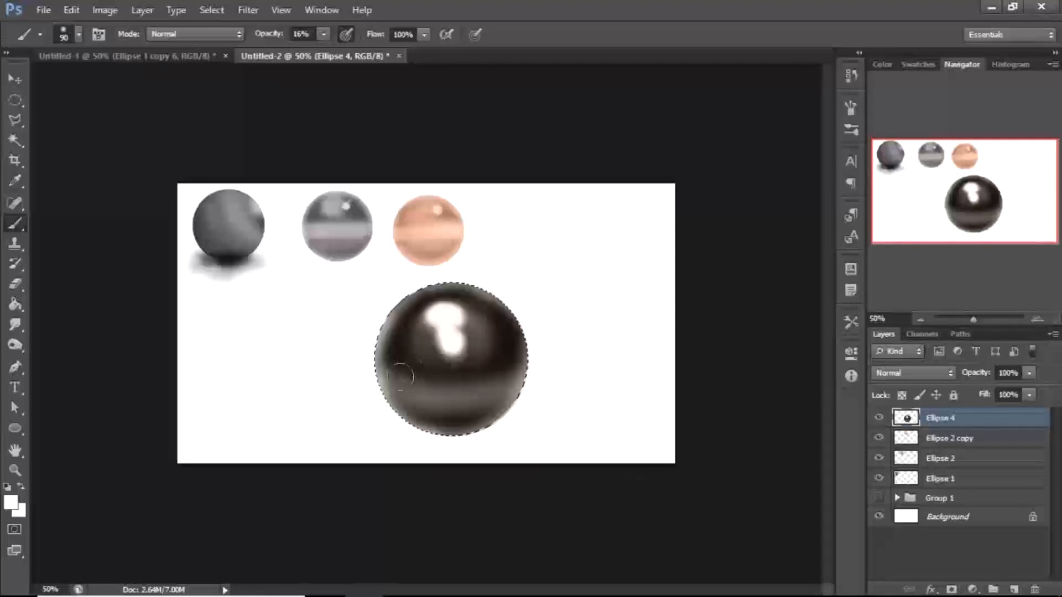
pyautogui.hotkey('ctrl', 'd')
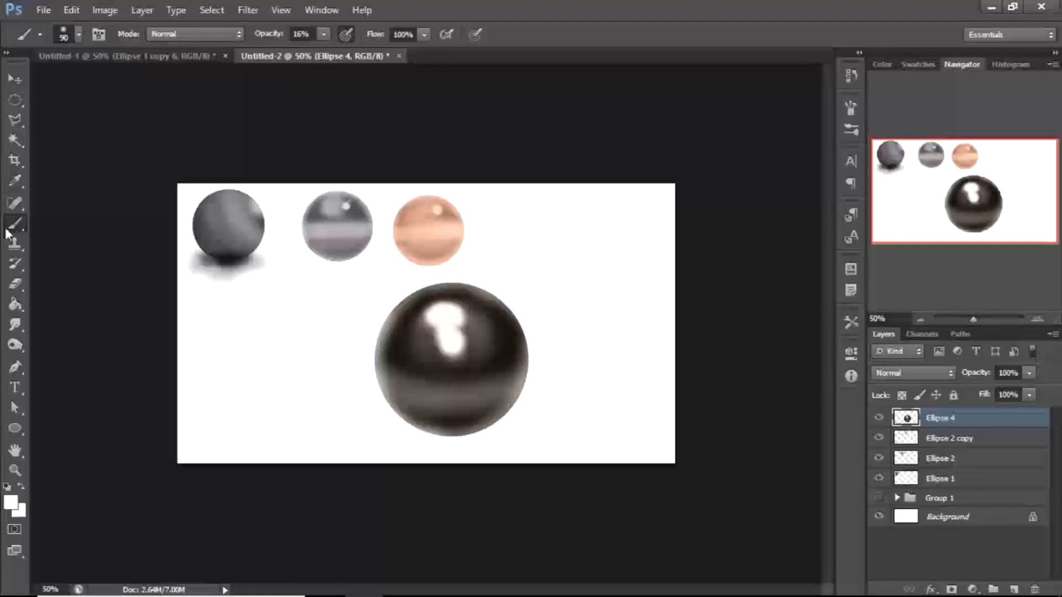
# Draw a flat 358 × 70 px ellipse under the black sphere with the Ellipse tool and rasterize its layer
pyautogui.click(17, 425)
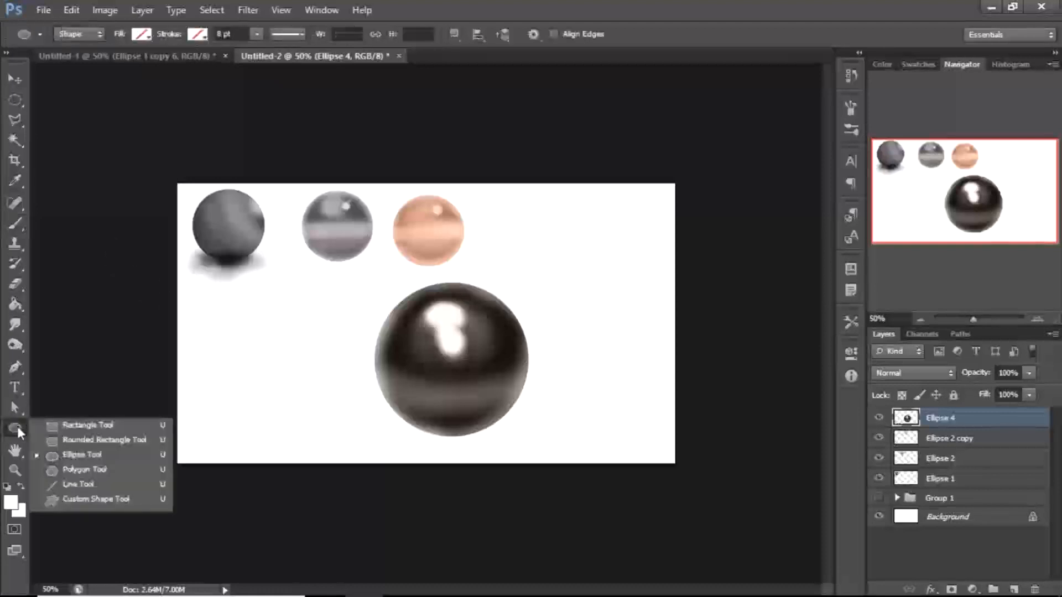
pyautogui.click(73, 459)
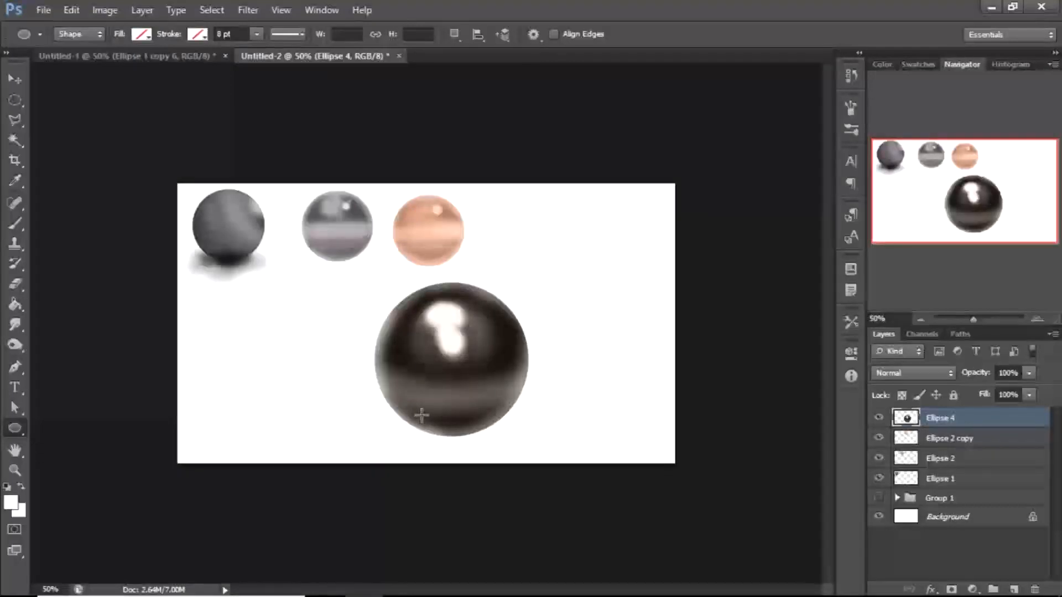
pyautogui.moveTo(392, 427); pyautogui.dragTo(532, 454)
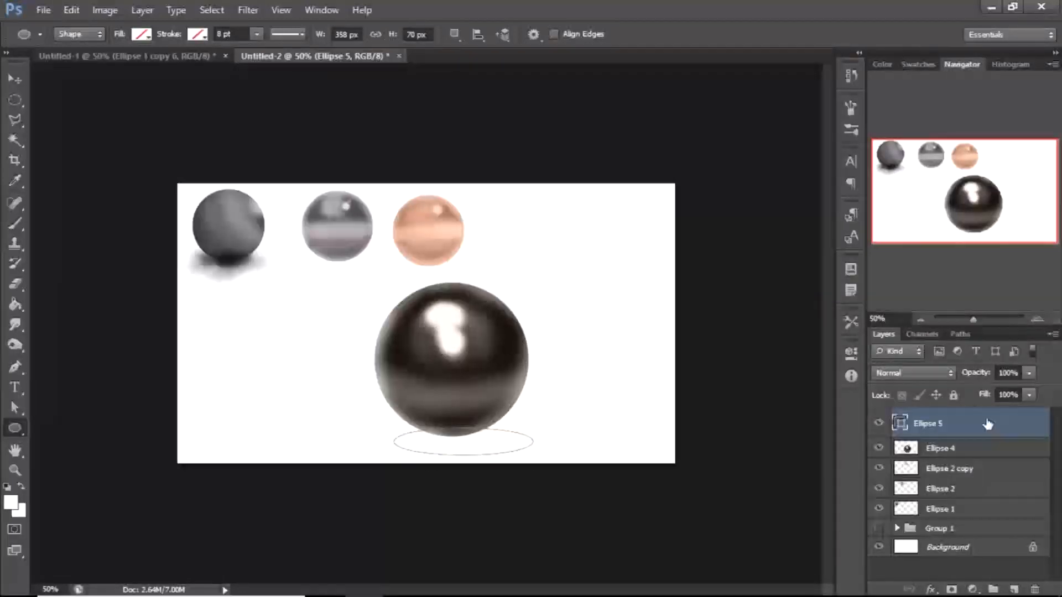
pyautogui.rightClick(967, 430)
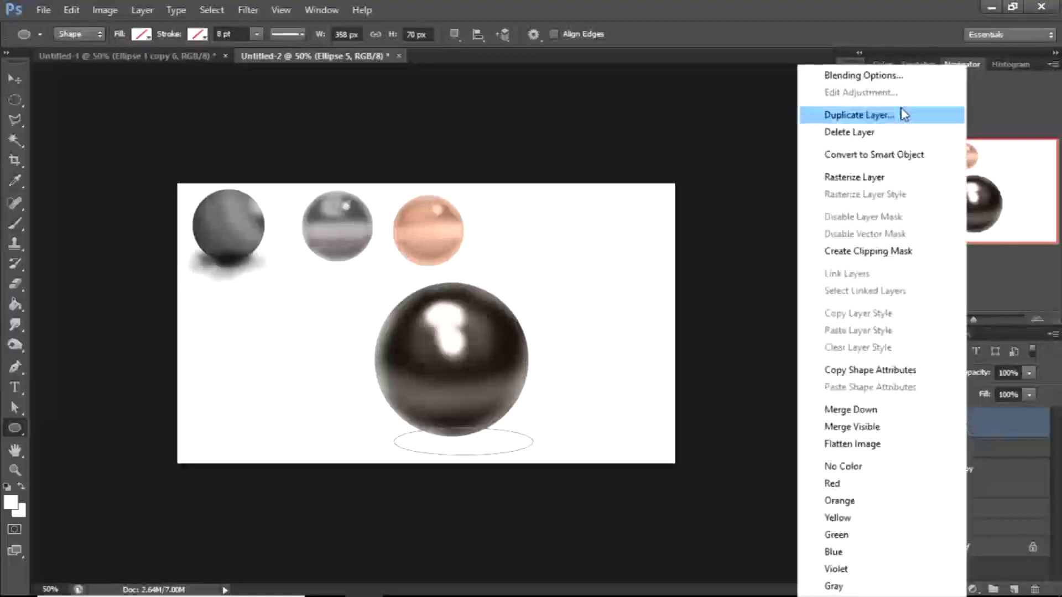
pyautogui.click(893, 177)
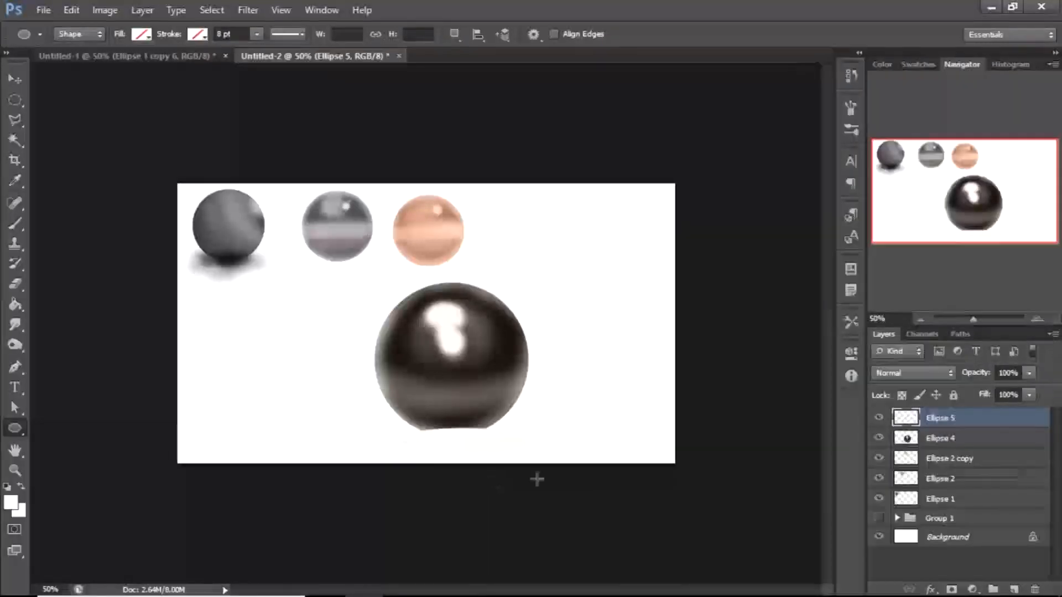
# Load the flat ellipse's outline as a selection and fill it with the near-black #2e2824 sampled from the sphere
pyautogui.keyDown('ctrl'); pyautogui.click(902, 416); pyautogui.keyUp('ctrl')
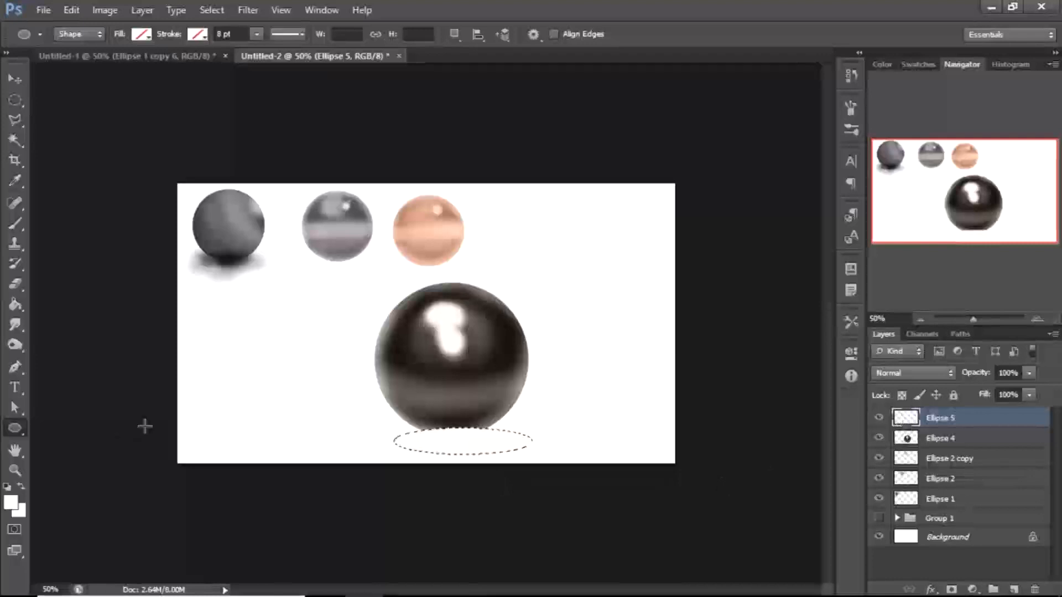
pyautogui.click(17, 503)
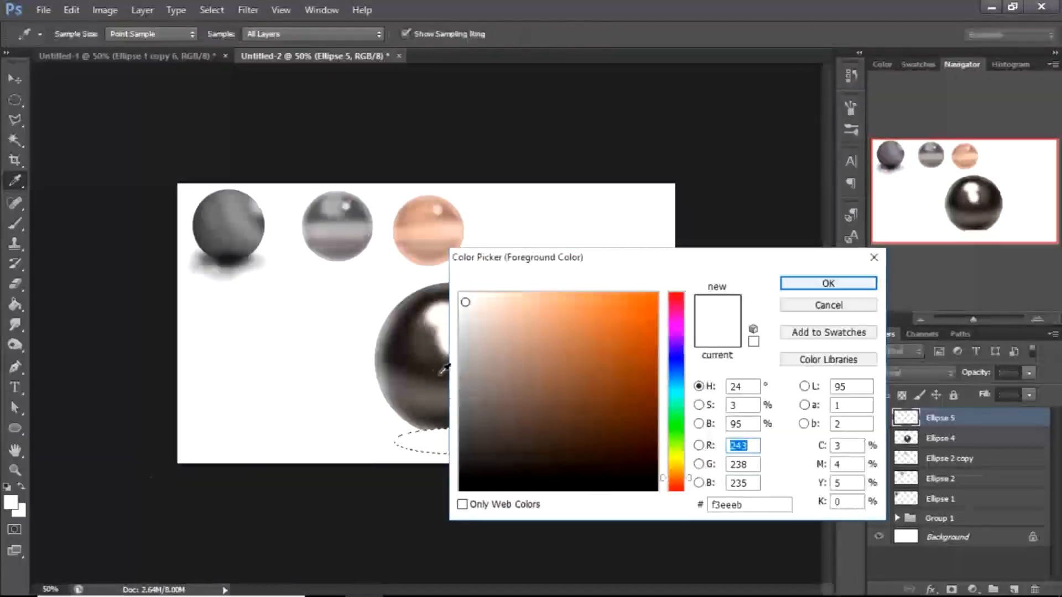
pyautogui.click(424, 362)
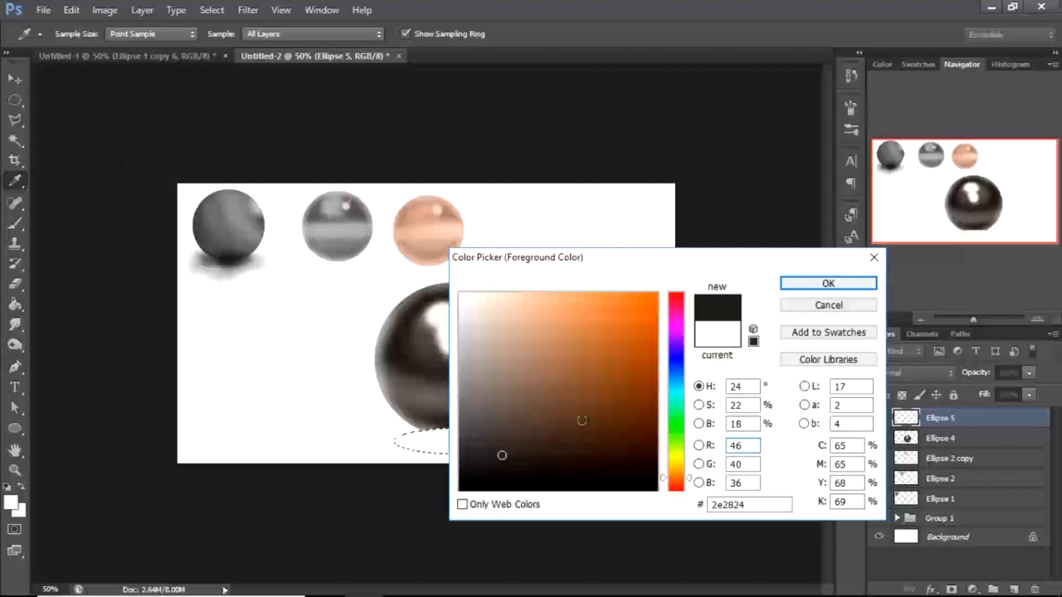
pyautogui.click(828, 283)
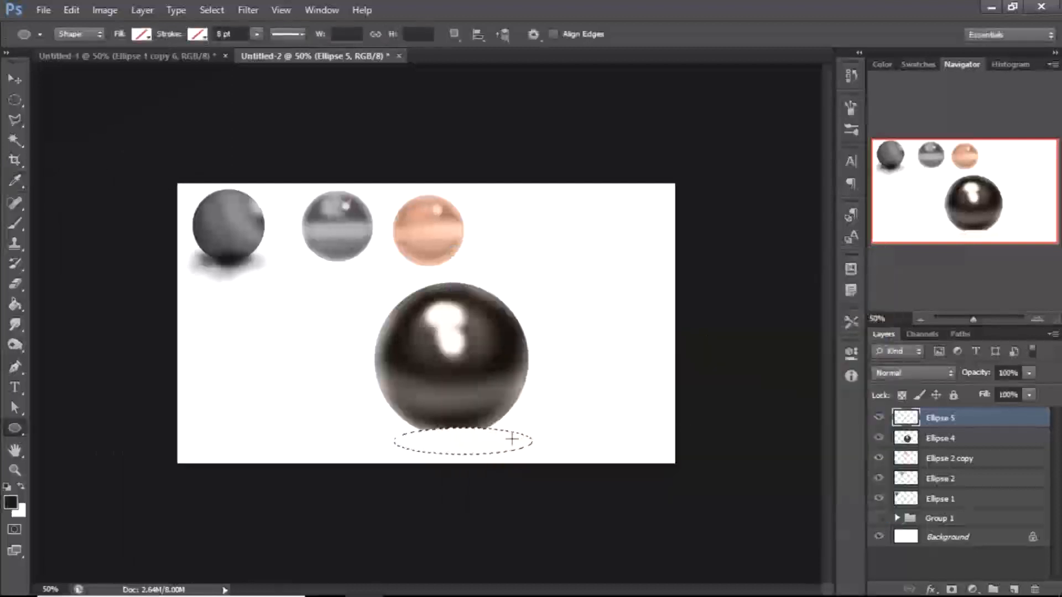
pyautogui.press('b')
pyautogui.moveTo(488, 438); pyautogui.dragTo(629, 433)
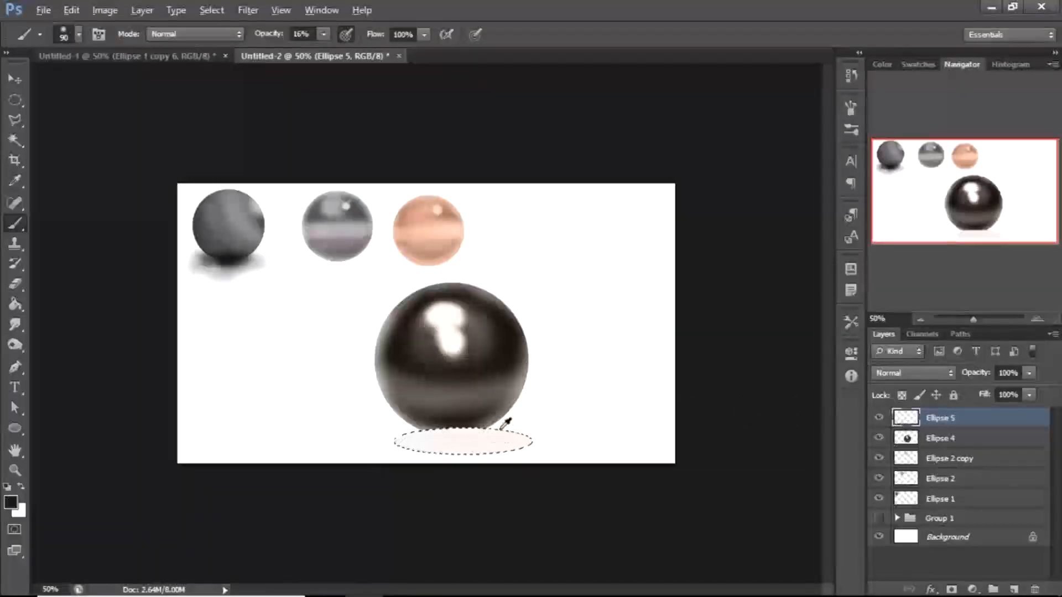
pyautogui.hotkey('alt', 'BackSpace')
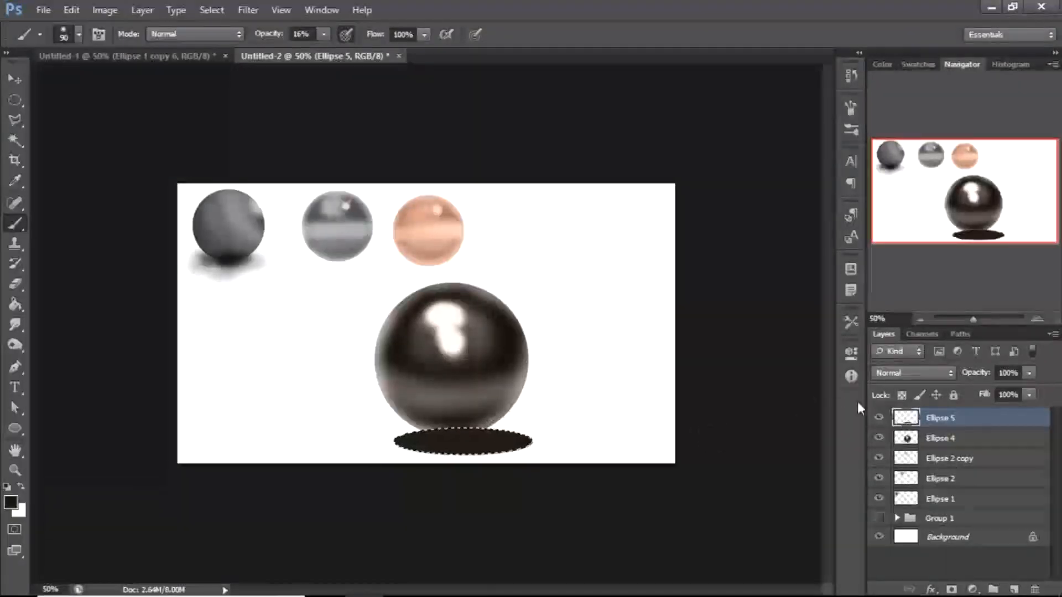
# Move the shadow ellipse's layer directly beneath the black sphere's layer
pyautogui.moveTo(912, 419); pyautogui.dragTo(910, 443)
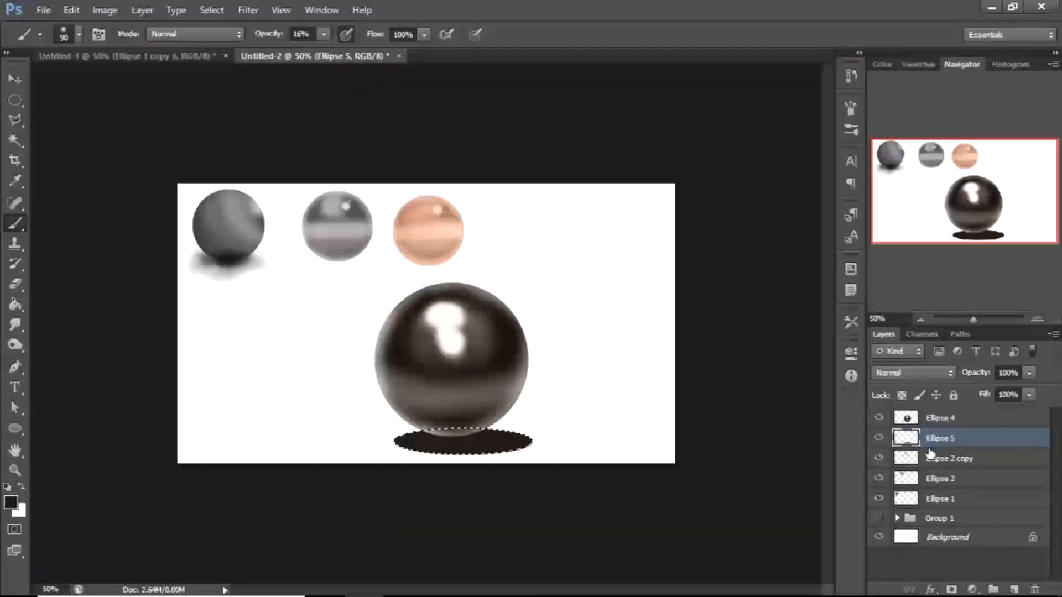
pyautogui.click(879, 439)
pyautogui.click(878, 439)
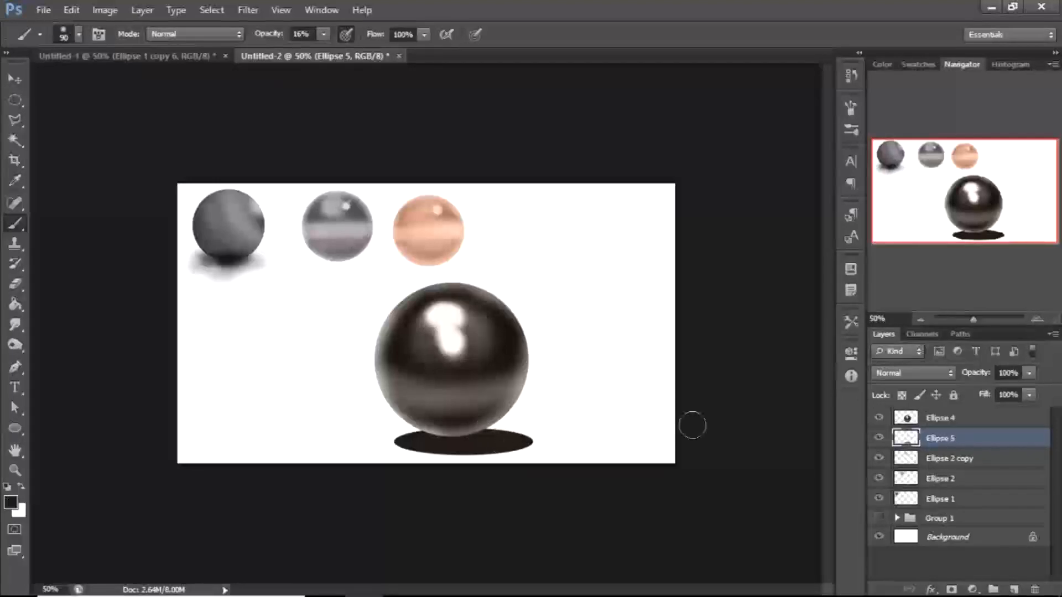
# Repaint the selected shadow ellipse with a dark tone sampled from the sphere at 100% brush opacity, deselect it and duplicate its layer
pyautogui.keyDown('ctrl'); pyautogui.click(905, 438); pyautogui.keyUp('ctrl')
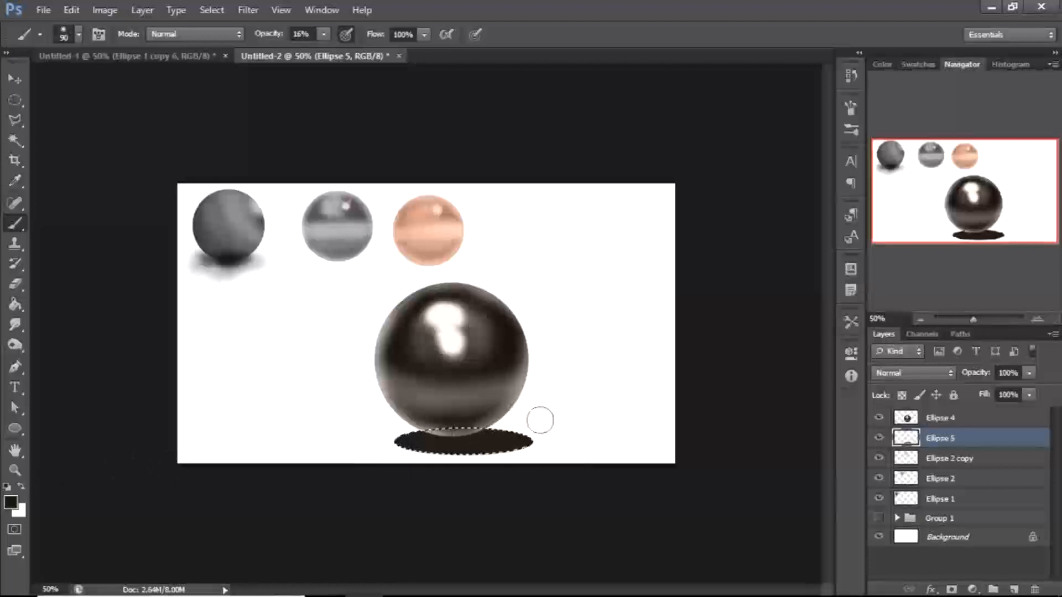
pyautogui.press('i')
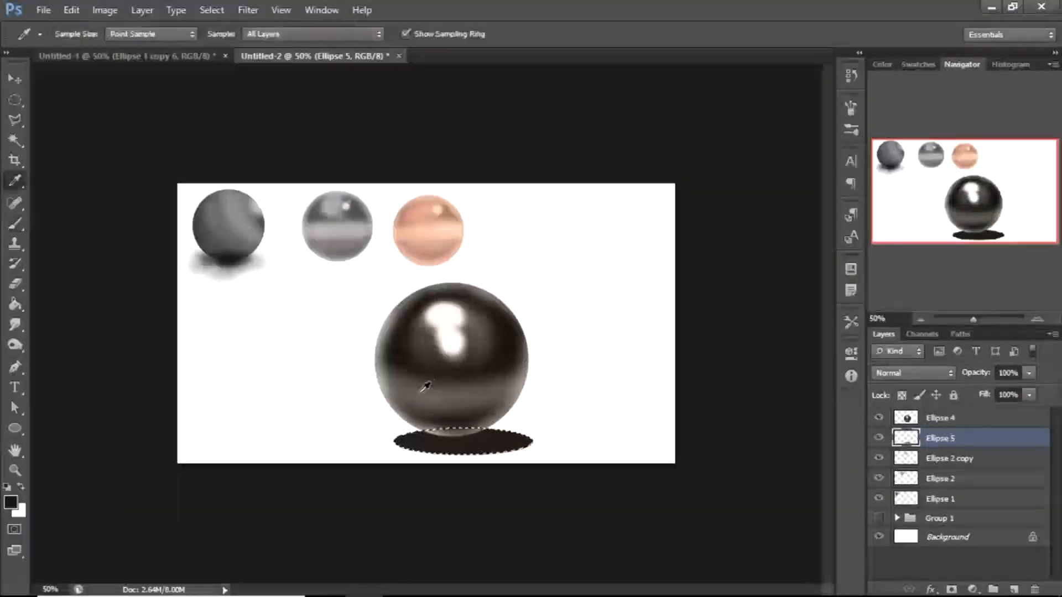
pyautogui.moveTo(417, 375); pyautogui.dragTo(422, 386)
pyautogui.press('b')
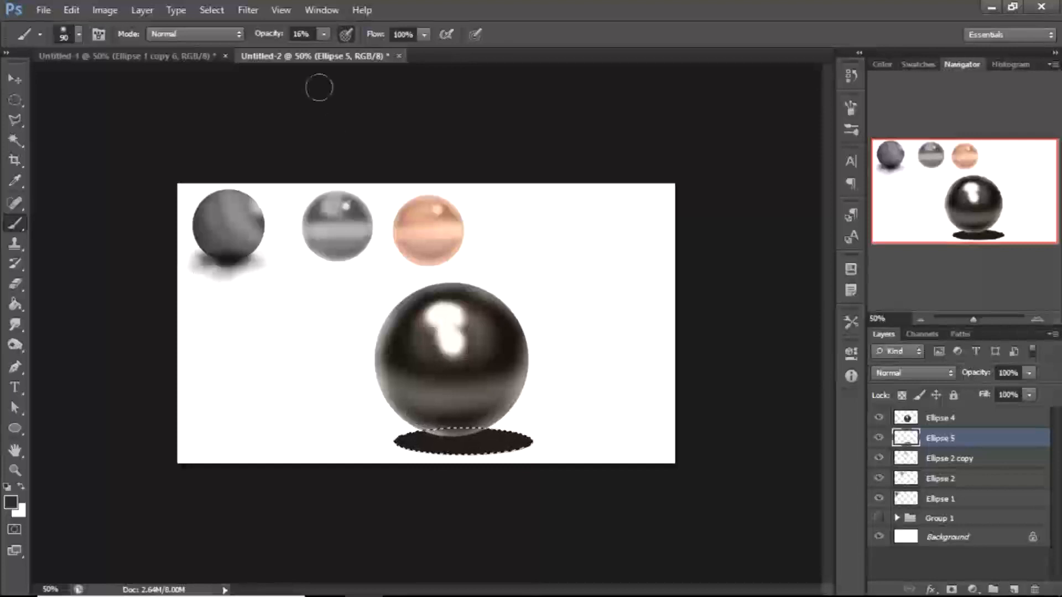
pyautogui.moveTo(323, 34); pyautogui.dragTo(436, 65)
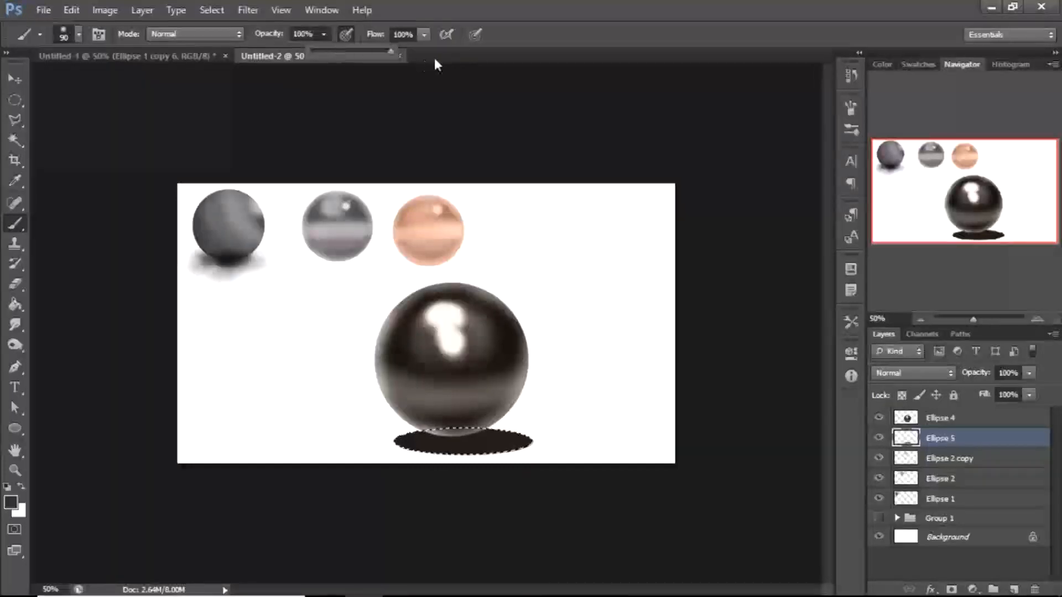
pyautogui.click(349, 32)
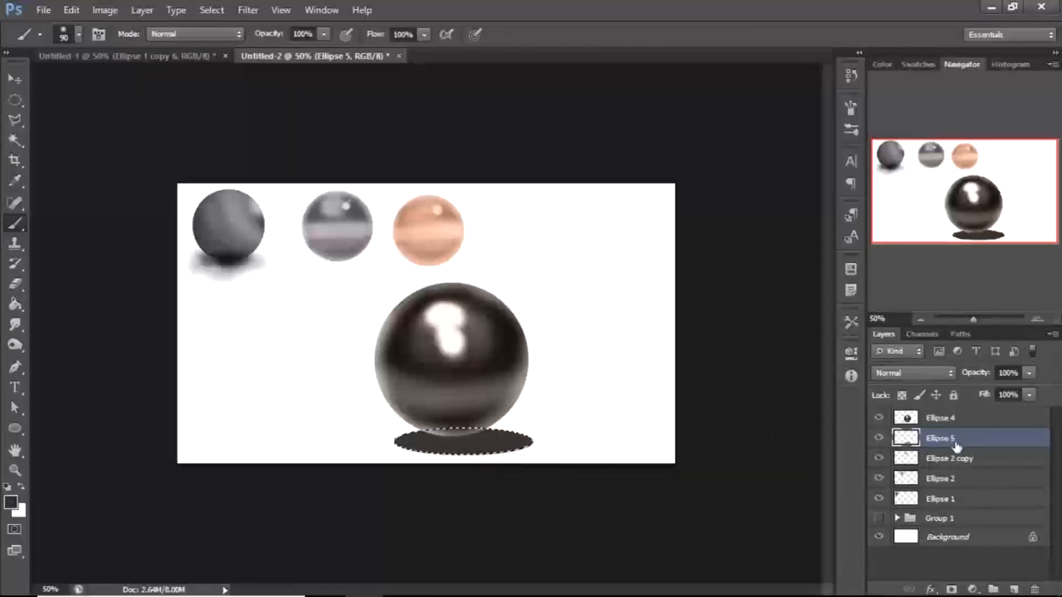
pyautogui.hotkey('ctrl', 'd')
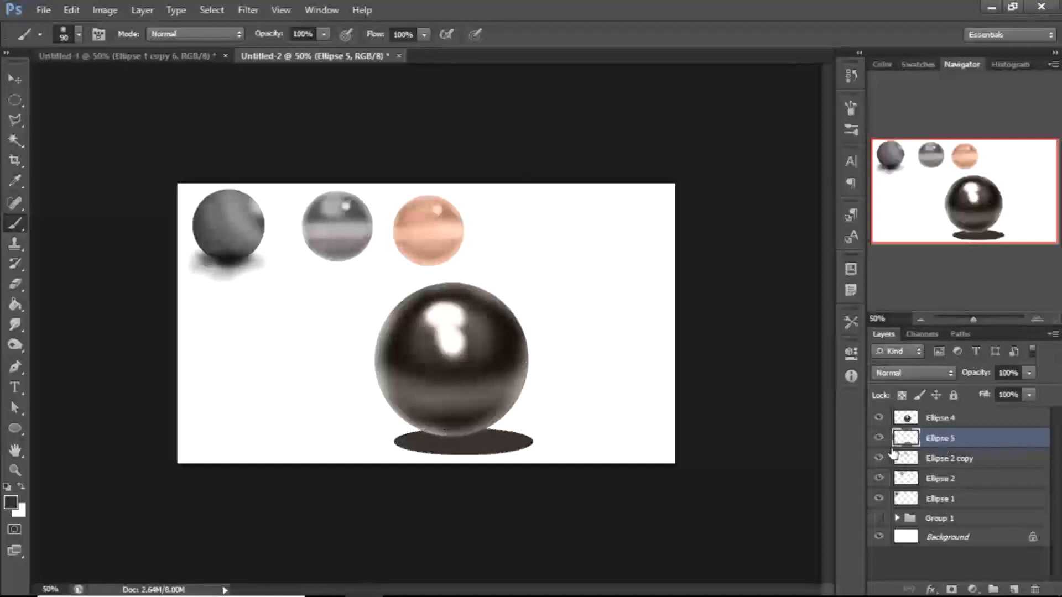
pyautogui.hotkey('ctrl', 'j')
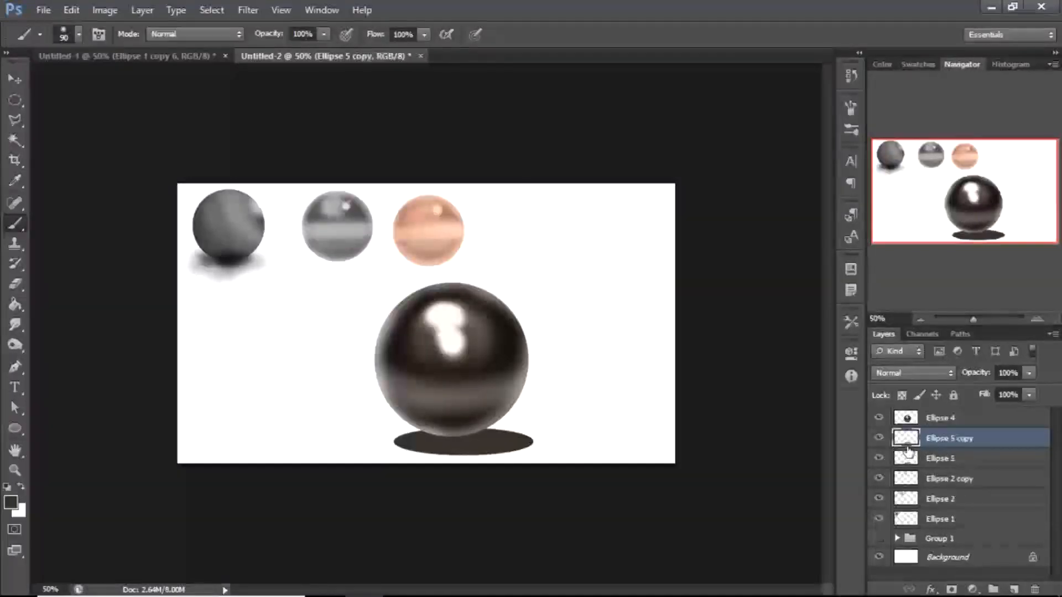
# Narrow the duplicated shadow ellipse to about 53% of its width around its centre
pyautogui.hotkey('ctrl', 't')
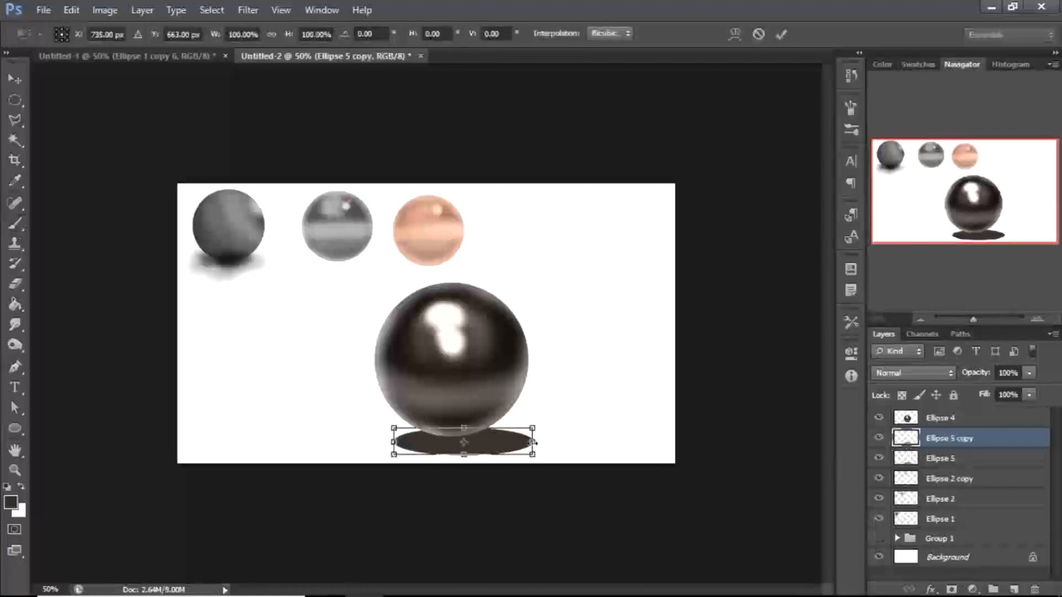
pyautogui.moveTo(534, 442); pyautogui.dragTo(503, 442)
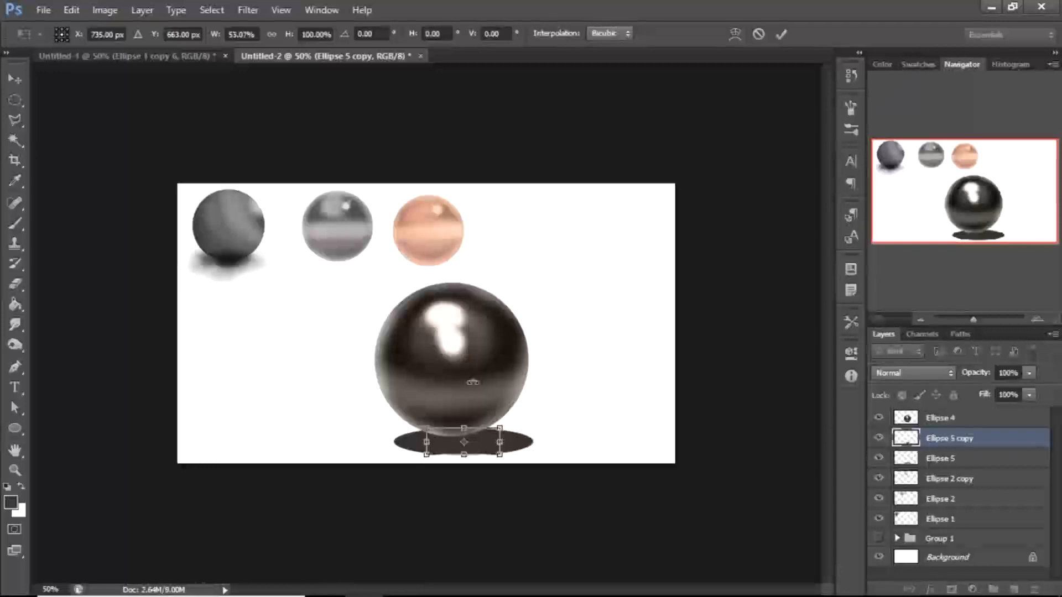
pyautogui.press('b')
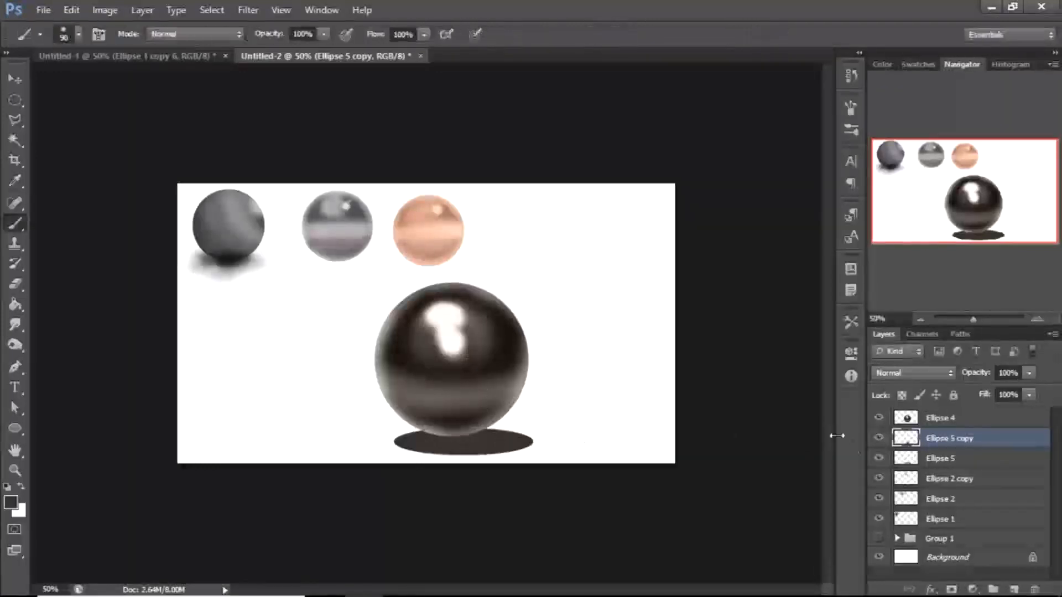
# Load the narrowed ellipse's outline as a selection, paint it with a darker tone sampled from the black sphere's edge, and deselect it
pyautogui.keyDown('ctrl'); pyautogui.click(906, 438); pyautogui.keyUp('ctrl')
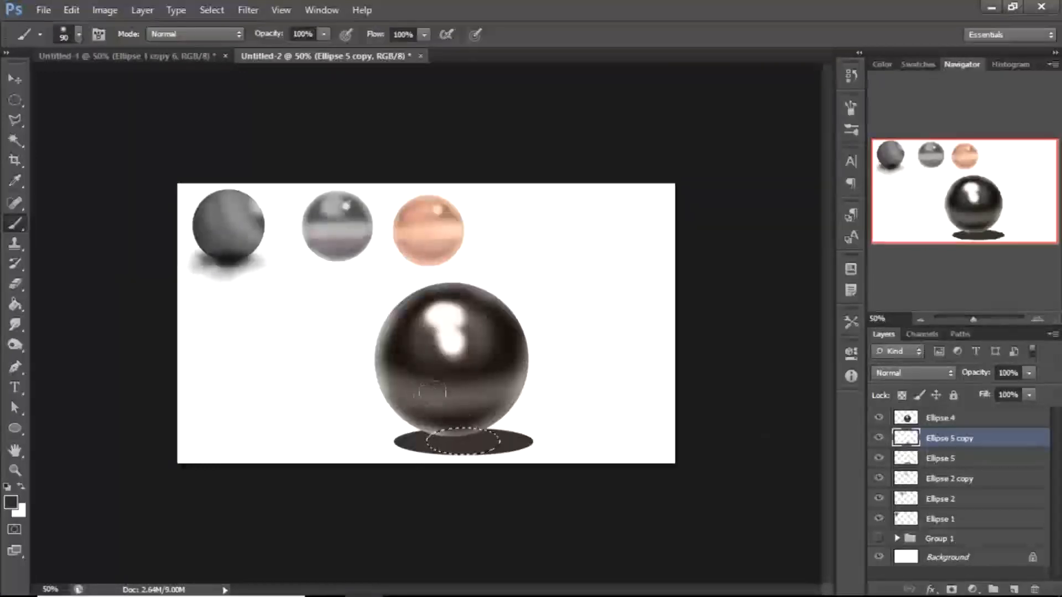
pyautogui.press('i')
pyautogui.click(397, 357)
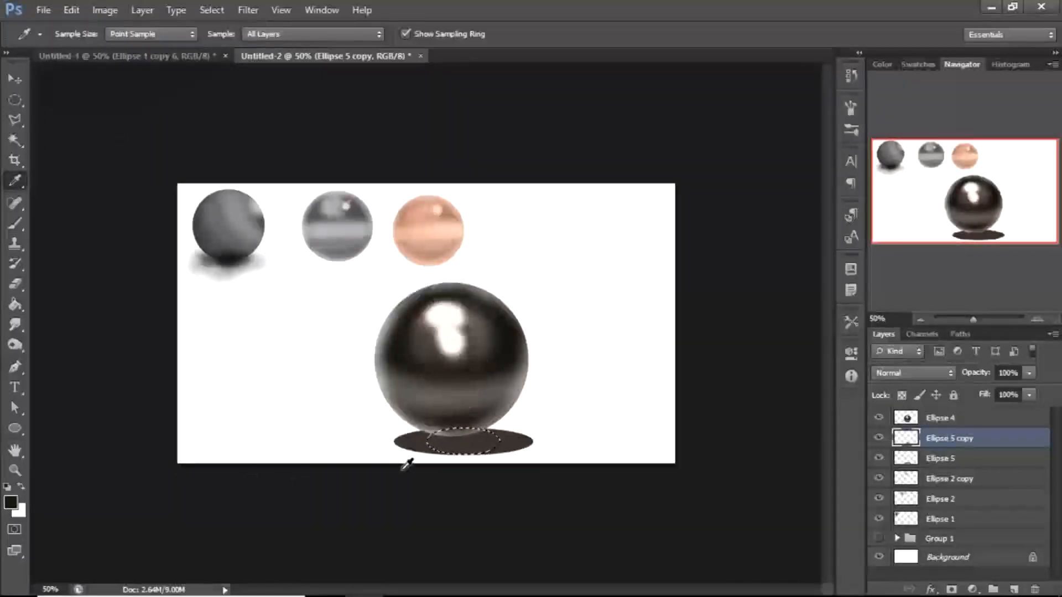
pyautogui.press('b')
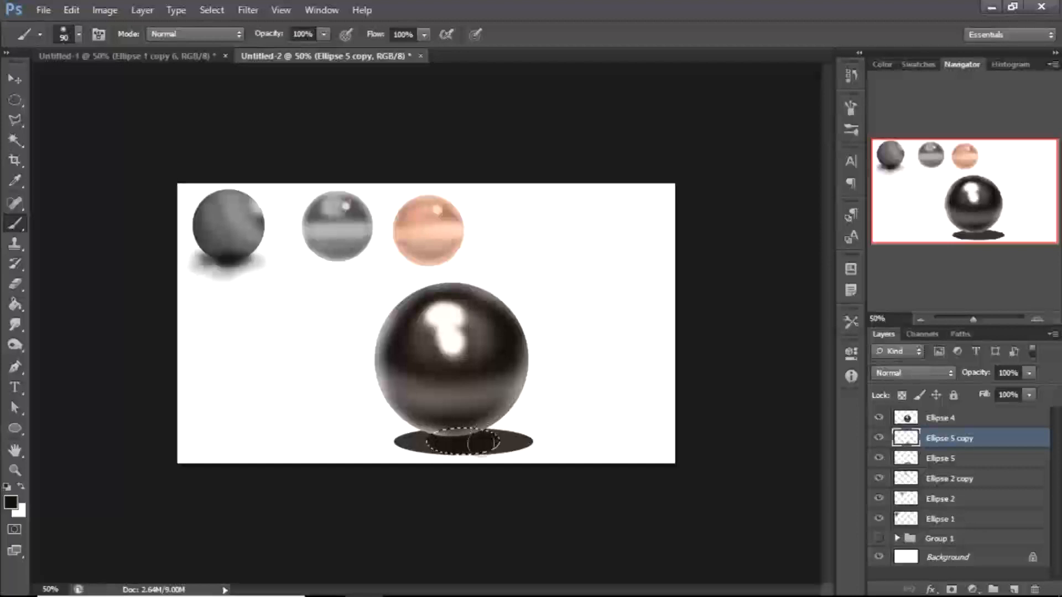
pyautogui.hotkey('ctrl', 'd')
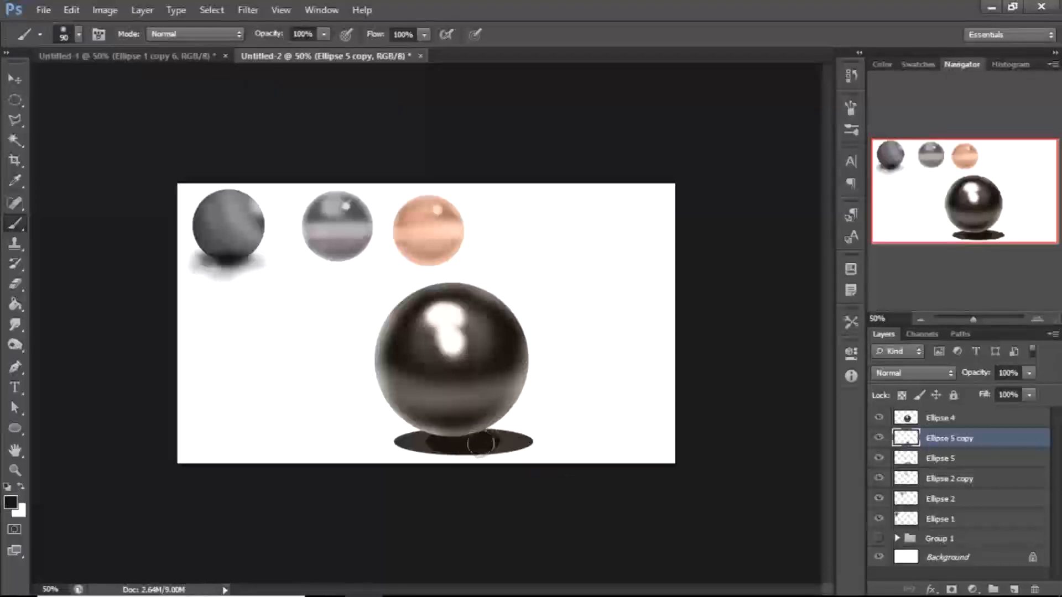
# Stretch the wide shadow ellipse on the Ellipse 5 layer downward to about 134% of its height and deselect it
pyautogui.keyDown('ctrl'); pyautogui.click(909, 461); pyautogui.keyUp('ctrl')
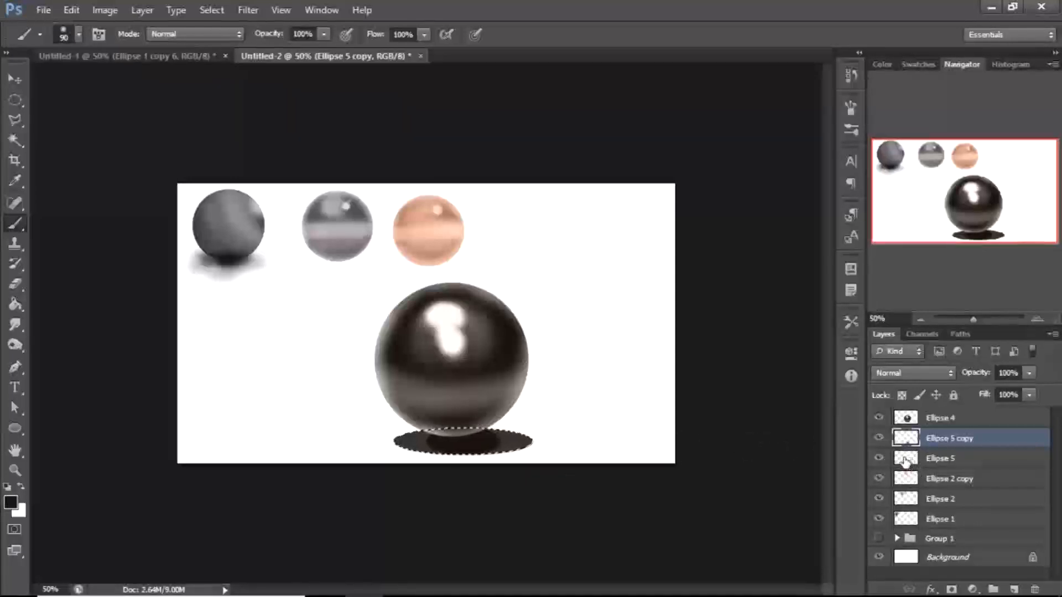
pyautogui.click(907, 460)
pyautogui.hotkey('ctrl', 't')
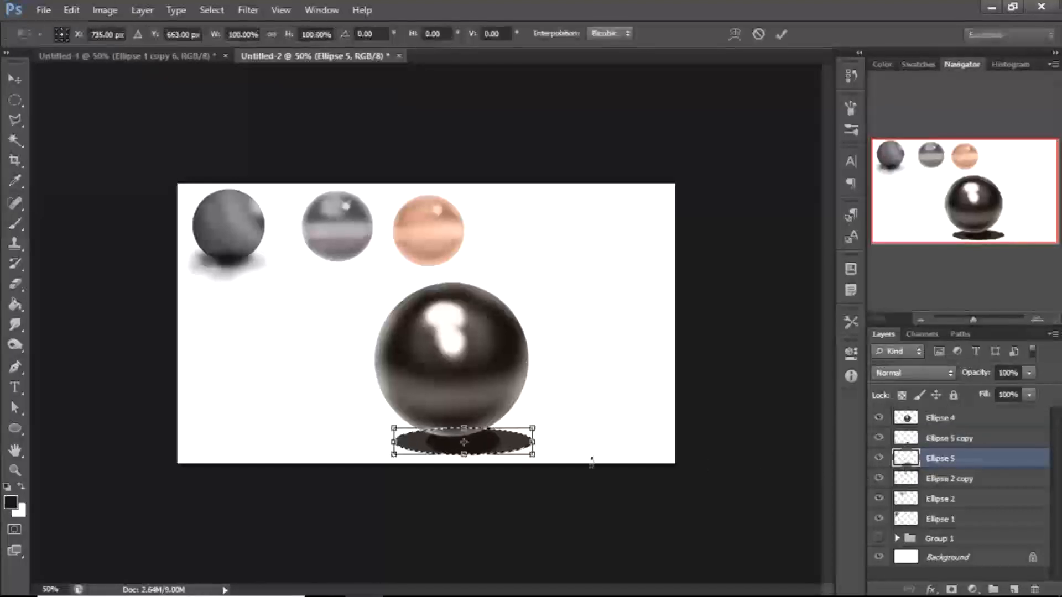
pyautogui.moveTo(465, 457); pyautogui.dragTo(465, 464)
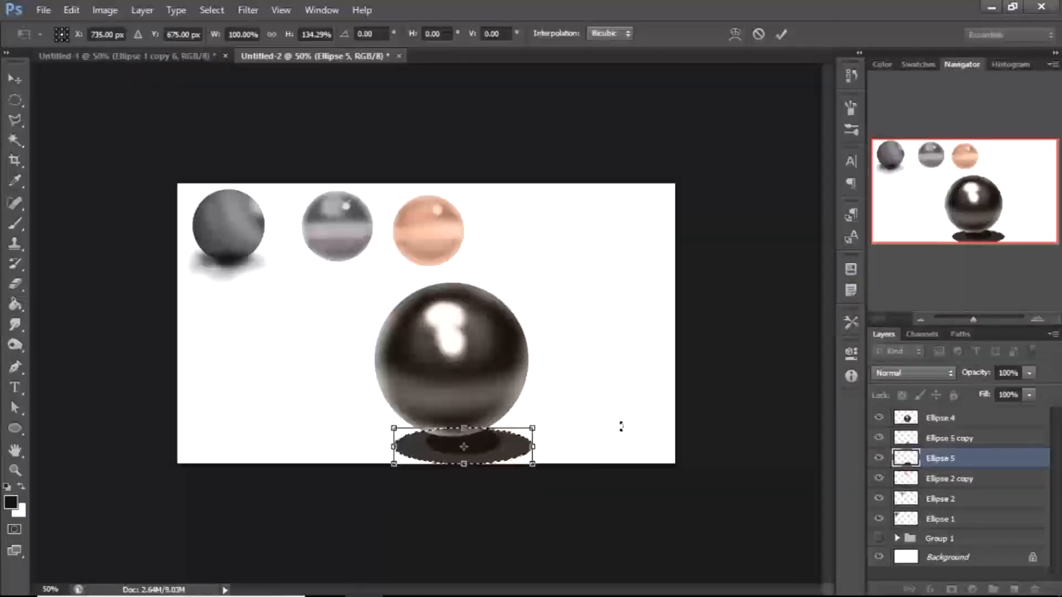
pyautogui.press('Return')
pyautogui.press('b')
pyautogui.hotkey('ctrl', 'd')
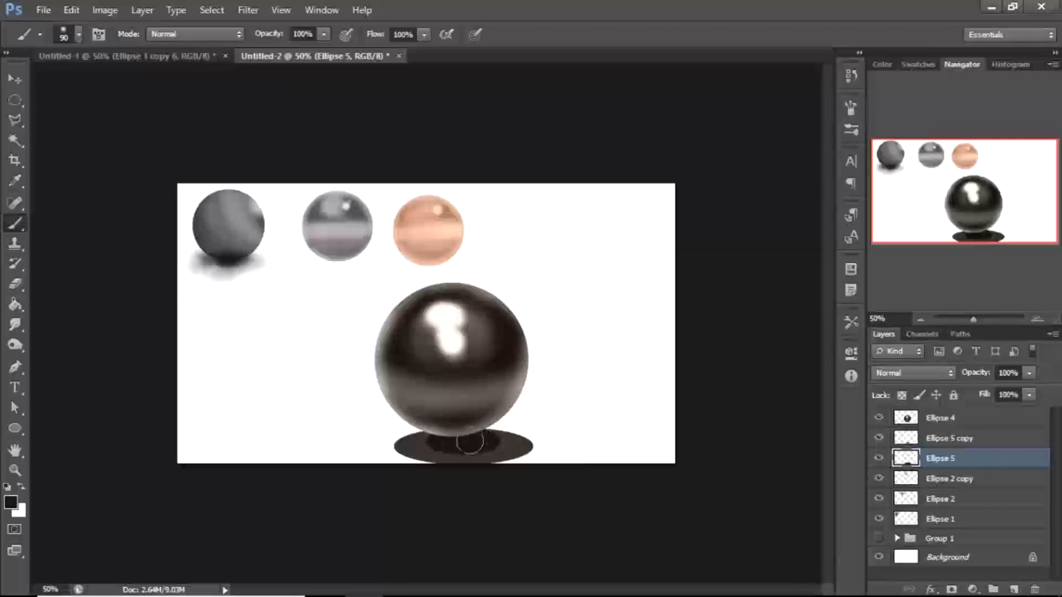
# Sample the dark tone where the sphere meets its shadow, toggle layer visibility to check the shadow parts, and reduce the brush to 45 px
pyautogui.press('i')
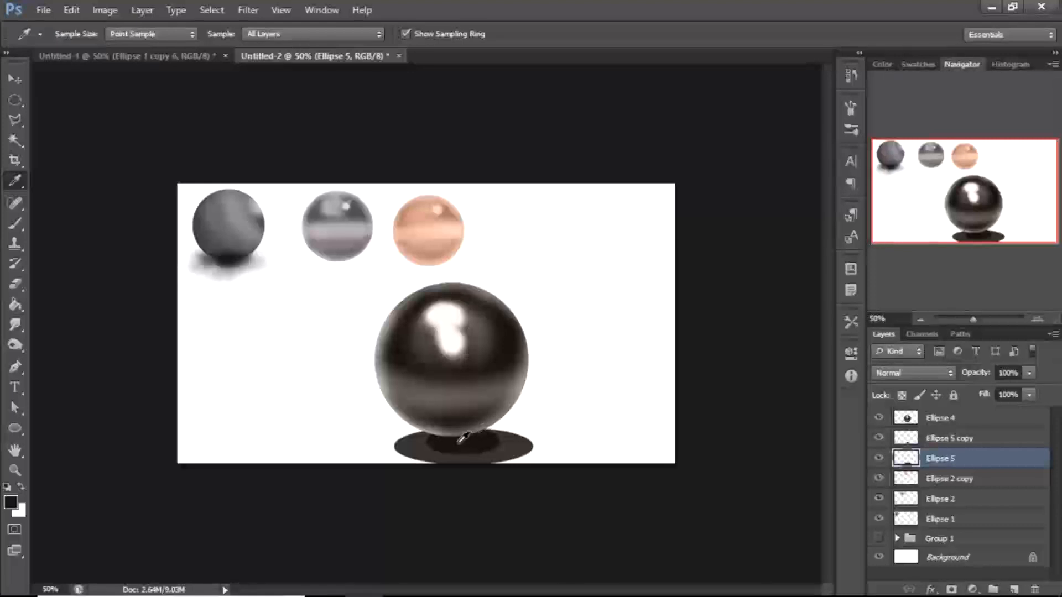
pyautogui.press('b')
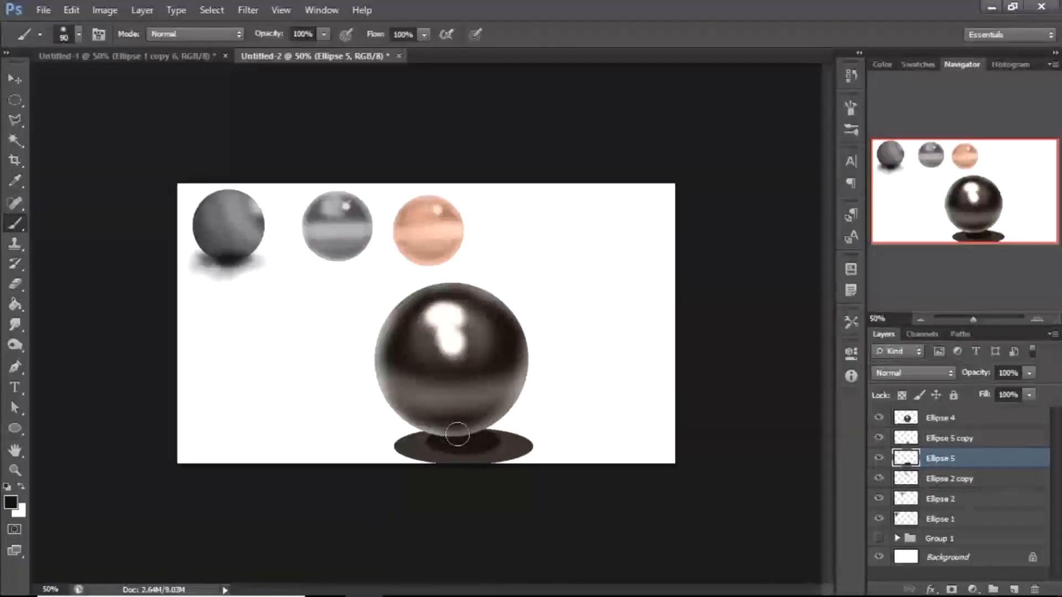
pyautogui.click(879, 480)
pyautogui.click(878, 480)
pyautogui.moveTo(878, 440); pyautogui.dragTo(879, 426)
pyautogui.click(878, 425)
pyautogui.click(875, 443)
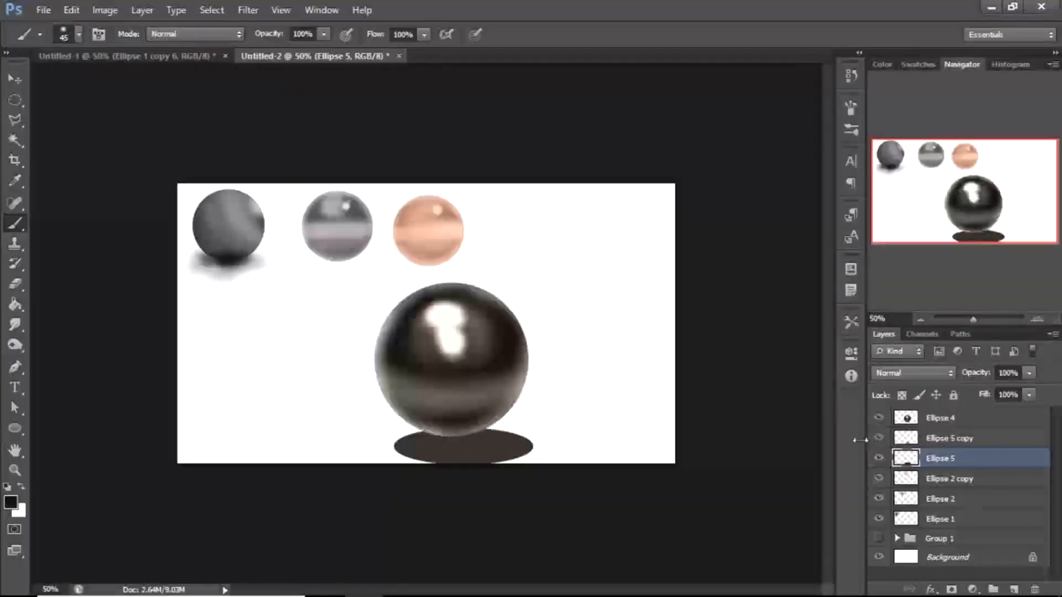
# Try to paint the dark contact area beneath the black sphere at full opacity, and undo the stroke
pyautogui.moveTo(434, 442); pyautogui.dragTo(525, 445)
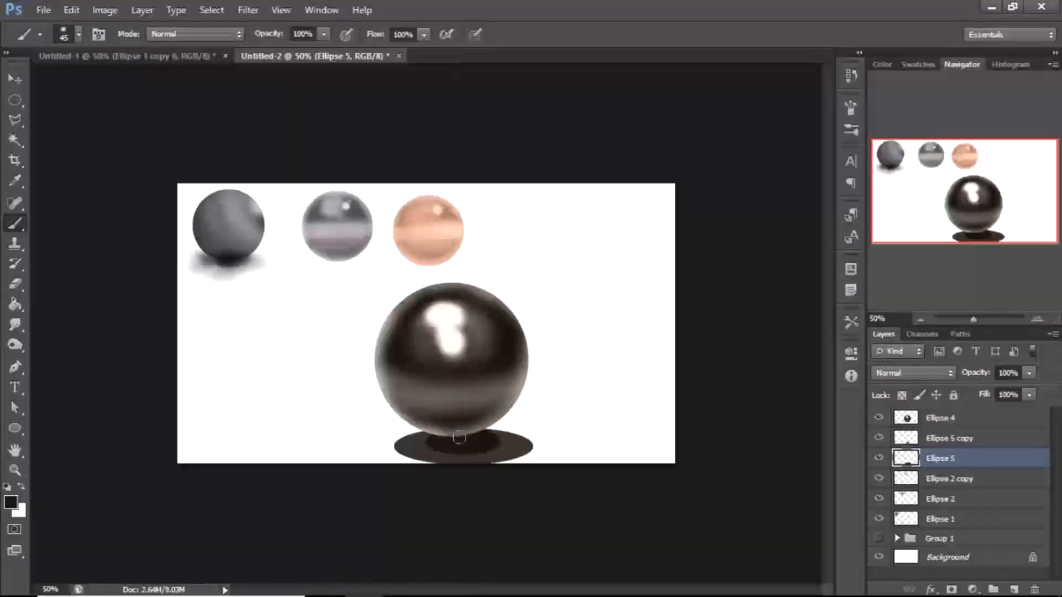
pyautogui.click(908, 424)
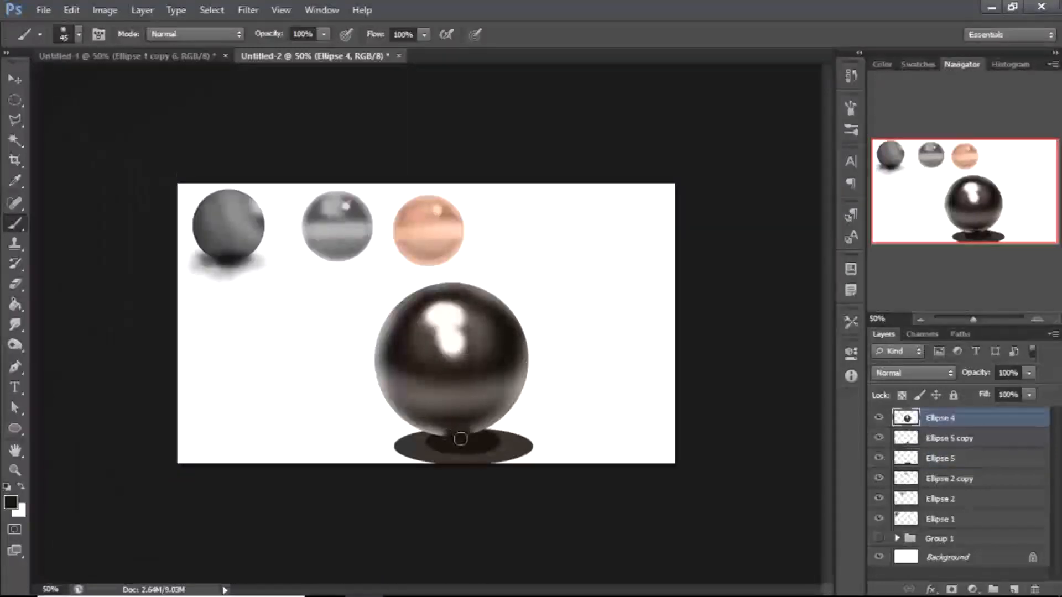
pyautogui.hotkey('ctrl', 'z')
pyautogui.keyDown('ctrl'); pyautogui.click(427, 437); pyautogui.keyUp('ctrl')
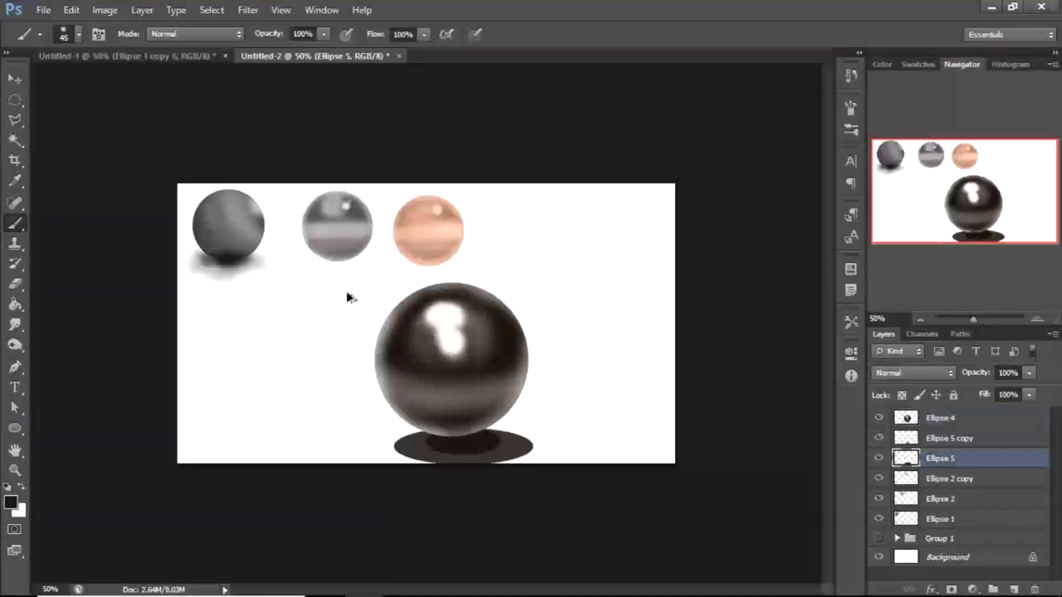
# Blend the black sphere's base into its shadow with pressure-controlled 45 px brush strokes on the Ellipse 4 layer
pyautogui.click(346, 34)
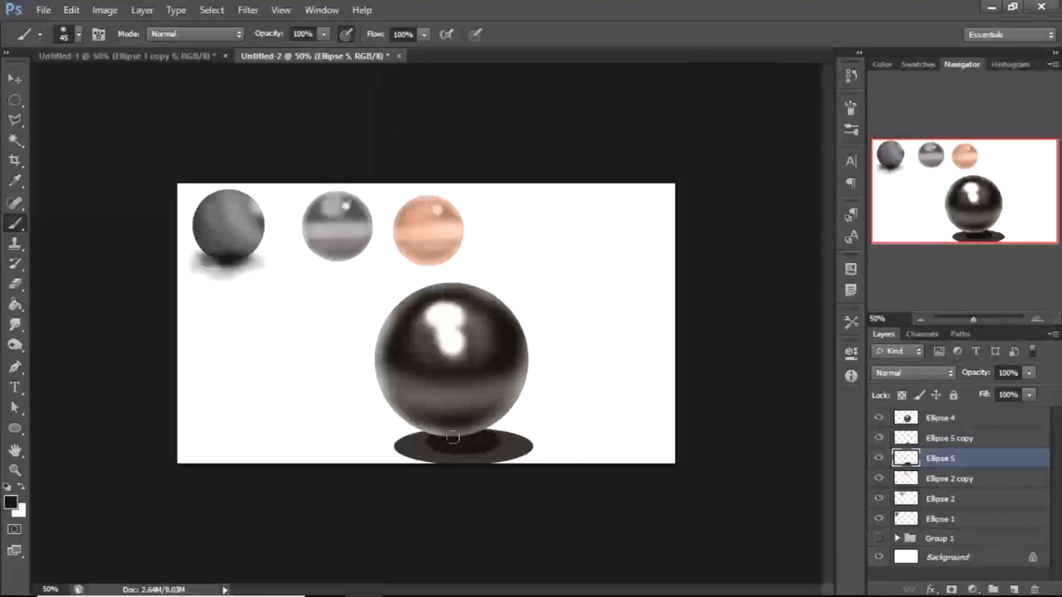
pyautogui.keyDown('ctrl'); pyautogui.click(504, 413); pyautogui.keyUp('ctrl')
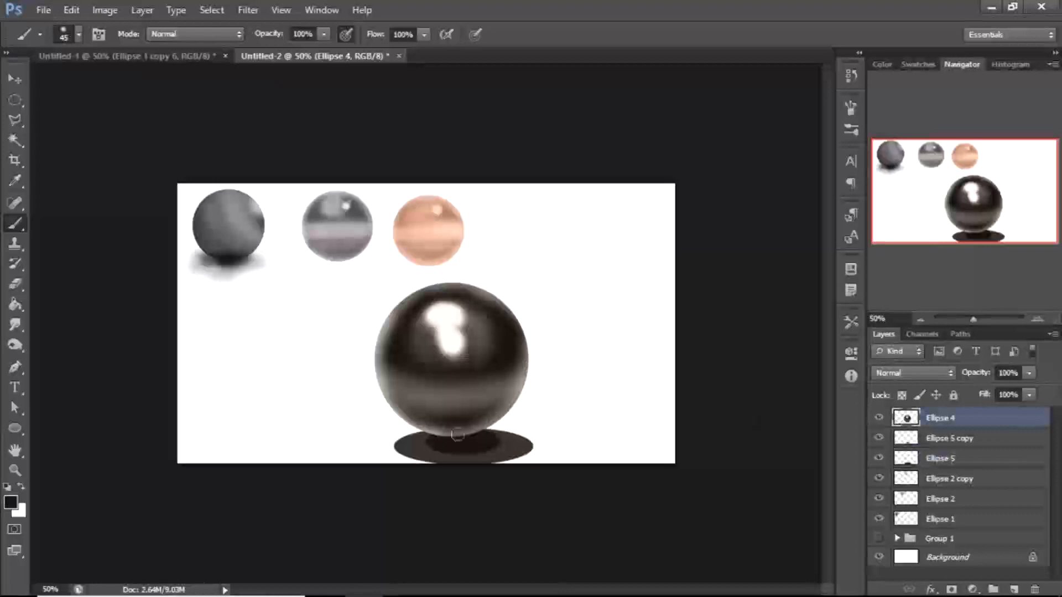
pyautogui.moveTo(454, 441)
pyautogui.mouseDown()
pyautogui.moveTo(483, 438)
pyautogui.moveTo(423, 443)
pyautogui.moveTo(506, 429)
pyautogui.moveTo(433, 445)
pyautogui.moveTo(478, 431)
pyautogui.mouseUp()
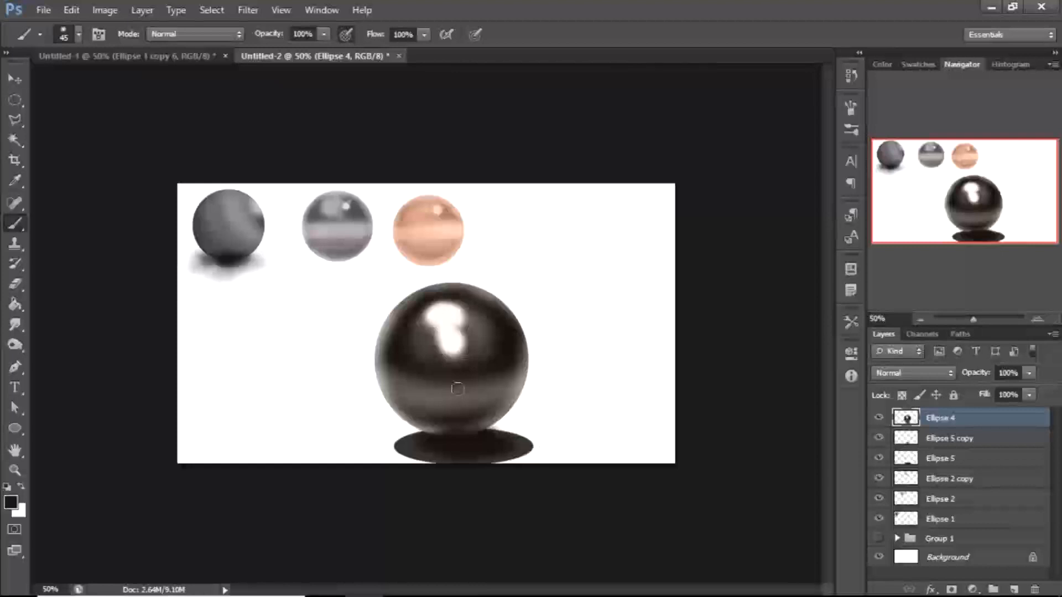
# Merge the black sphere with both shadow layers, scale it down to about half, and place it beside the copper sphere
pyautogui.keyDown('shift'); pyautogui.click(940, 460); pyautogui.keyUp('shift')
pyautogui.hotkey('ctrl', 'e')
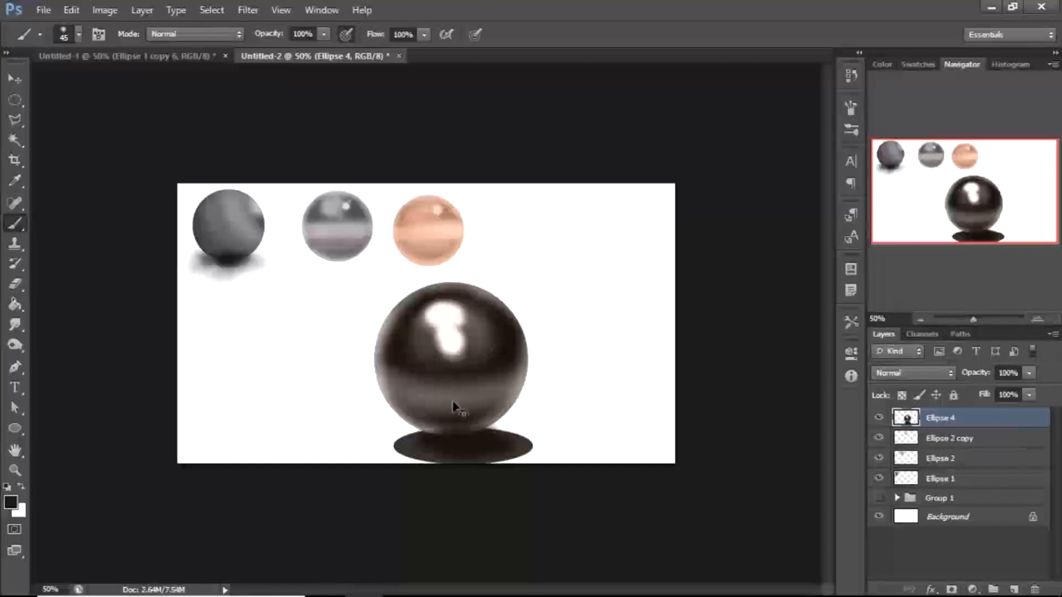
pyautogui.hotkey('ctrl', 't')
pyautogui.moveTo(534, 468); pyautogui.dragTo(445, 368)
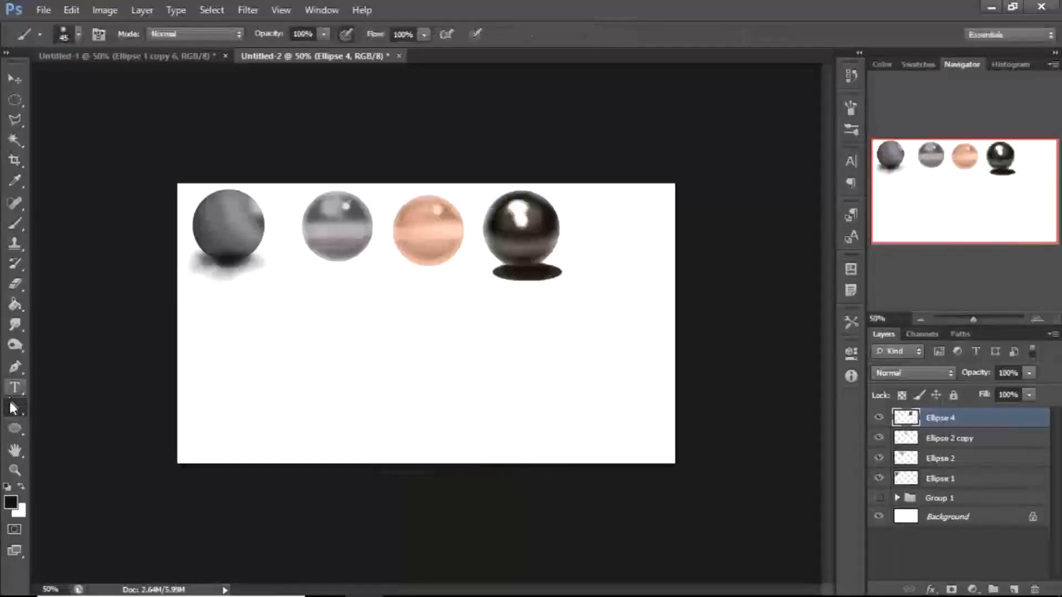
# Draw a 317 px circle below the row of spheres on its own rasterized layer and fill it with the current near-black
pyautogui.click(13, 408)
pyautogui.click(16, 428)
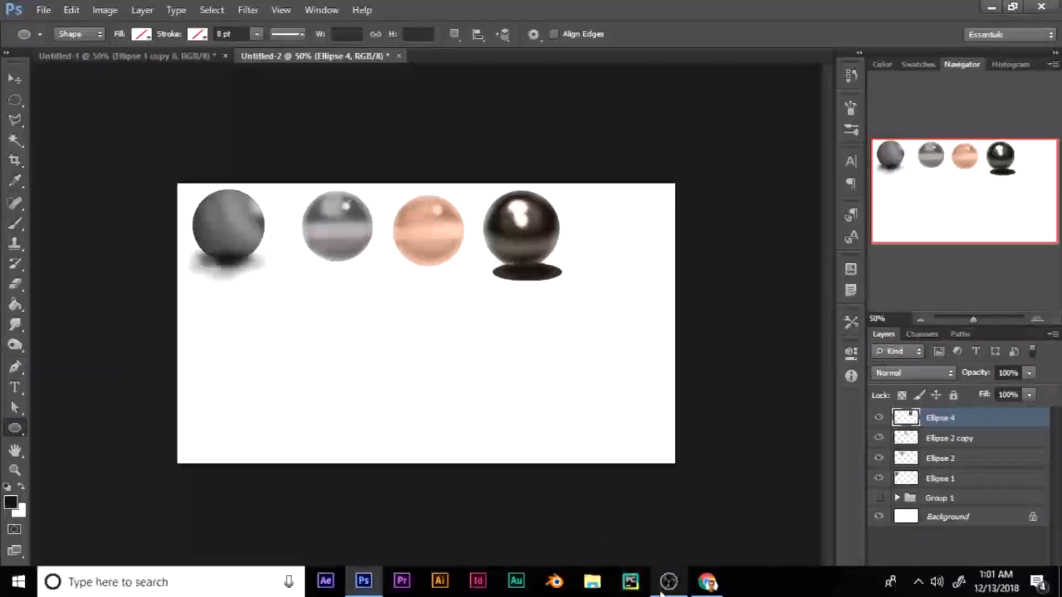
pyautogui.click(666, 592)
pyautogui.click(666, 591)
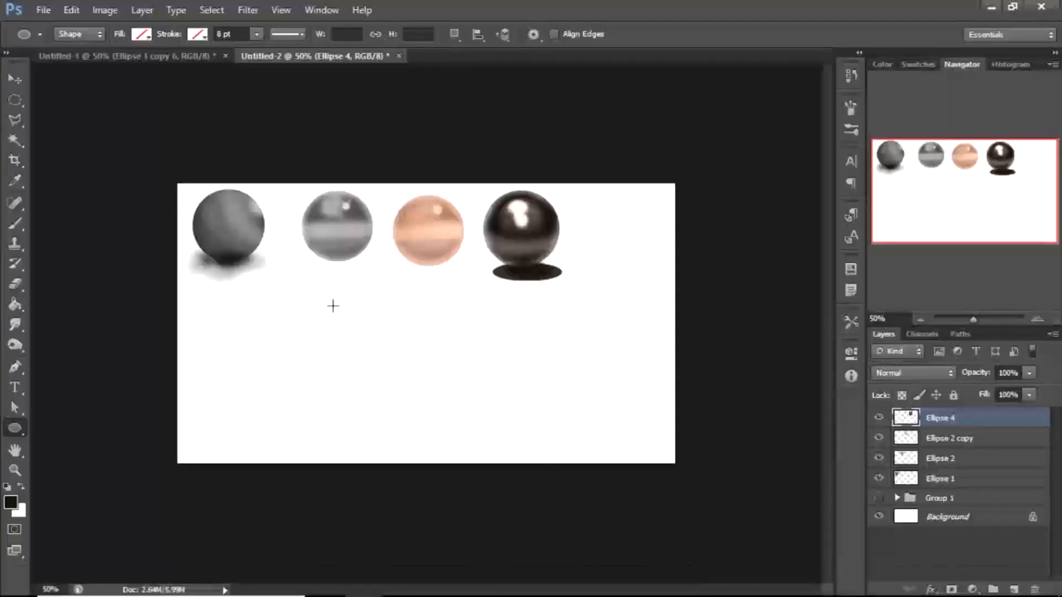
pyautogui.hotkey('ctrl', '+')
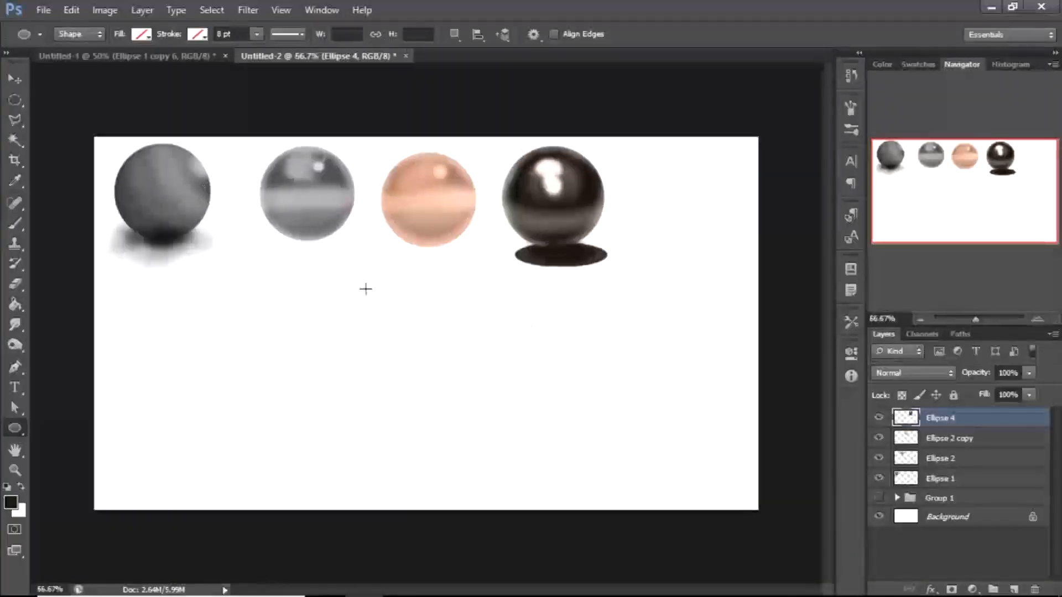
pyautogui.moveTo(331, 290); pyautogui.dragTo(530, 455)
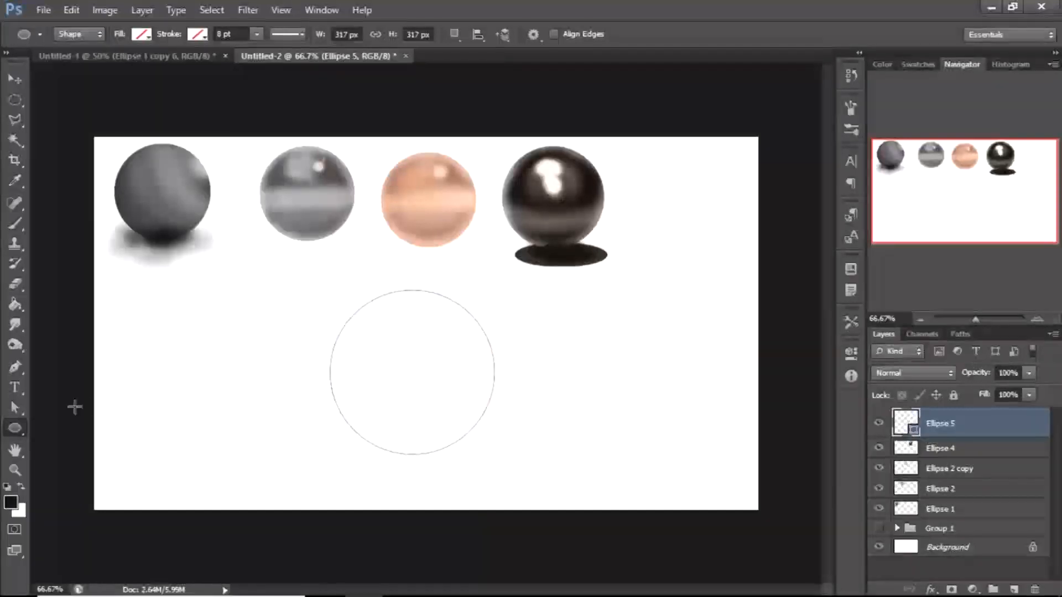
pyautogui.rightClick(1000, 434)
pyautogui.click(879, 176)
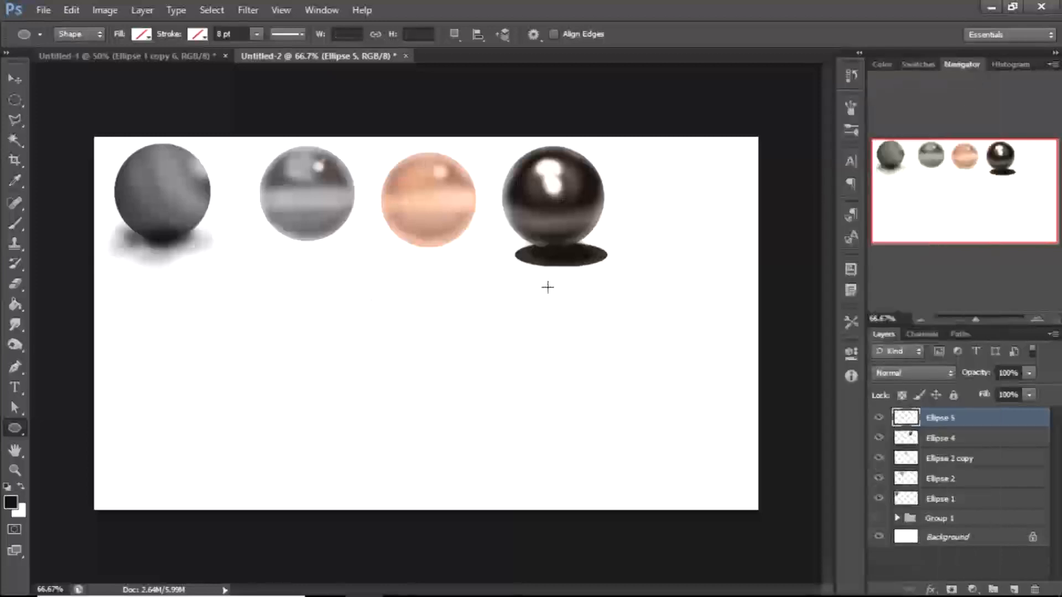
pyautogui.hotkey('alt', 'shift', 'BackSpace')
# Set the foreground colour to #f61414 and fill the new circle's selected outline with it
pyautogui.click(10, 504)
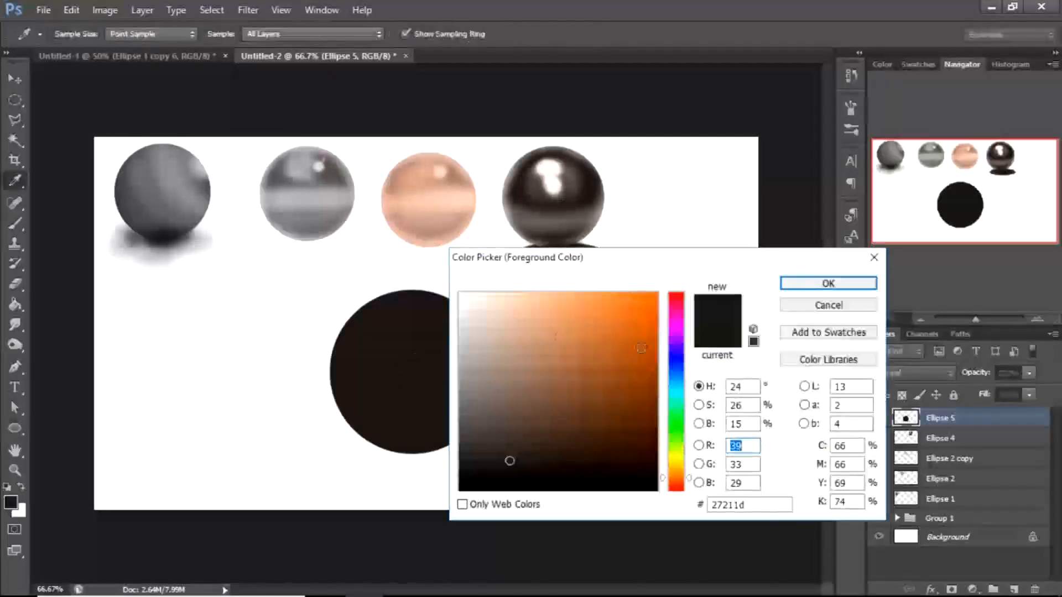
pyautogui.moveTo(676, 306); pyautogui.dragTo(676, 292)
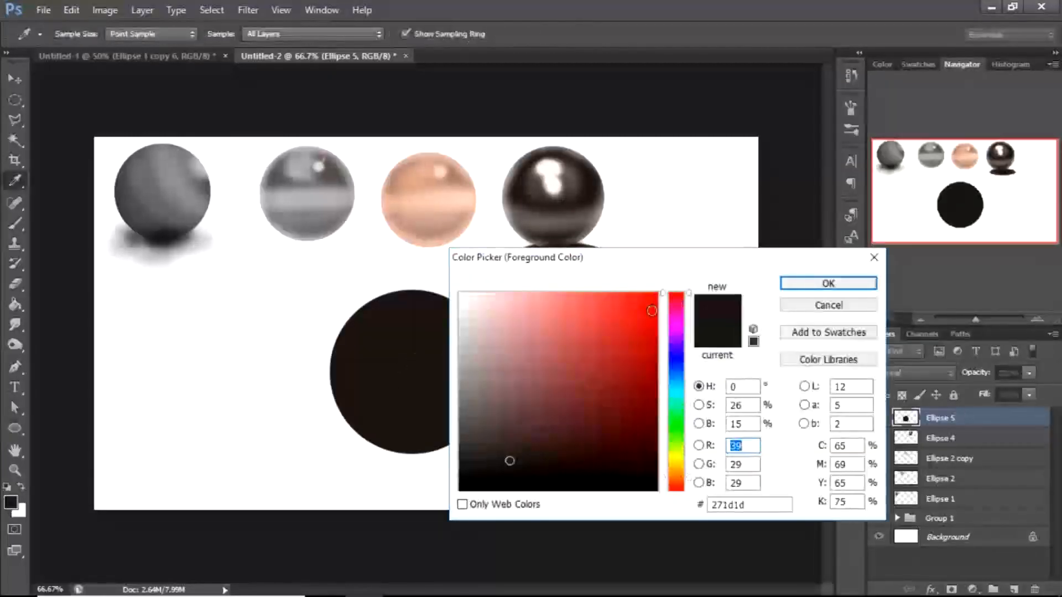
pyautogui.click(640, 301)
pyautogui.click(641, 300)
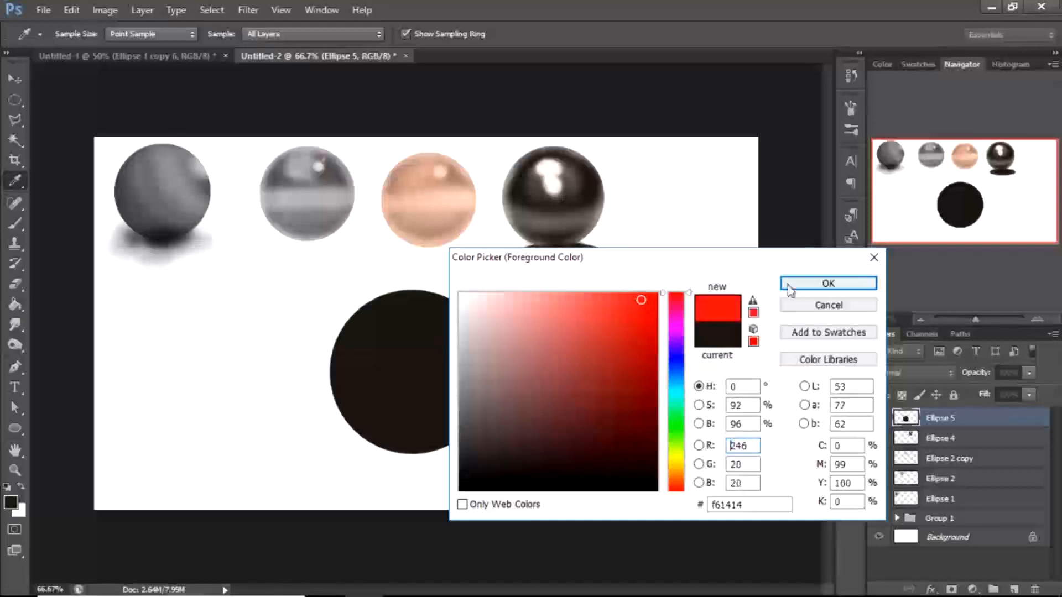
pyautogui.click(848, 282)
pyautogui.keyDown('ctrl'); pyautogui.click(906, 418); pyautogui.keyUp('ctrl')
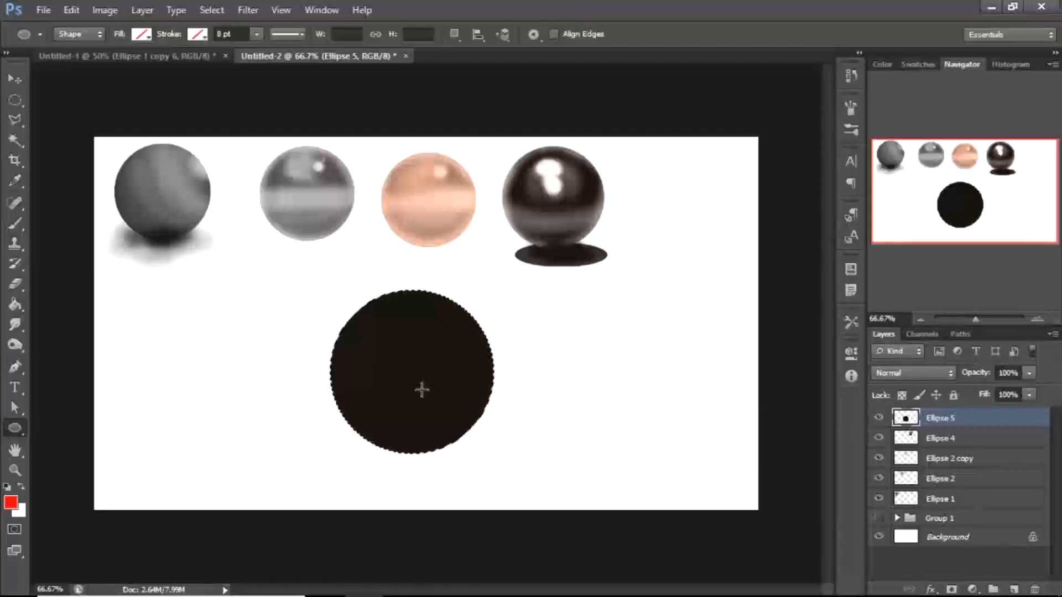
pyautogui.hotkey('alt', 'BackSpace')
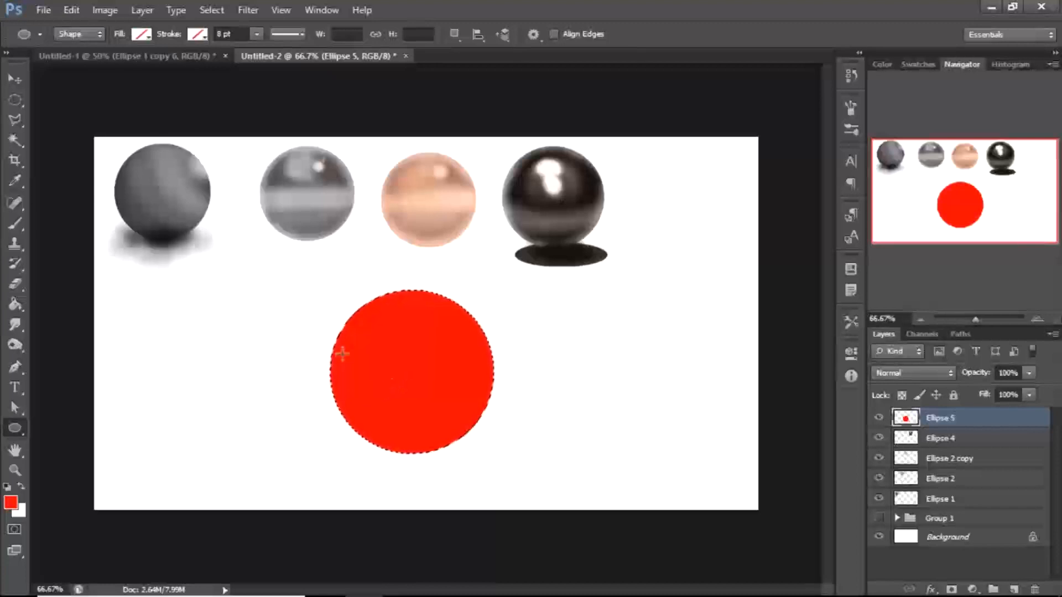
# Deselect the red circle and start a Pen path on its left edge, slightly above mid-height
pyautogui.hotkey('ctrl', '+')
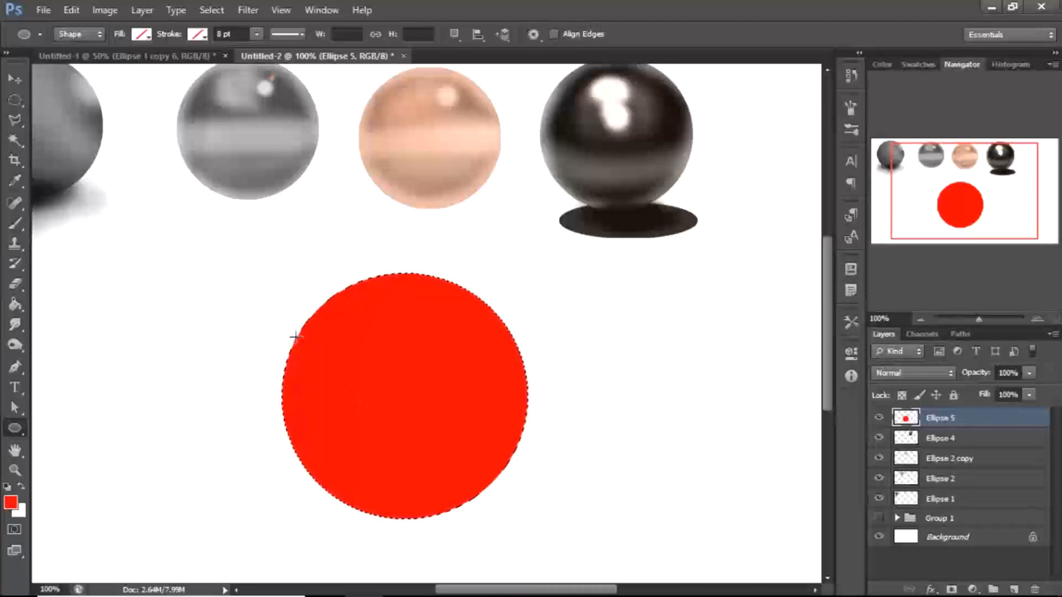
pyautogui.press('p')
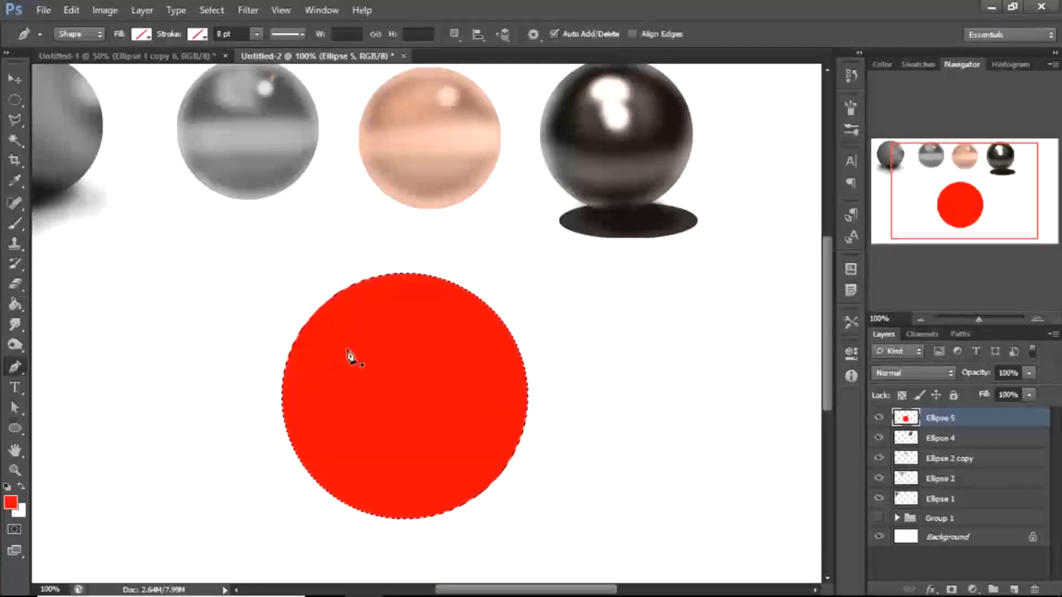
pyautogui.hotkey('ctrl', 'd')
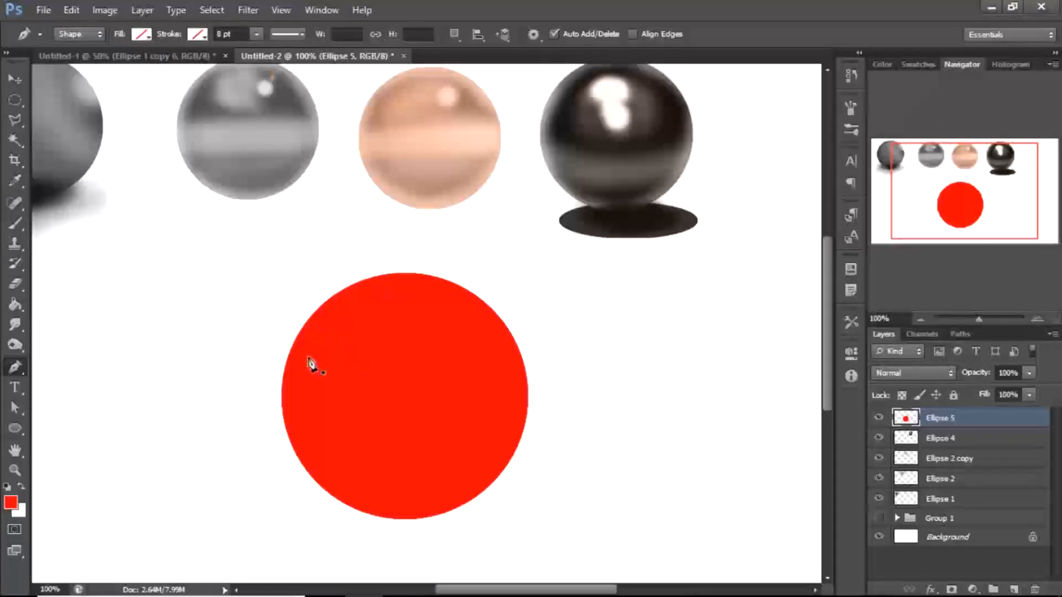
pyautogui.hotkey('ctrl', '+')
pyautogui.press('space')
pyautogui.moveTo(308, 358); pyautogui.dragTo(317, 232)
pyautogui.click(149, 321)
pyautogui.moveTo(342, 389); pyautogui.dragTo(440, 397)
pyautogui.moveTo(640, 347); pyautogui.dragTo(723, 284)
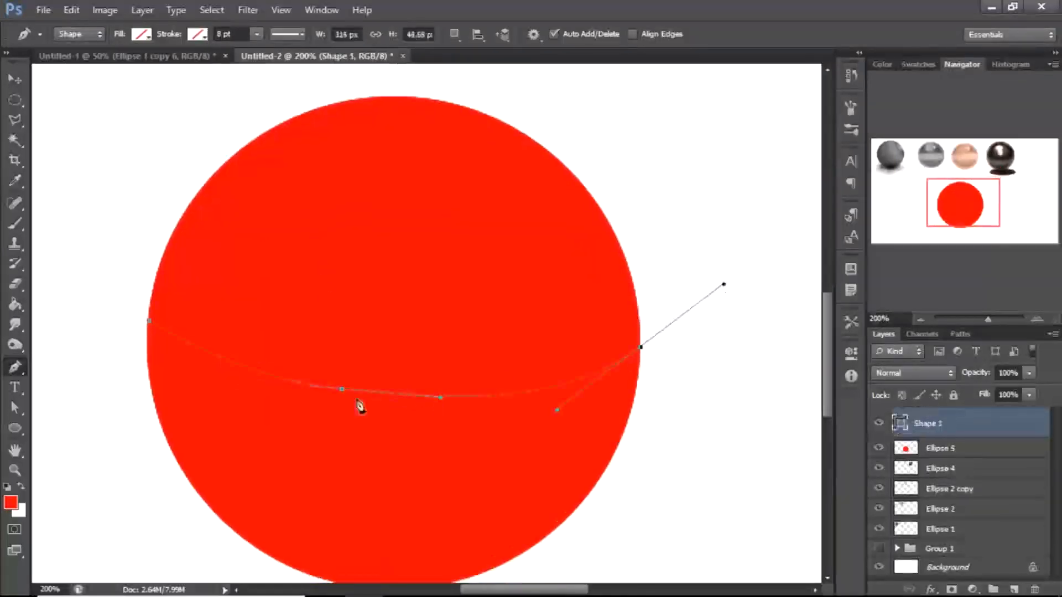
pyautogui.hotkey('ctrl', 'alt', 'z')
pyautogui.hotkey('ctrl', 'alt', 'z')
# Close the Pen path with a downward-bowed arc across the circle and back along its upper edge, about 314 × 200 px overall
pyautogui.moveTo(393, 429); pyautogui.dragTo(543, 406)
pyautogui.click(637, 312)
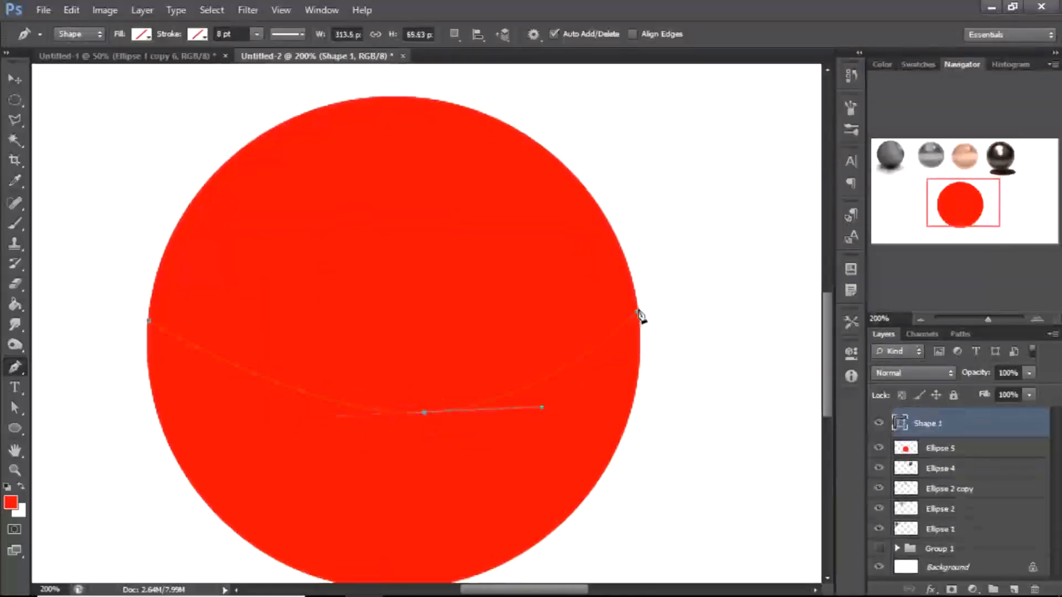
pyautogui.moveTo(586, 190); pyautogui.dragTo(540, 138)
pyautogui.moveTo(403, 98); pyautogui.dragTo(323, 102)
pyautogui.moveTo(251, 142); pyautogui.dragTo(208, 168)
pyautogui.moveTo(149, 321); pyautogui.dragTo(137, 447)
# Adjust the bottom anchor and handles of the shape's lower arc into a smooth curve across the circle
pyautogui.keyDown('alt'); pyautogui.click(424, 412); pyautogui.keyUp('alt')
pyautogui.moveTo(424, 413); pyautogui.dragTo(564, 413)
pyautogui.moveTo(424, 413); pyautogui.dragTo(413, 407)
pyautogui.moveTo(210, 420); pyautogui.dragTo(225, 419)
pyautogui.keyDown('ctrl'); pyautogui.click(310, 110); pyautogui.keyUp('ctrl')
pyautogui.click(879, 424)
pyautogui.click(879, 425)
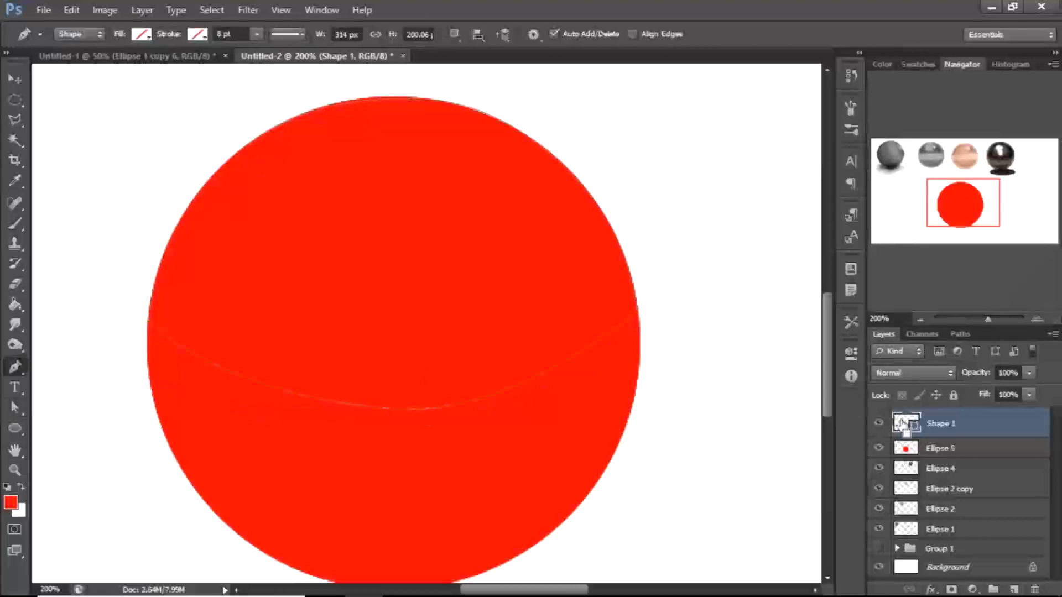
# Rasterize the Shape 1 layer that covers the circle's upper part
pyautogui.hotkey('ctrl', '-')
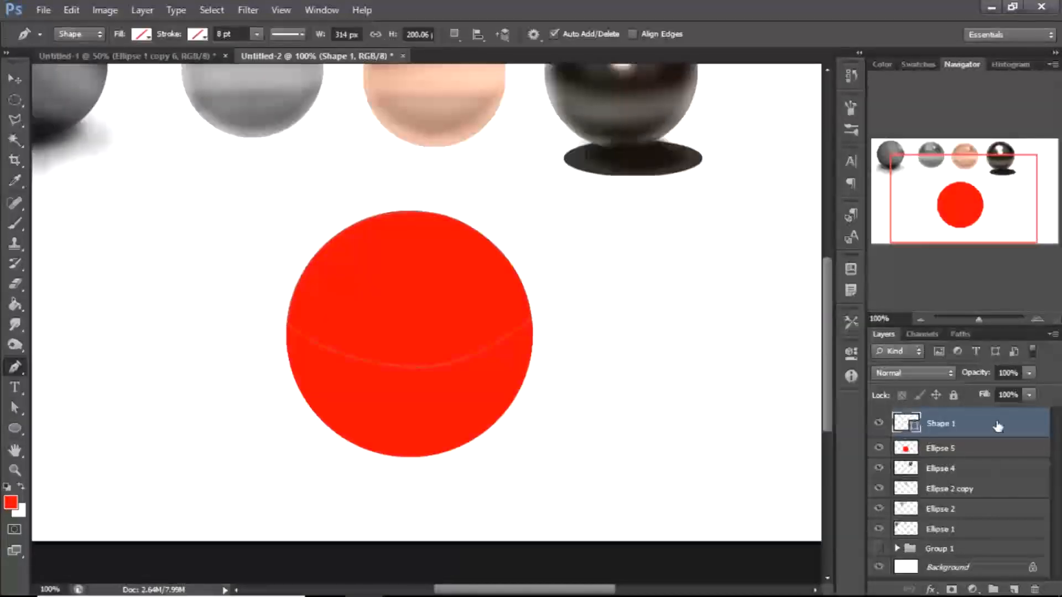
pyautogui.rightClick(997, 423)
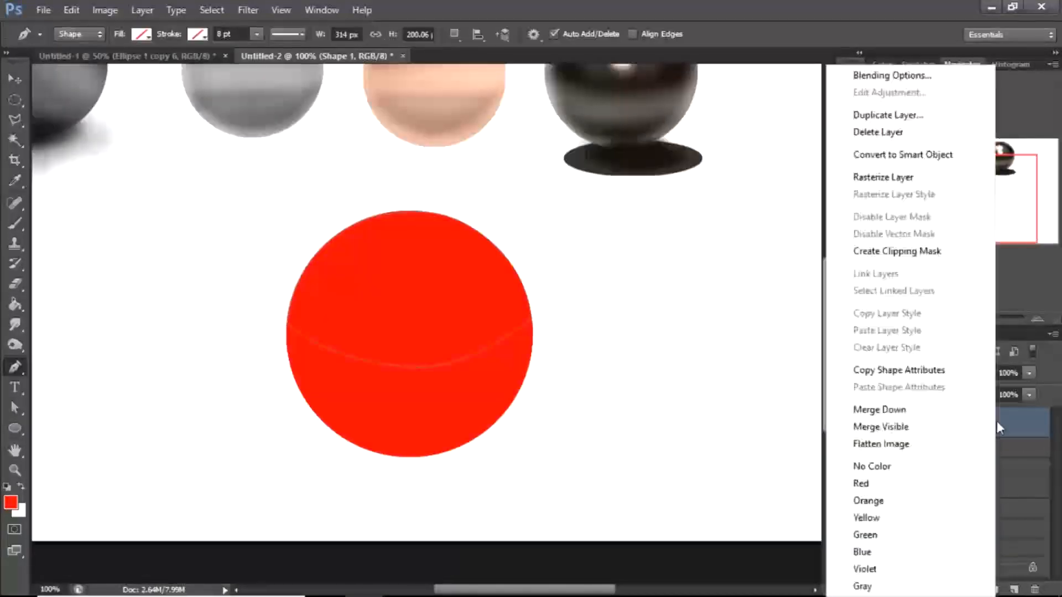
pyautogui.click(874, 182)
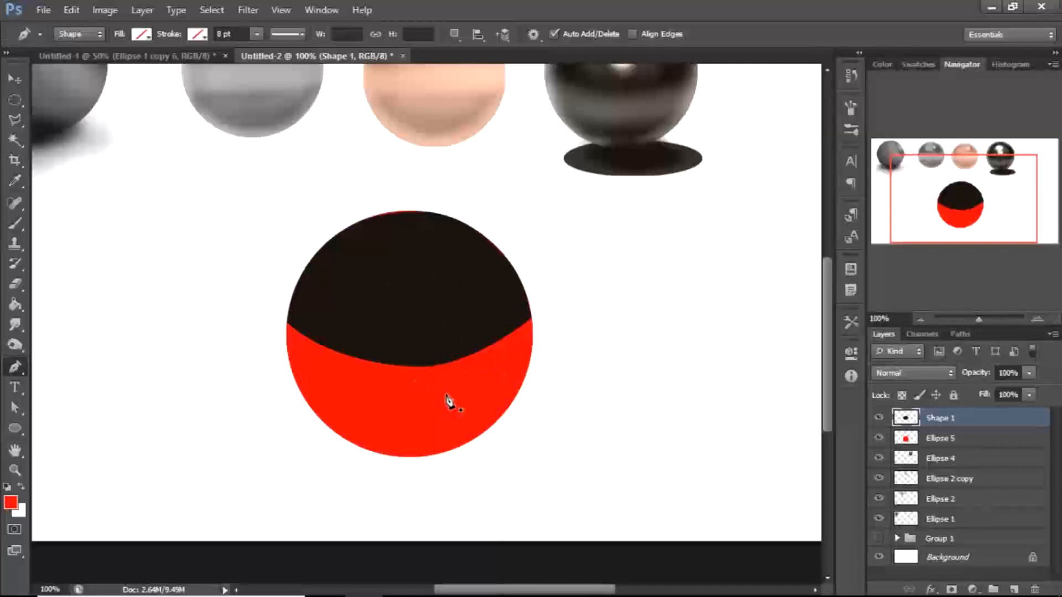
# Set the foreground colour to the pure red #fc0000
pyautogui.press('i')
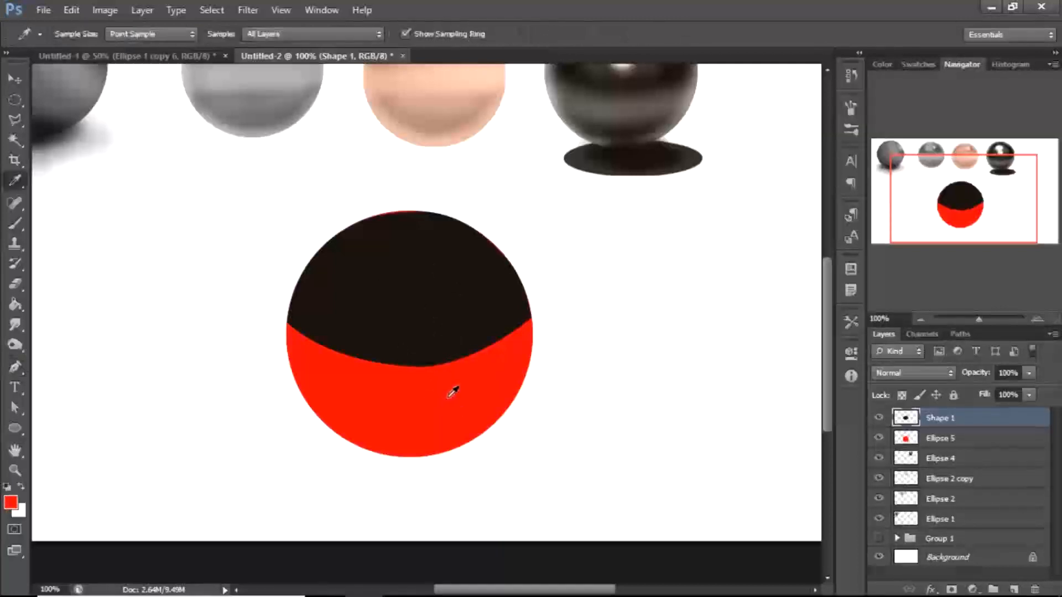
pyautogui.click(11, 503)
pyautogui.moveTo(644, 302); pyautogui.dragTo(661, 299)
pyautogui.moveTo(664, 297); pyautogui.dragTo(665, 294)
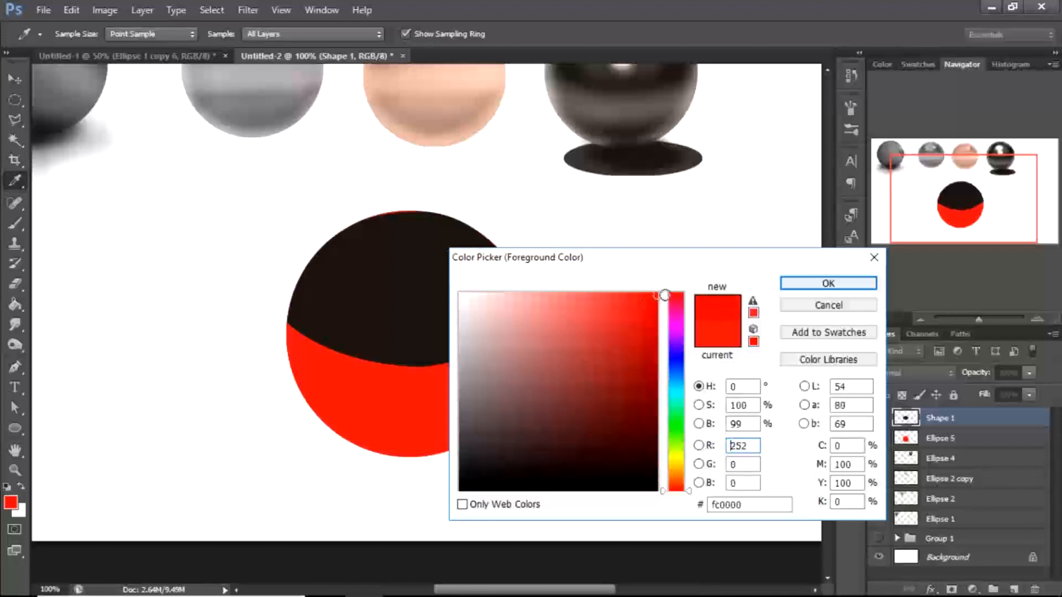
pyautogui.click(698, 405)
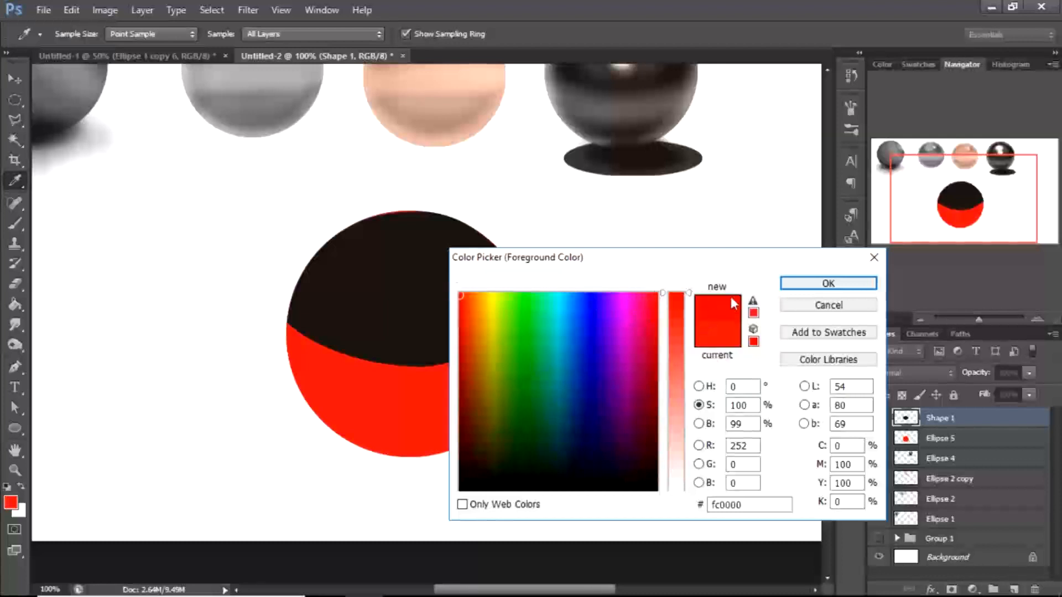
pyautogui.click(804, 285)
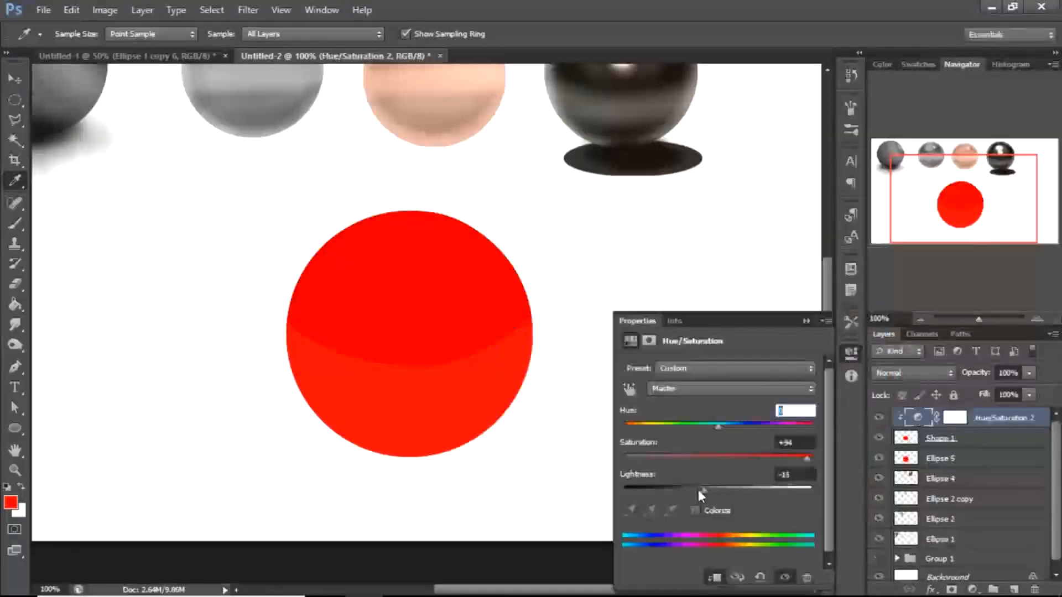
# Set the clipped Hue/Saturation adjustment's lightness to -20 and merge the adjustment with the Shape 1 layer
pyautogui.moveTo(698, 490)
pyautogui.mouseDown()
pyautogui.moveTo(678, 490)
pyautogui.moveTo(696, 489)
pyautogui.mouseUp()
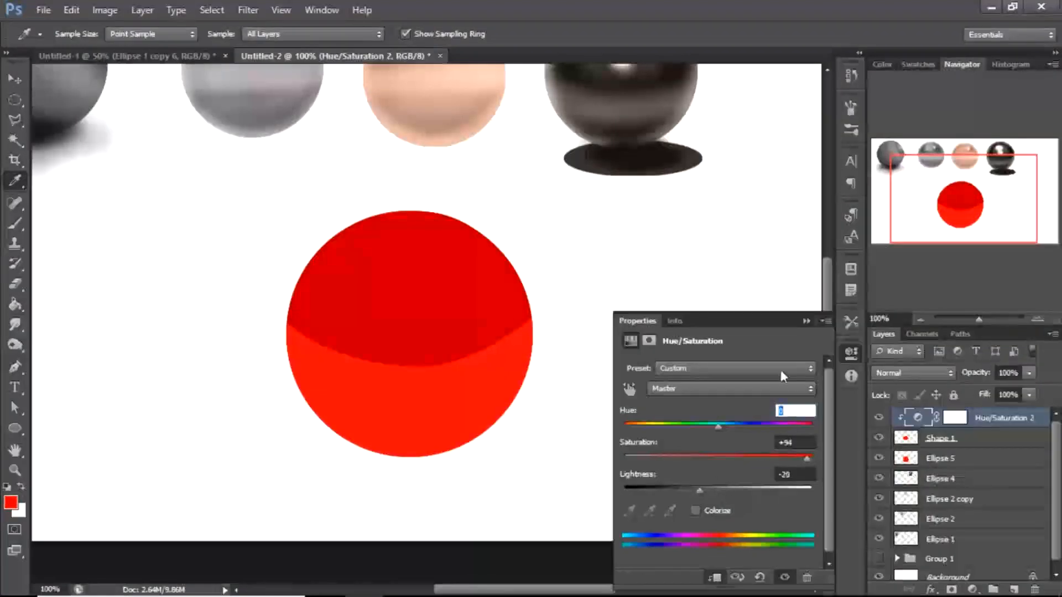
pyautogui.click(806, 321)
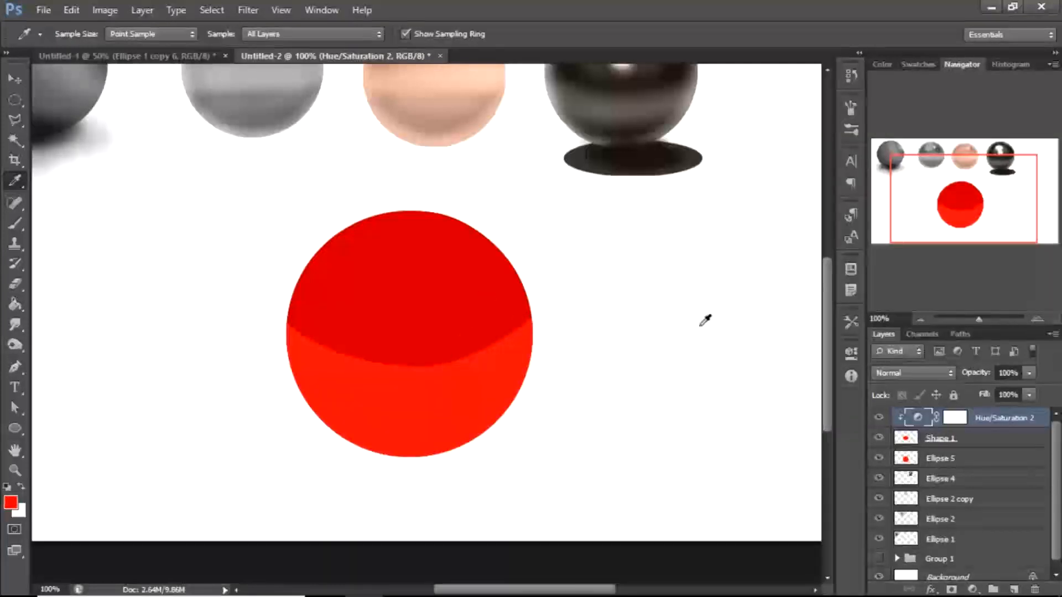
pyautogui.keyDown('shift'); pyautogui.click(966, 441); pyautogui.keyUp('shift')
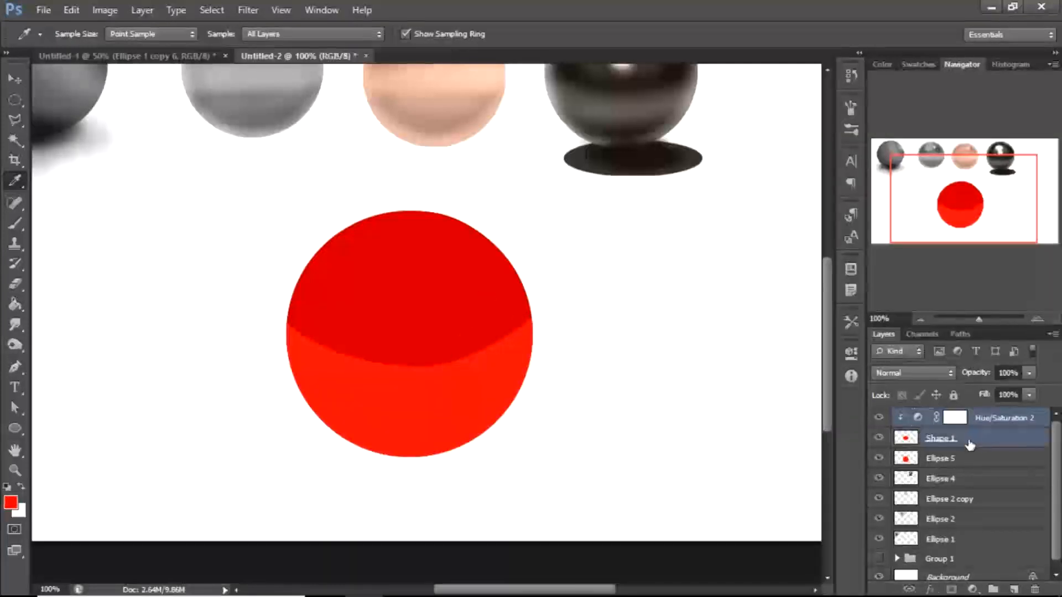
pyautogui.hotkey('ctrl', 'e')
pyautogui.click(879, 418)
pyautogui.click(879, 419)
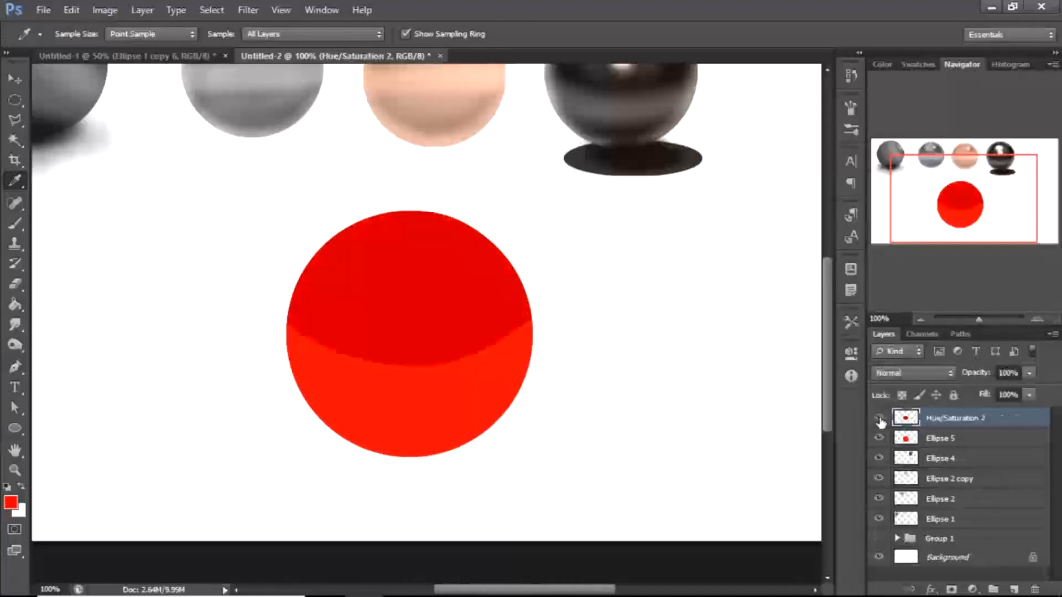
pyautogui.click(936, 442)
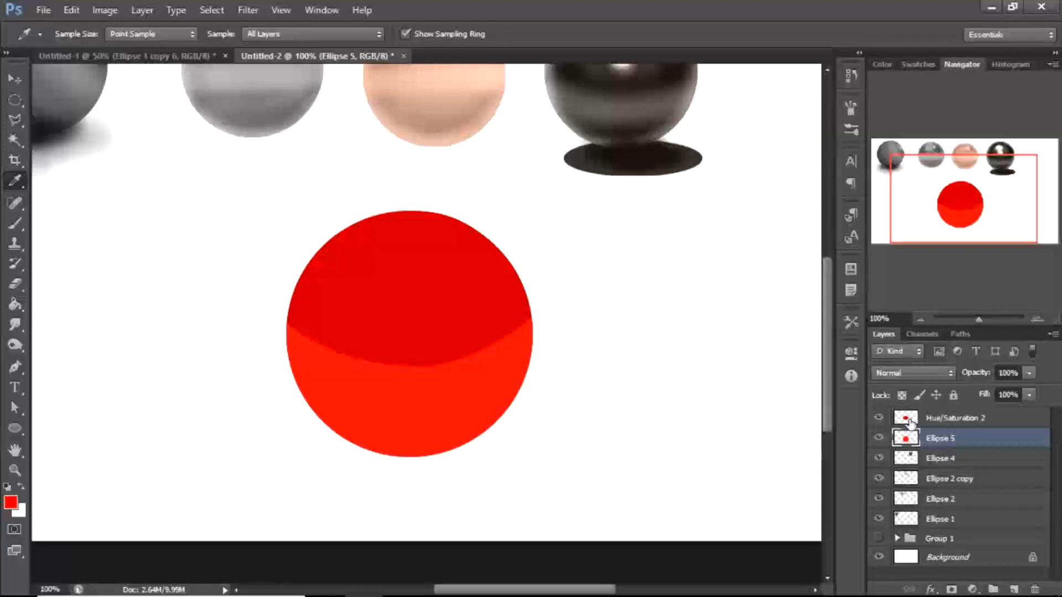
pyautogui.click(909, 423)
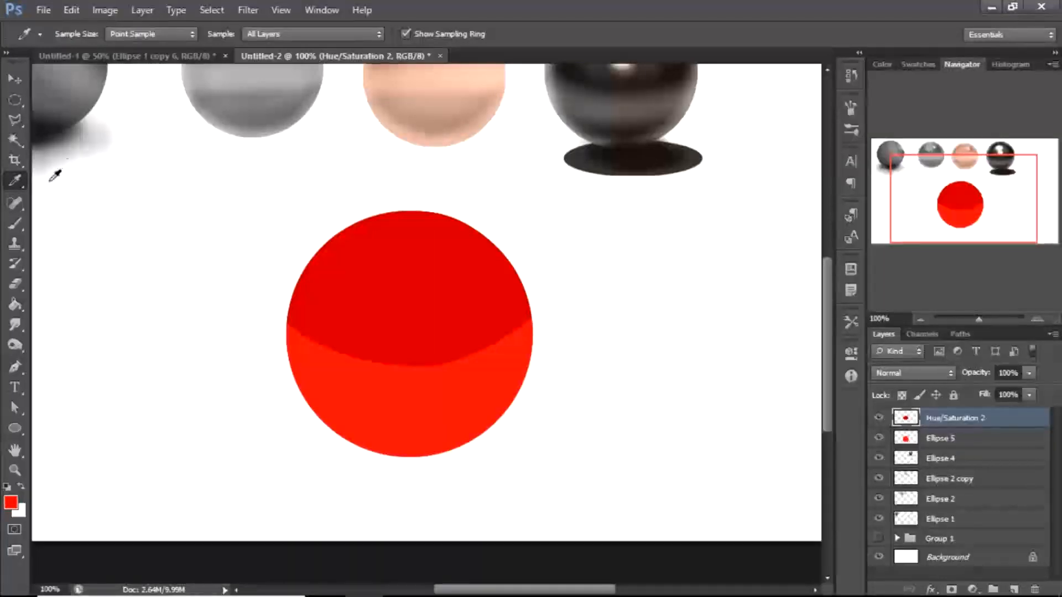
pyautogui.press('v')
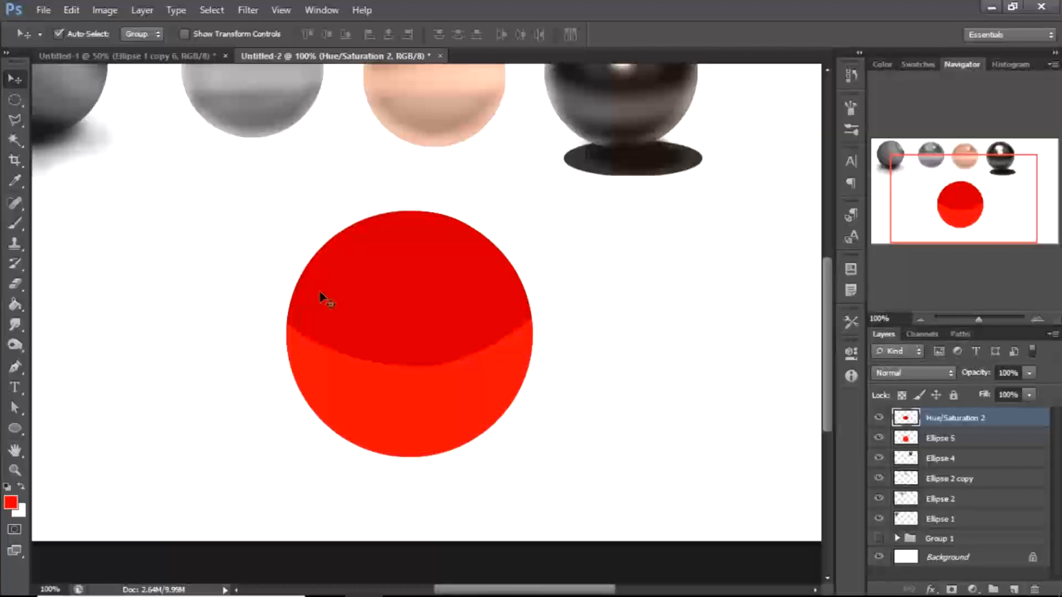
pyautogui.hotkey('ctrl', '+')
pyautogui.hotkey('ctrl', '+')
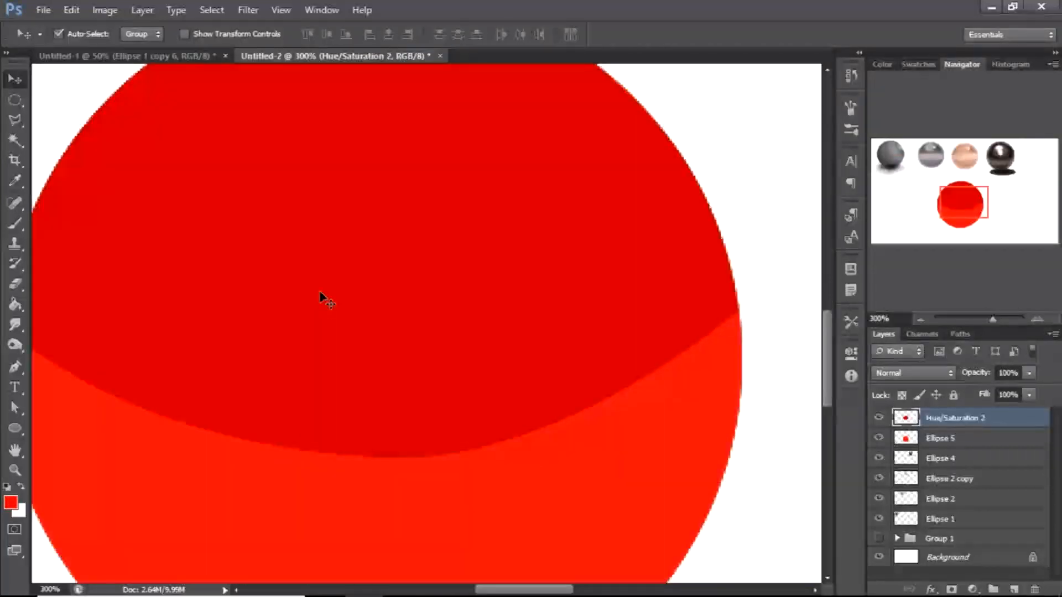
pyautogui.hotkey('ctrl', '-')
pyautogui.hotkey('ctrl', '-')
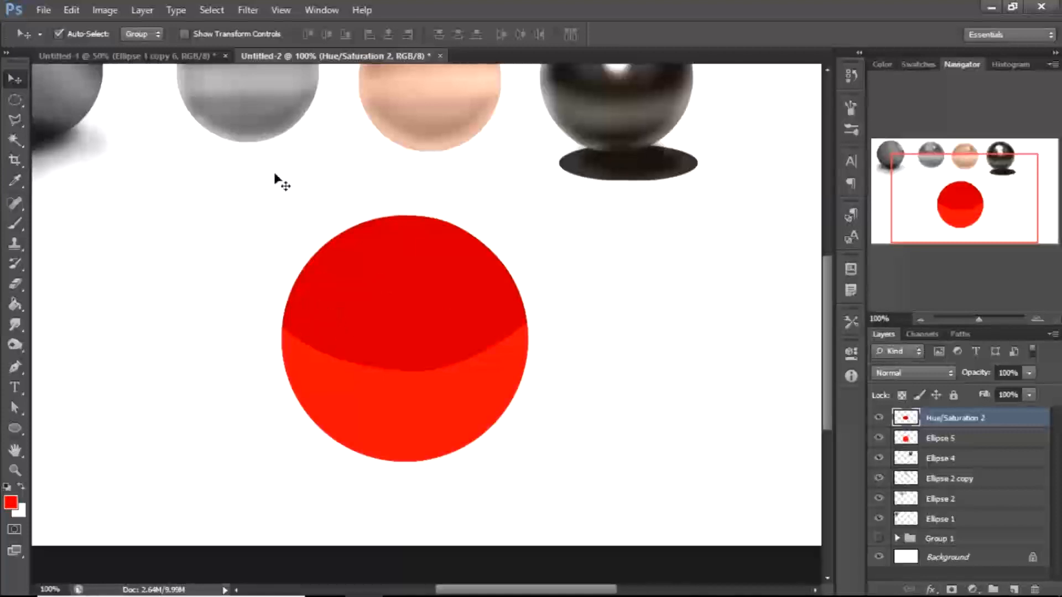
pyautogui.press('p')
pyautogui.click(349, 276)
pyautogui.click(369, 303)
pyautogui.click(343, 331)
pyautogui.click(342, 346)
pyautogui.click(341, 362)
pyautogui.moveTo(306, 310); pyautogui.dragTo(308, 293)
pyautogui.hotkey('ctrl', 'alt', 'z')
pyautogui.hotkey('ctrl', 'alt', 'z')
pyautogui.click(351, 343)
pyautogui.hotkey('ctrl', 'alt', 'z')
pyautogui.hotkey('ctrl', 'alt', 'z')
pyautogui.hotkey('ctrl', 'alt', 'z')
# Draw a curved four-sided highlight shape about 70 × 96 px with the Pen in the sphere's upper-left area and rasterize its layer
pyautogui.click(337, 271)
pyautogui.click(359, 308)
pyautogui.moveTo(332, 344); pyautogui.dragTo(331, 353)
pyautogui.moveTo(305, 313); pyautogui.dragTo(358, 251)
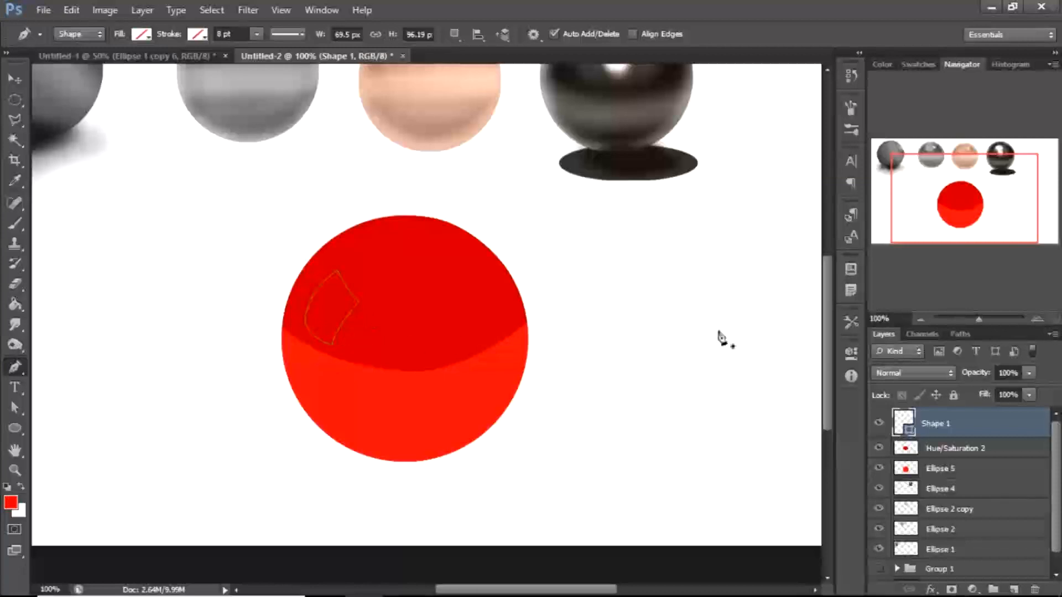
pyautogui.rightClick(972, 425)
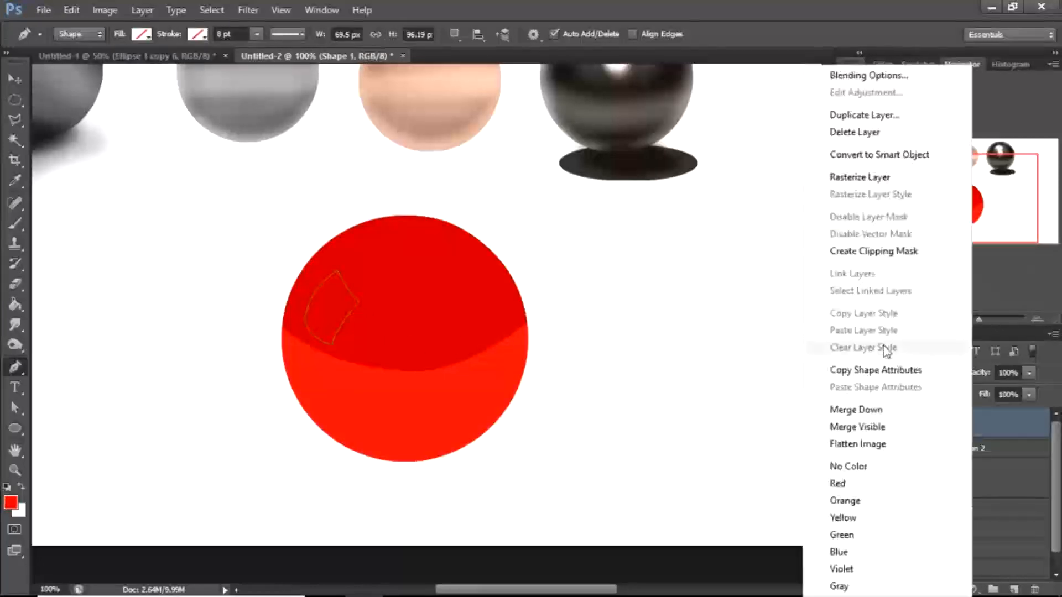
pyautogui.click(860, 177)
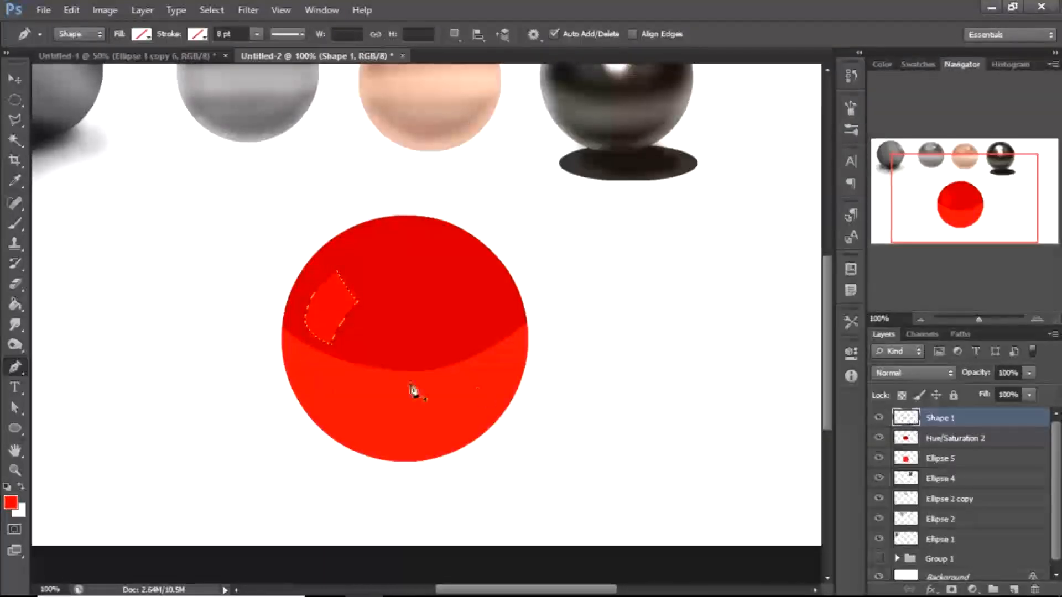
# Set the foreground colour to the light red #f25f5f
pyautogui.press('i')
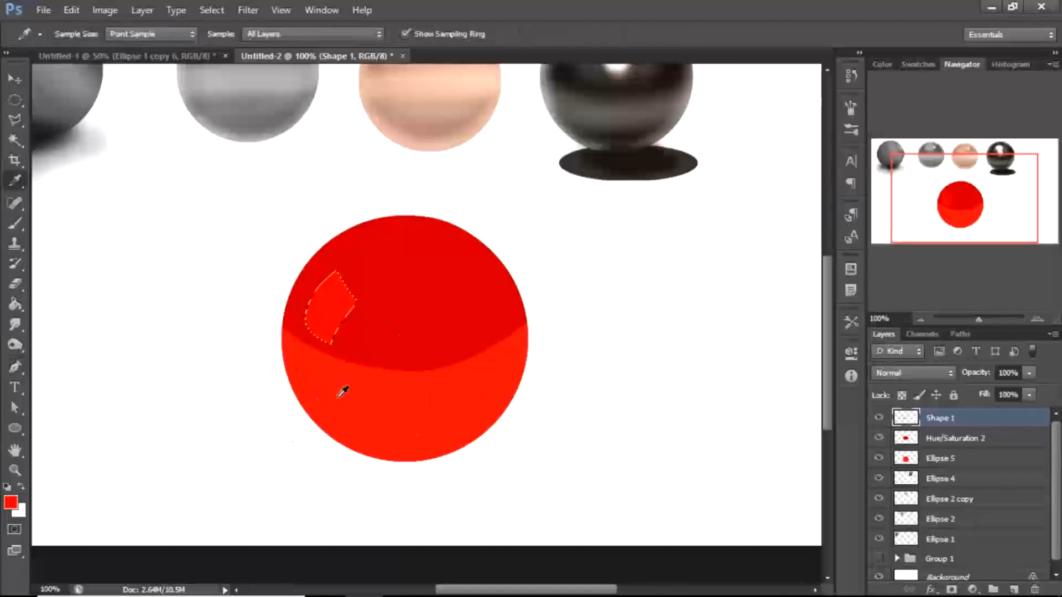
pyautogui.click(16, 497)
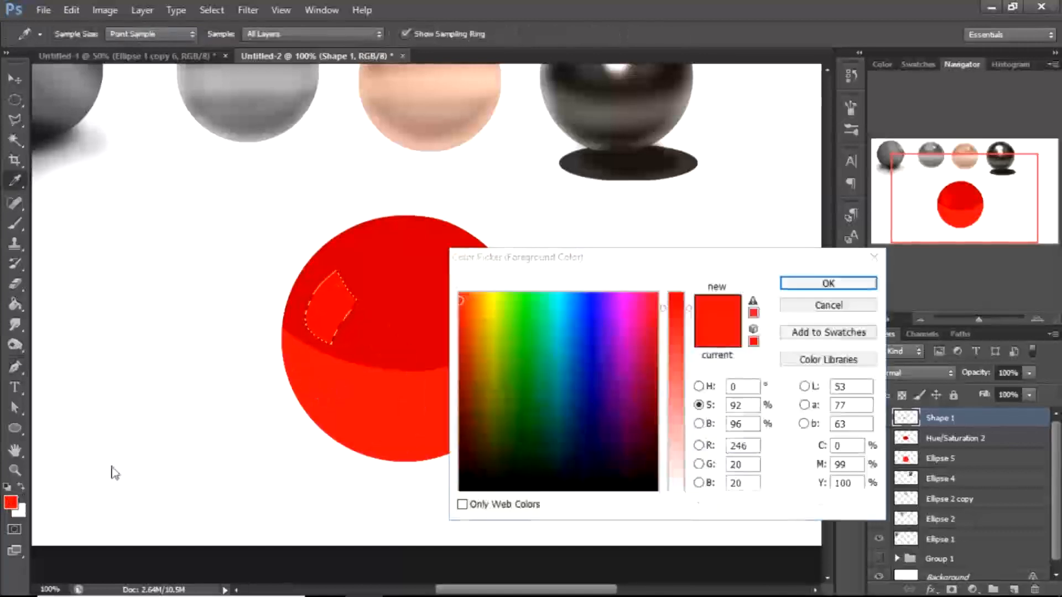
pyautogui.click(699, 386)
pyautogui.click(570, 303)
pyautogui.click(593, 303)
pyautogui.click(579, 302)
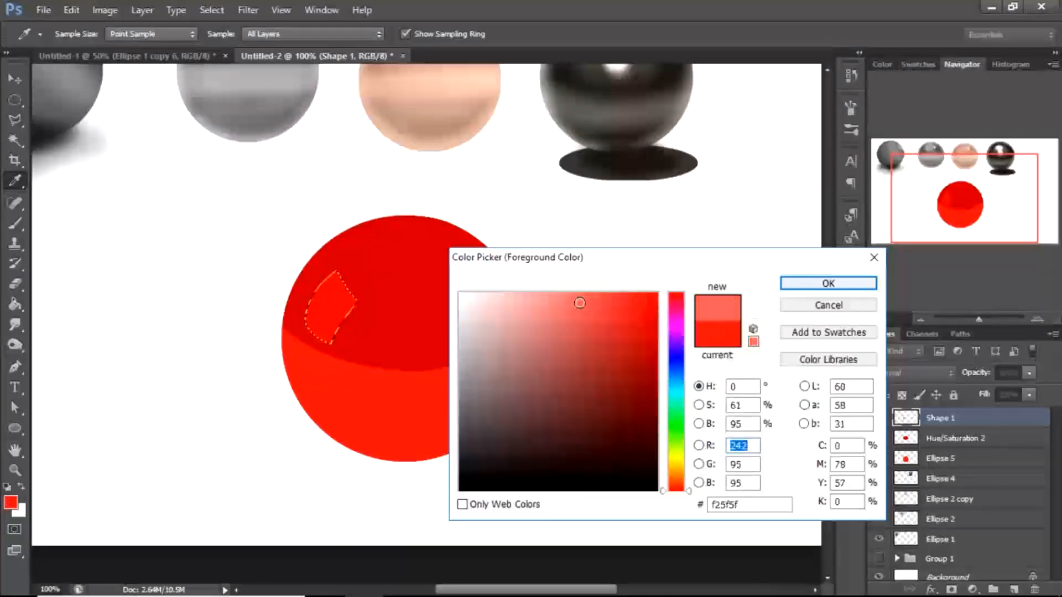
pyautogui.click(824, 285)
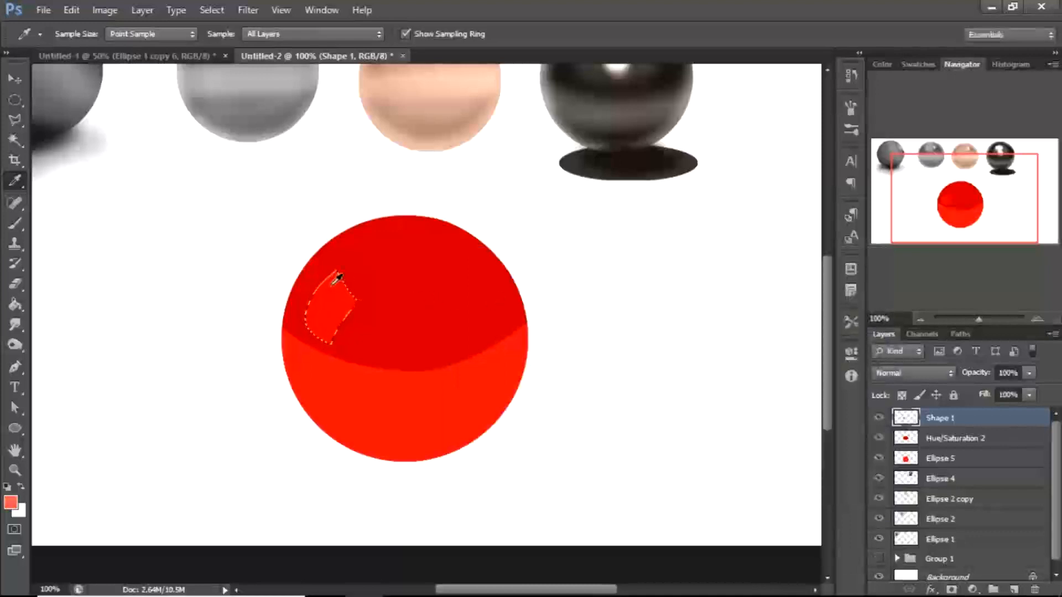
# Paint the selected highlight shape with the light red using a soft 45 px brush
pyautogui.press('b')
pyautogui.moveTo(332, 286); pyautogui.dragTo(333, 293)
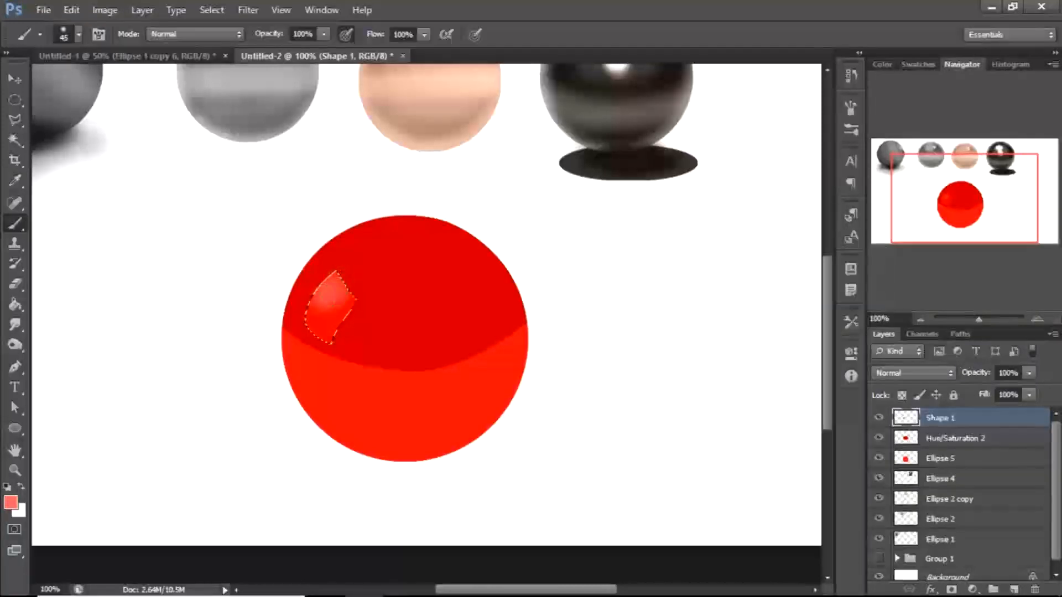
pyautogui.moveTo(321, 324); pyautogui.dragTo(324, 305)
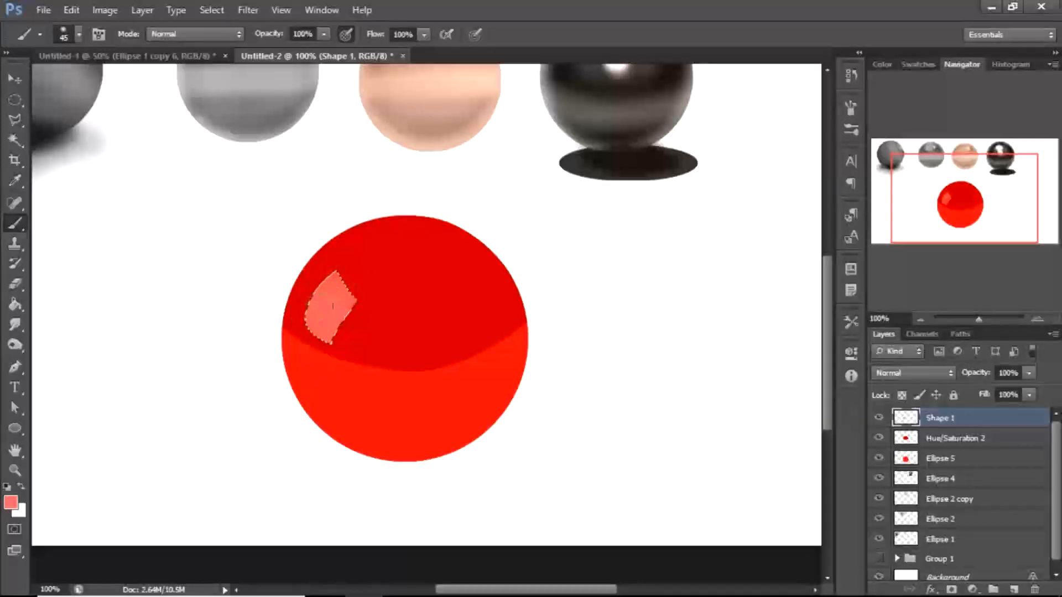
# Change the foreground colour to a paler, less saturated pink of the same hue
pyautogui.click(10, 503)
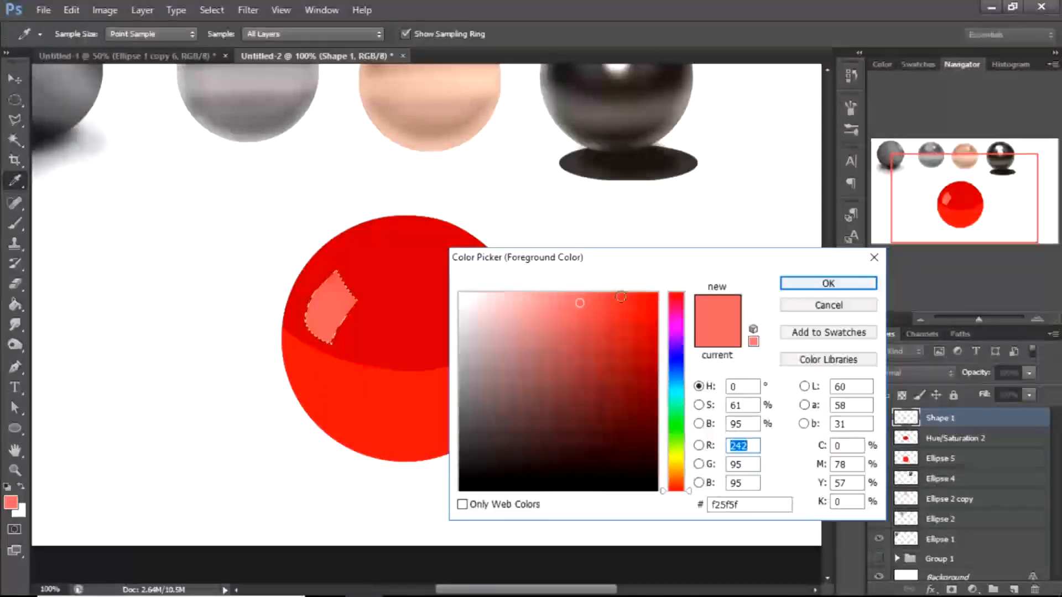
pyautogui.click(866, 282)
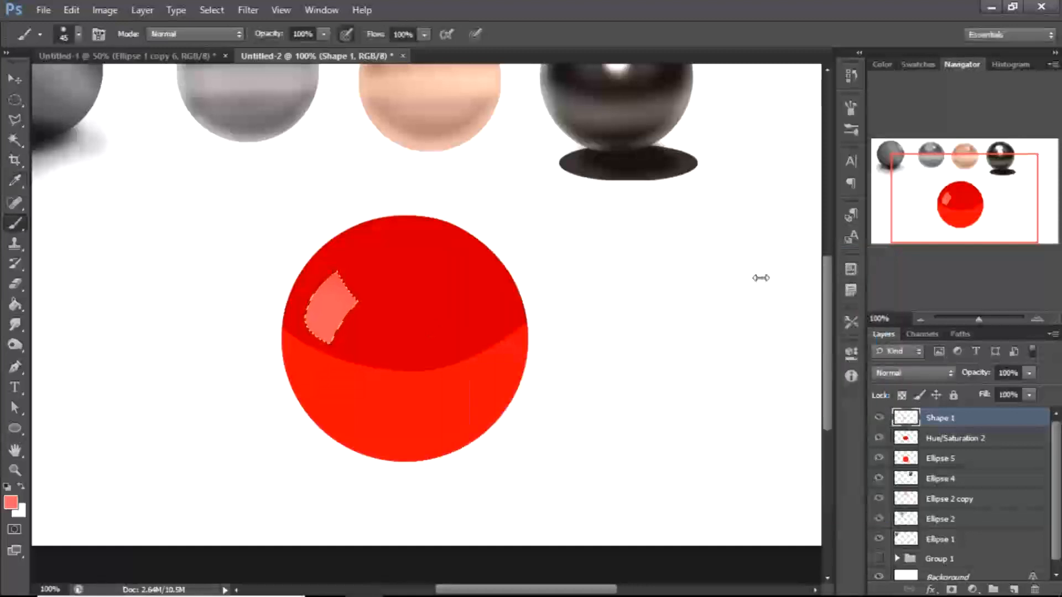
pyautogui.click(10, 503)
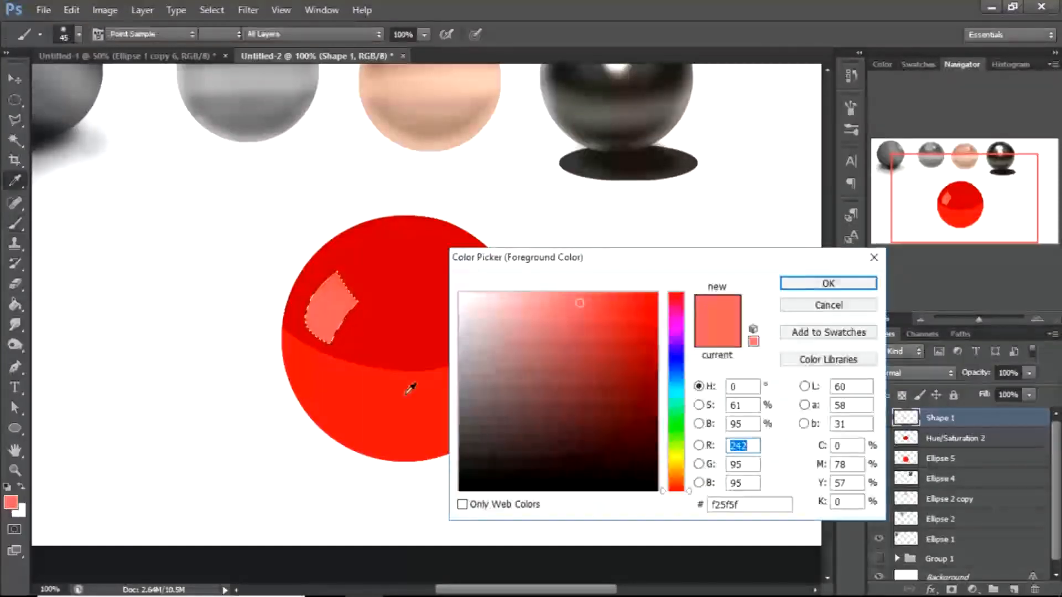
pyautogui.moveTo(580, 303); pyautogui.dragTo(545, 297)
pyautogui.click(828, 284)
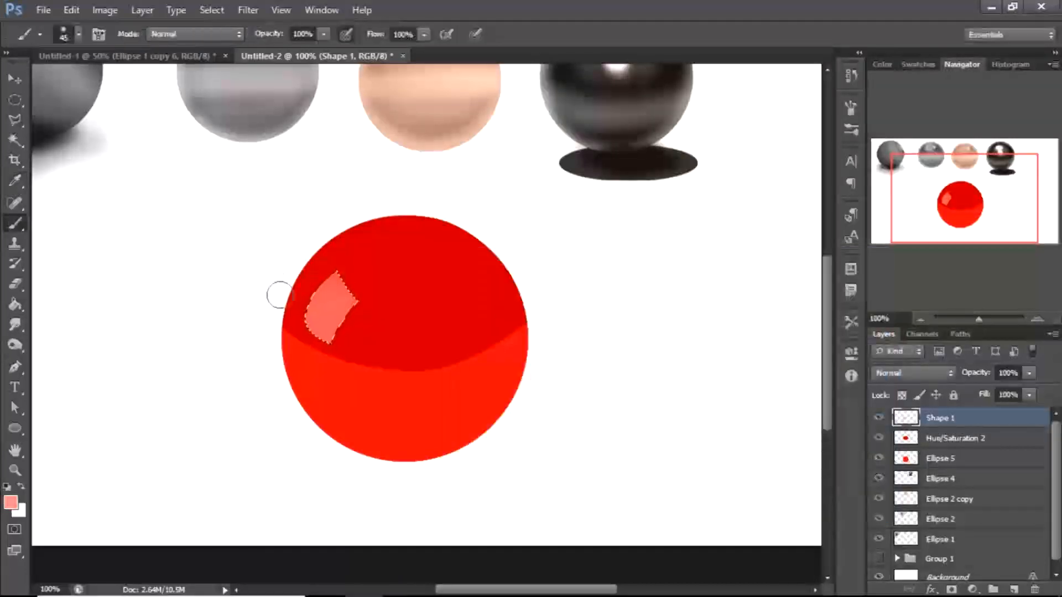
# Brush the paler pink over the selected highlight shape and clear the selection
pyautogui.moveTo(320, 299)
pyautogui.mouseDown()
pyautogui.moveTo(344, 283)
pyautogui.moveTo(319, 302)
pyautogui.moveTo(321, 329)
pyautogui.moveTo(351, 325)
pyautogui.mouseUp()
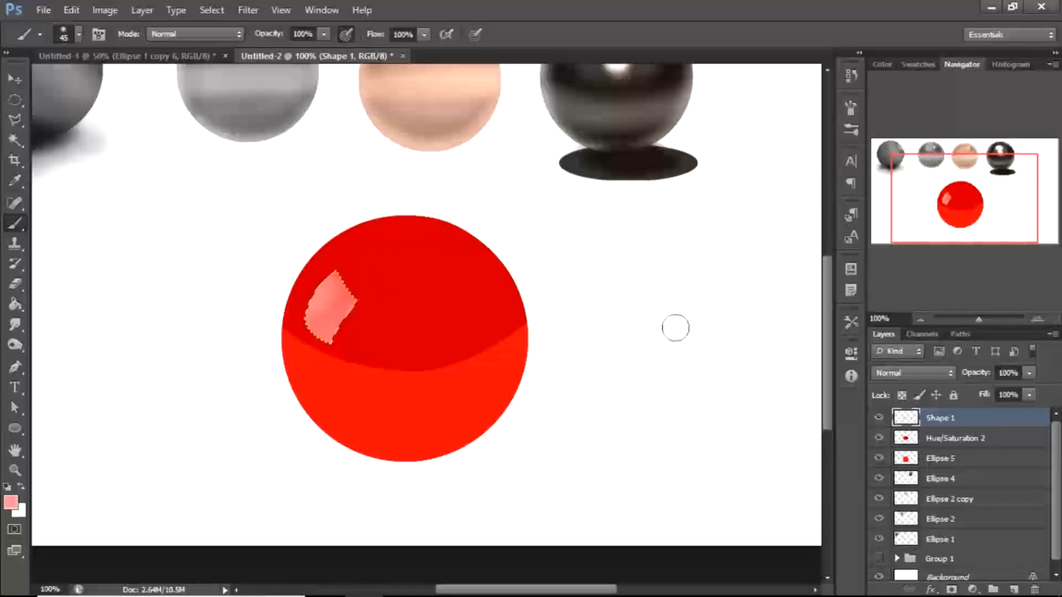
pyautogui.hotkey('ctrl', 'd')
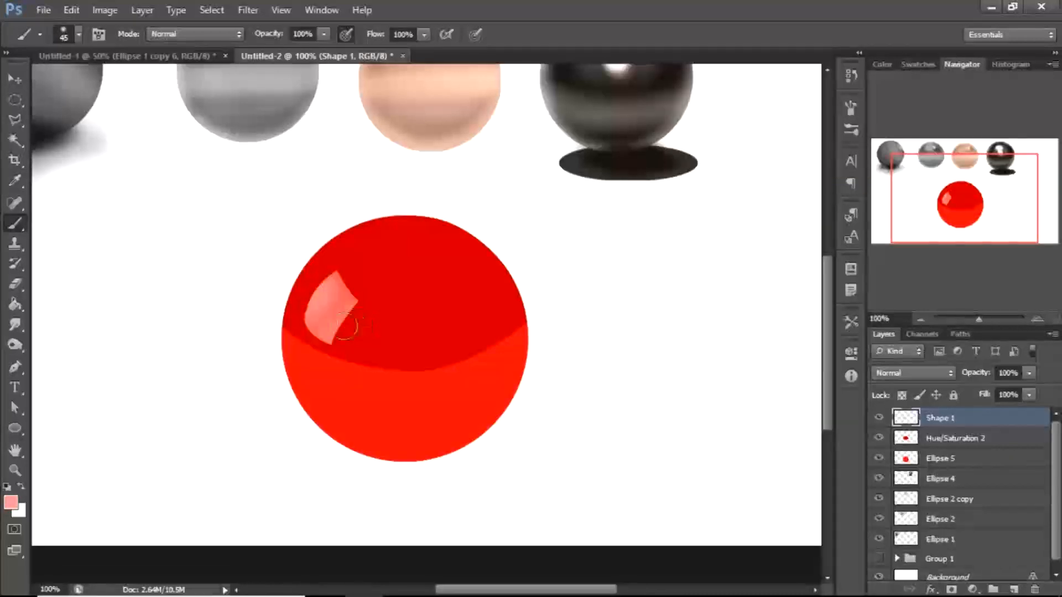
# Duplicate the highlight shape and place the copy directly below it in the sphere's lighter lower half
pyautogui.press('alt')
pyautogui.press('v')
pyautogui.click(617, 30)
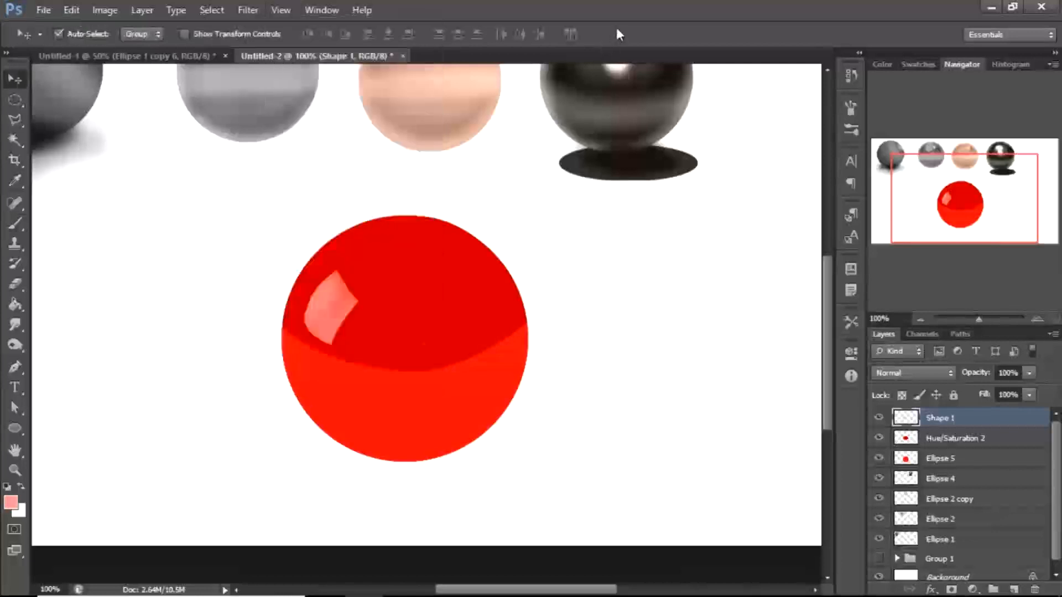
pyautogui.moveTo(325, 329); pyautogui.dragTo(333, 398)
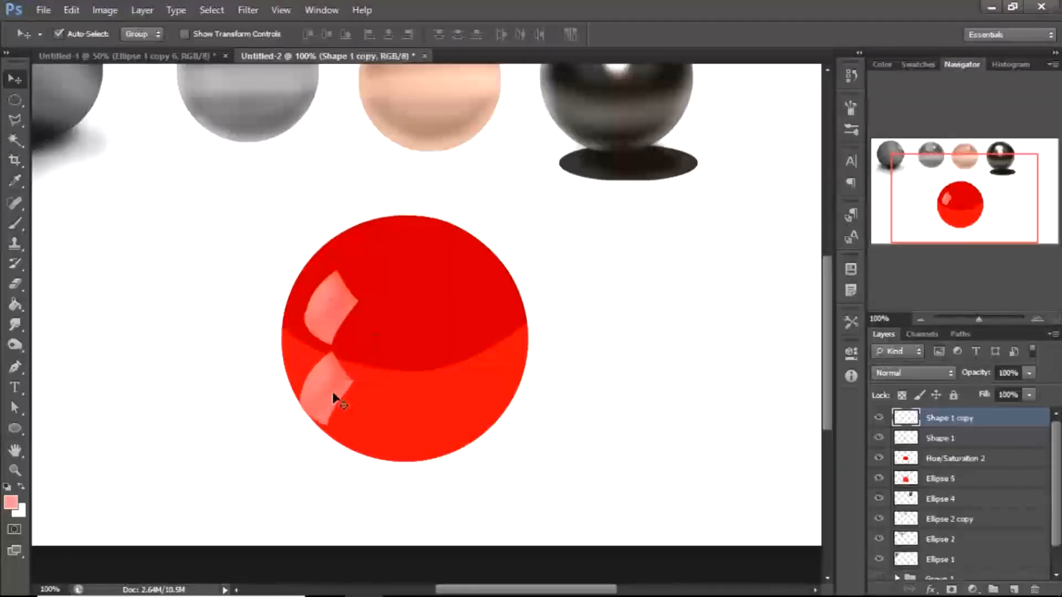
# Flip the copied highlight vertically, rotate it to about -144.7° and move it up against the original highlight
pyautogui.hotkey('ctrl', 't')
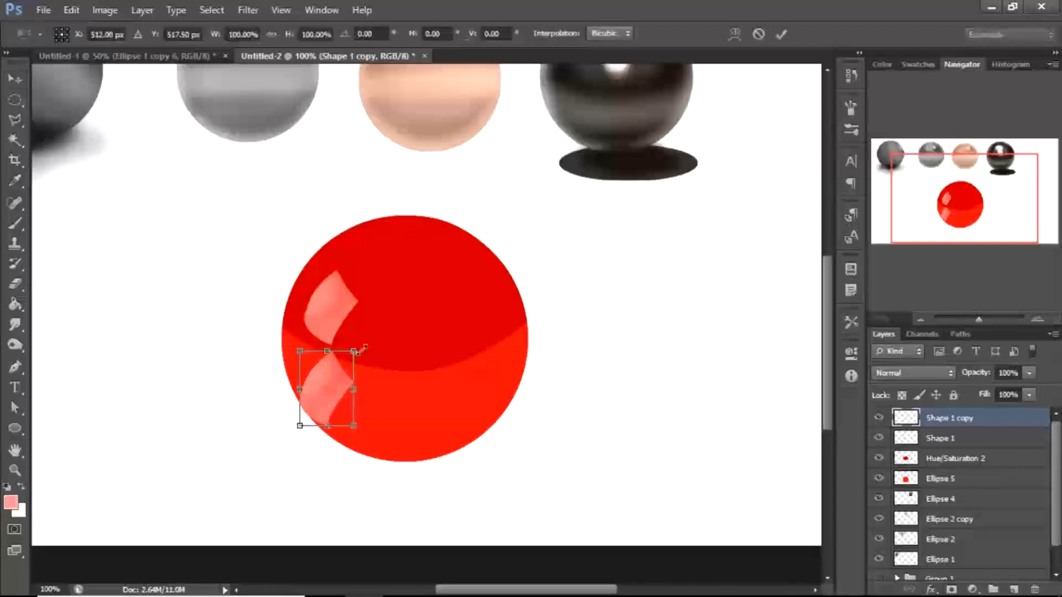
pyautogui.moveTo(362, 340); pyautogui.dragTo(304, 427)
pyautogui.rightClick(339, 402)
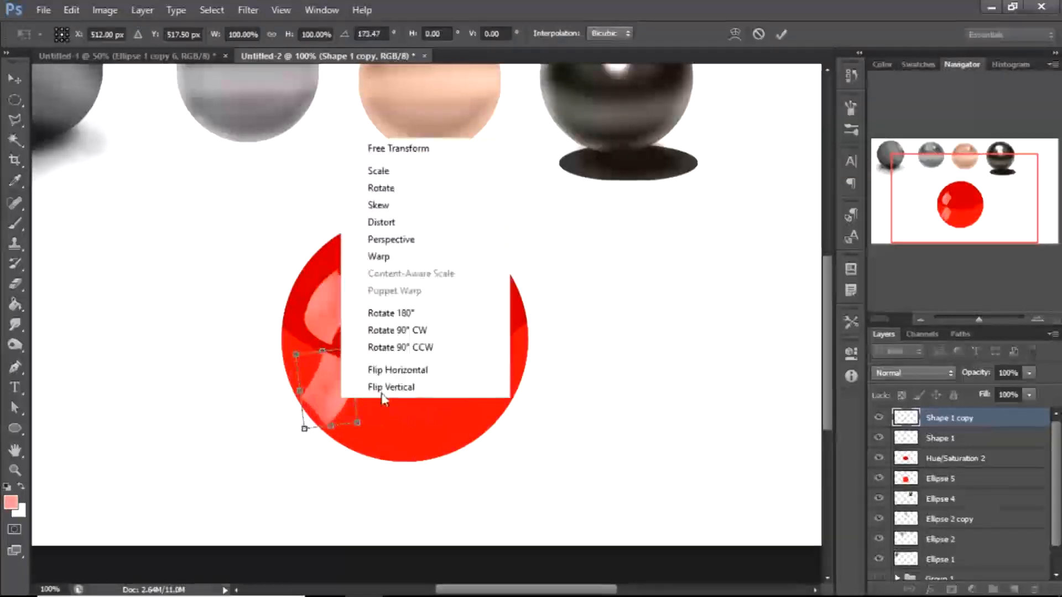
pyautogui.click(397, 369)
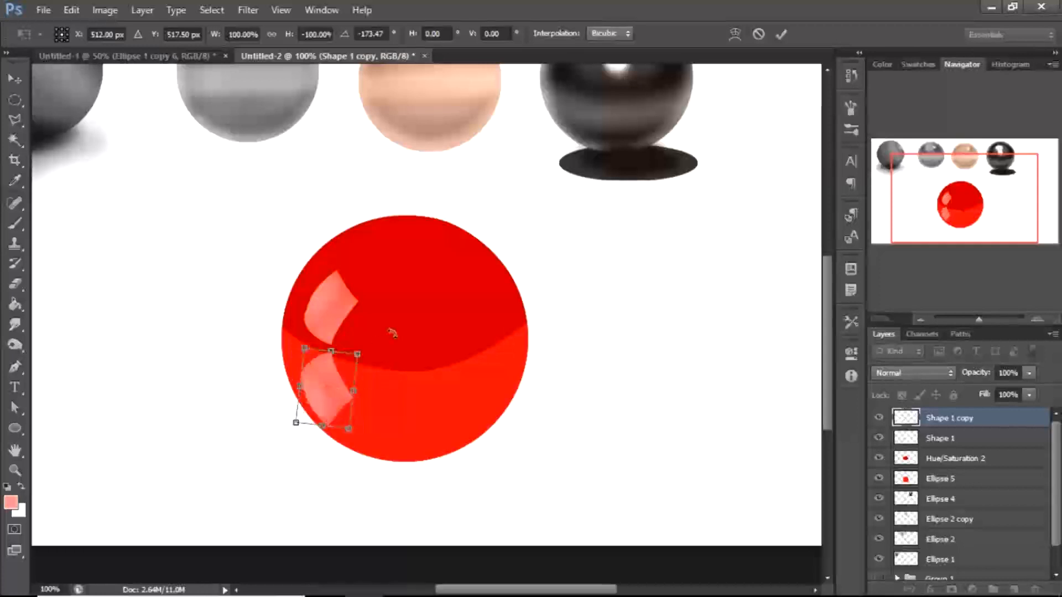
pyautogui.moveTo(374, 348); pyautogui.dragTo(393, 372)
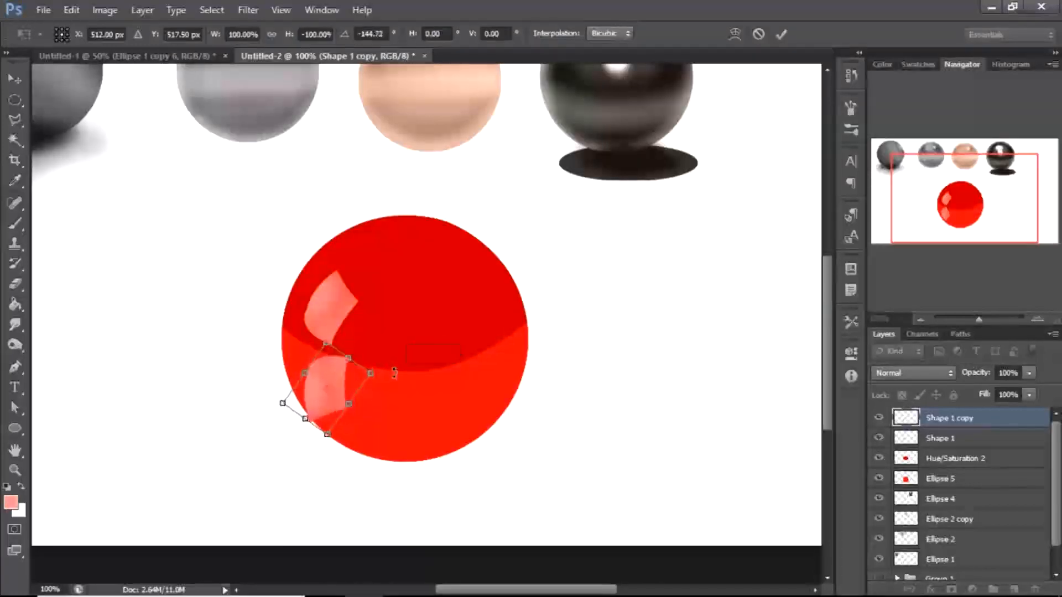
pyautogui.moveTo(329, 390); pyautogui.dragTo(332, 355)
pyautogui.click(326, 385)
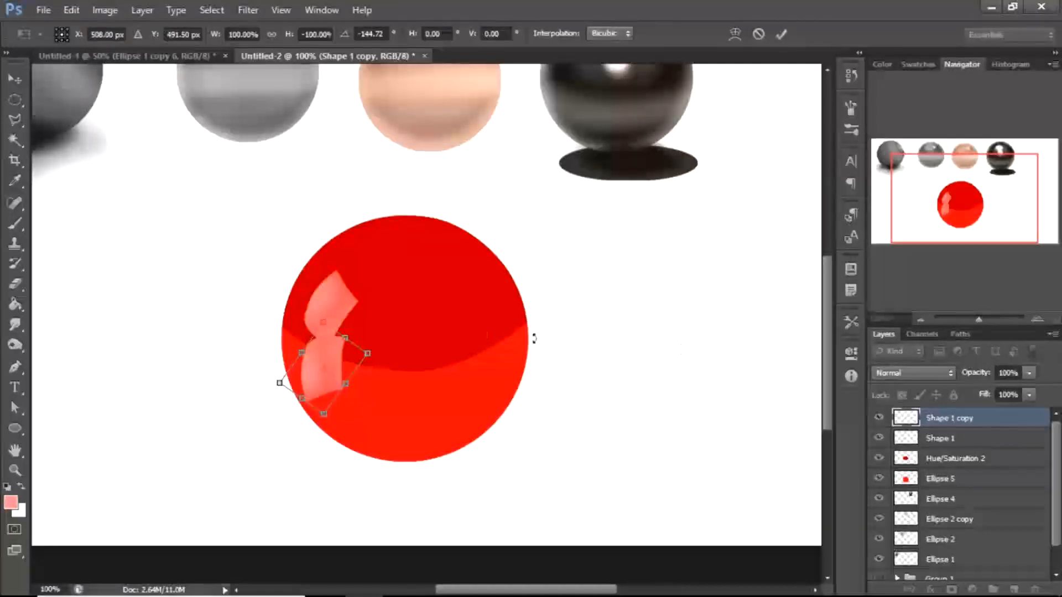
pyautogui.rightClick(316, 364)
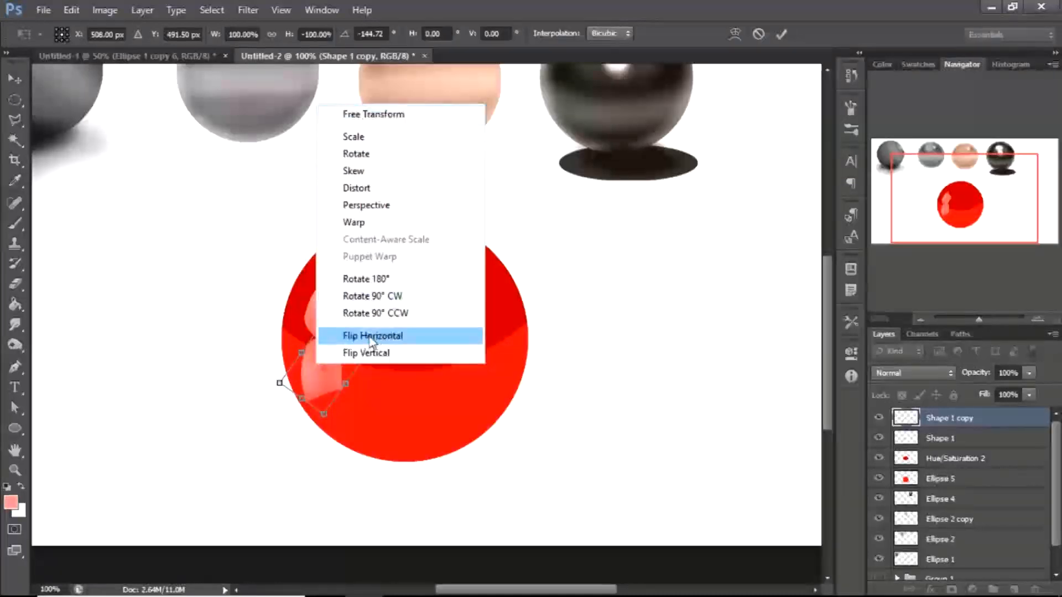
pyautogui.click(782, 34)
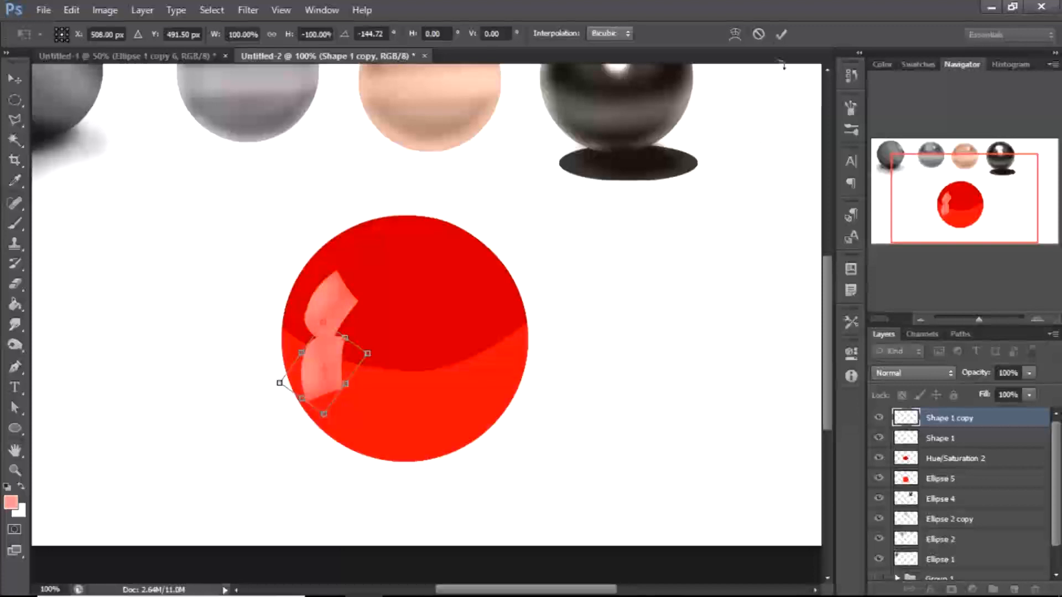
pyautogui.click(781, 34)
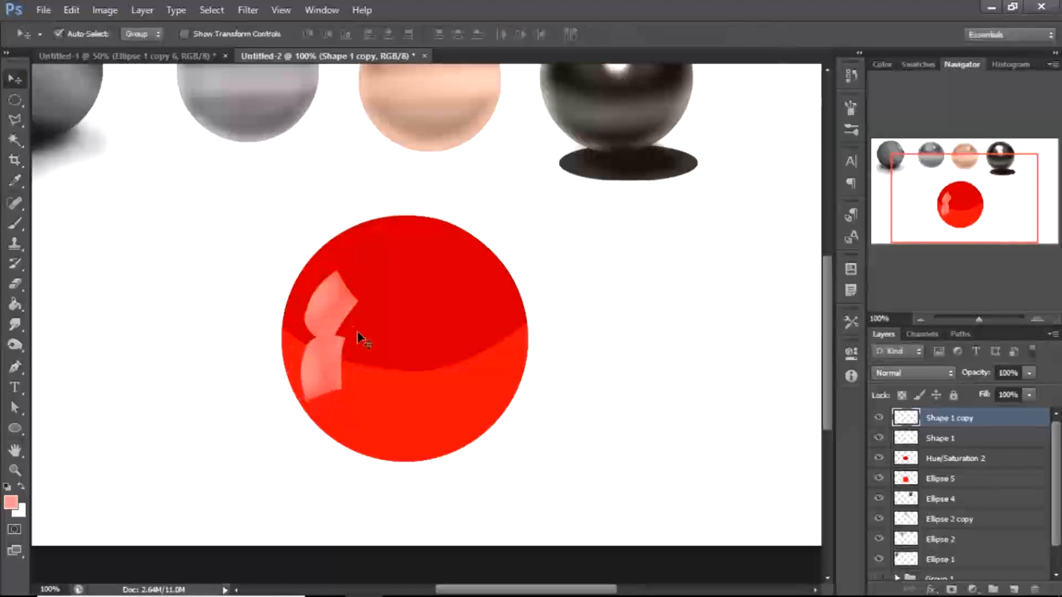
# Move the copied highlight's layer beneath Hue/Saturation 2 and shift both highlights slightly inward from the sphere's left edge
pyautogui.moveTo(1006, 424); pyautogui.dragTo(992, 469)
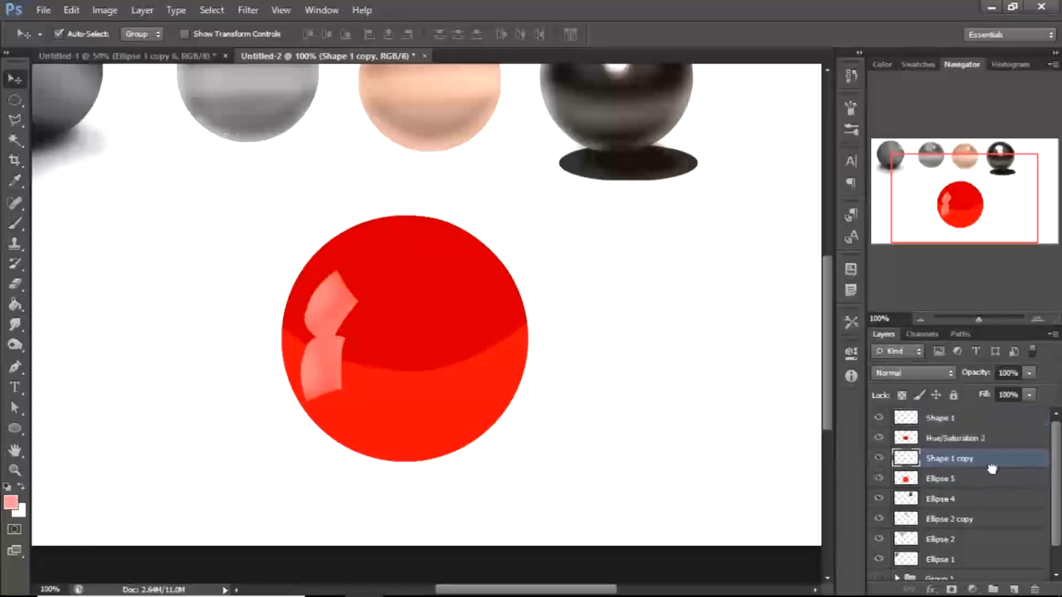
pyautogui.moveTo(329, 319); pyautogui.dragTo(339, 316)
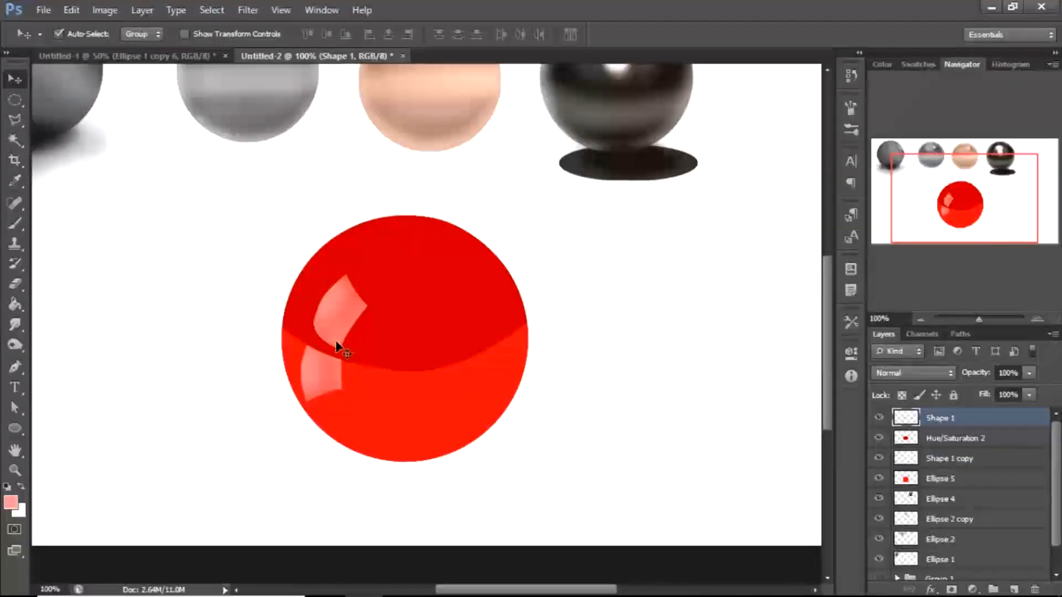
pyautogui.click(321, 378)
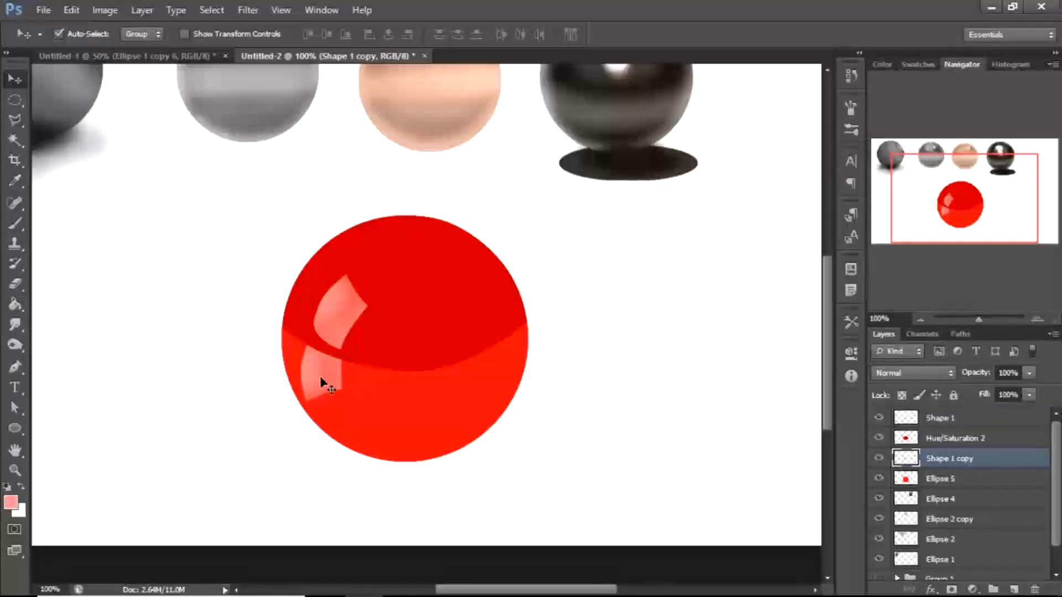
pyautogui.moveTo(327, 385); pyautogui.dragTo(338, 390)
pyautogui.moveTo(344, 330); pyautogui.dragTo(360, 339)
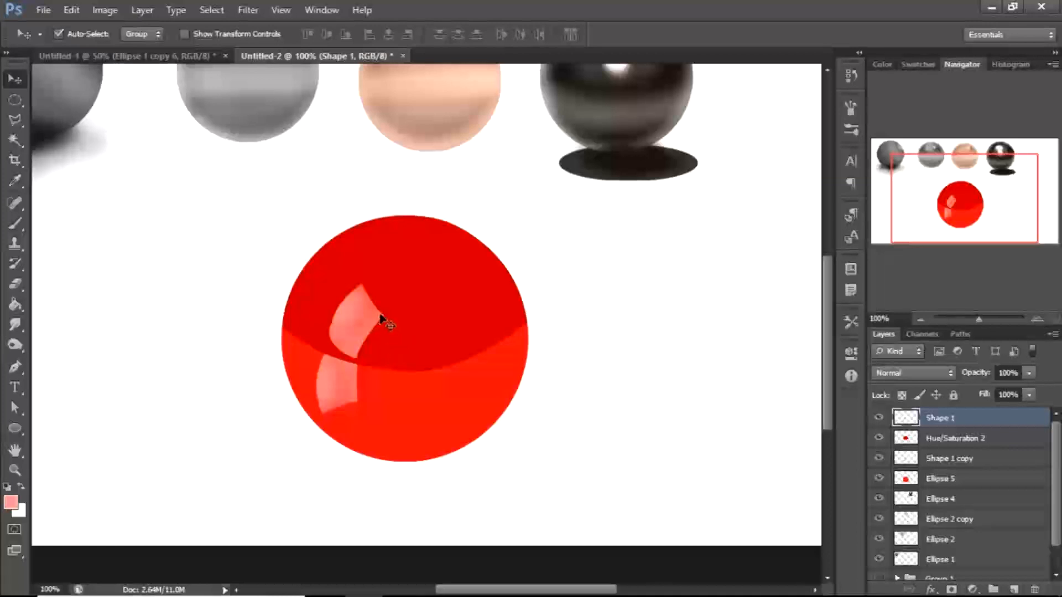
# Add a layer mask to the lower highlight copy and fade out its outer and lower edges with a soft black 45 px brush
pyautogui.click(336, 385)
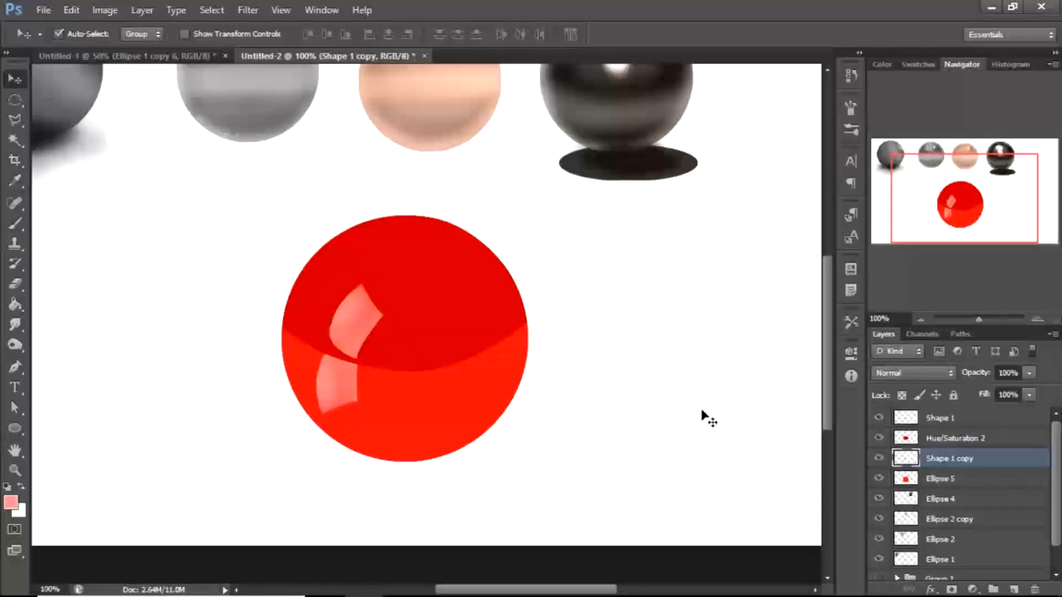
pyautogui.click(972, 589)
pyautogui.press('b')
pyautogui.moveTo(326, 410); pyautogui.dragTo(329, 407)
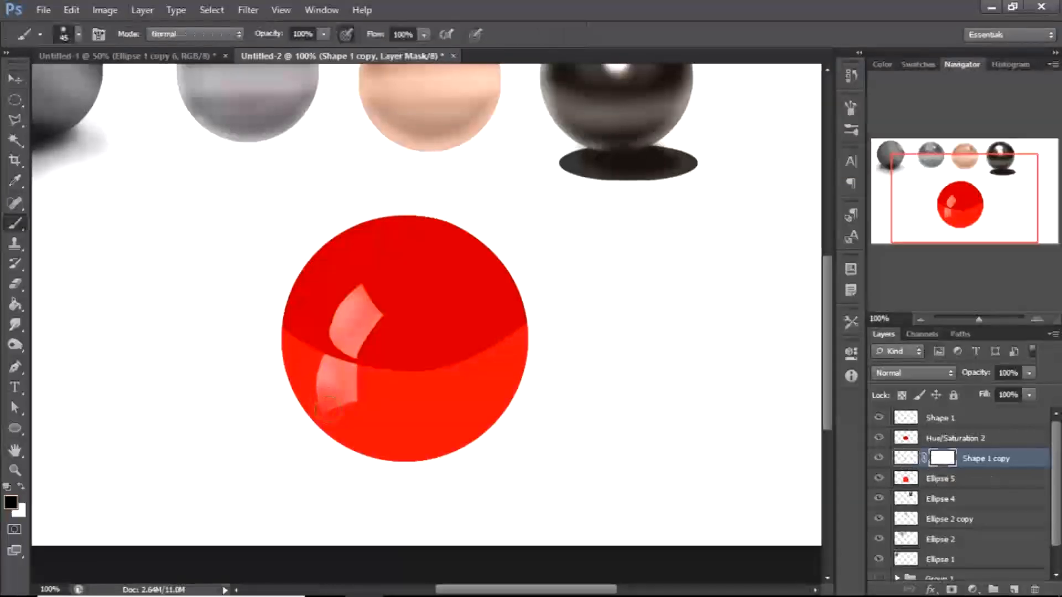
pyautogui.moveTo(303, 399); pyautogui.dragTo(306, 393)
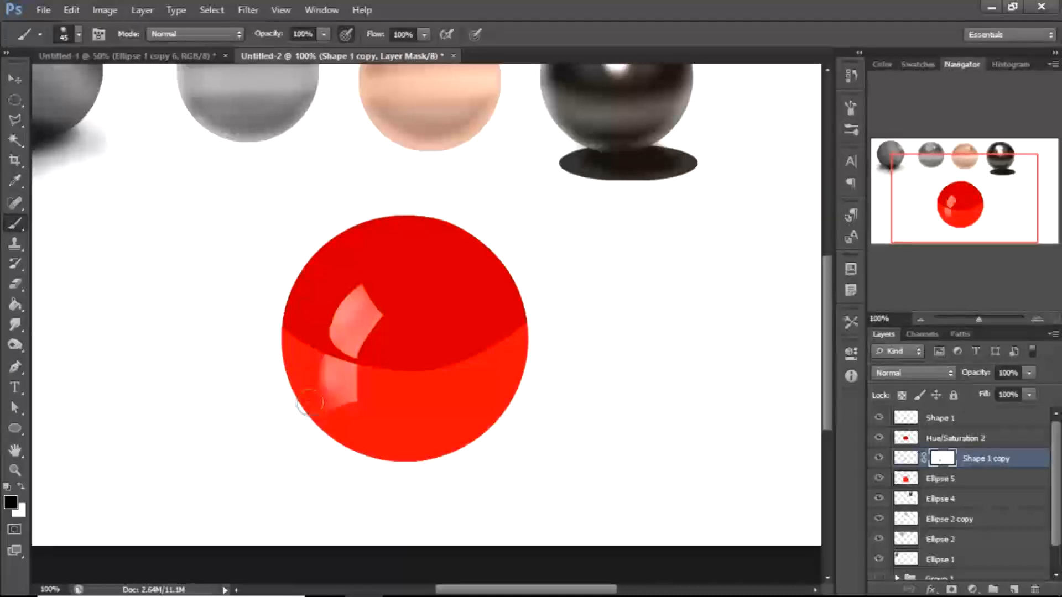
pyautogui.moveTo(350, 412)
pyautogui.mouseDown()
pyautogui.moveTo(373, 360)
pyautogui.moveTo(360, 414)
pyautogui.moveTo(378, 394)
pyautogui.moveTo(333, 414)
pyautogui.mouseUp()
pyautogui.hotkey('ctrl', 'z')
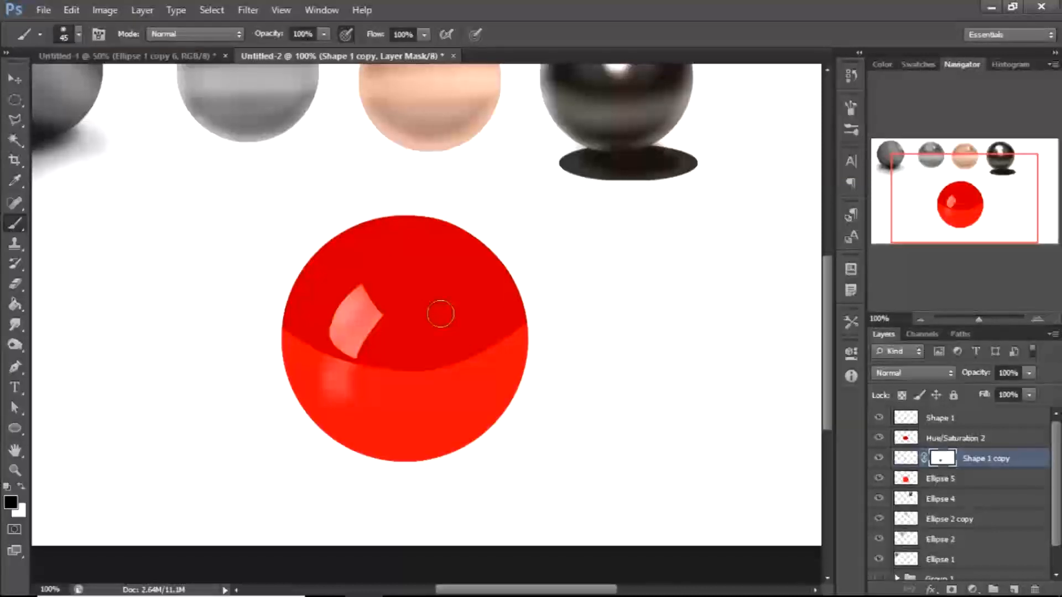
# Draw a curved four-sided highlight about 90 px wide with the Pen in the sphere's upper-right area and load it as a selection on a rasterized layer
pyautogui.press('p')
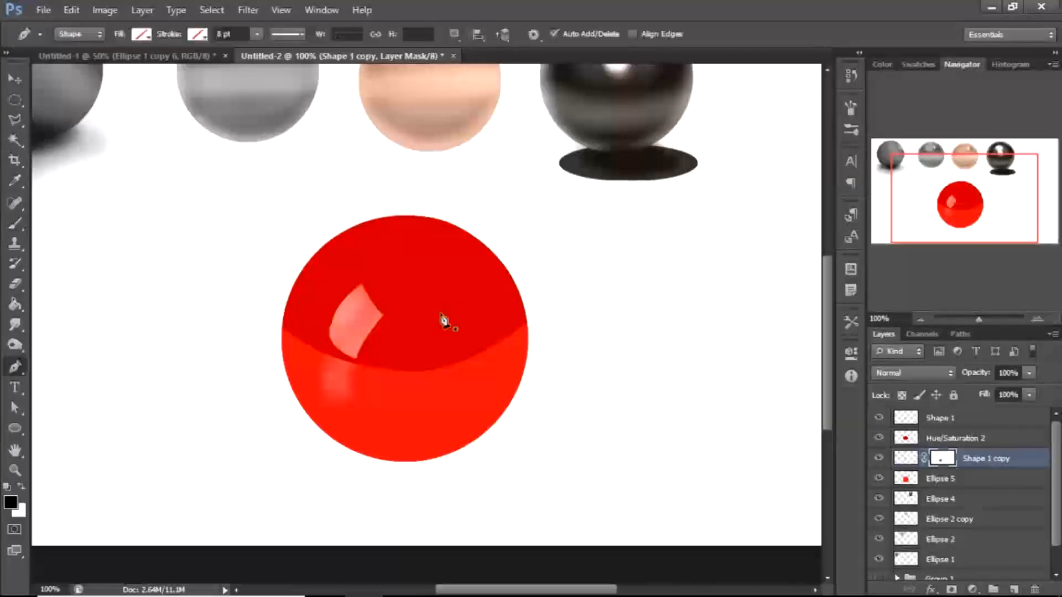
pyautogui.click(438, 286)
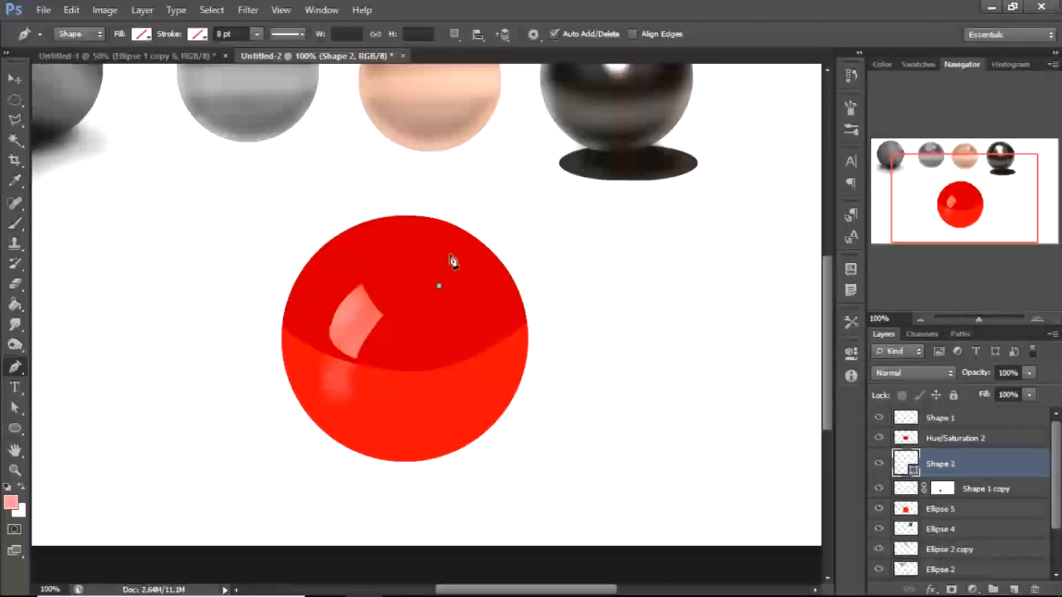
pyautogui.click(448, 252)
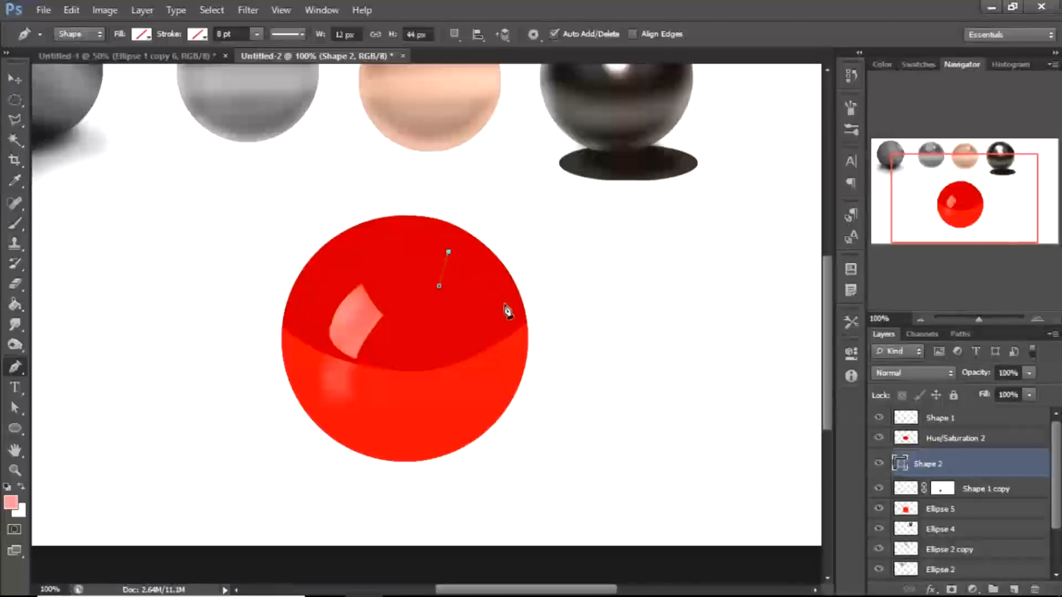
pyautogui.moveTo(508, 313); pyautogui.dragTo(514, 352)
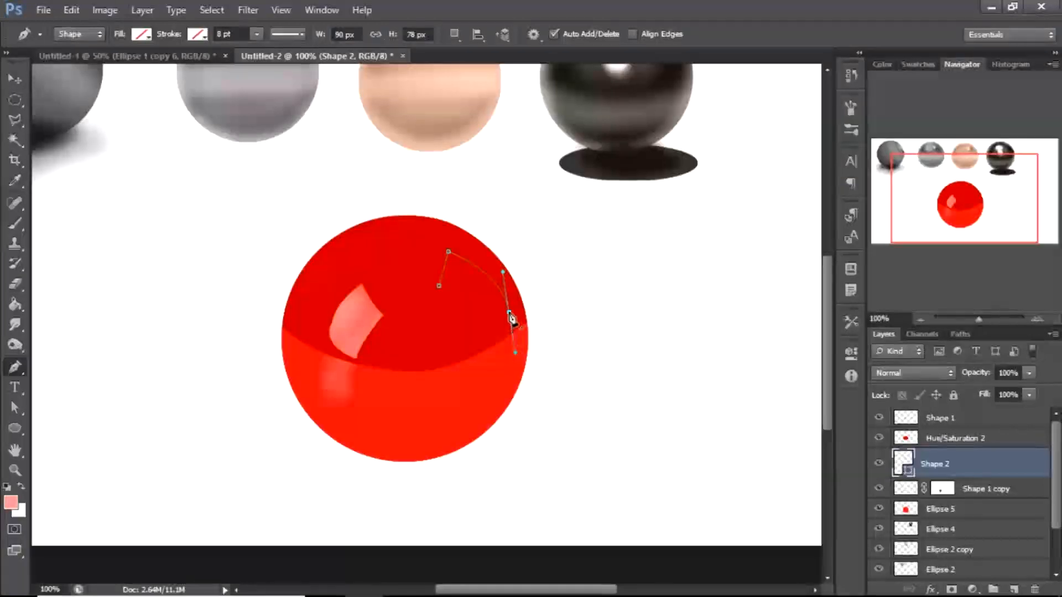
pyautogui.keyDown('alt'); pyautogui.click(509, 313); pyautogui.keyUp('alt')
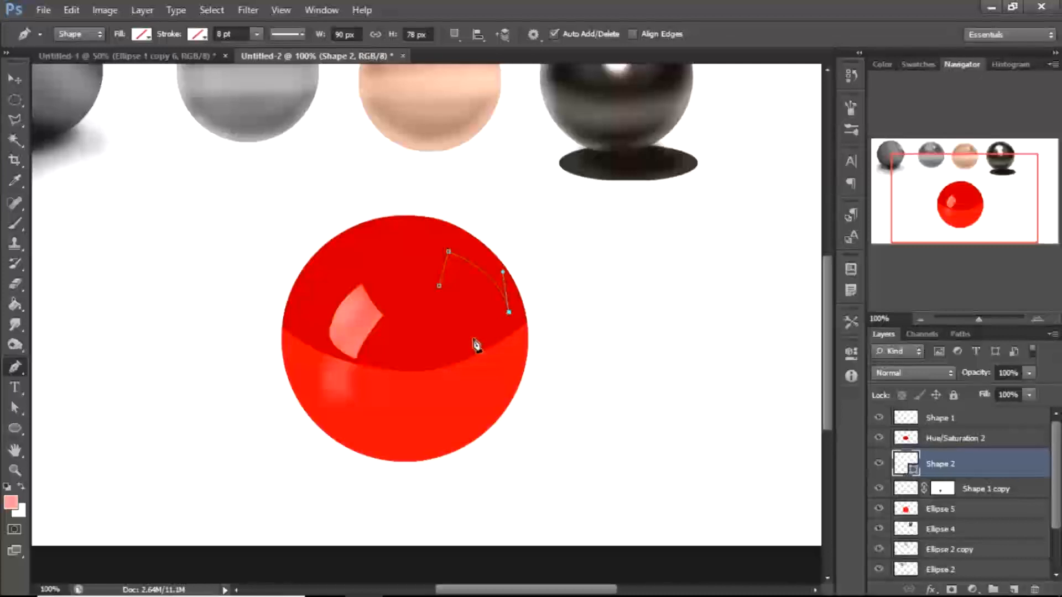
pyautogui.moveTo(473, 338); pyautogui.dragTo(455, 342)
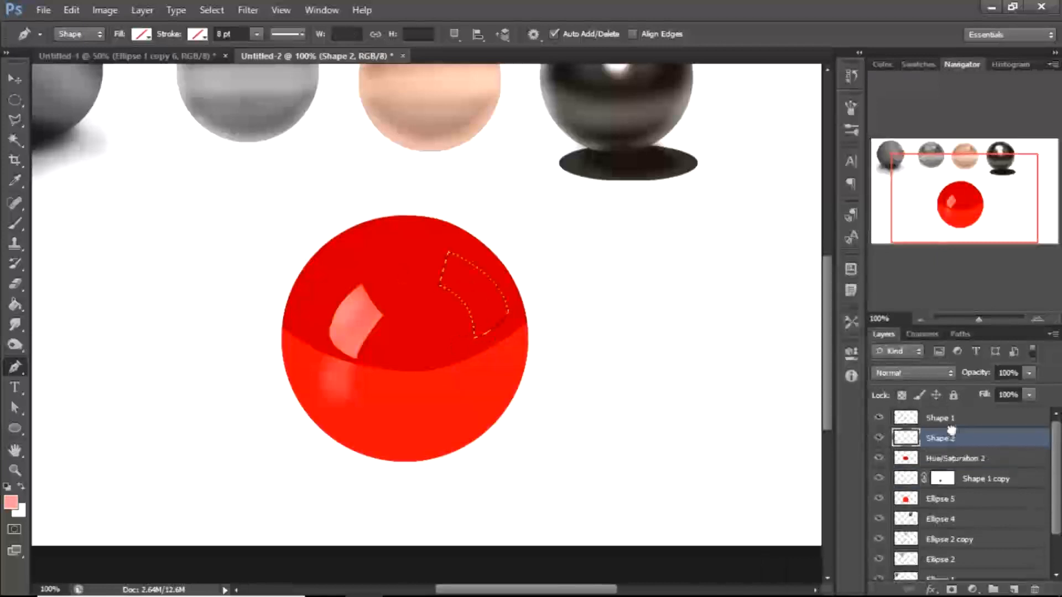
# Fill the upper-right highlight with pink, shade it with a tone sampled from the first highlight, and clear the selection
pyautogui.hotkey('alt', 'BackSpace')
pyautogui.press('b')
pyautogui.click(11, 502)
pyautogui.click(368, 318)
pyautogui.click(828, 283)
pyautogui.moveTo(453, 277)
pyautogui.mouseDown()
pyautogui.moveTo(480, 326)
pyautogui.moveTo(474, 397)
pyautogui.moveTo(486, 381)
pyautogui.mouseUp()
pyautogui.hotkey('ctrl', 'd')
# Place a copy of the right highlight below it, flipped vertically and rotated to about 147°
pyautogui.press('v')
pyautogui.hotkey('ctrl', 't')
pyautogui.rightClick(474, 375)
pyautogui.click(540, 365)
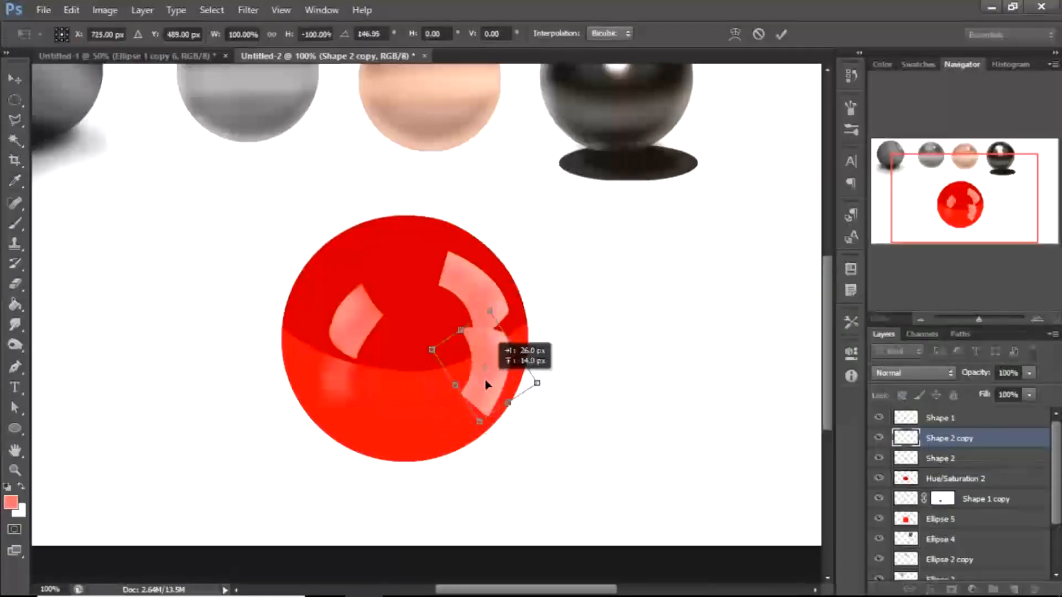
pyautogui.press('Return')
# Mask the right highlight's copy beneath the Hue/Saturation 2 layer and fade its edges with a soft black brush enlarged to 70 px
pyautogui.press('b')
pyautogui.click(952, 589)
pyautogui.moveTo(462, 418); pyautogui.dragTo(506, 396)
pyautogui.press(']')
pyautogui.press(']')
pyautogui.press(']')
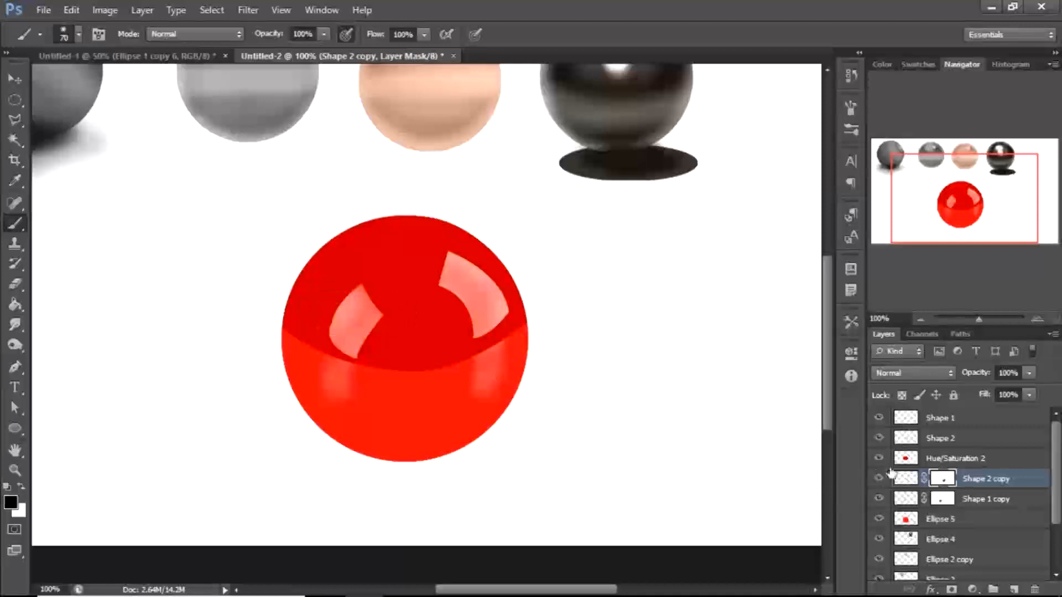
# Select the Ellipse 5 outline and paint a soft pink glow along its lower rim with a colour sampled from the left highlight
pyautogui.keyDown('ctrl'); pyautogui.click(902, 518); pyautogui.keyUp('ctrl')
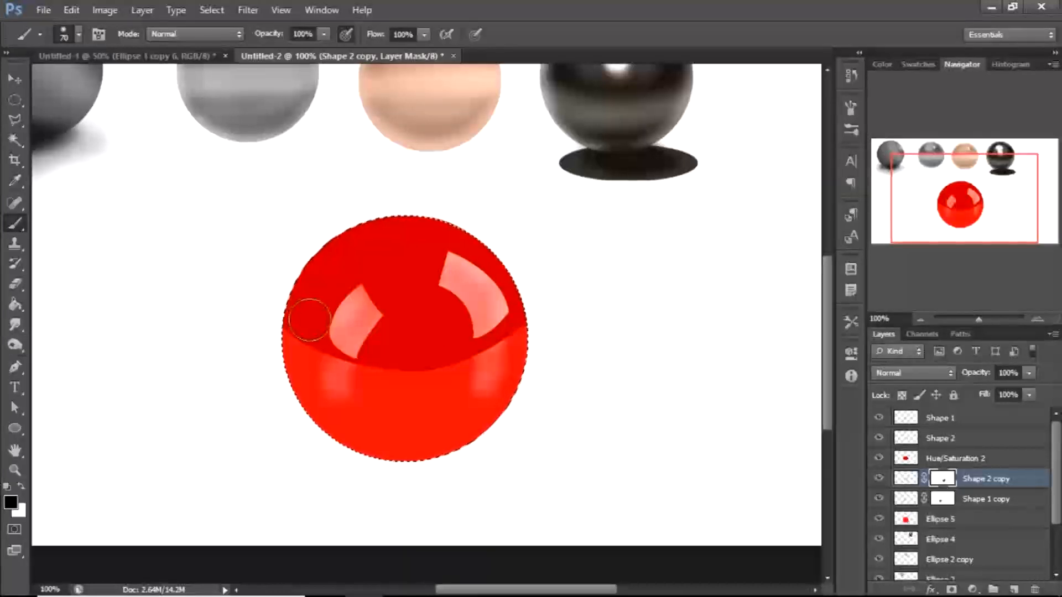
pyautogui.press('i')
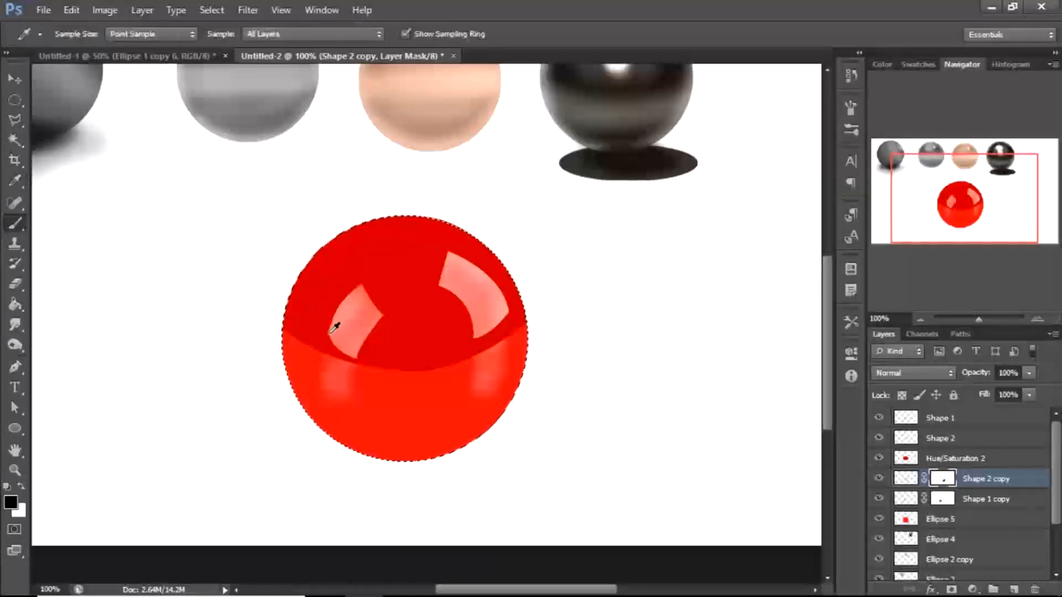
pyautogui.press('b')
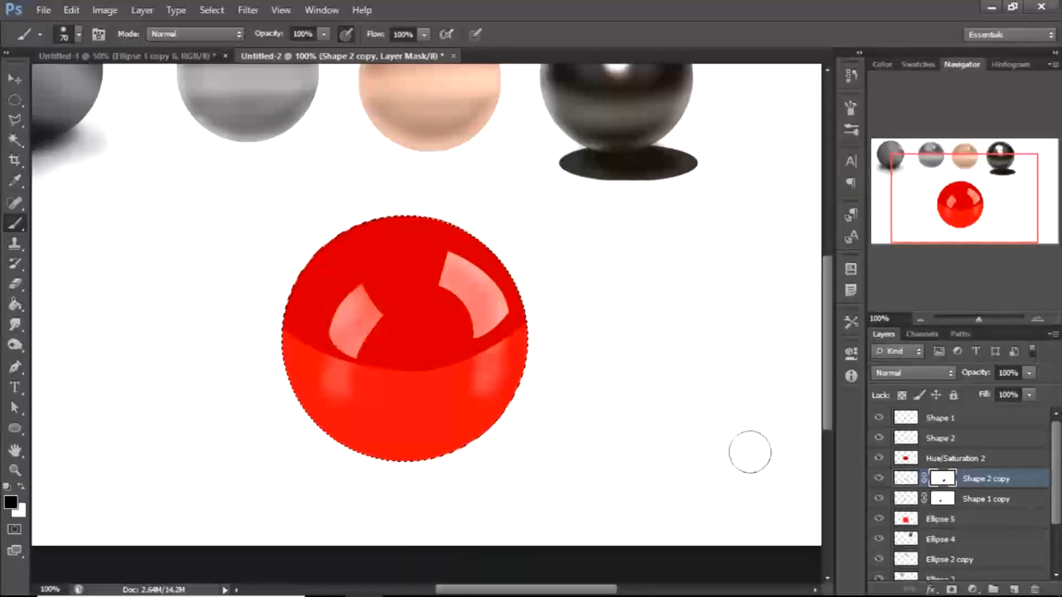
pyautogui.click(905, 521)
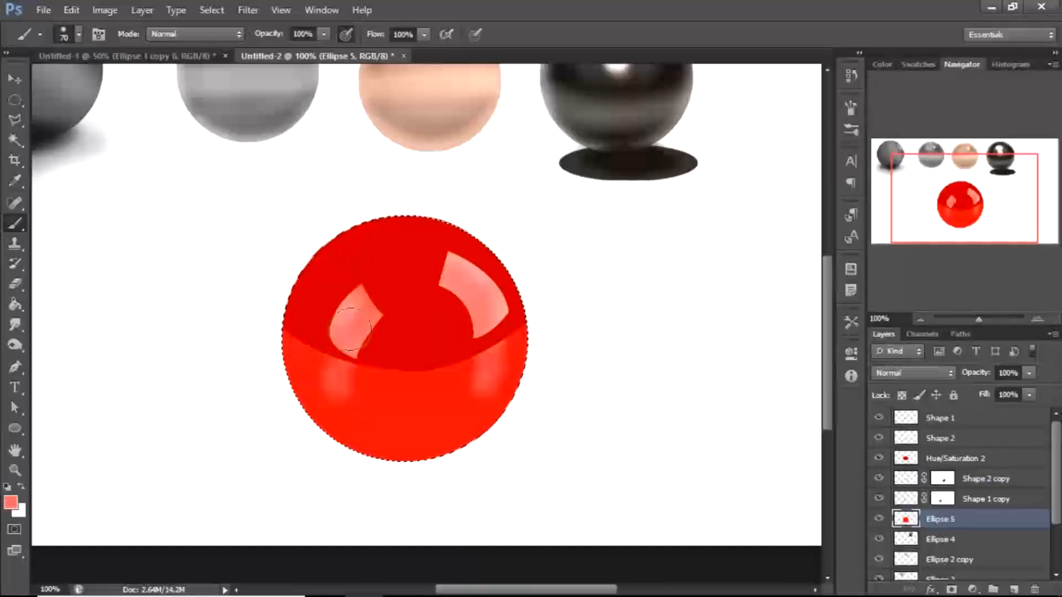
pyautogui.press('i')
pyautogui.click(341, 319)
pyautogui.press('b')
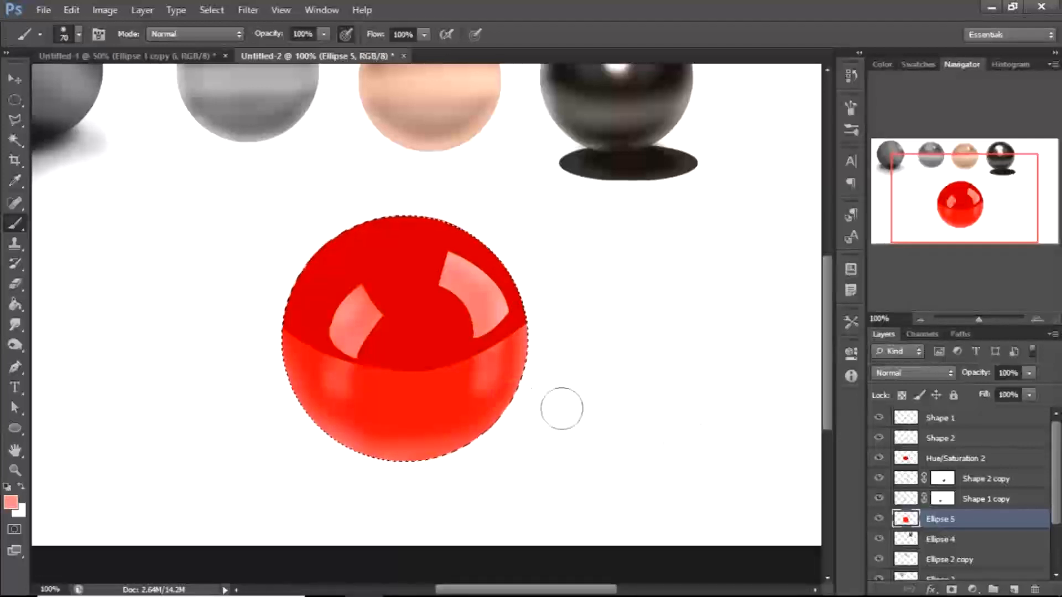
# Load the Hue/Saturation 2 layer's outline as a selection and paint a soft pink glow along its upper rim
pyautogui.keyDown('ctrl'); pyautogui.click(906, 460); pyautogui.keyUp('ctrl')
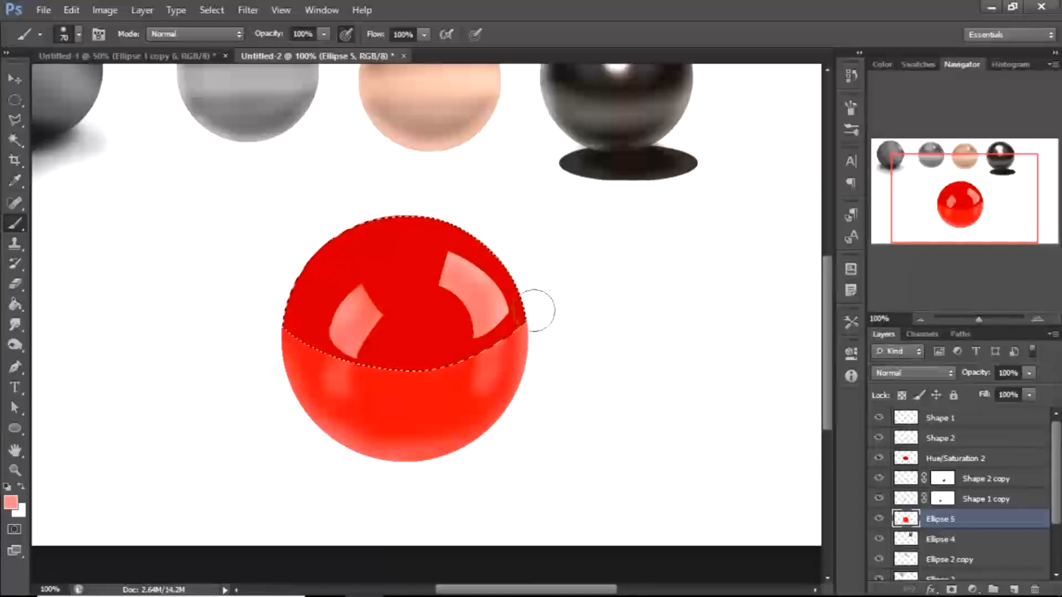
pyautogui.click(910, 460)
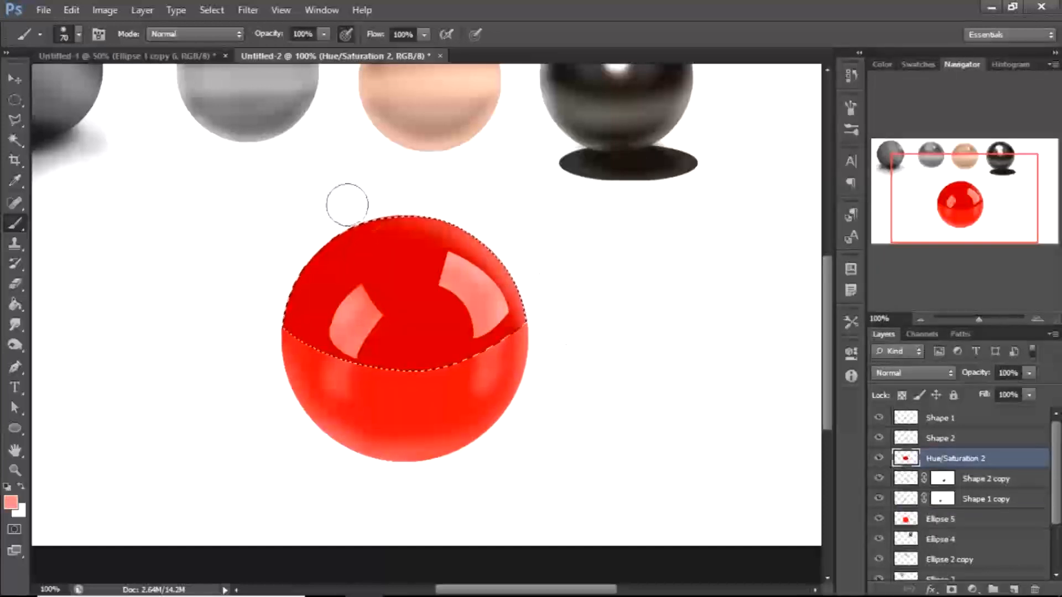
pyautogui.moveTo(294, 237)
pyautogui.mouseDown()
pyautogui.moveTo(253, 313)
pyautogui.moveTo(249, 360)
pyautogui.moveTo(271, 347)
pyautogui.mouseUp()
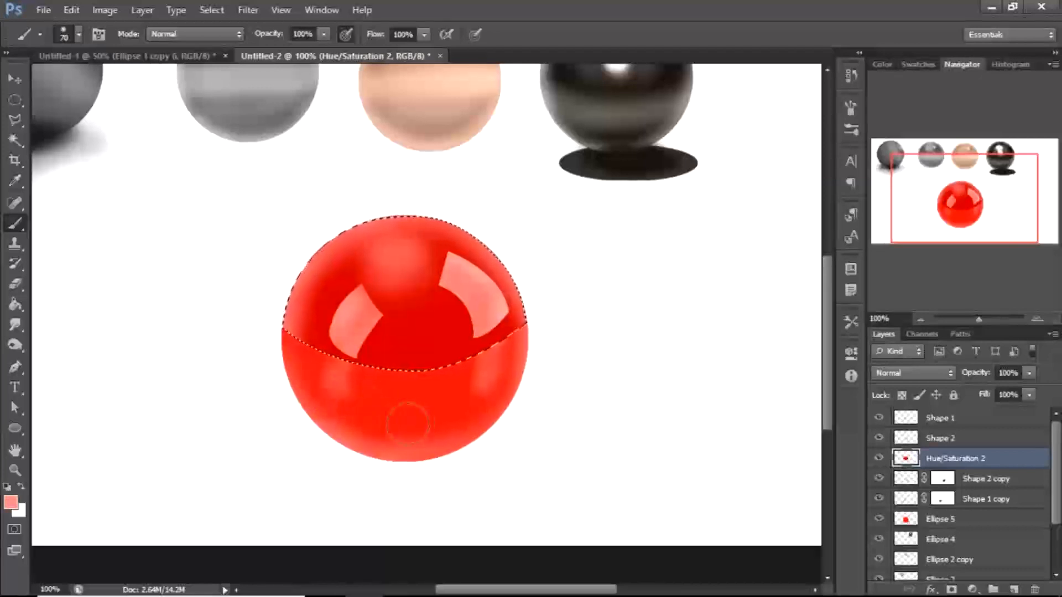
# Retouch the upper glow with a 60 px brush in dark red sampled from the sphere's upper half, and clear the selection
pyautogui.press('i')
pyautogui.click(385, 407)
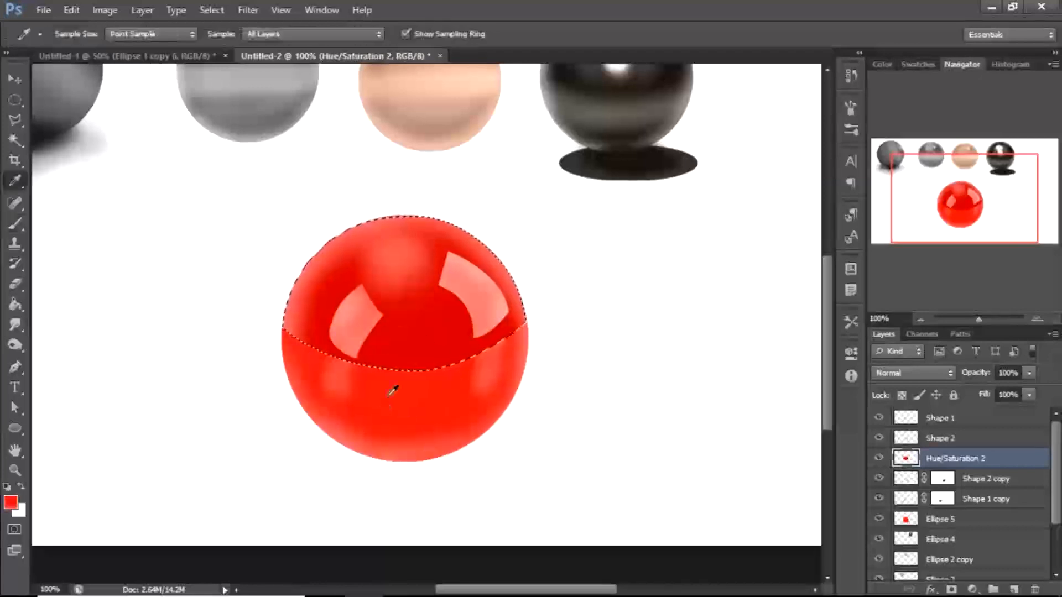
pyautogui.click(380, 367)
pyautogui.press('b')
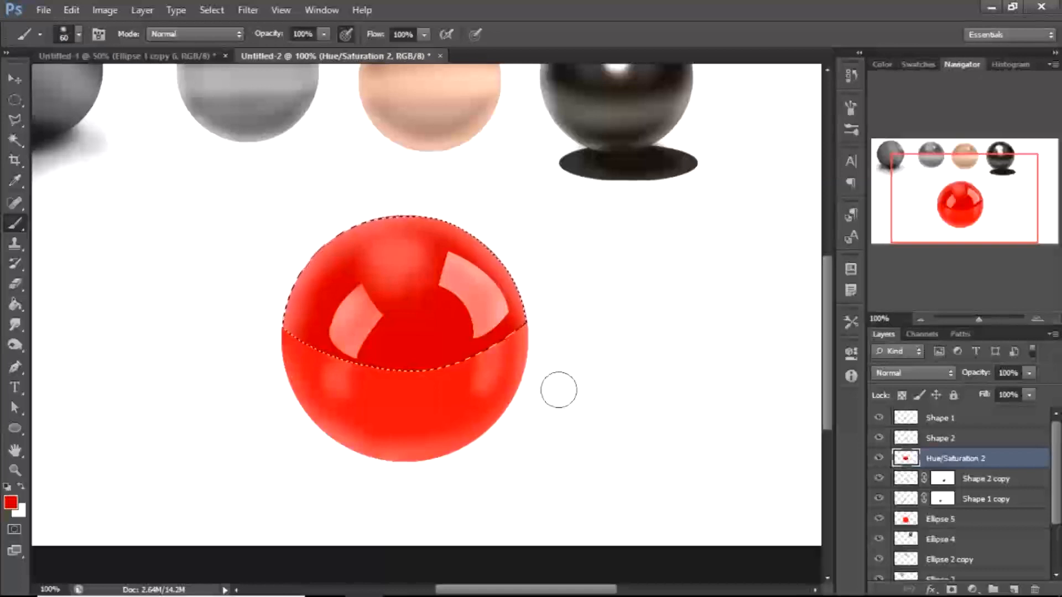
pyautogui.hotkey('ctrl', 'd')
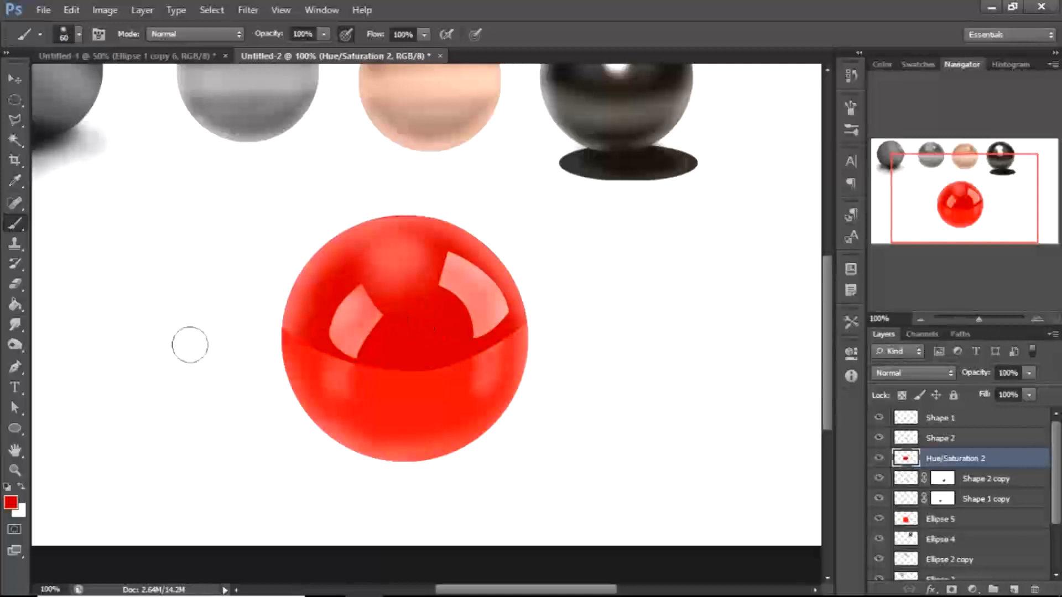
pyautogui.moveTo(234, 363)
pyautogui.mouseDown()
pyautogui.moveTo(270, 430)
pyautogui.moveTo(227, 356)
pyautogui.mouseUp()
pyautogui.hotkey('ctrl', '-')
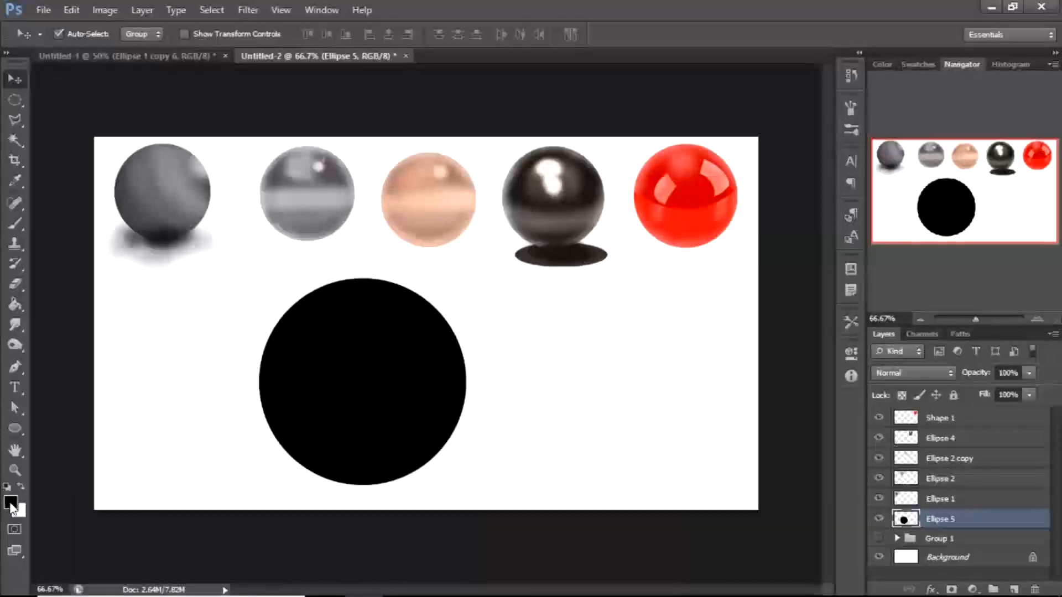
# Set the foreground colour to light peach, #f8d6c2
pyautogui.click(11, 503)
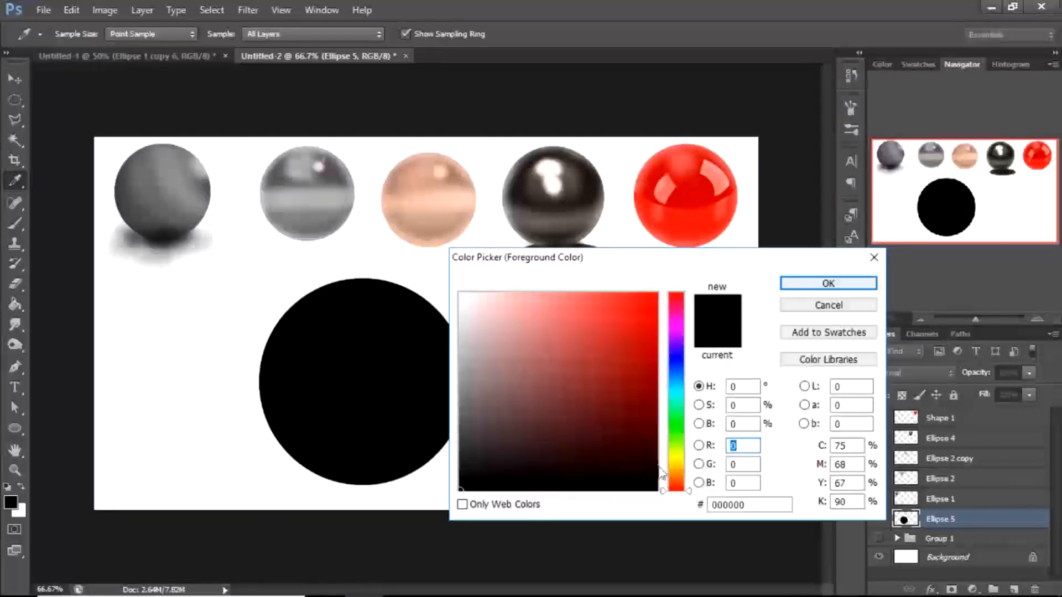
pyautogui.moveTo(684, 480); pyautogui.dragTo(677, 479)
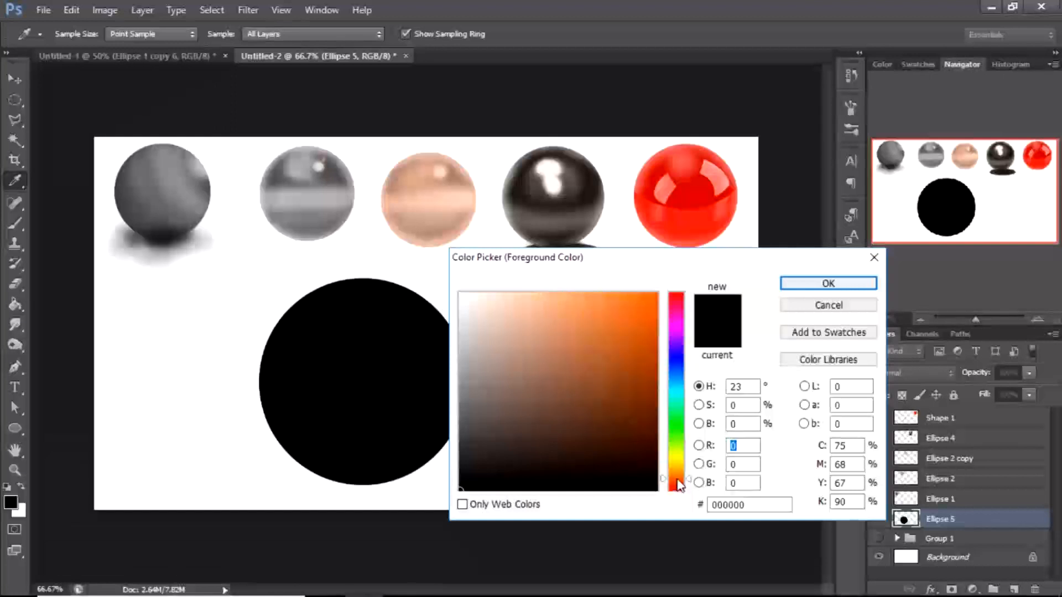
pyautogui.moveTo(502, 378)
pyautogui.mouseDown()
pyautogui.moveTo(530, 357)
pyautogui.moveTo(538, 316)
pyautogui.moveTo(540, 329)
pyautogui.mouseUp()
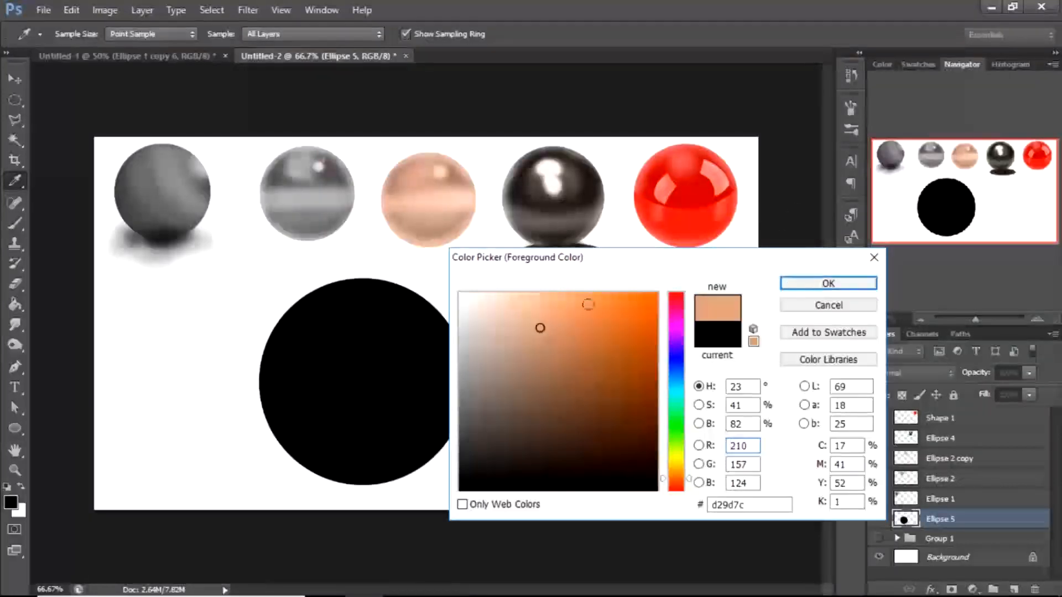
pyautogui.moveTo(517, 314); pyautogui.dragTo(503, 298)
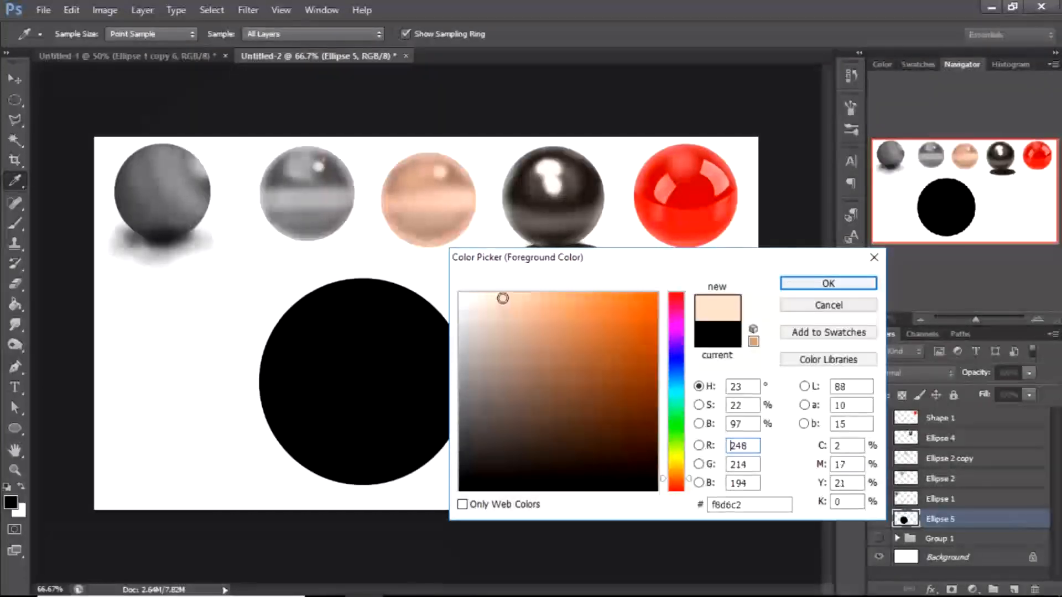
pyautogui.click(824, 282)
pyautogui.press('v')
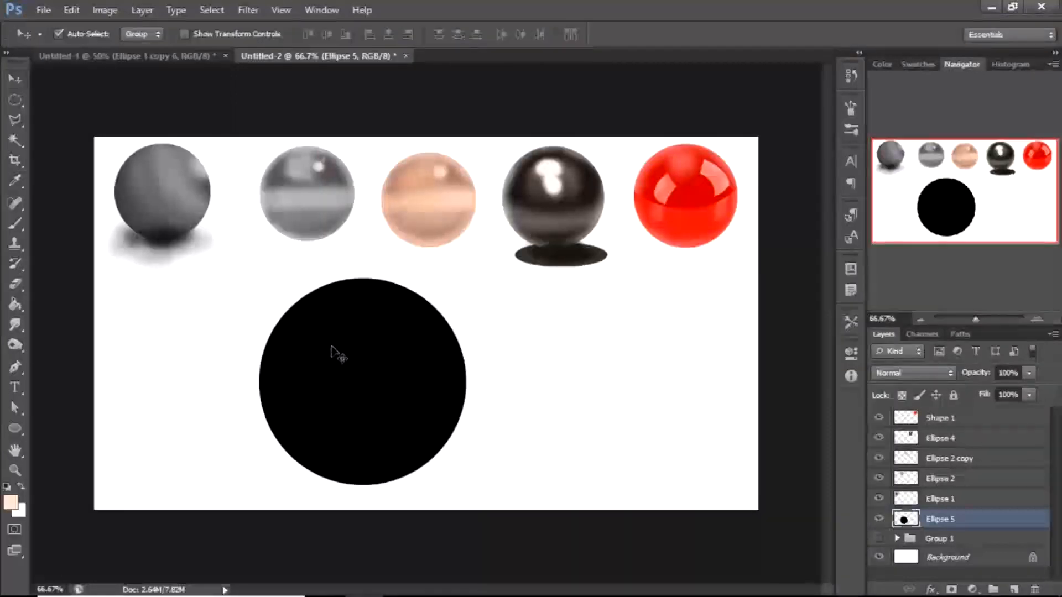
# Place a single 50 px soft peach highlight on the upper left of the large black circle, with opacity pressure turned off
pyautogui.press('b')
pyautogui.click(346, 35)
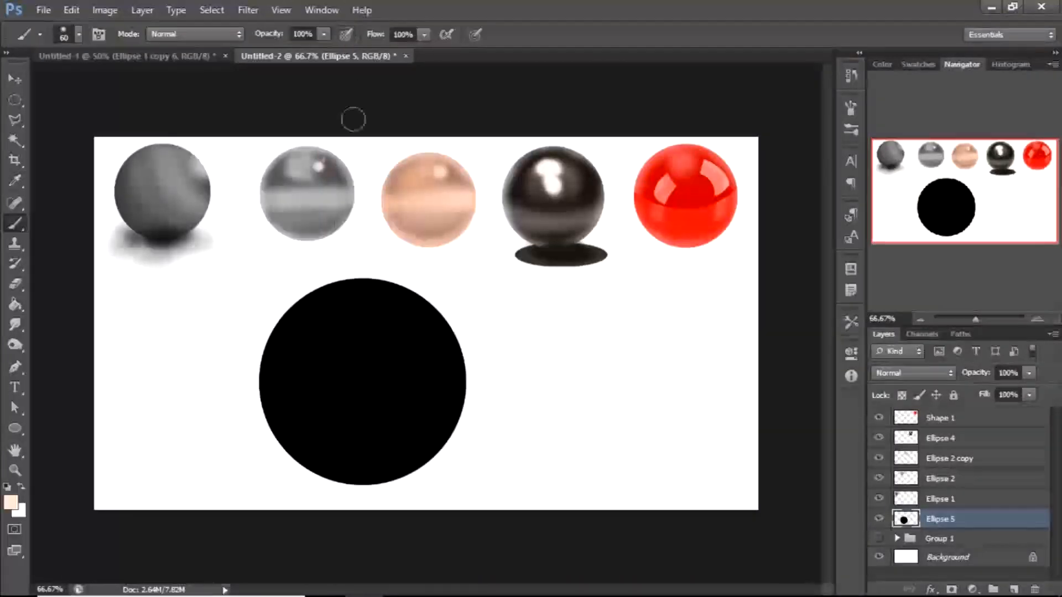
pyautogui.press('[')
pyautogui.click(338, 343)
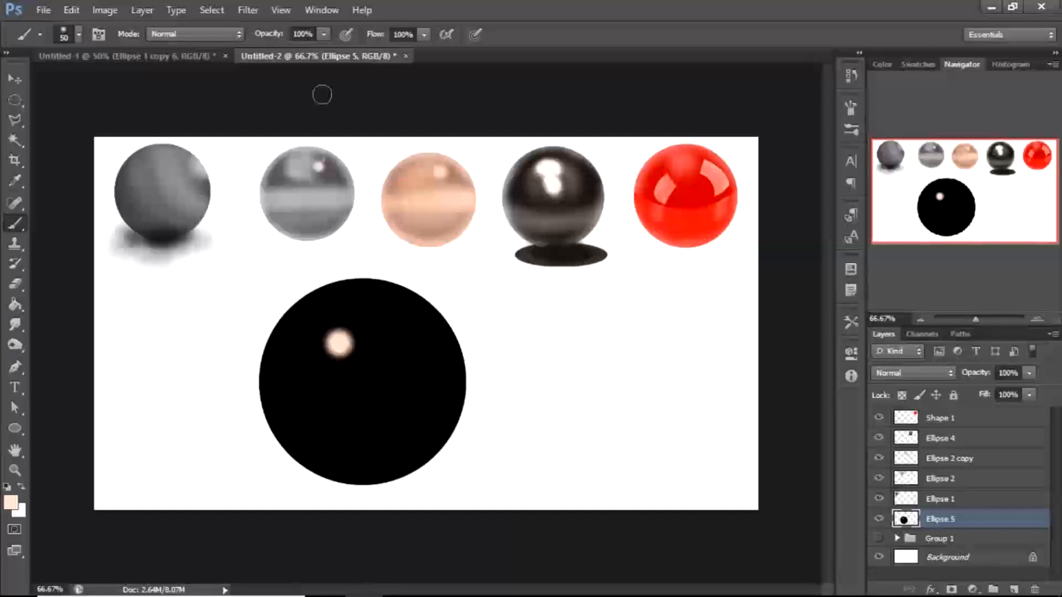
# Paint a broad soft glow around the highlight with pressure-controlled opacity at 75%, starting with a 175 px brush and reducing its size
pyautogui.click(323, 34)
pyautogui.moveTo(307, 51); pyautogui.dragTo(304, 51)
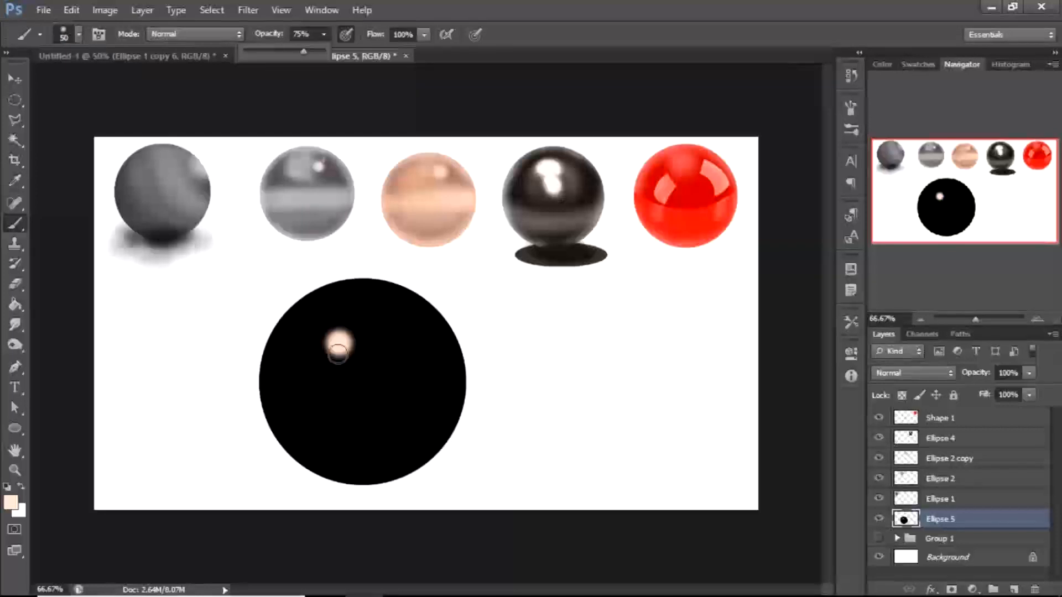
pyautogui.press(']')
pyautogui.press(']')
pyautogui.press(']')
pyautogui.press(']')
pyautogui.press(']')
pyautogui.press(']')
pyautogui.press(']')
pyautogui.press(']')
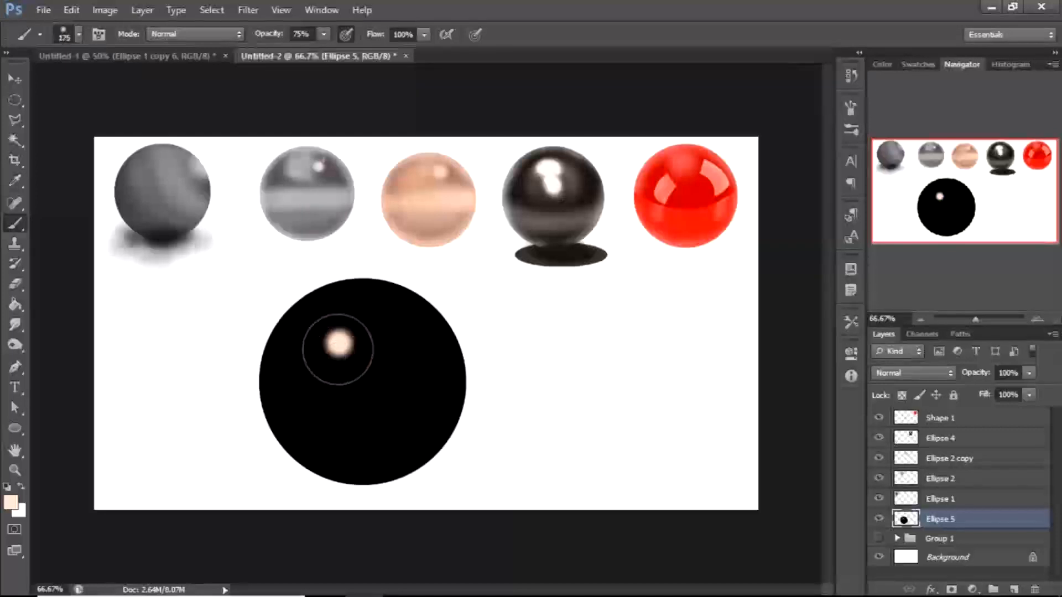
pyautogui.moveTo(338, 349)
pyautogui.mouseDown()
pyautogui.moveTo(356, 344)
pyautogui.moveTo(356, 384)
pyautogui.moveTo(346, 360)
pyautogui.mouseUp()
pyautogui.moveTo(295, 376)
pyautogui.mouseDown()
pyautogui.moveTo(344, 375)
pyautogui.moveTo(319, 392)
pyautogui.moveTo(367, 384)
pyautogui.moveTo(404, 359)
pyautogui.moveTo(327, 385)
pyautogui.moveTo(358, 407)
pyautogui.moveTo(280, 387)
pyautogui.moveTo(377, 354)
pyautogui.moveTo(318, 353)
pyautogui.moveTo(346, 330)
pyautogui.moveTo(329, 346)
pyautogui.moveTo(318, 334)
pyautogui.moveTo(321, 372)
pyautogui.moveTo(346, 388)
pyautogui.moveTo(384, 319)
pyautogui.moveTo(376, 388)
pyautogui.moveTo(350, 358)
pyautogui.mouseUp()
pyautogui.press('[')
pyautogui.press('[')
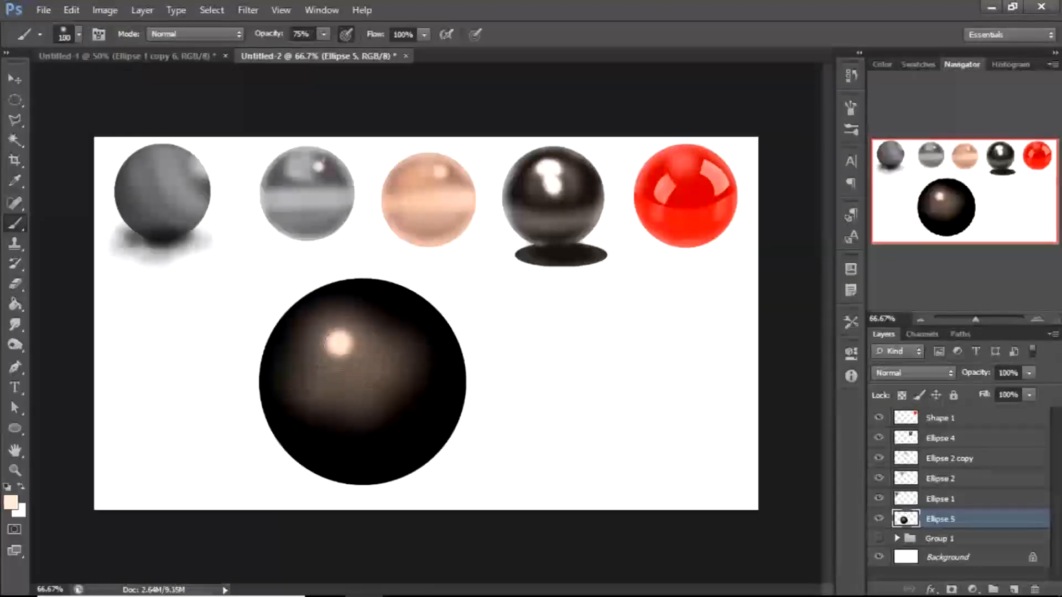
pyautogui.press('[')
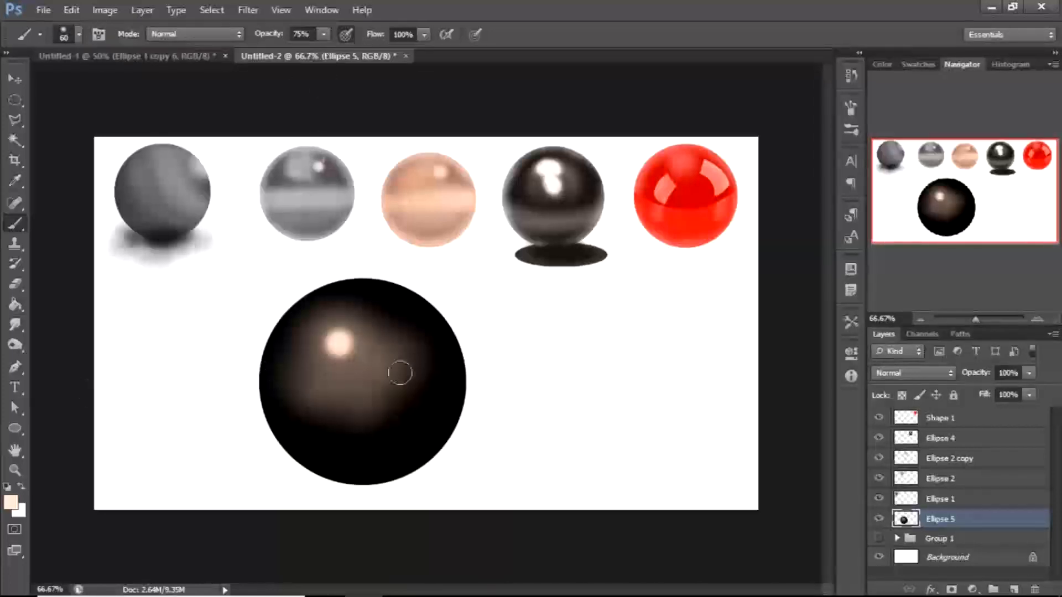
# Paint a faint peach rim light along the dark sphere's edge with a 90 px brush at 20% opacity
pyautogui.press(']')
pyautogui.press(']')
pyautogui.press(']')
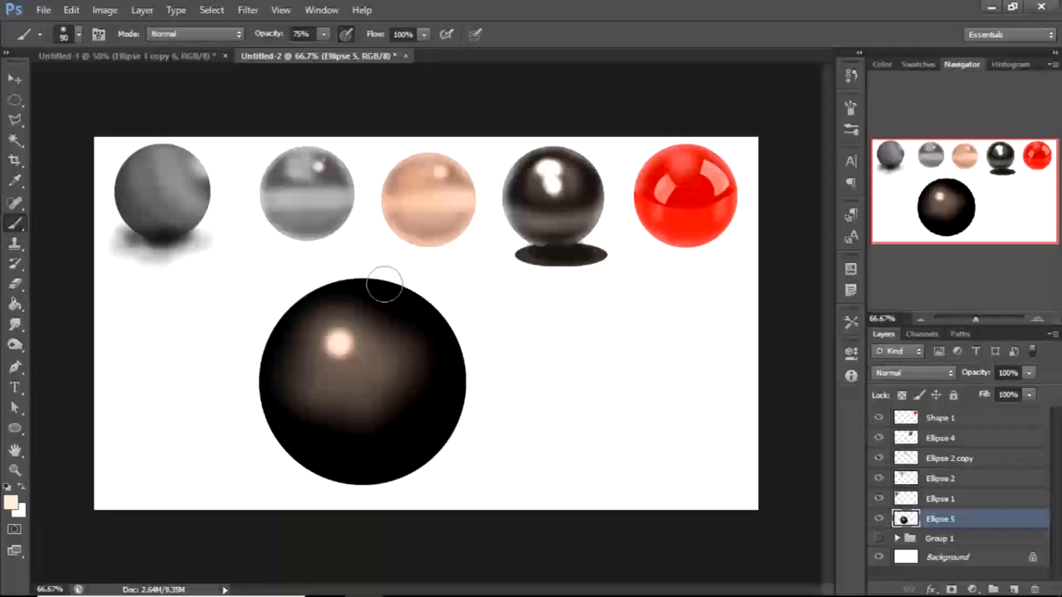
pyautogui.moveTo(367, 277); pyautogui.dragTo(464, 304)
pyautogui.hotkey('ctrl', 'z')
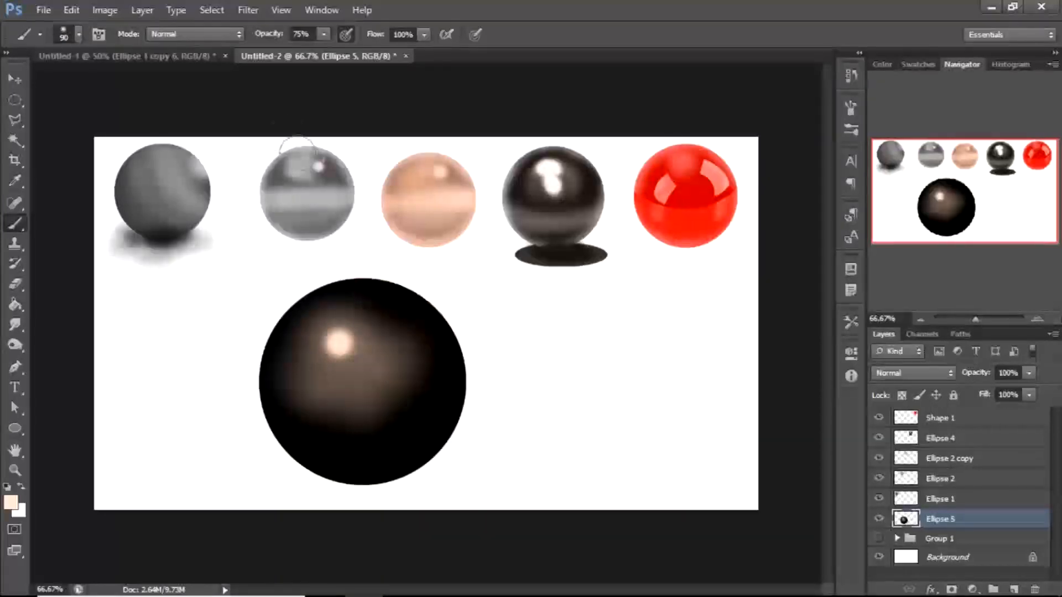
pyautogui.click(323, 34)
pyautogui.moveTo(333, 50); pyautogui.dragTo(279, 51)
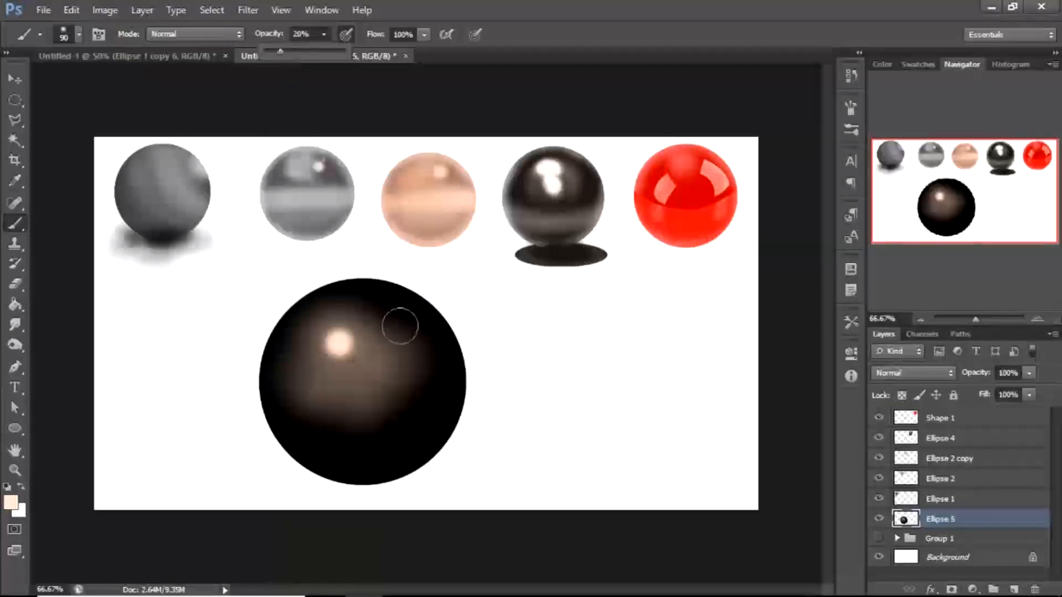
pyautogui.click(389, 273)
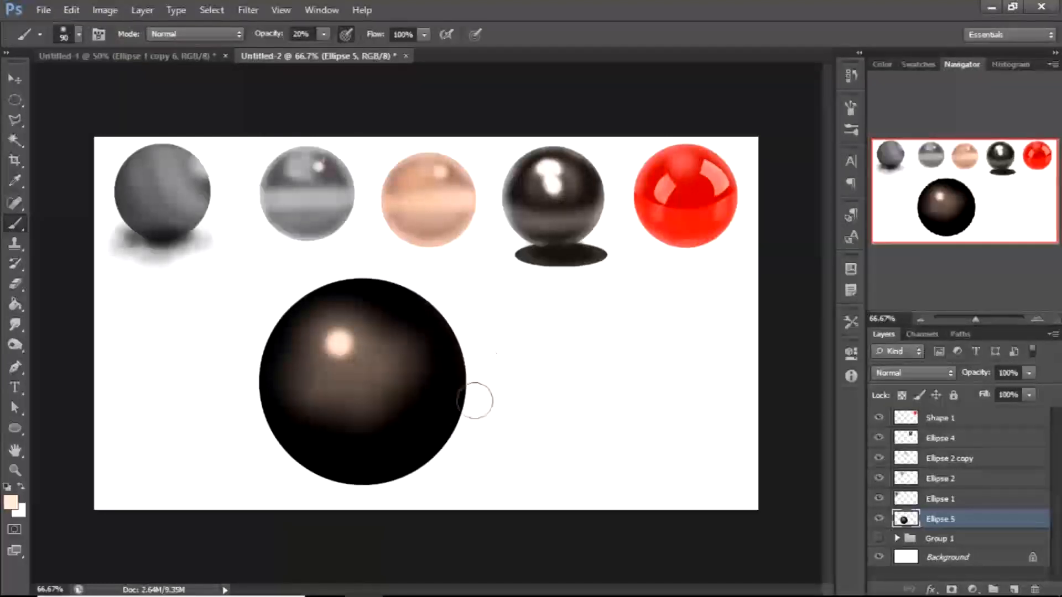
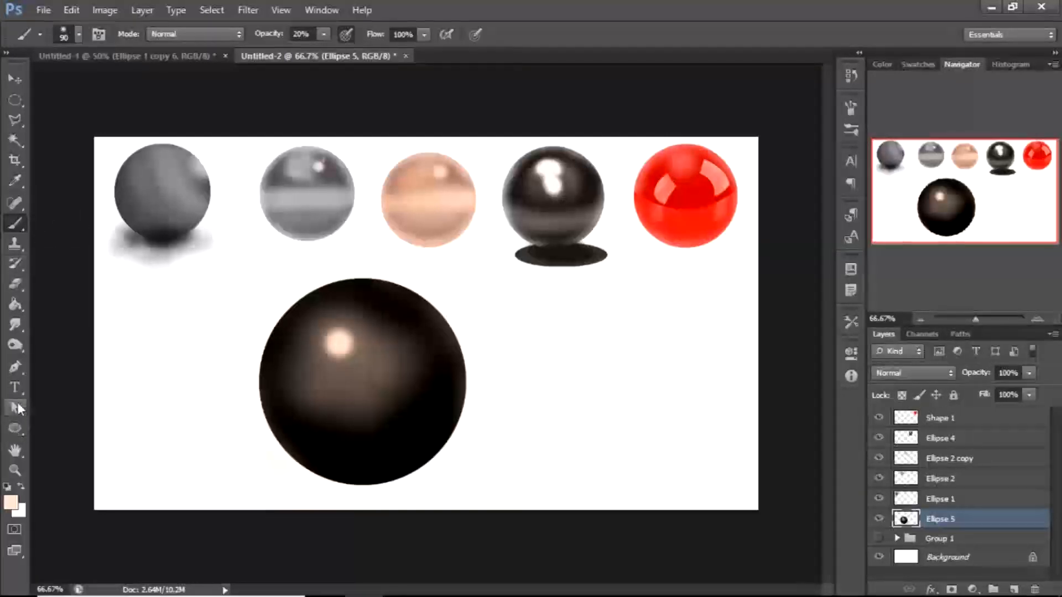
# Draw a flat black ellipse at the base of the dark sphere for its shadow and rasterize the new layer
pyautogui.click(14, 424)
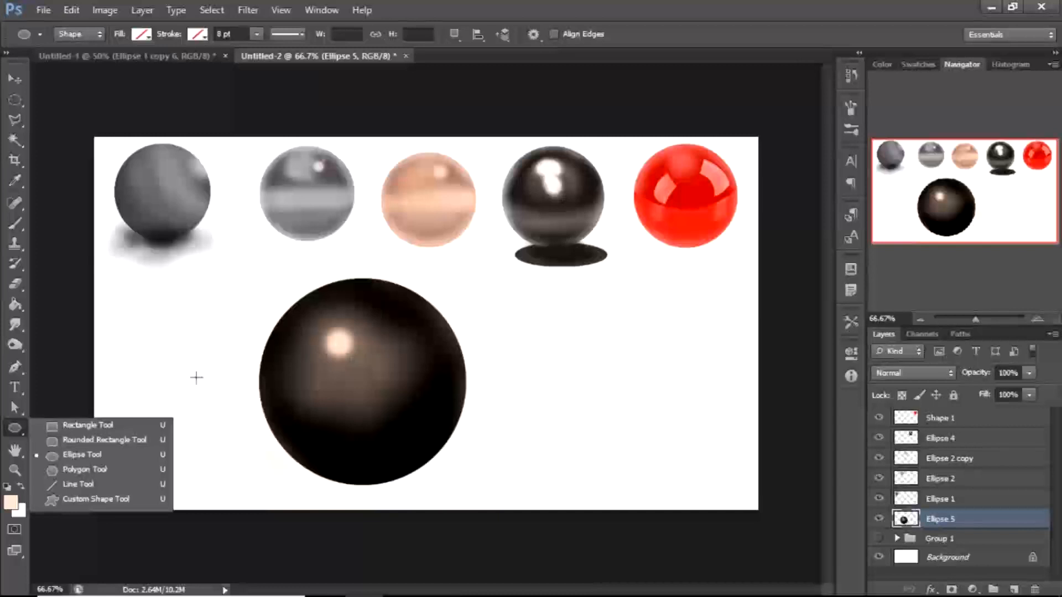
pyautogui.click(67, 455)
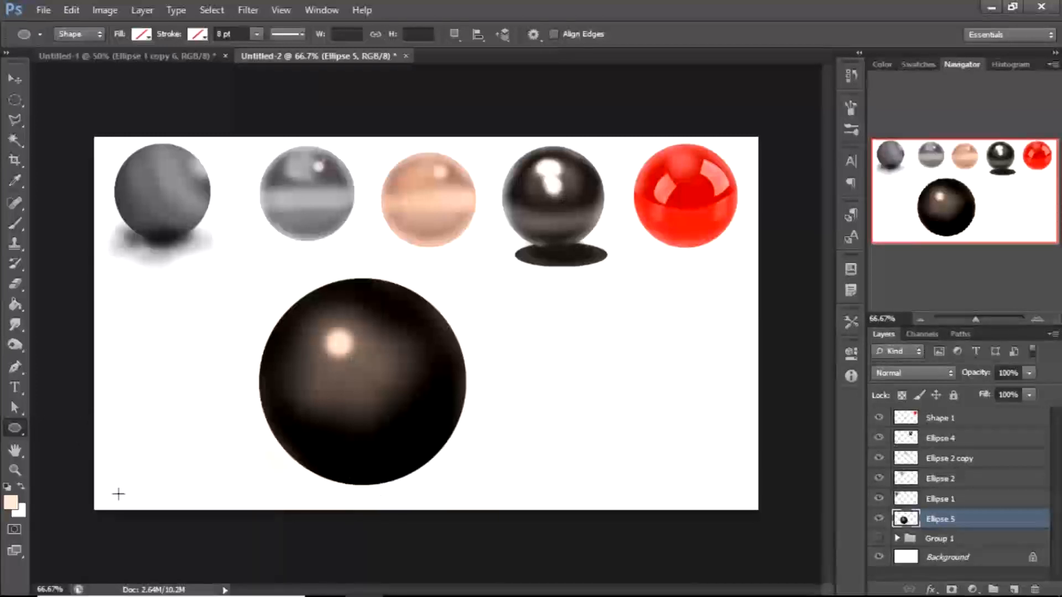
pyautogui.click(10, 502)
pyautogui.click(462, 491)
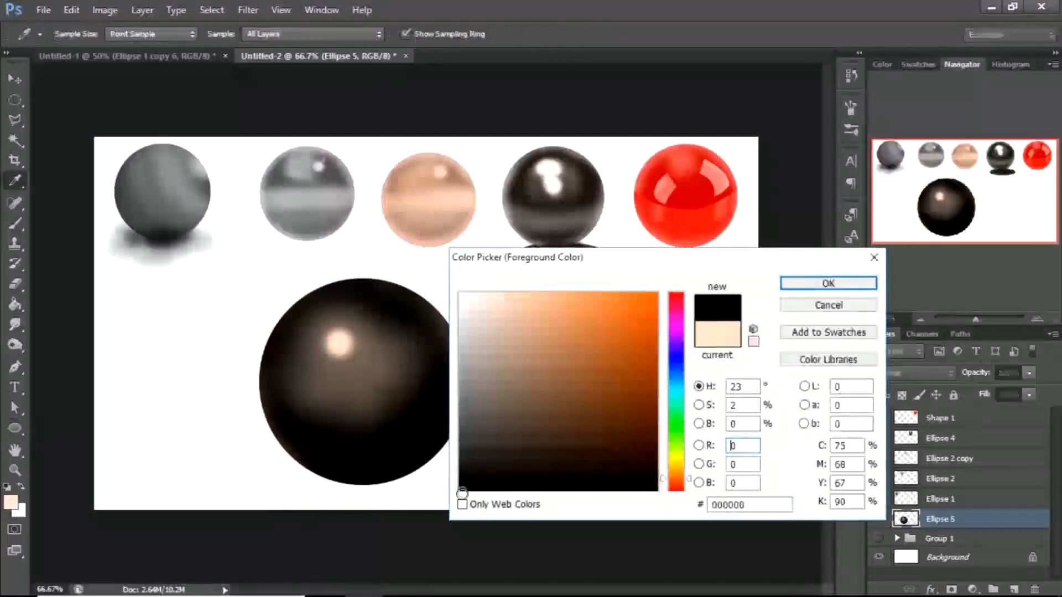
pyautogui.click(828, 283)
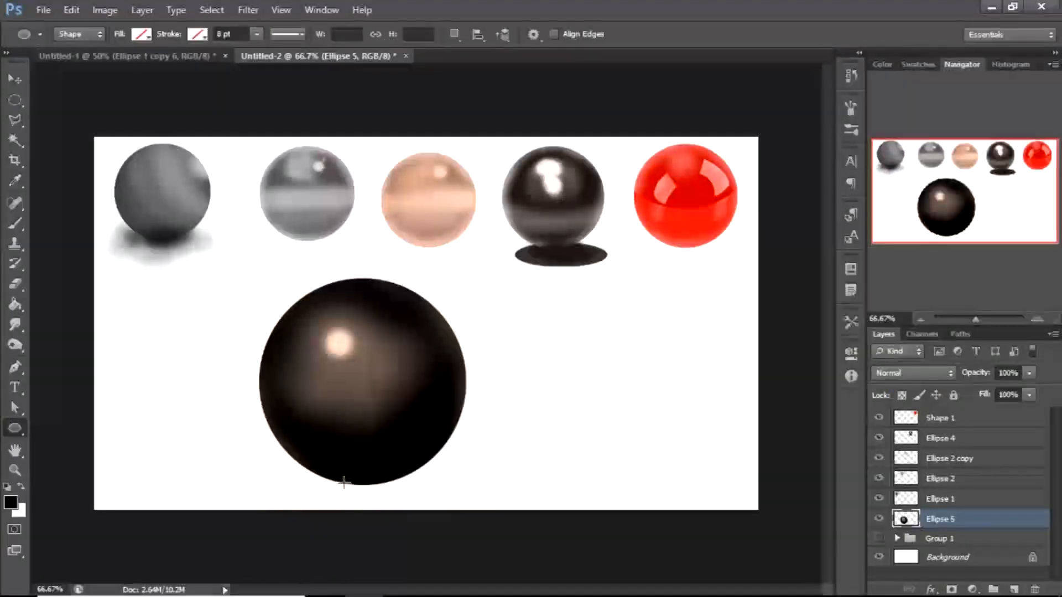
pyautogui.moveTo(339, 483); pyautogui.dragTo(540, 514)
pyautogui.rightClick(969, 533)
pyautogui.click(875, 463)
pyautogui.hotkey('alt', 'BackSpace')
# Move the shadow ellipse up against the sphere's base and place it beneath the Ellipse 5 layer
pyautogui.press('v')
pyautogui.moveTo(480, 503); pyautogui.dragTo(459, 485)
pyautogui.moveTo(936, 540); pyautogui.dragTo(932, 511)
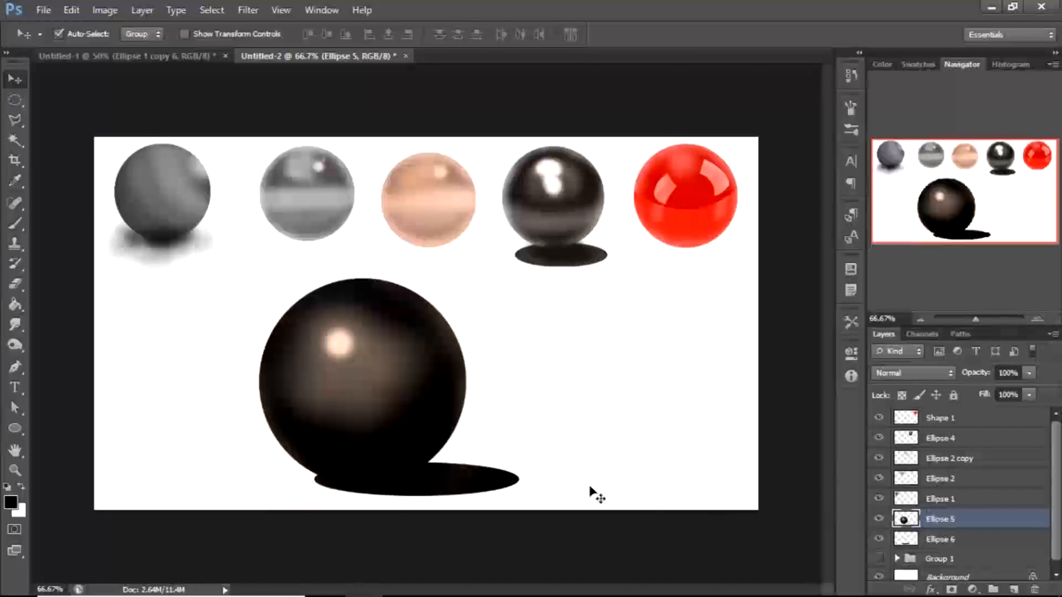
# Select the Ellipse 6 shadow outline and paint inside it with very dark grey at 100% opacity
pyautogui.click(911, 544)
pyautogui.keyDown('ctrl'); pyautogui.click(907, 541); pyautogui.keyUp('ctrl')
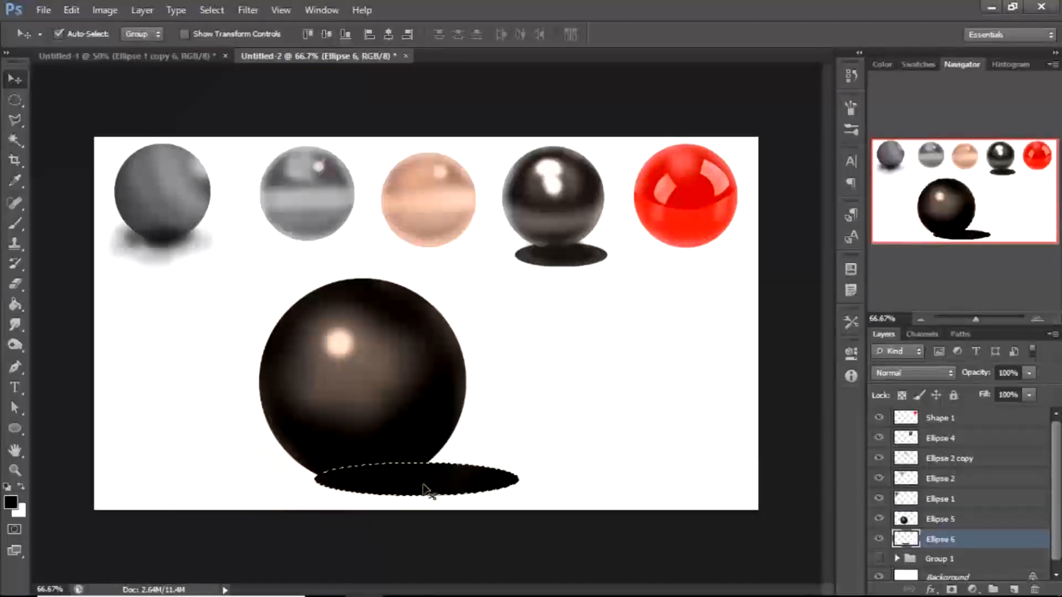
pyautogui.press('i')
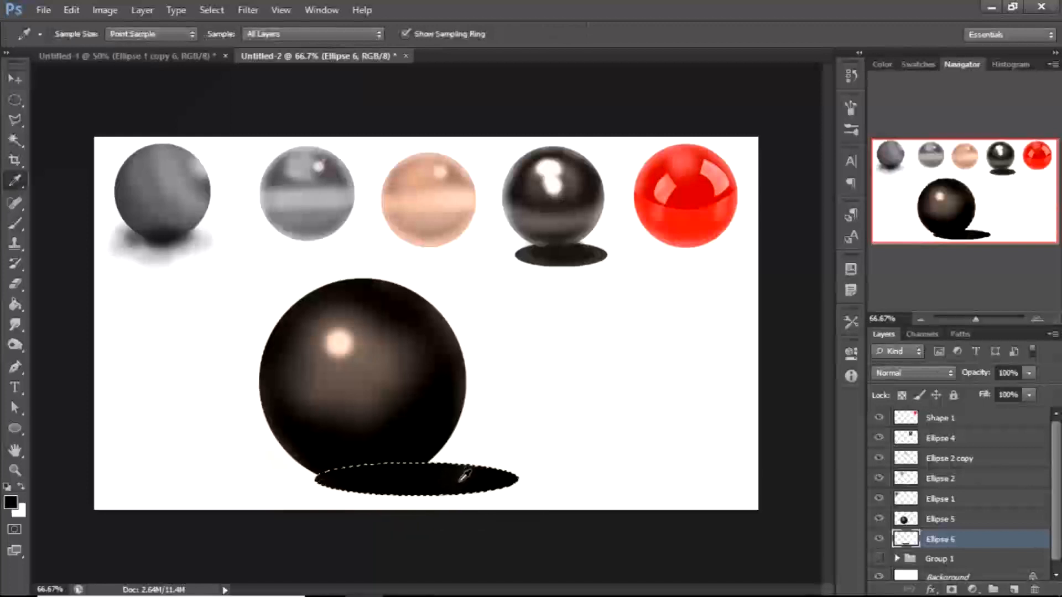
pyautogui.press('b')
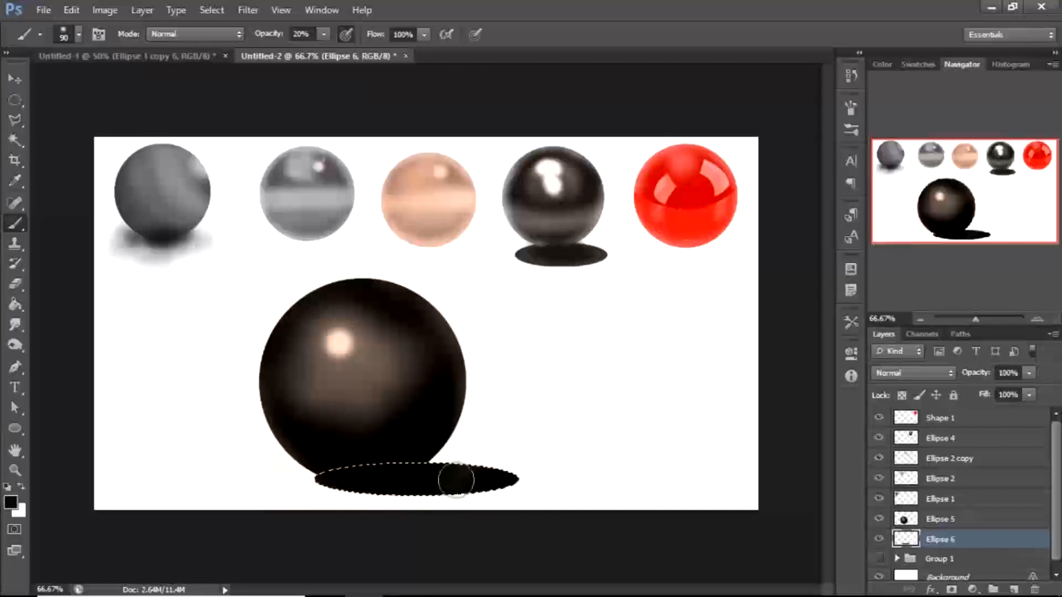
pyautogui.click(11, 502)
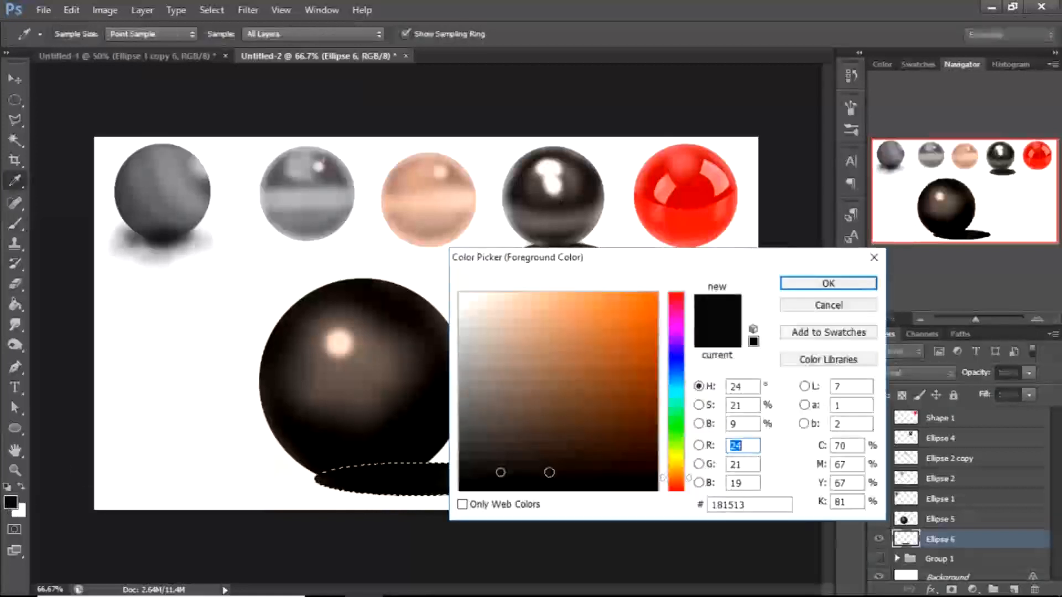
pyautogui.click(471, 458)
pyautogui.click(828, 283)
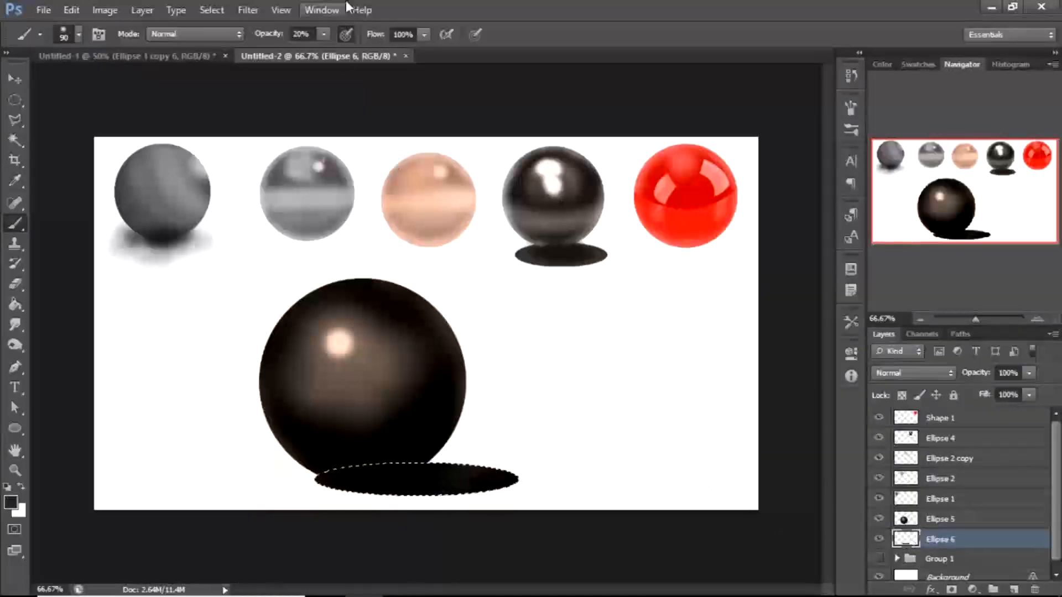
pyautogui.click(324, 34)
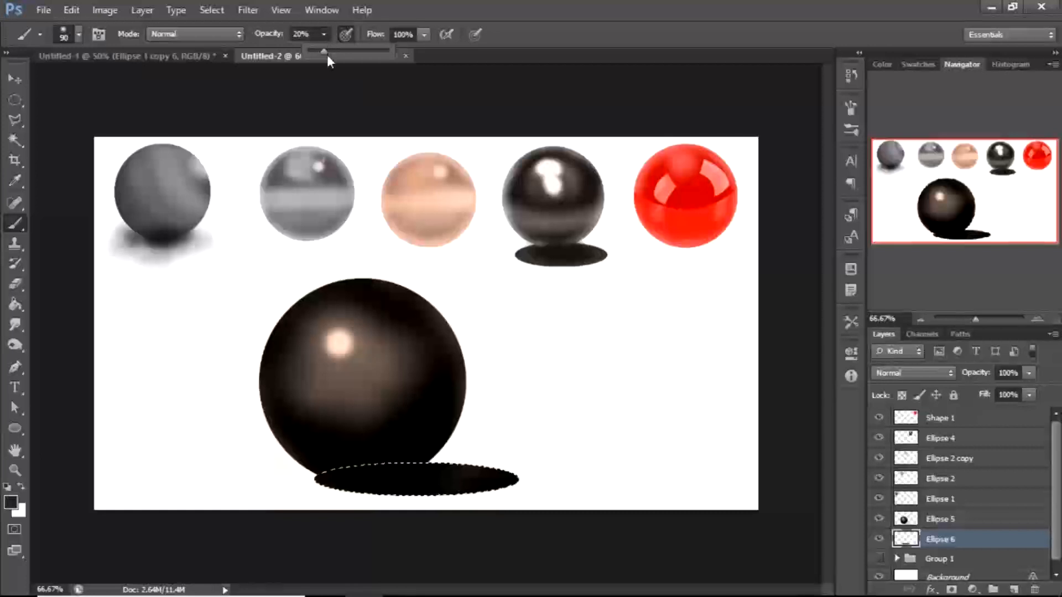
pyautogui.click(551, 51)
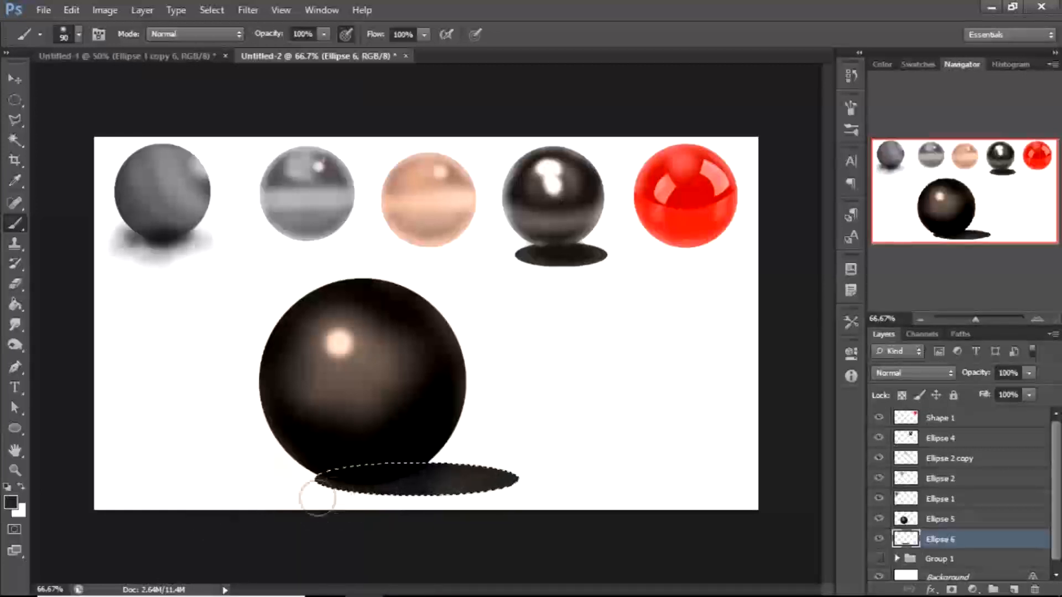
# Sample black from the image and darken the part of the shadow ellipse nearest the sphere
pyautogui.press('i')
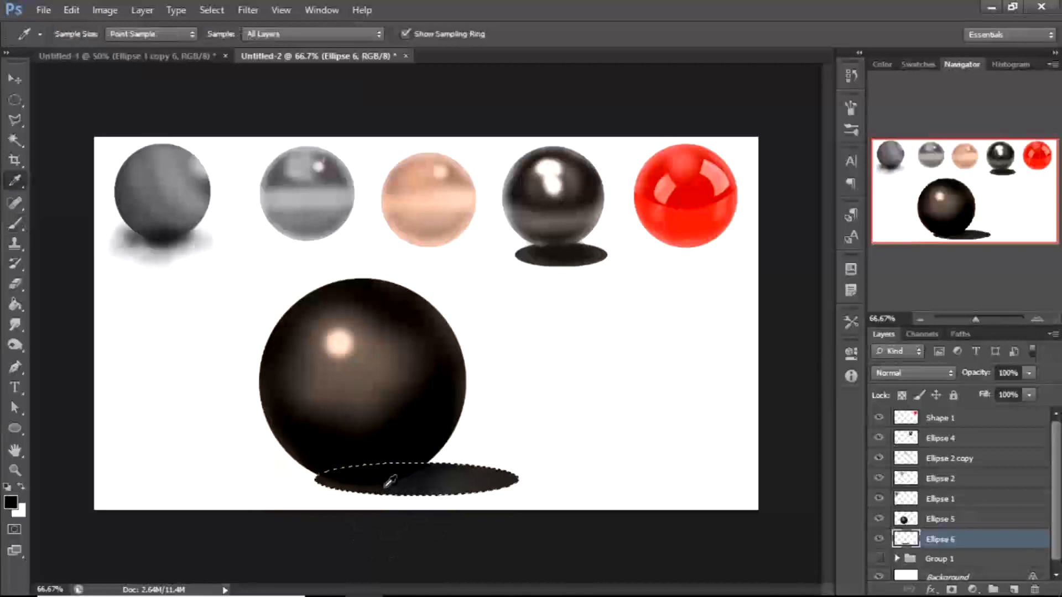
pyautogui.press('b')
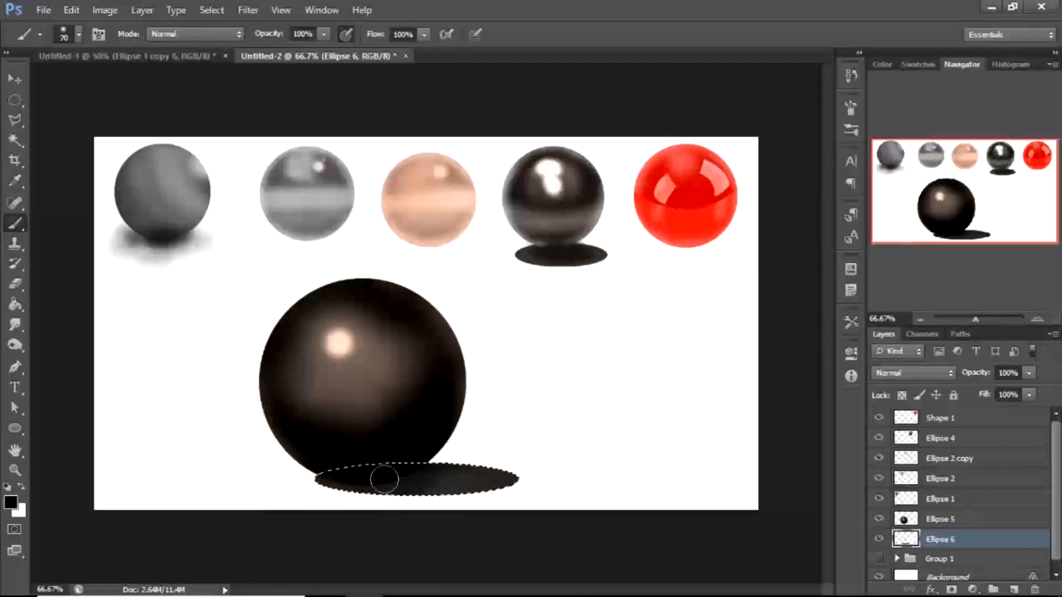
pyautogui.moveTo(344, 481); pyautogui.dragTo(428, 479)
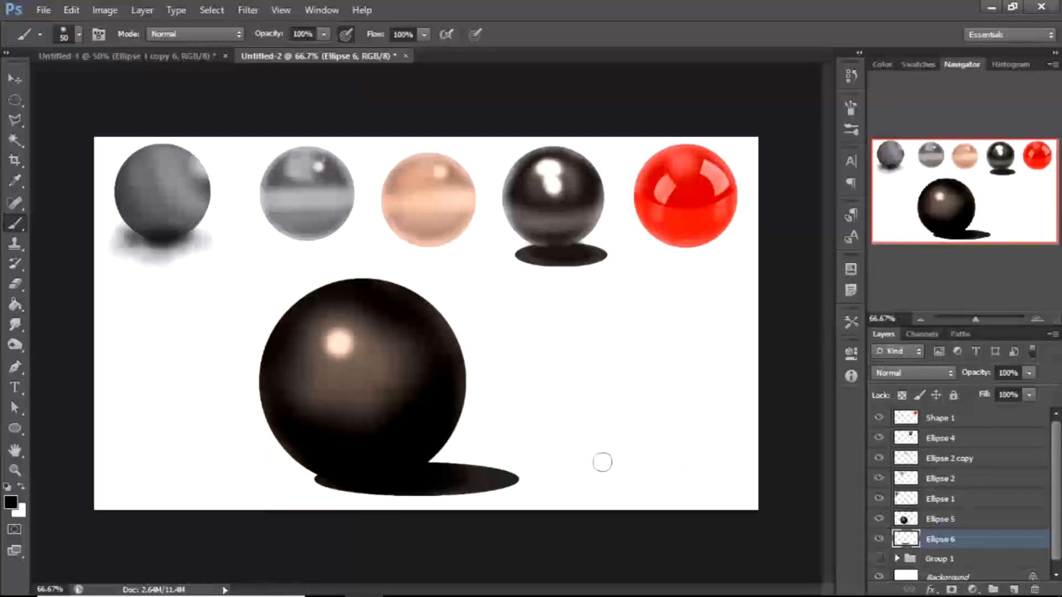
# Merge the Ellipse 5 and Ellipse 6 layers, scale the result to about 46%, and place it beneath the first grey sphere
pyautogui.keyDown('shift'); pyautogui.click(934, 524); pyautogui.keyUp('shift')
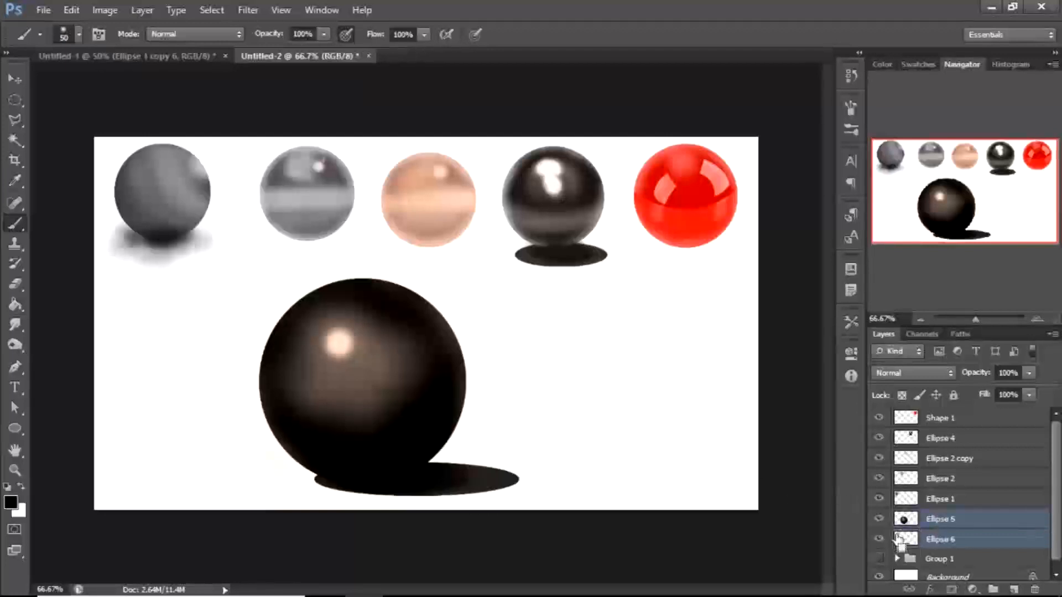
pyautogui.hotkey('ctrl', 'e')
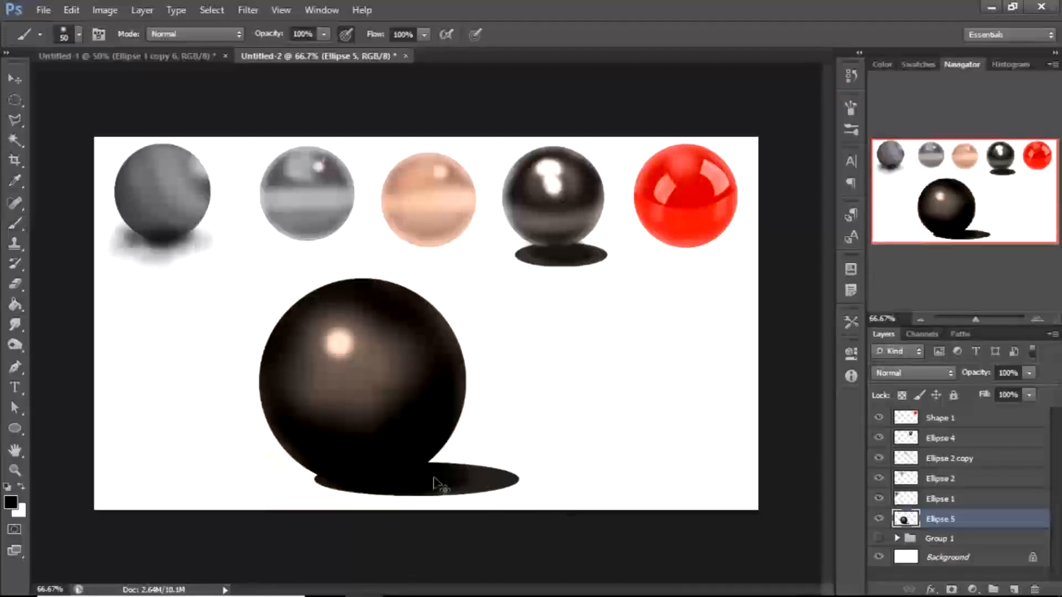
pyautogui.hotkey('ctrl', 't')
pyautogui.moveTo(532, 551); pyautogui.dragTo(347, 378)
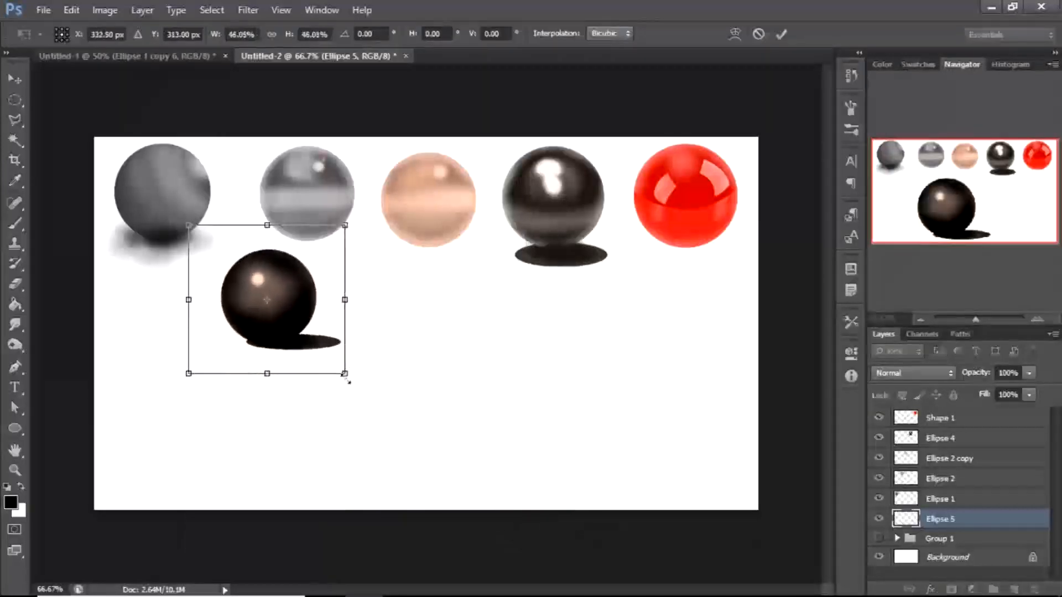
pyautogui.moveTo(294, 298); pyautogui.dragTo(187, 308)
pyautogui.press('Up')
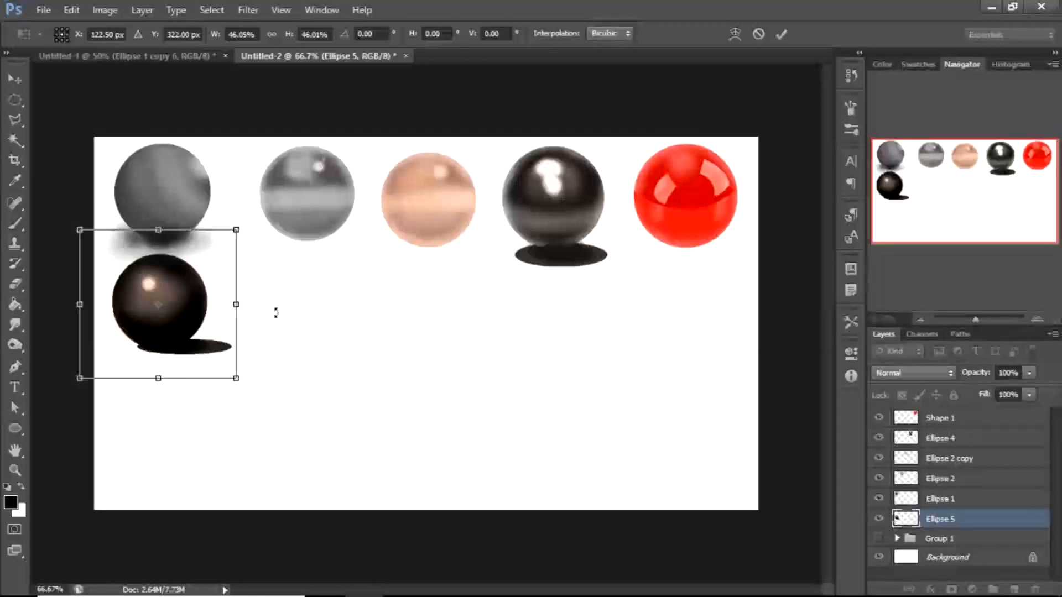
pyautogui.press('Return')
pyautogui.press('b')
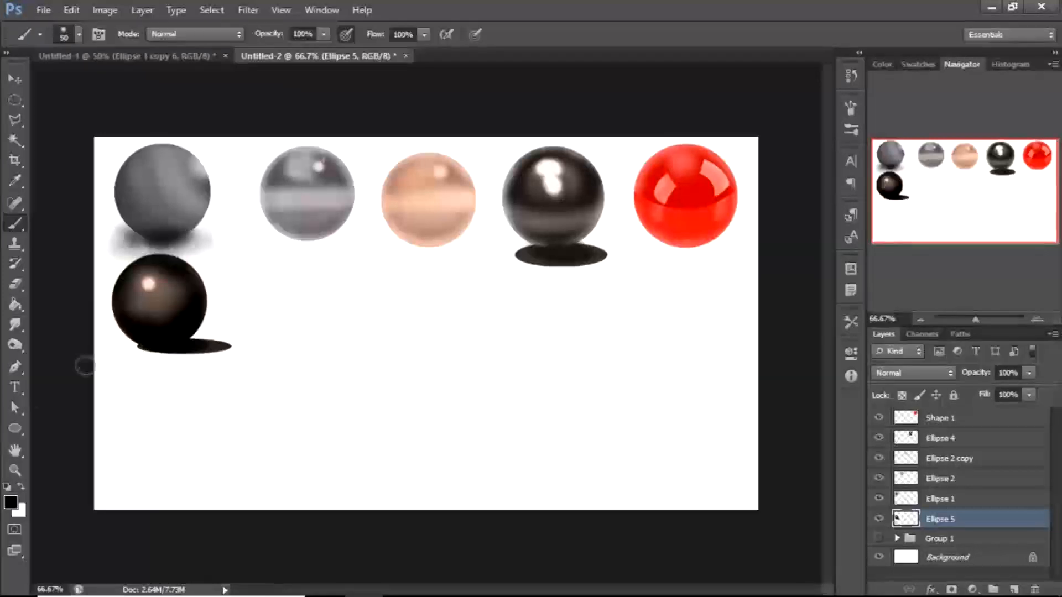
# Draw a circle about 359 px wide in the empty lower middle of the canvas and rasterize its layer
pyautogui.click(14, 428)
pyautogui.moveTo(341, 309); pyautogui.dragTo(583, 486)
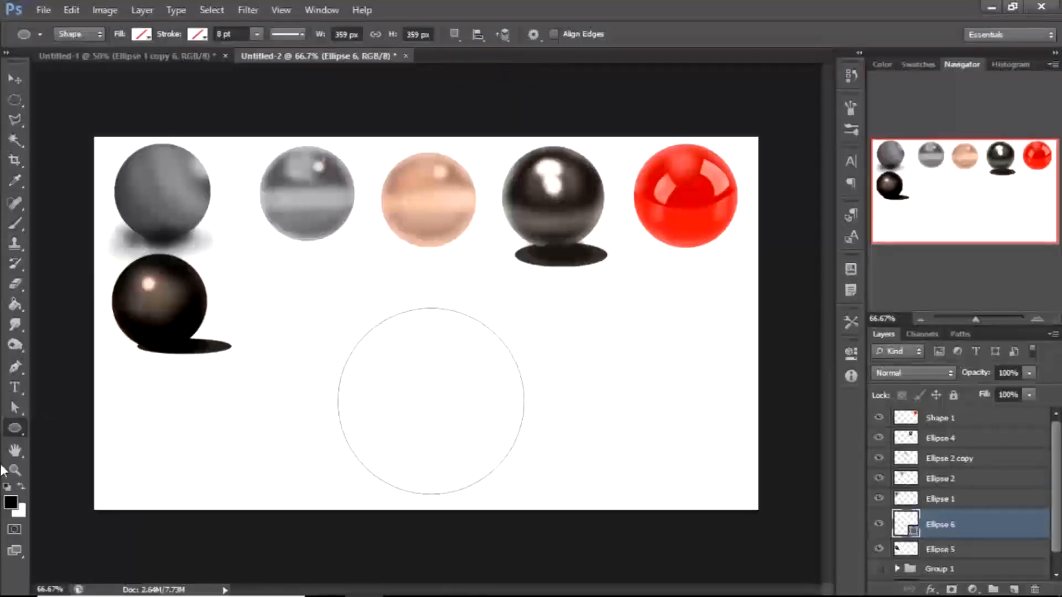
pyautogui.rightClick(951, 527)
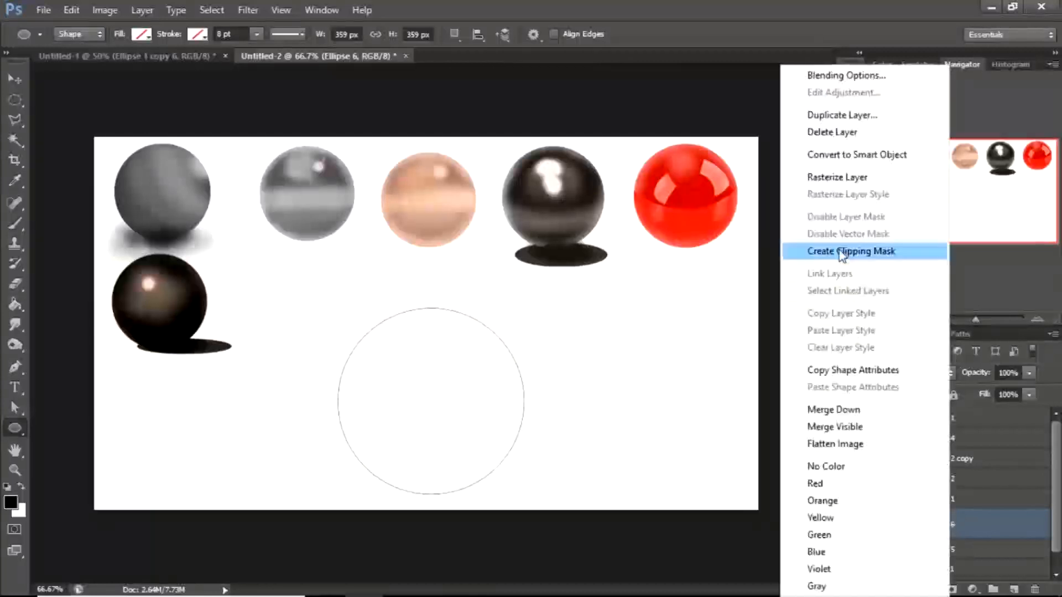
pyautogui.click(823, 177)
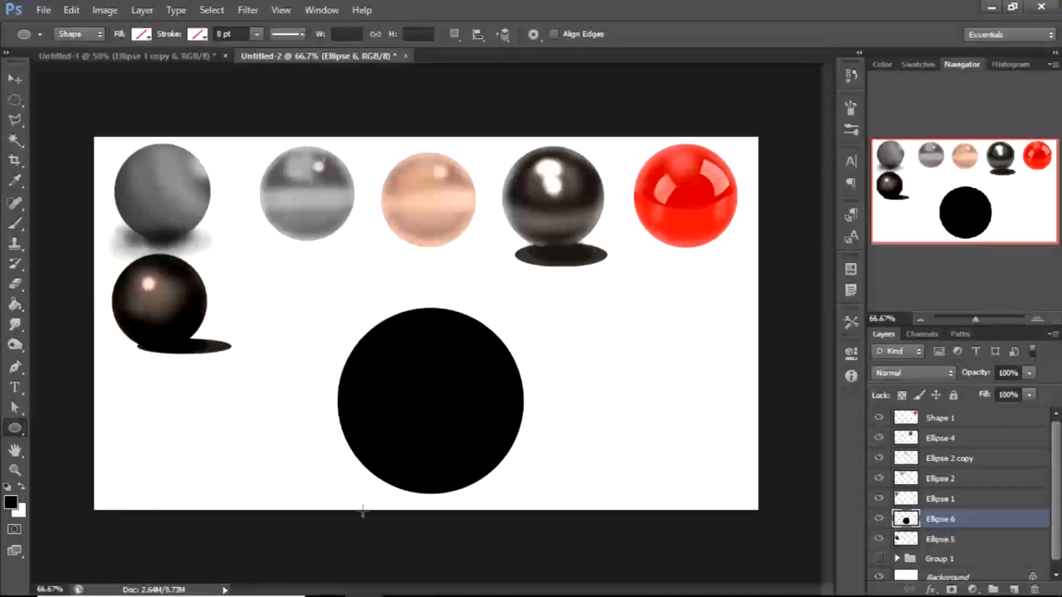
# Choose a light peach-orange foreground colour, select the new circle's outline and fill it with that colour
pyautogui.click(10, 502)
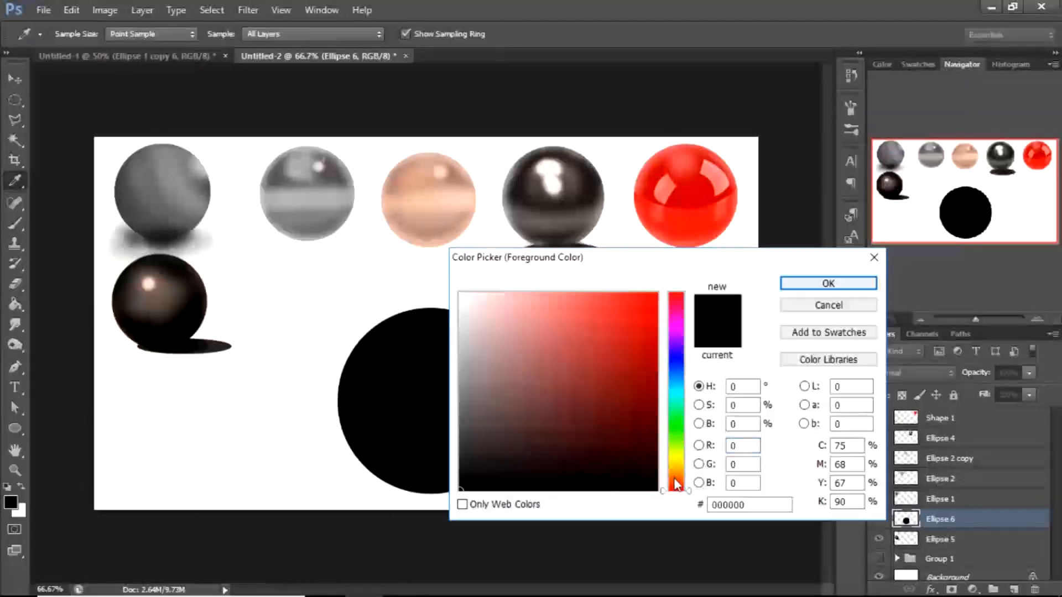
pyautogui.click(675, 476)
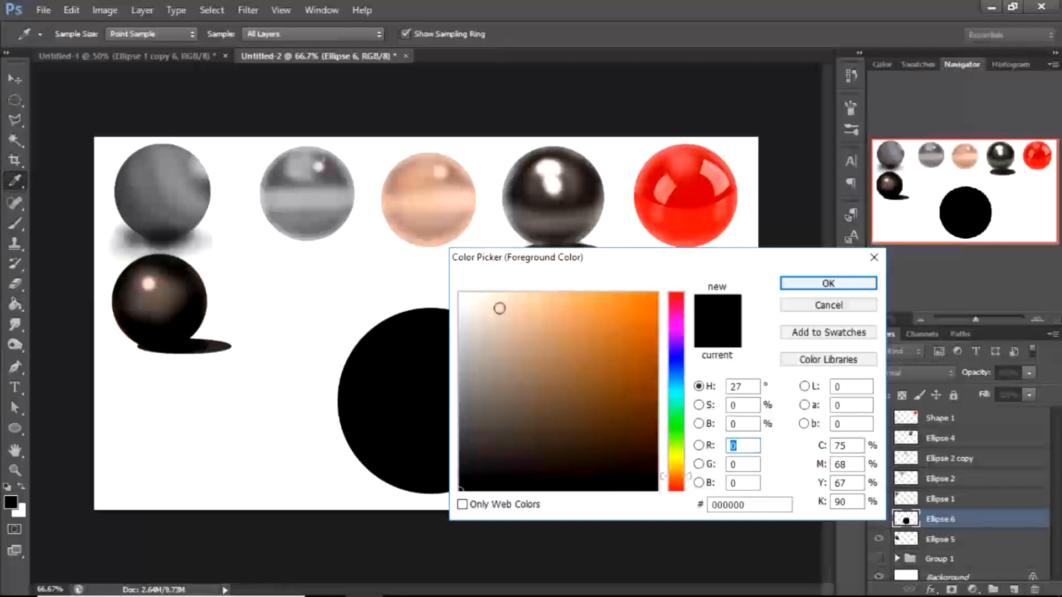
pyautogui.click(501, 312)
pyautogui.moveTo(501, 312)
pyautogui.mouseDown()
pyautogui.moveTo(521, 324)
pyautogui.moveTo(521, 314)
pyautogui.mouseUp()
pyautogui.click(827, 283)
pyautogui.press('u')
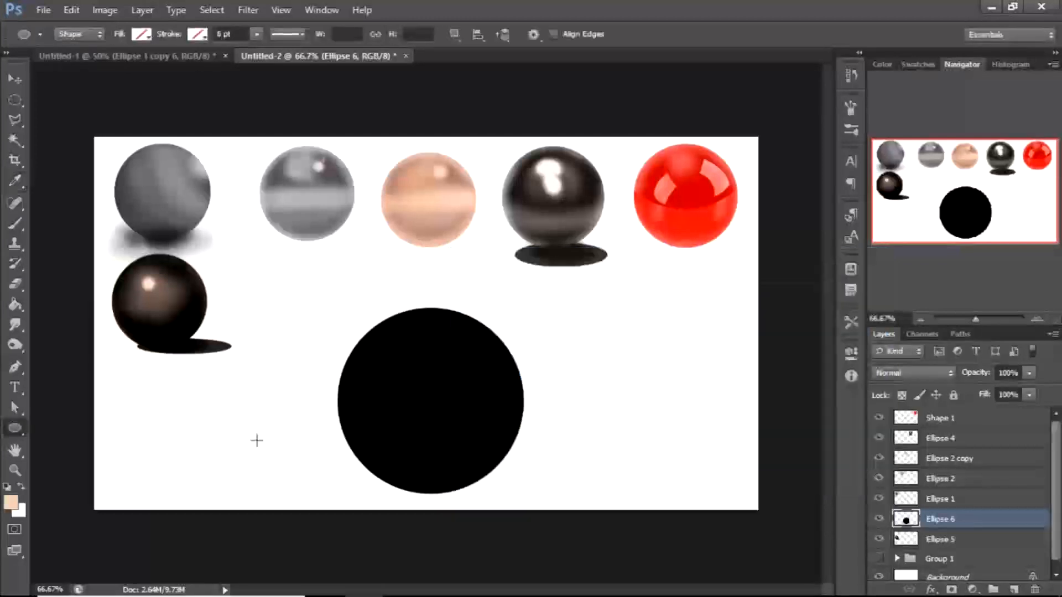
pyautogui.keyDown('ctrl'); pyautogui.click(906, 519); pyautogui.keyUp('ctrl')
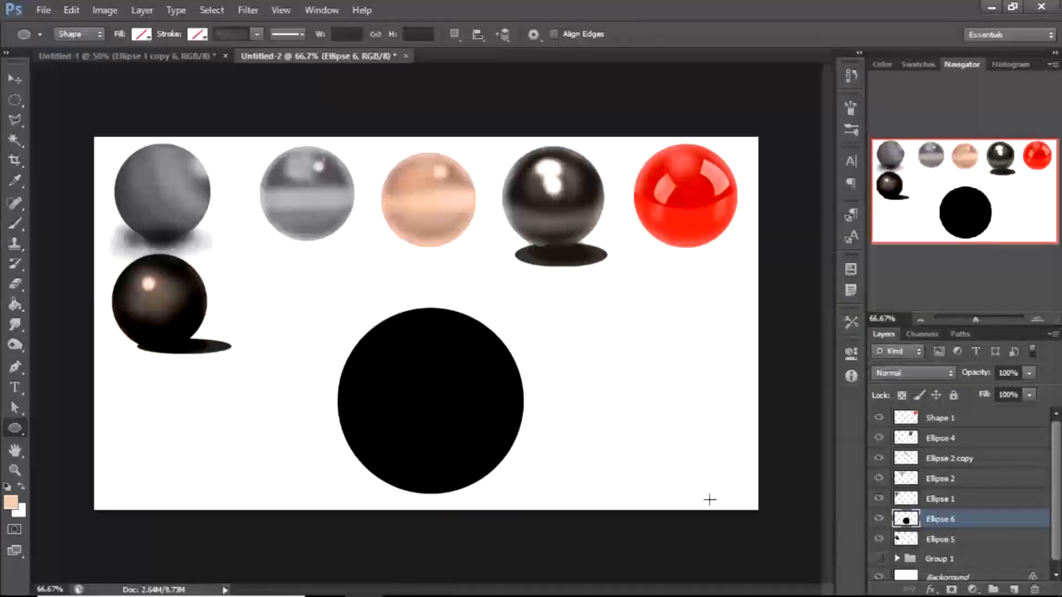
pyautogui.hotkey('alt', 'BackSpace')
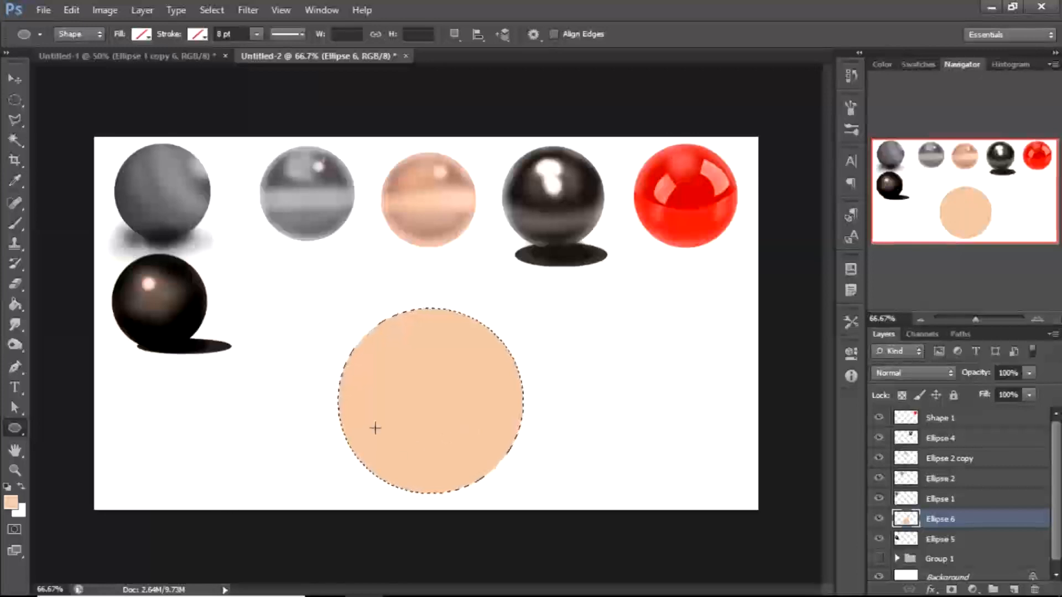
# Change the foreground colour to pinkish peach e3baa8 and refill the selected circle with it
pyautogui.click(11, 502)
pyautogui.moveTo(523, 316); pyautogui.dragTo(518, 309)
pyautogui.moveTo(688, 476); pyautogui.dragTo(689, 481)
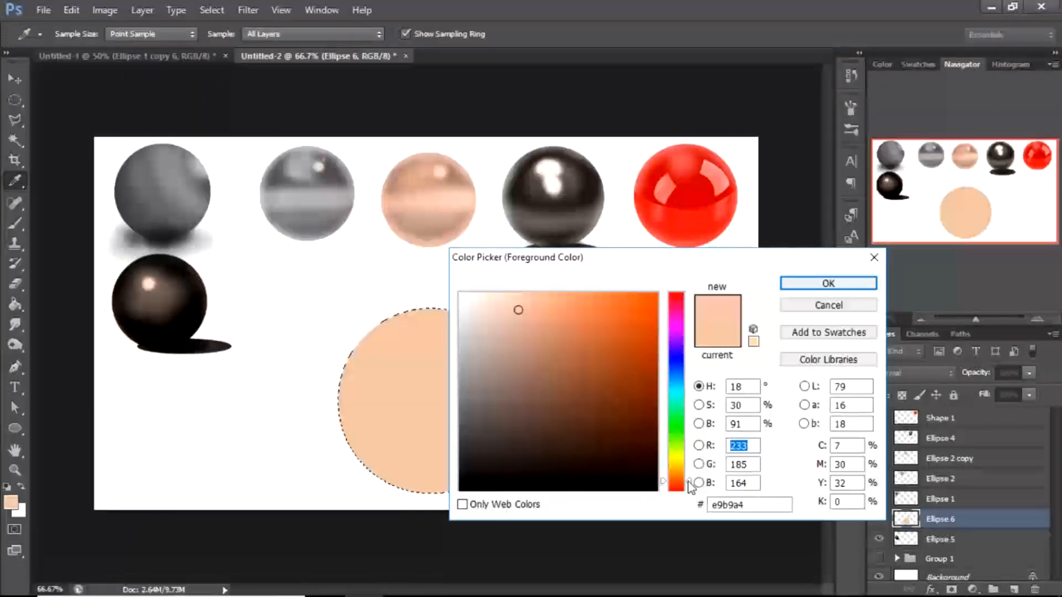
pyautogui.moveTo(518, 313)
pyautogui.mouseDown()
pyautogui.moveTo(505, 317)
pyautogui.moveTo(520, 320)
pyautogui.moveTo(518, 304)
pyautogui.moveTo(540, 321)
pyautogui.moveTo(510, 327)
pyautogui.moveTo(511, 314)
pyautogui.mouseUp()
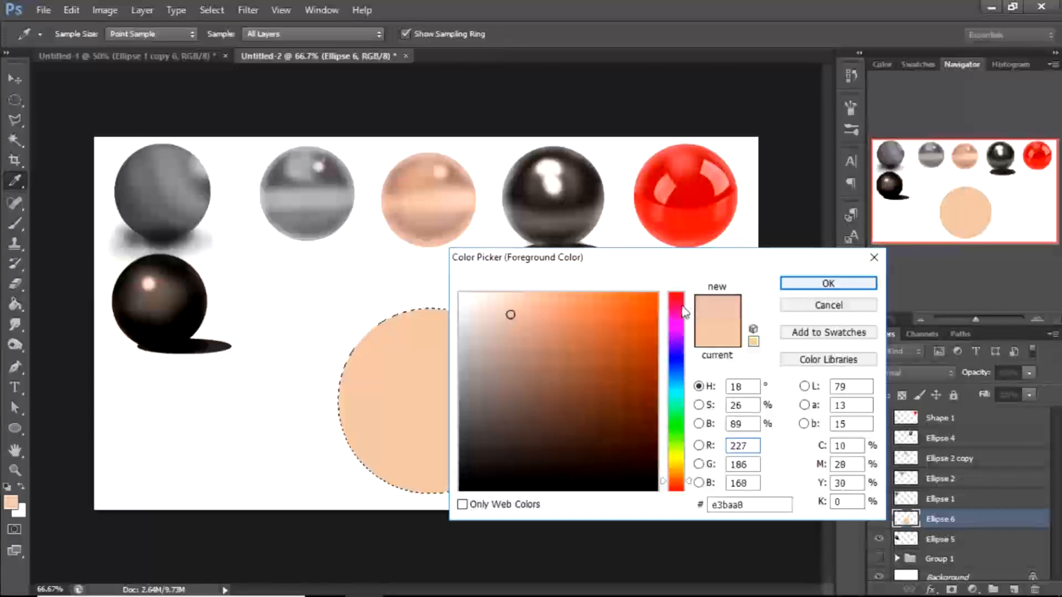
pyautogui.click(788, 284)
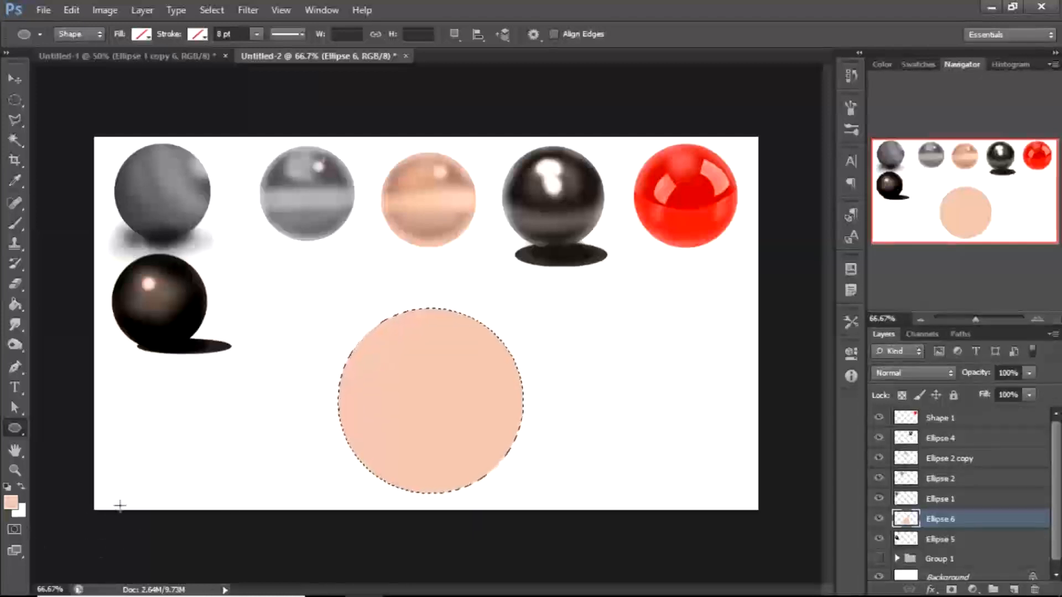
# Shift the foreground colour to pale yellow e3d3a8 and fill the selected circle with it
pyautogui.click(11, 503)
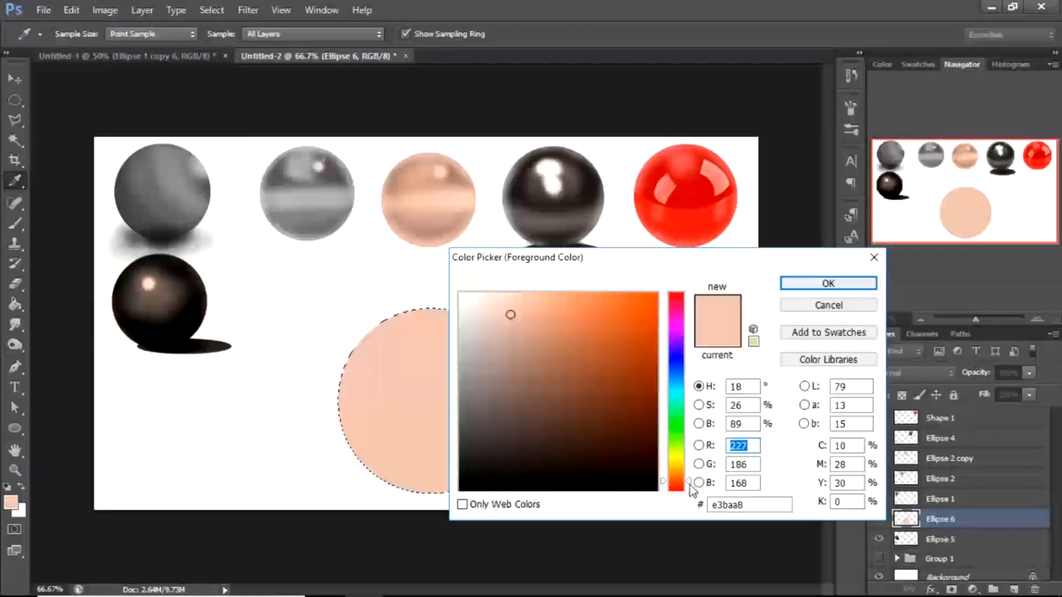
pyautogui.moveTo(690, 480); pyautogui.dragTo(689, 466)
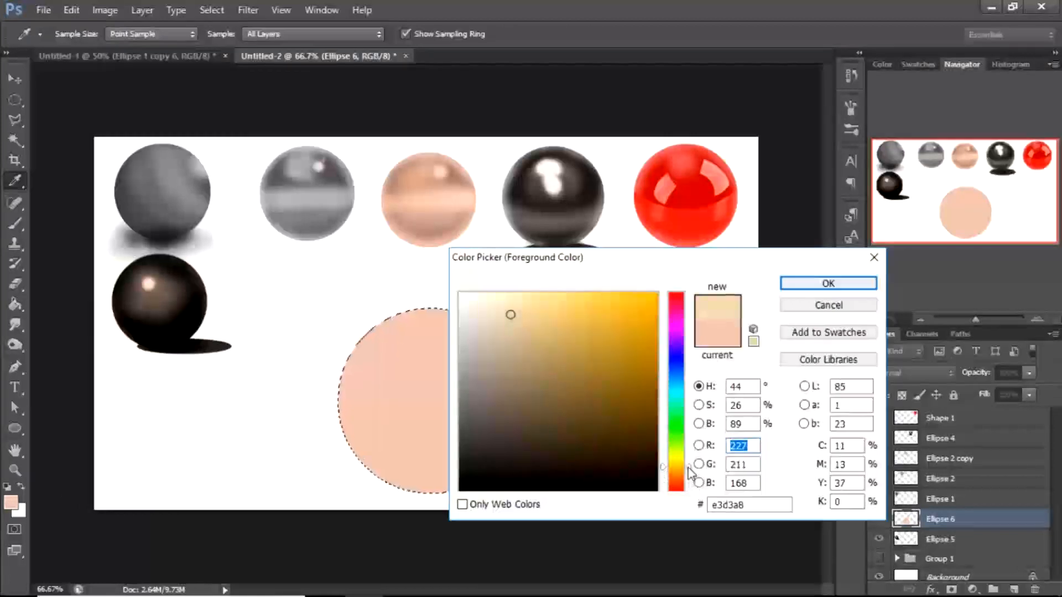
pyautogui.click(799, 286)
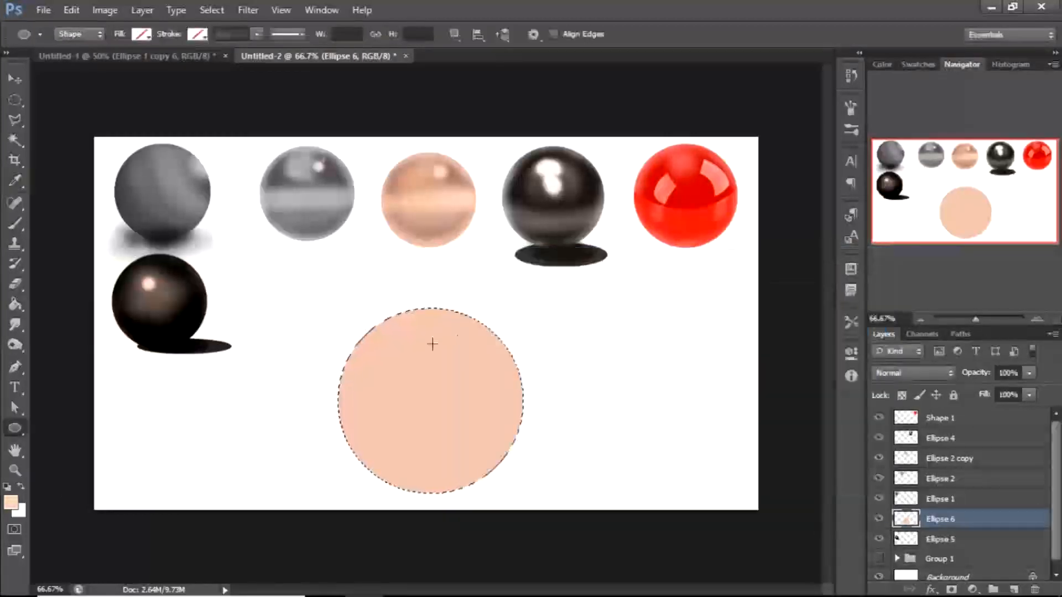
pyautogui.hotkey('alt', 'BackSpace')
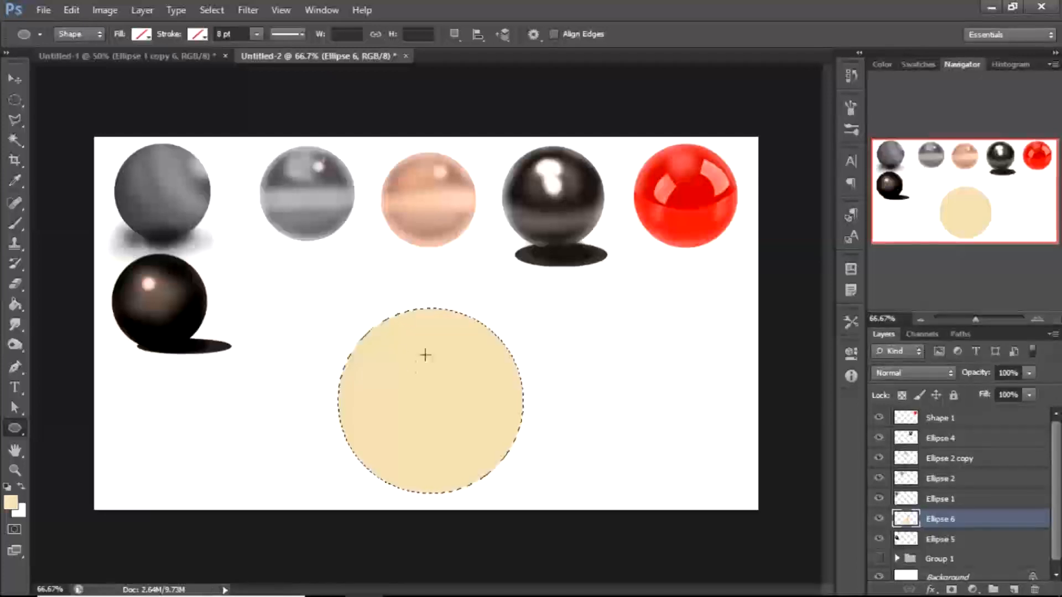
# Paint a near-white f9f9f9 highlight in the circle's upper left with a 50 px brush at 100% opacity, and lower the brush opacity to 59%
pyautogui.click(11, 503)
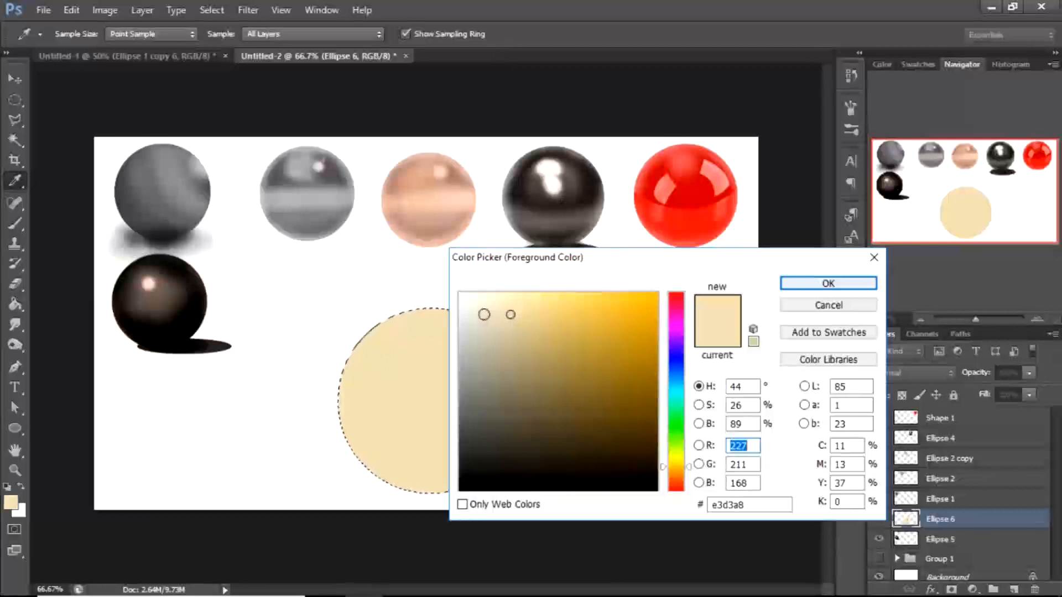
pyautogui.moveTo(520, 314); pyautogui.dragTo(460, 297)
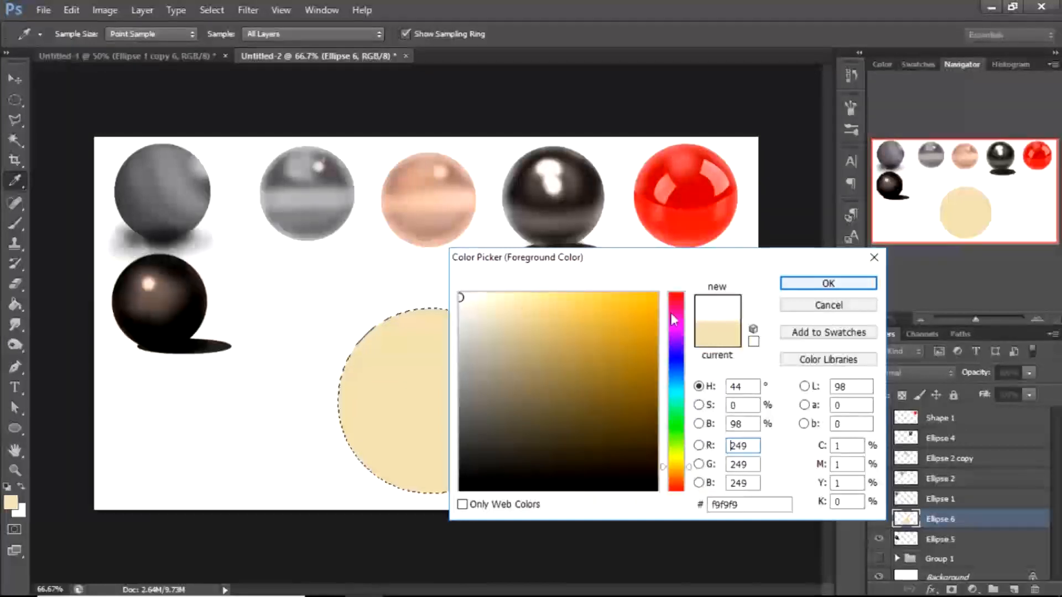
pyautogui.click(820, 285)
pyautogui.press('b')
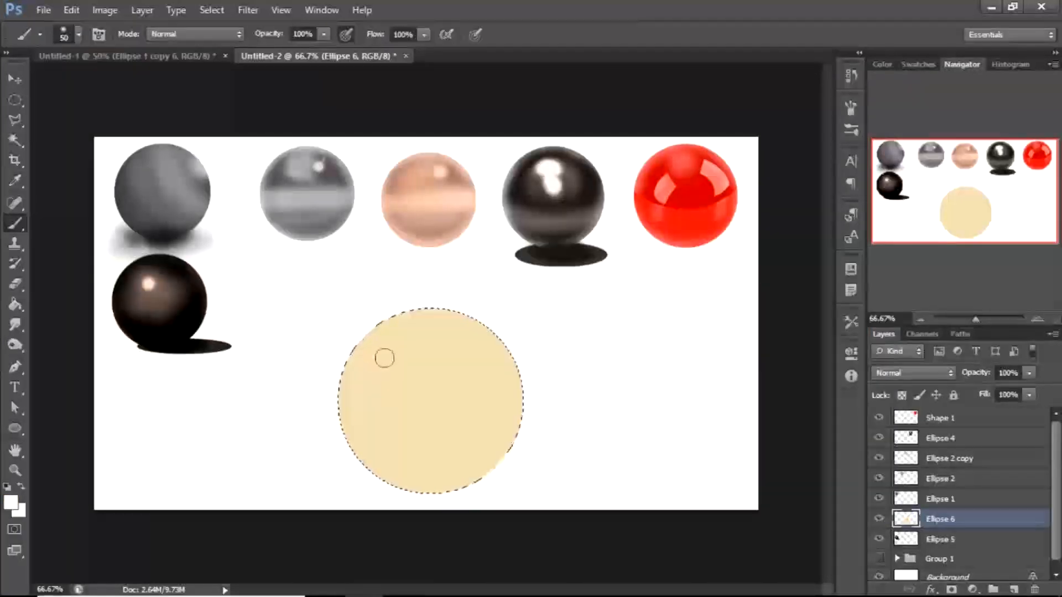
pyautogui.click(878, 518)
pyautogui.click(878, 519)
pyautogui.click(346, 34)
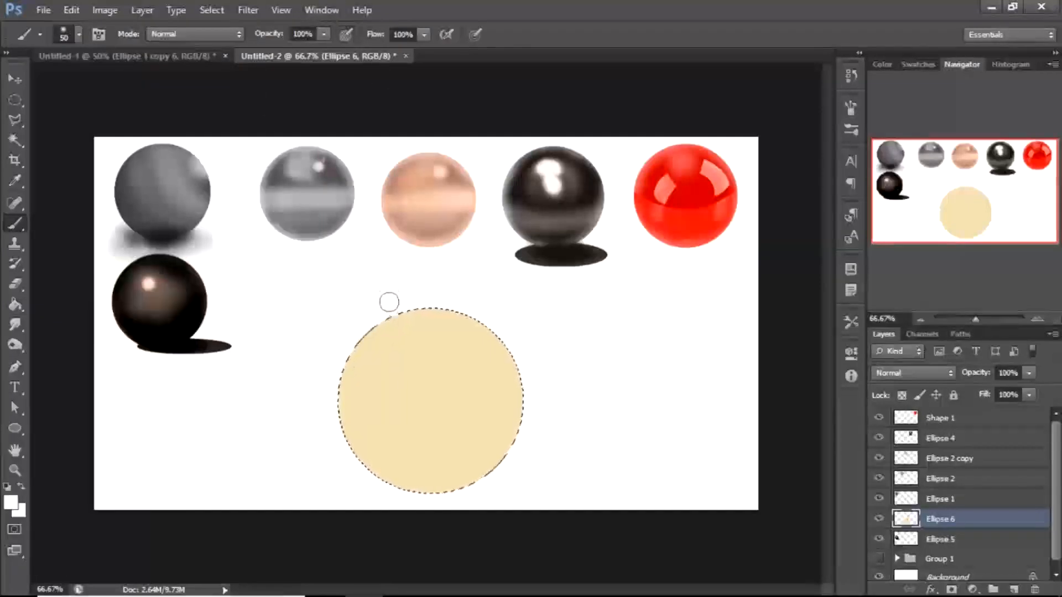
pyautogui.moveTo(391, 348); pyautogui.dragTo(392, 347)
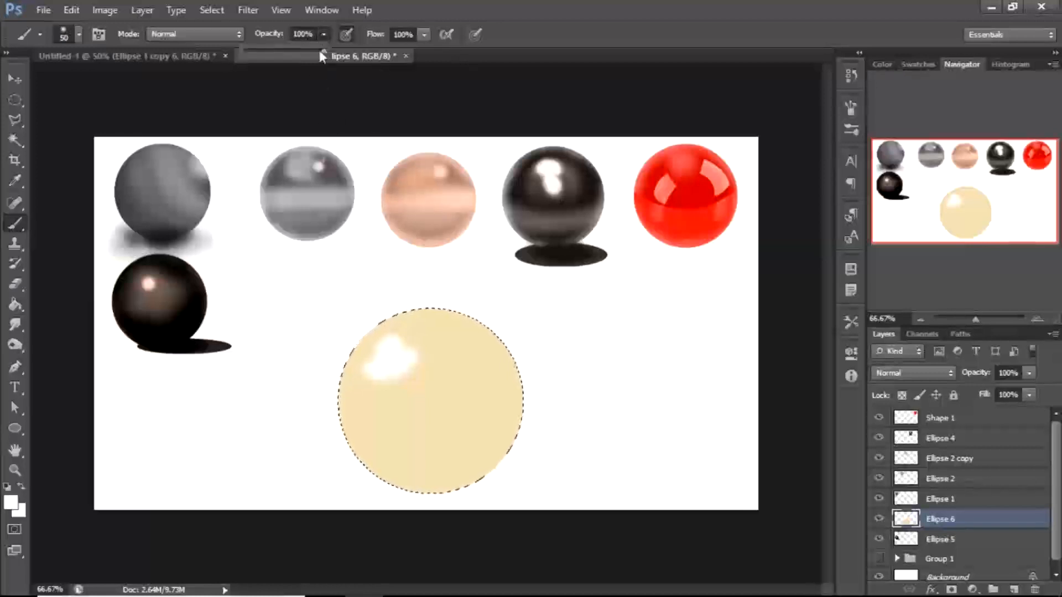
pyautogui.moveTo(295, 54); pyautogui.dragTo(291, 53)
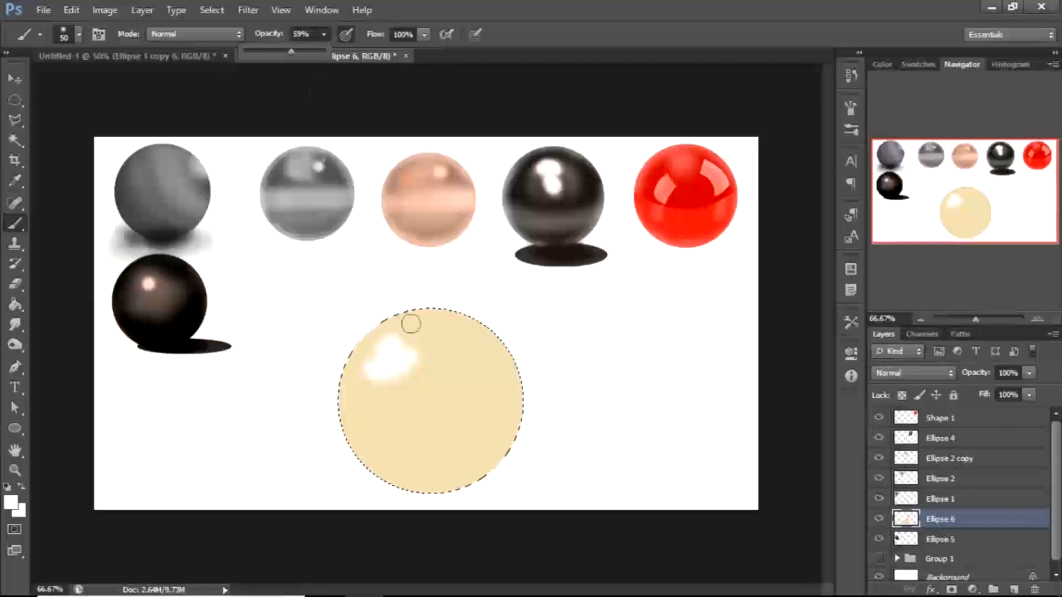
# Try brushing a soft white glow across the right side and lower left of the circle with an 80 px brush
pyautogui.press(']')
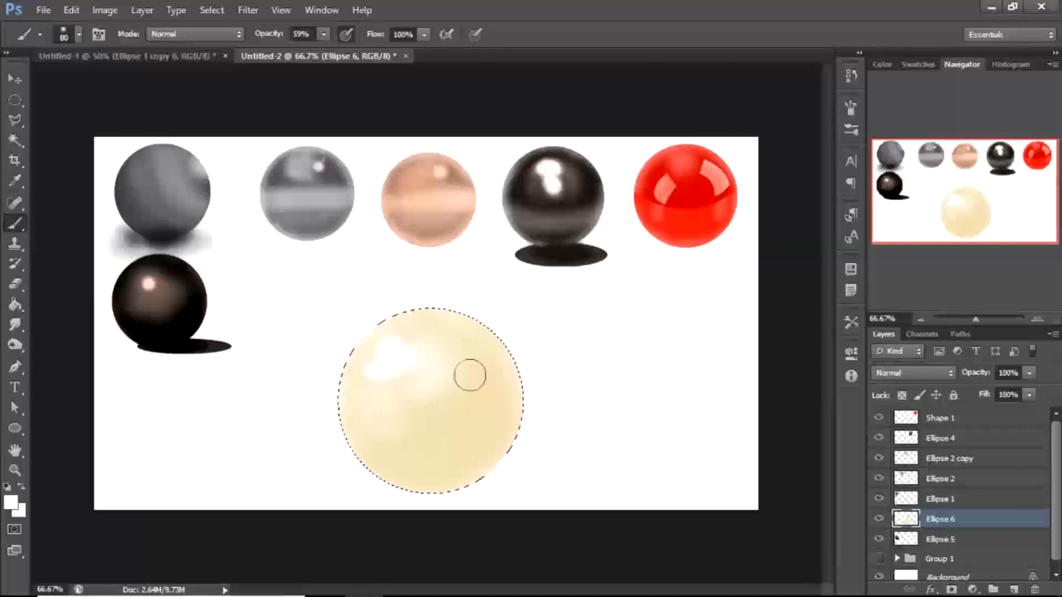
pyautogui.moveTo(474, 348); pyautogui.dragTo(483, 398)
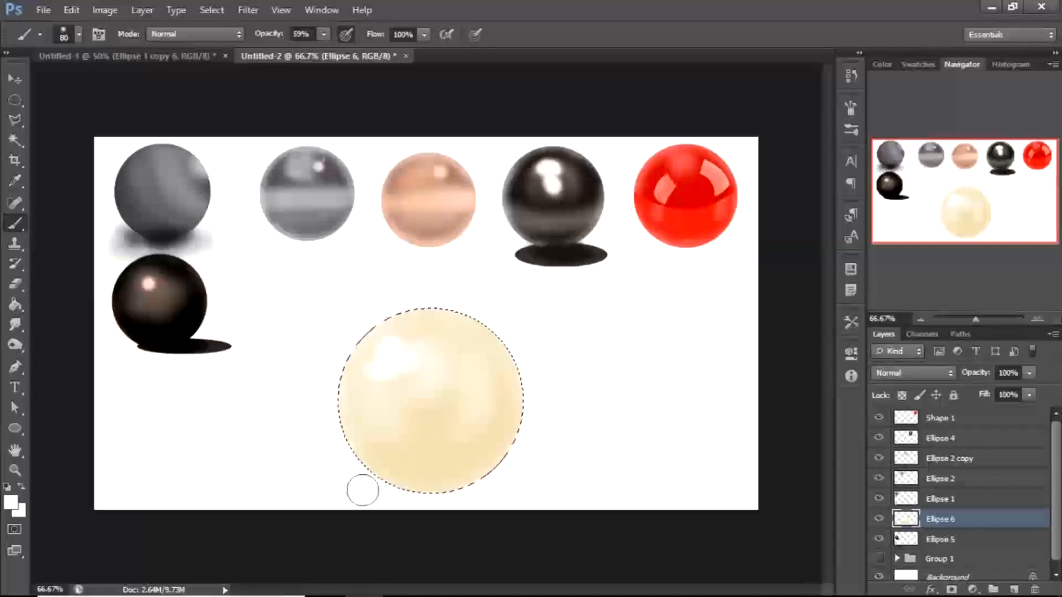
pyautogui.moveTo(379, 455)
pyautogui.mouseDown()
pyautogui.moveTo(424, 431)
pyautogui.moveTo(433, 379)
pyautogui.moveTo(436, 404)
pyautogui.mouseUp()
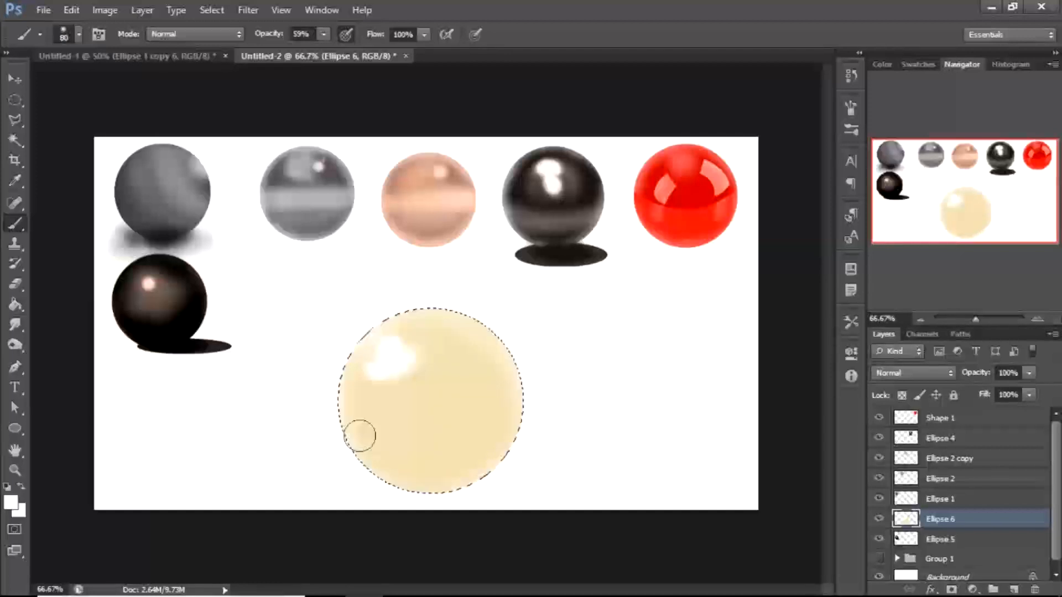
# Paint a broad soft white glow over the circle around the highlight with a 200 px brush at 59% opacity
pyautogui.press(']')
pyautogui.press(']')
pyautogui.press(']')
pyautogui.press(']')
pyautogui.press(']')
pyautogui.press(']')
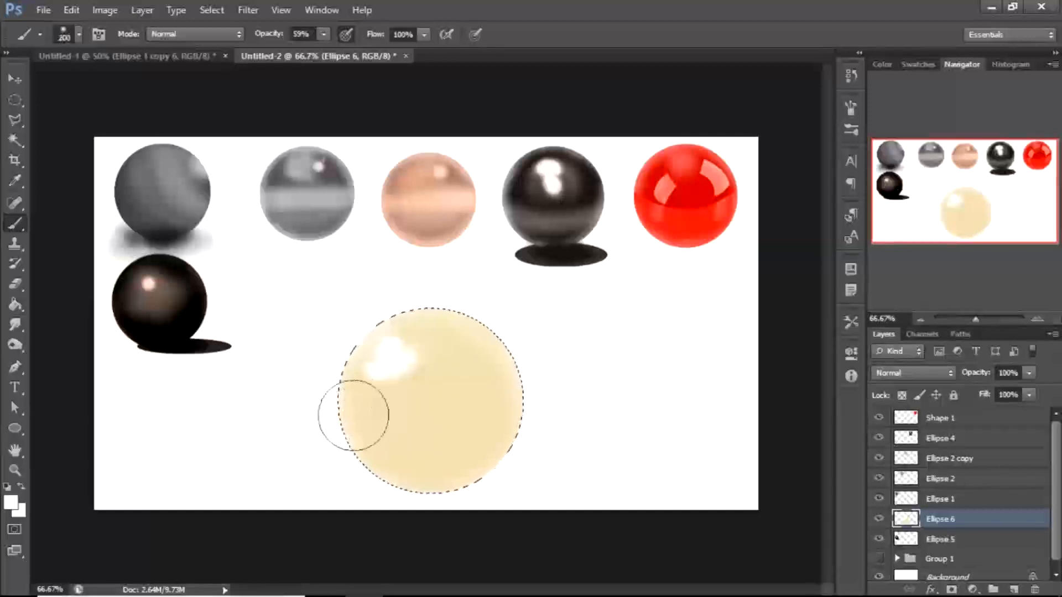
pyautogui.moveTo(388, 373)
pyautogui.mouseDown()
pyautogui.moveTo(420, 350)
pyautogui.moveTo(379, 388)
pyautogui.moveTo(427, 360)
pyautogui.moveTo(458, 374)
pyautogui.moveTo(387, 415)
pyautogui.moveTo(465, 404)
pyautogui.moveTo(433, 396)
pyautogui.moveTo(419, 374)
pyautogui.moveTo(380, 391)
pyautogui.moveTo(515, 366)
pyautogui.moveTo(356, 436)
pyautogui.mouseUp()
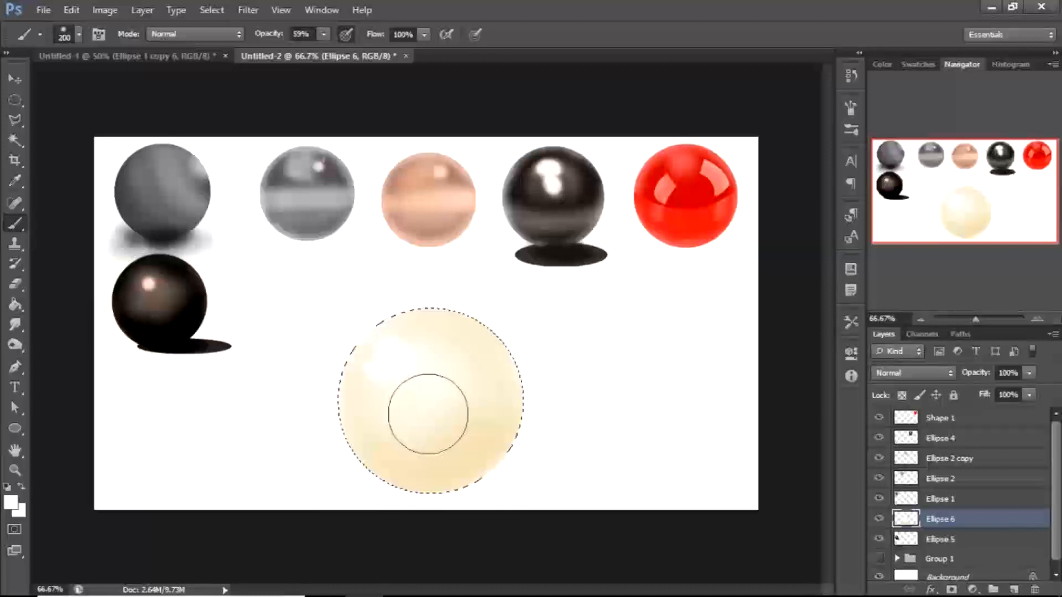
# Sample the circle's pale yellow, darken it to a muted tan, and brush soft shading along the circle's lower right edge
pyautogui.press('i')
pyautogui.click(443, 451)
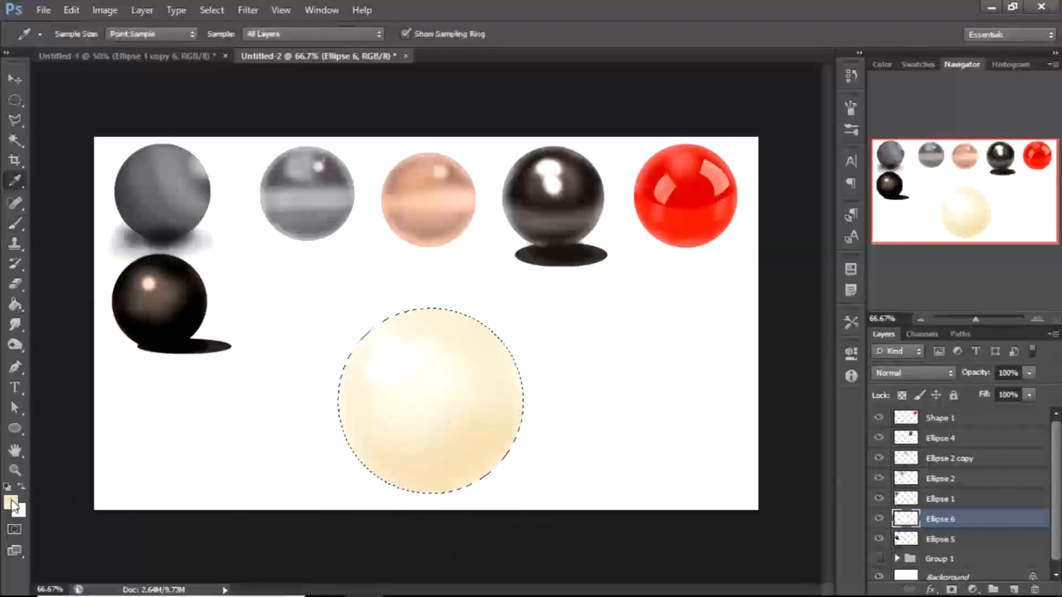
pyautogui.click(10, 503)
pyautogui.moveTo(510, 314); pyautogui.dragTo(513, 361)
pyautogui.click(820, 284)
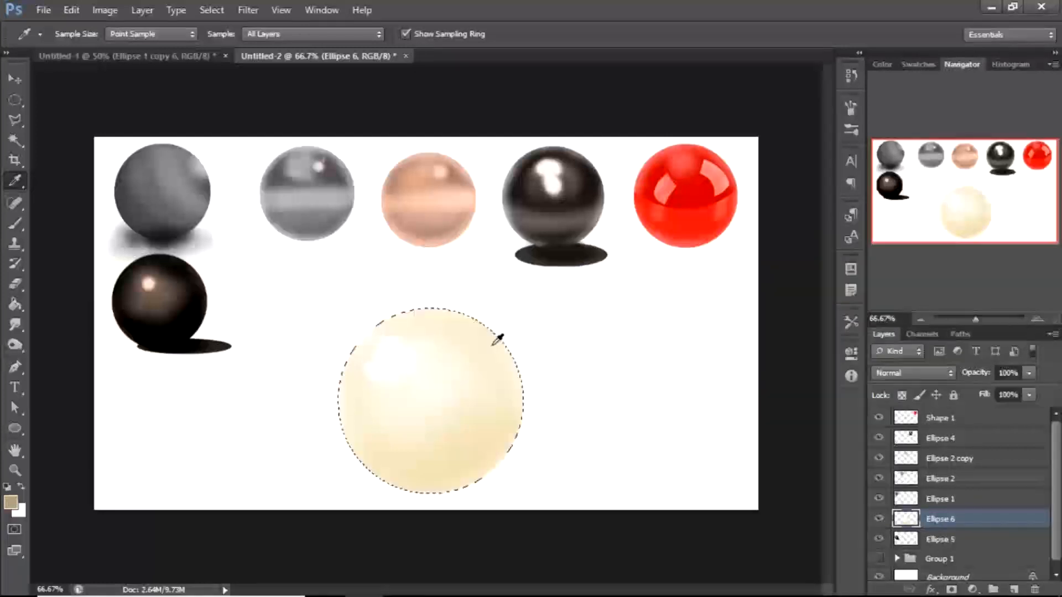
pyautogui.press('b')
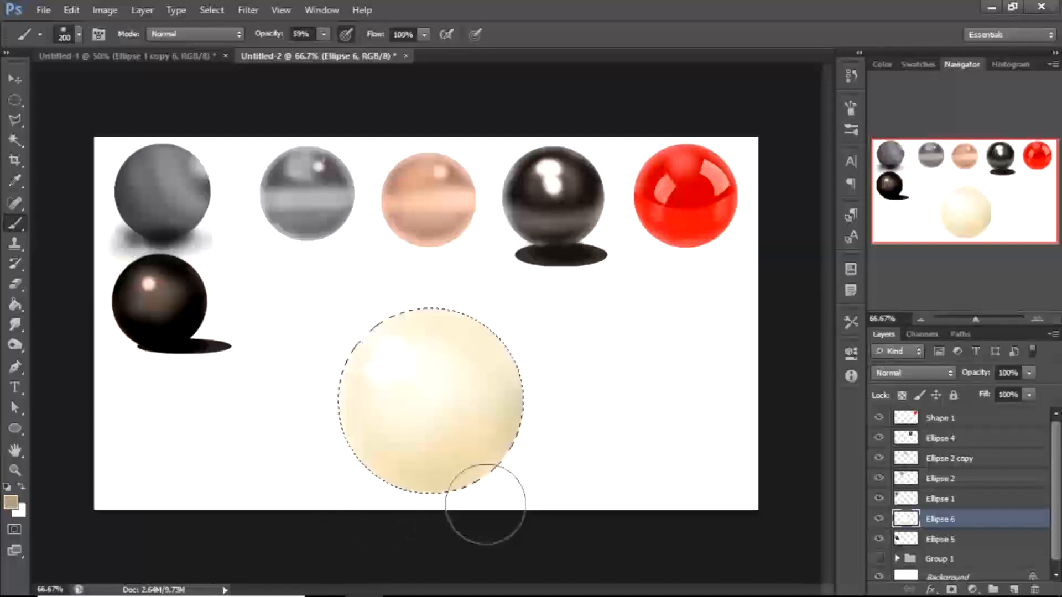
# Raise the brush opacity to 100% and paint a soft tan shadow around the circle's lower edge and sides with the 200 px brush
pyautogui.click(324, 35)
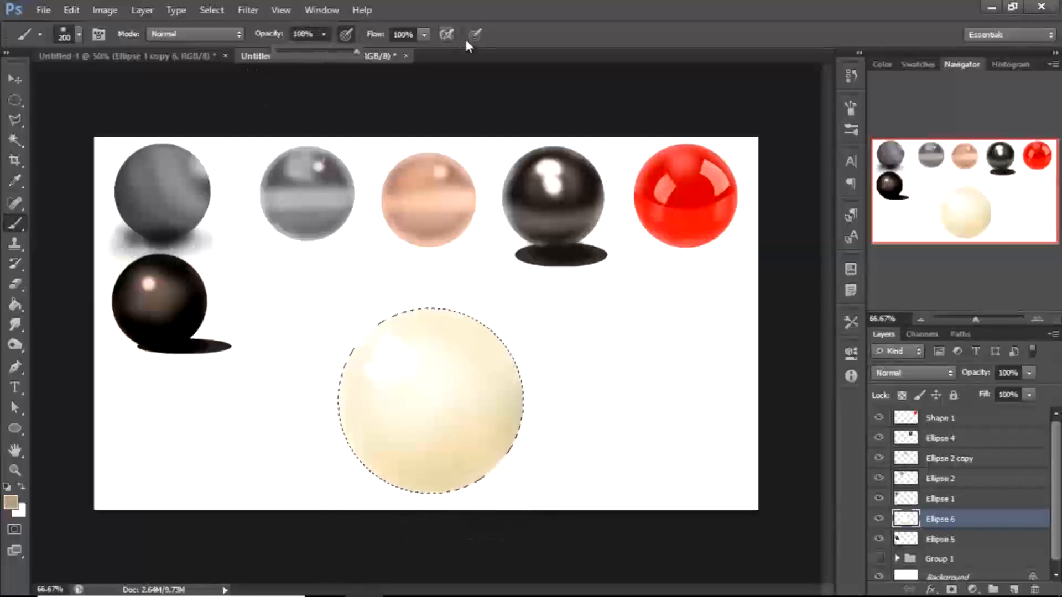
pyautogui.moveTo(364, 508)
pyautogui.mouseDown()
pyautogui.moveTo(514, 506)
pyautogui.moveTo(315, 511)
pyautogui.moveTo(413, 512)
pyautogui.moveTo(532, 486)
pyautogui.moveTo(429, 511)
pyautogui.moveTo(497, 506)
pyautogui.moveTo(377, 525)
pyautogui.moveTo(578, 507)
pyautogui.moveTo(337, 499)
pyautogui.mouseUp()
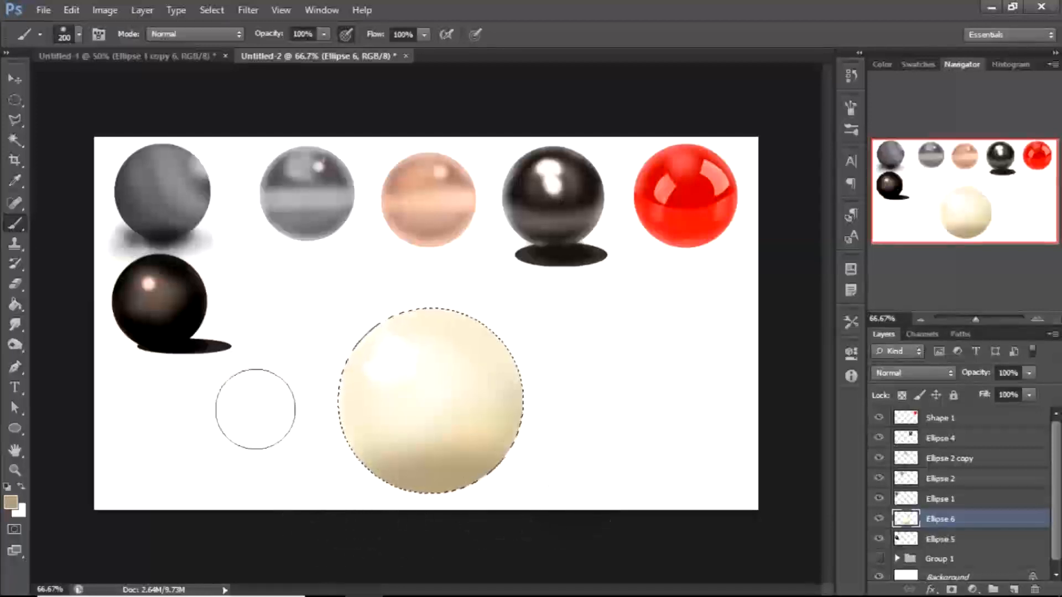
pyautogui.moveTo(291, 433)
pyautogui.mouseDown()
pyautogui.moveTo(298, 413)
pyautogui.moveTo(340, 474)
pyautogui.moveTo(331, 489)
pyautogui.moveTo(330, 477)
pyautogui.moveTo(412, 515)
pyautogui.moveTo(551, 511)
pyautogui.moveTo(337, 536)
pyautogui.mouseUp()
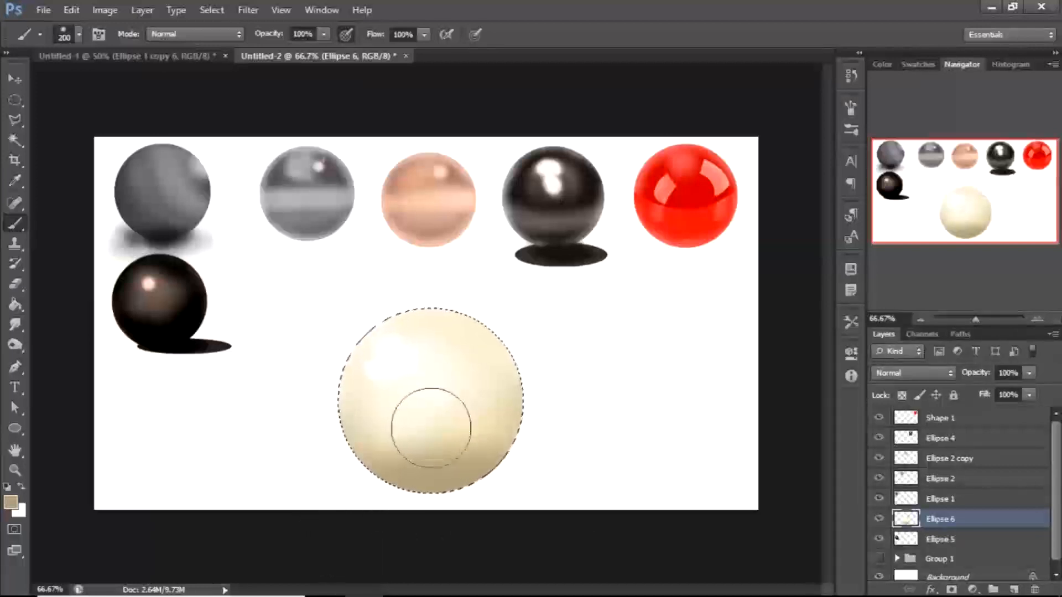
pyautogui.moveTo(559, 398)
pyautogui.mouseDown()
pyautogui.moveTo(524, 481)
pyautogui.moveTo(448, 517)
pyautogui.mouseUp()
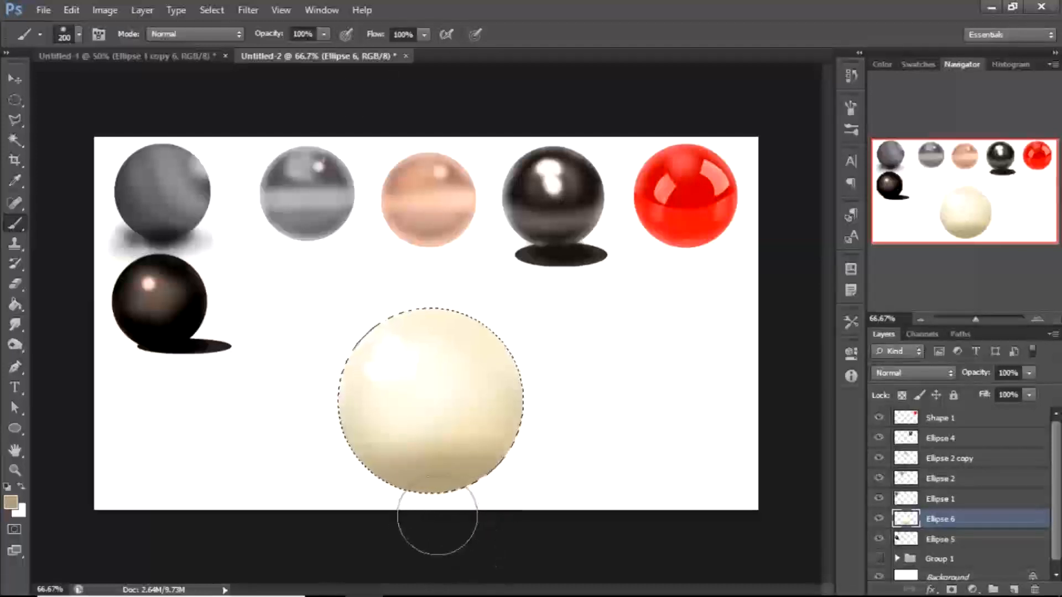
# Paint a narrower, darker shadow along the circle's bottom edge in brown 736a52 with a 70 px brush
pyautogui.press('[')
pyautogui.press('[')
pyautogui.press('[')
pyautogui.press('[')
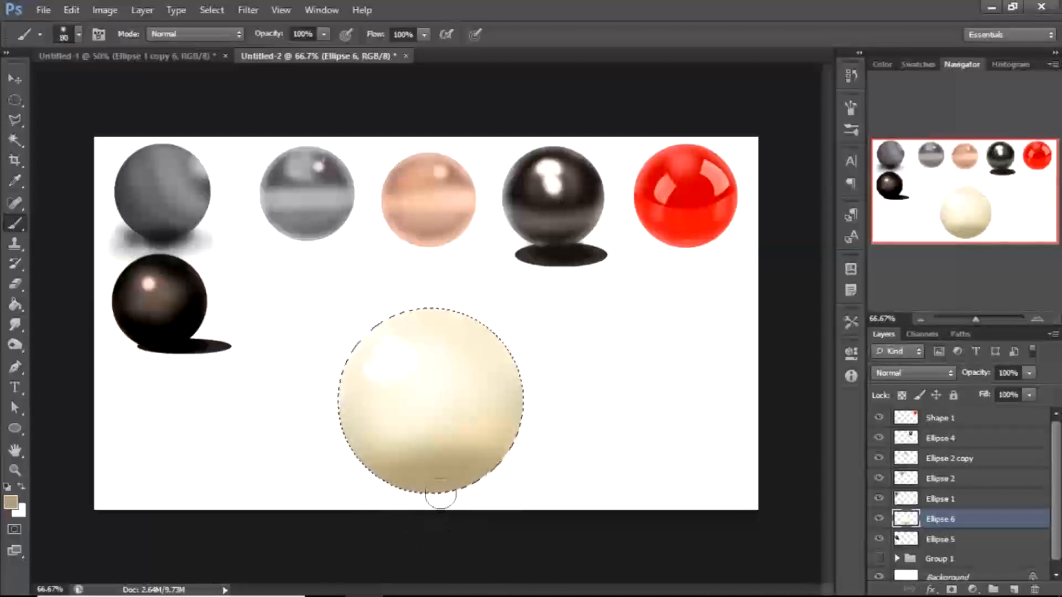
pyautogui.click(10, 502)
pyautogui.moveTo(514, 363); pyautogui.dragTo(514, 398)
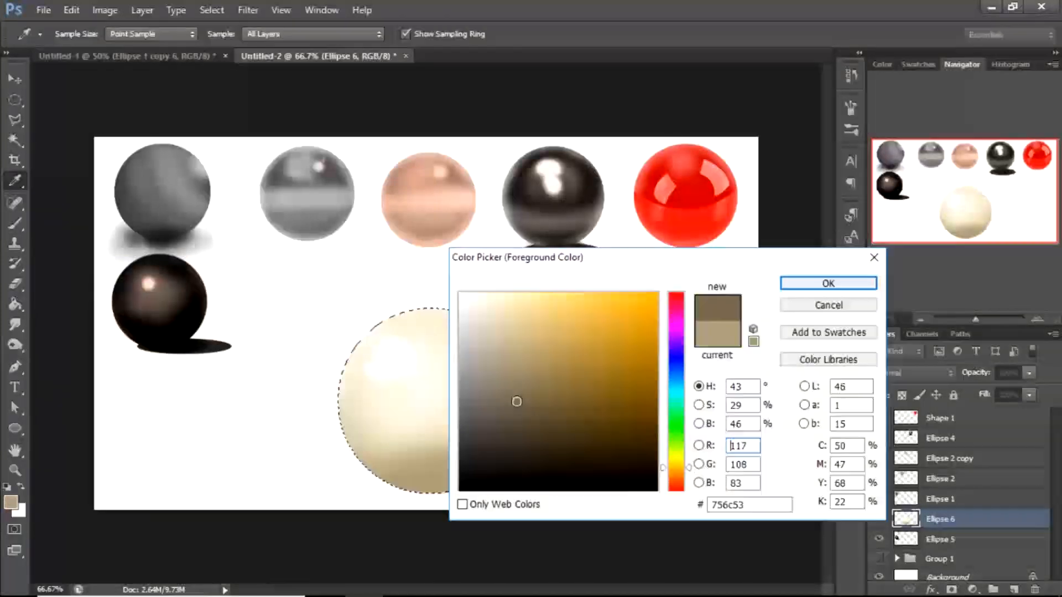
pyautogui.click(828, 283)
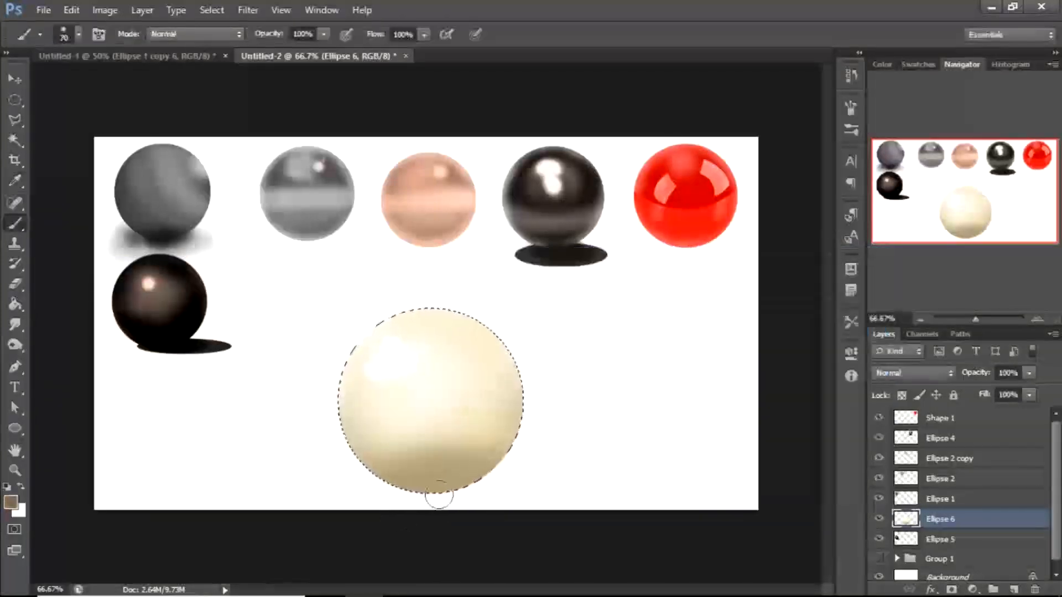
pyautogui.moveTo(509, 489)
pyautogui.mouseDown()
pyautogui.moveTo(348, 488)
pyautogui.moveTo(568, 489)
pyautogui.mouseUp()
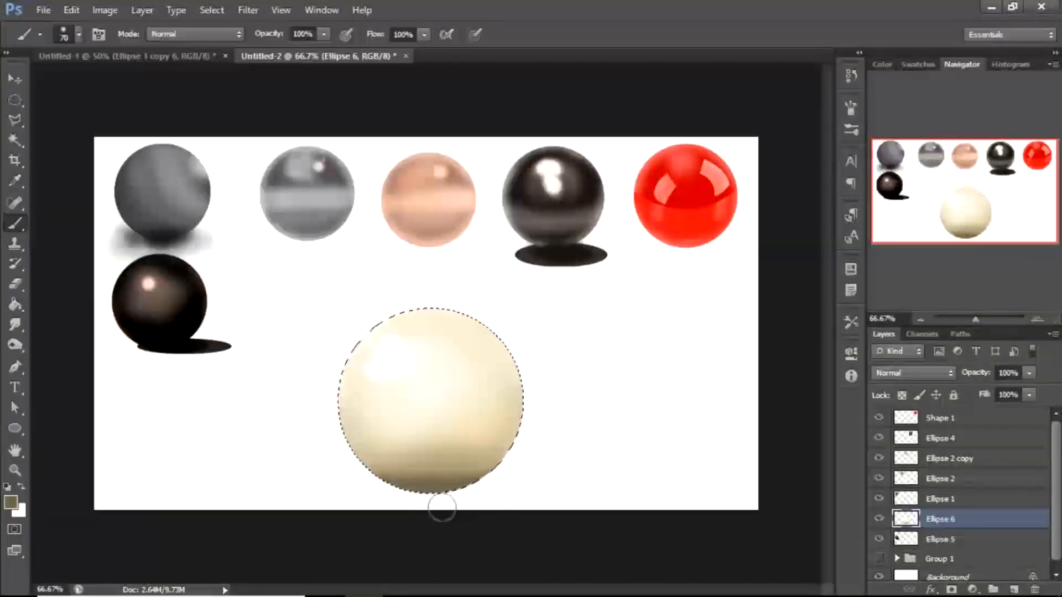
# Darken the foreground colour to 5d5642, deepen the shadow at the circle's very bottom, and deselect
pyautogui.click(10, 503)
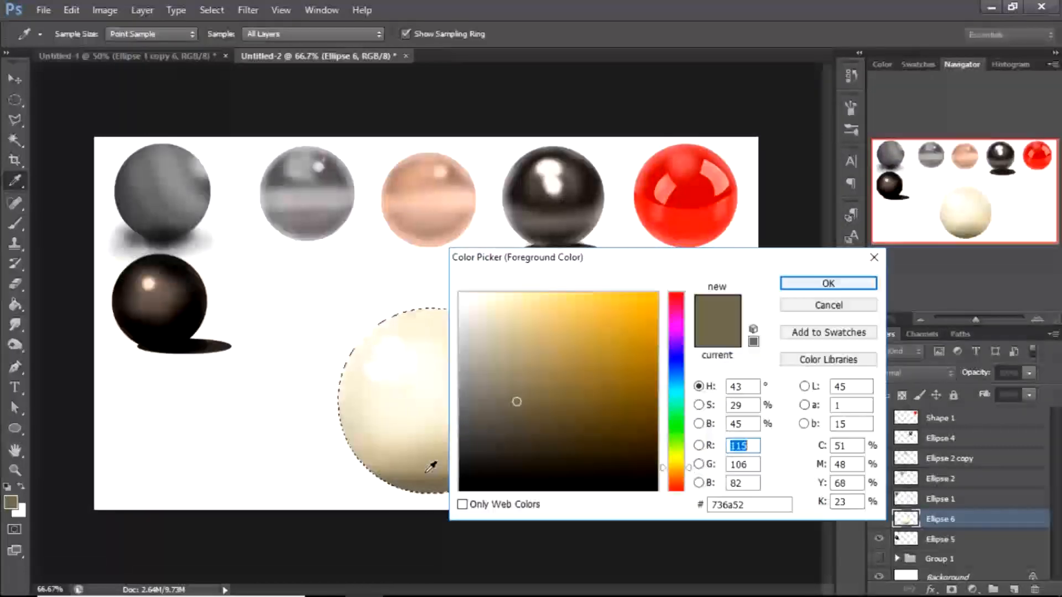
pyautogui.click(516, 418)
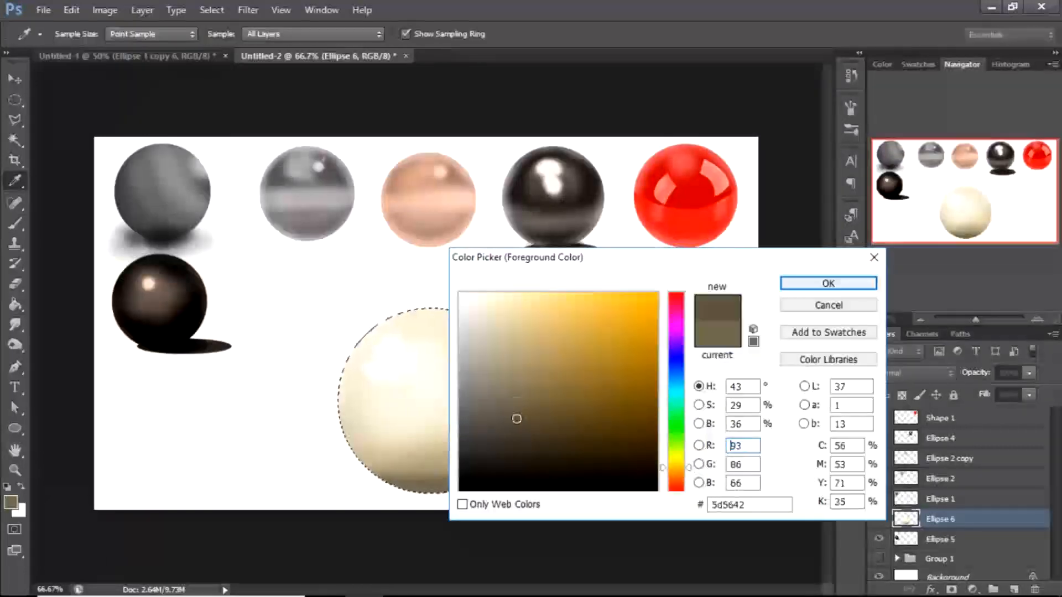
pyautogui.click(827, 283)
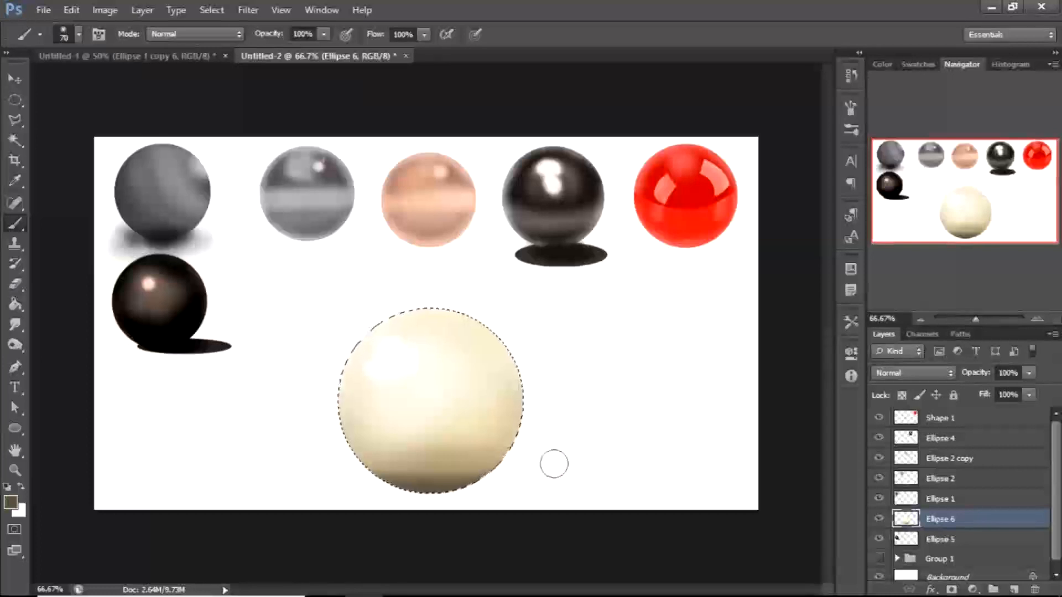
pyautogui.hotkey('ctrl', 'd')
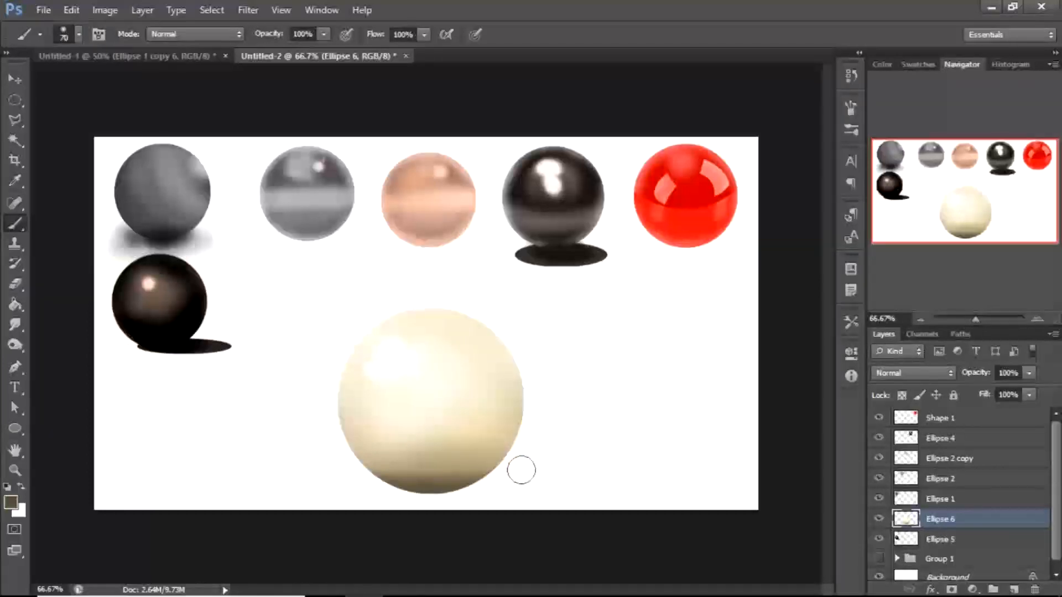
# Scale the cream sphere down to 69.92% and move it up beneath the top row of spheres
pyautogui.hotkey('ctrl', 't')
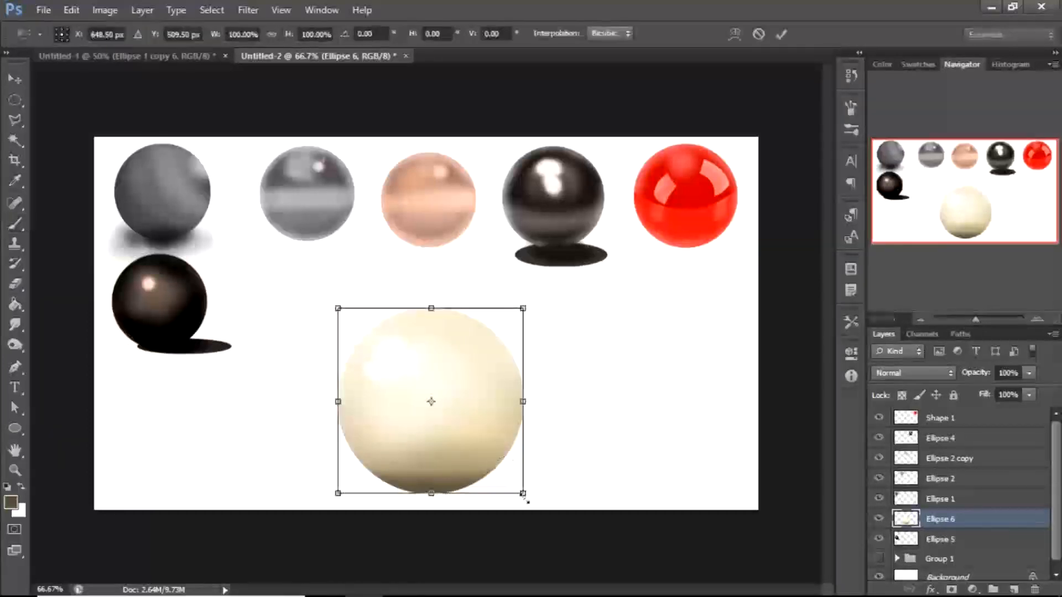
pyautogui.moveTo(523, 492); pyautogui.dragTo(468, 437)
pyautogui.moveTo(422, 381); pyautogui.dragTo(447, 340)
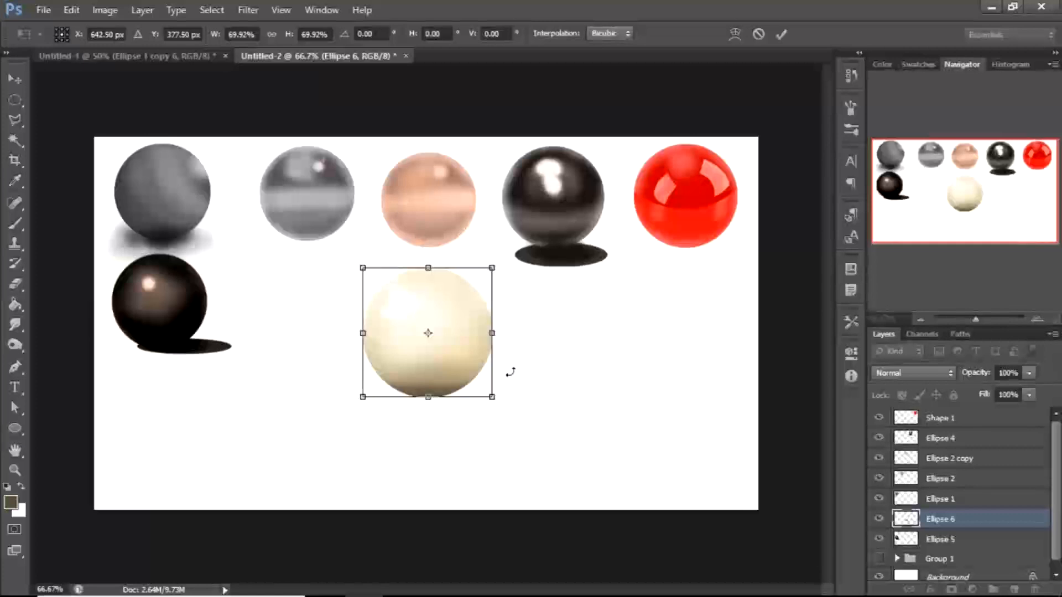
pyautogui.press('Return')
# Duplicate the cream sphere directly below itself and turn the copy upside down as a reflection
pyautogui.press('b')
pyautogui.press('v')
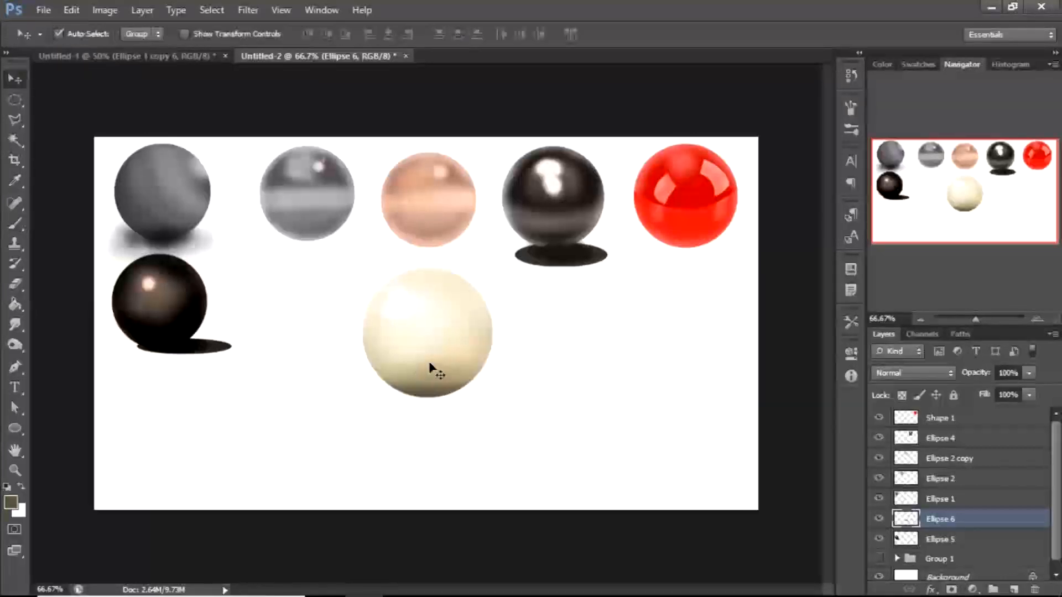
pyautogui.moveTo(434, 353); pyautogui.dragTo(432, 483)
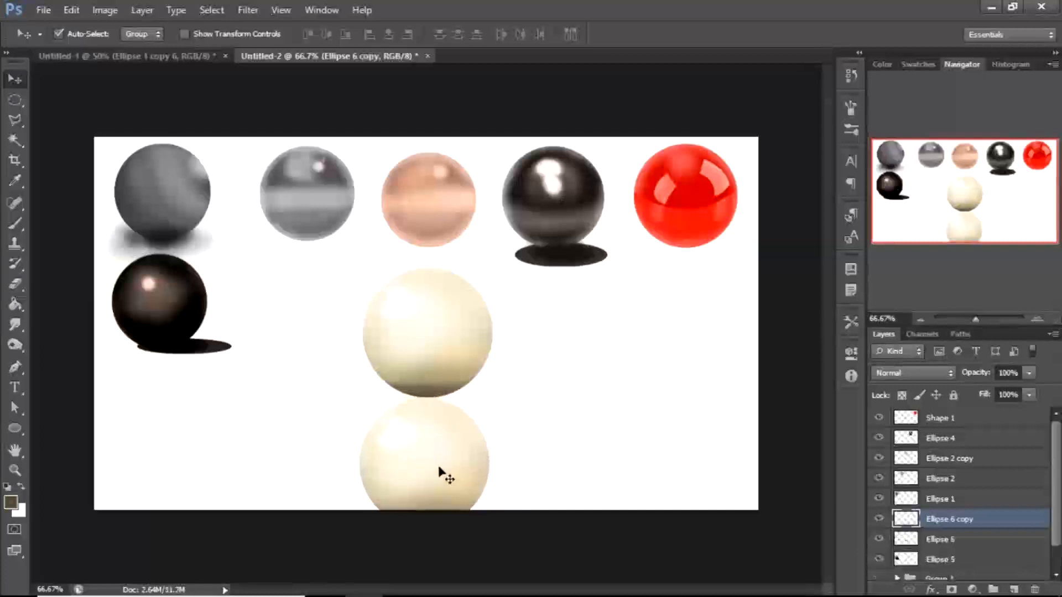
pyautogui.hotkey('ctrl', 't')
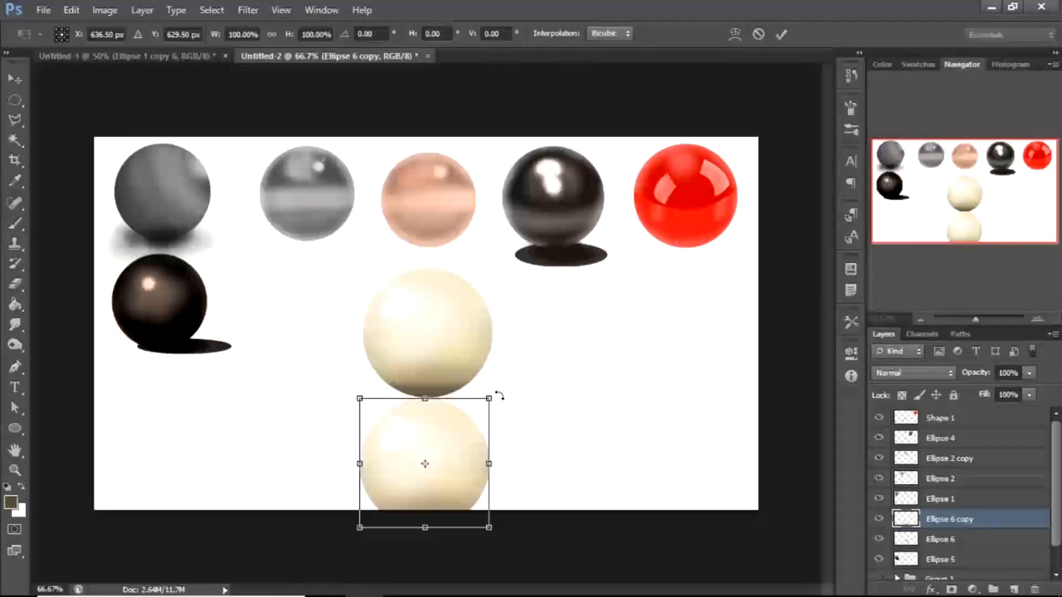
pyautogui.moveTo(500, 396); pyautogui.dragTo(362, 516)
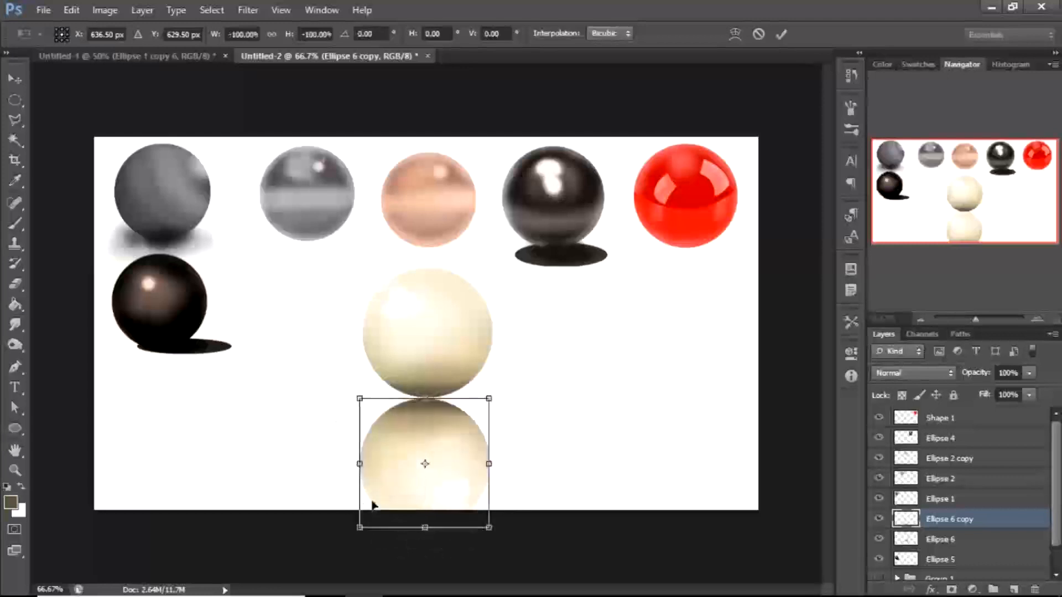
# Enlarge the upside-down copy to 146.61% and position it so its top slightly overlaps the sphere's base
pyautogui.moveTo(433, 444); pyautogui.dragTo(432, 428)
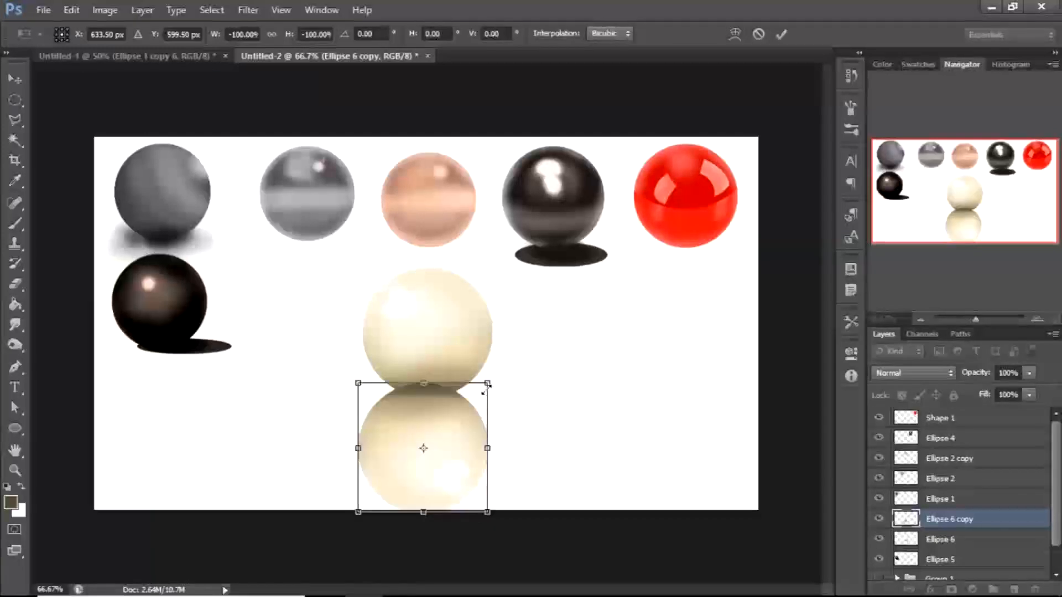
pyautogui.moveTo(486, 387); pyautogui.dragTo(525, 359)
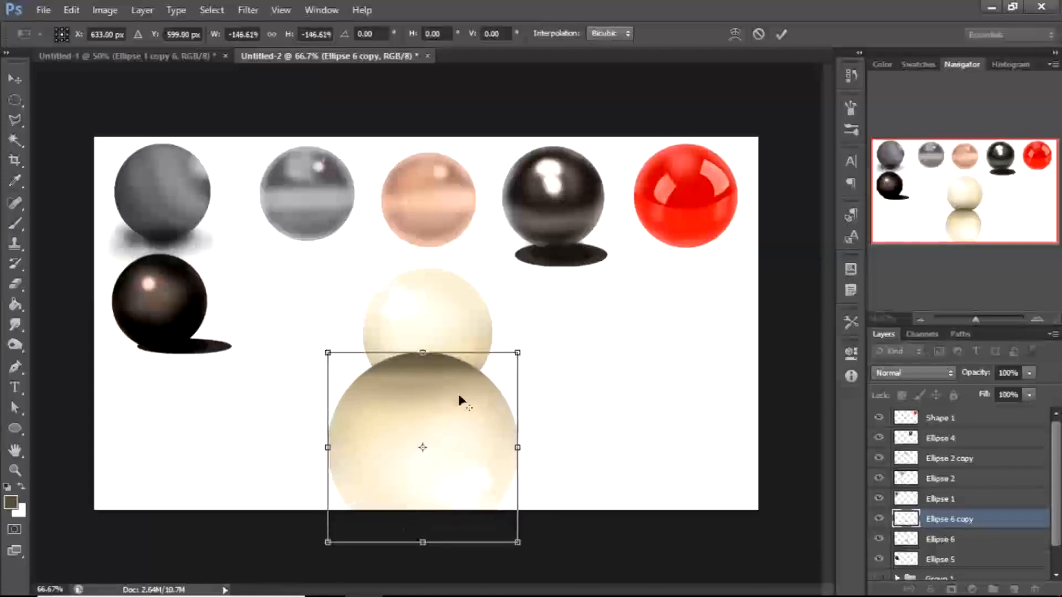
pyautogui.moveTo(438, 409); pyautogui.dragTo(438, 442)
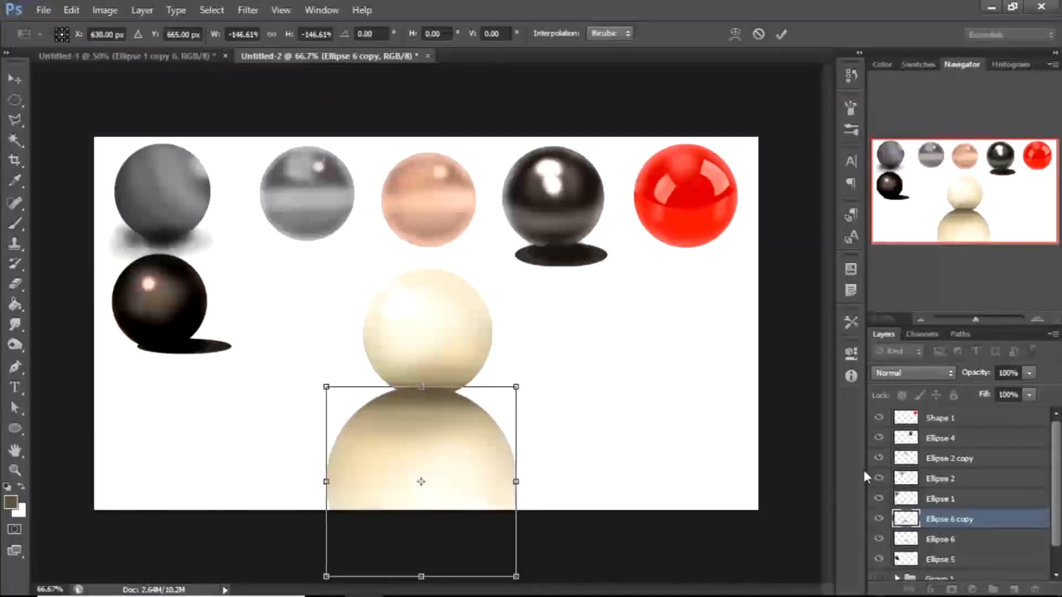
pyautogui.press('Return')
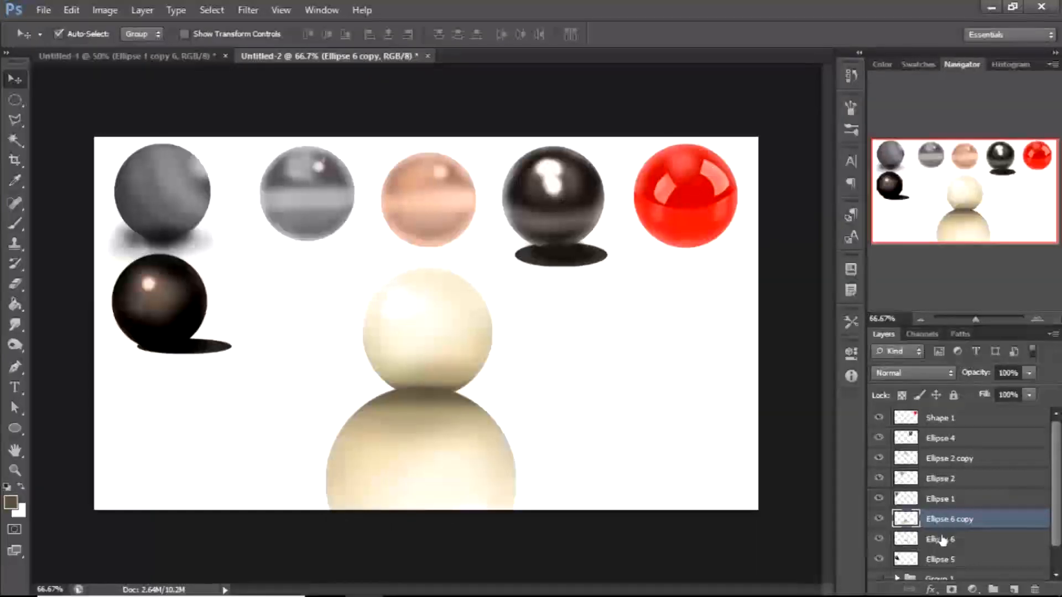
# Place the Ellipse 6 copy layer beneath Ellipse 6, shift the reflection slightly right, and toggle its visibility to compare
pyautogui.moveTo(959, 519); pyautogui.dragTo(960, 548)
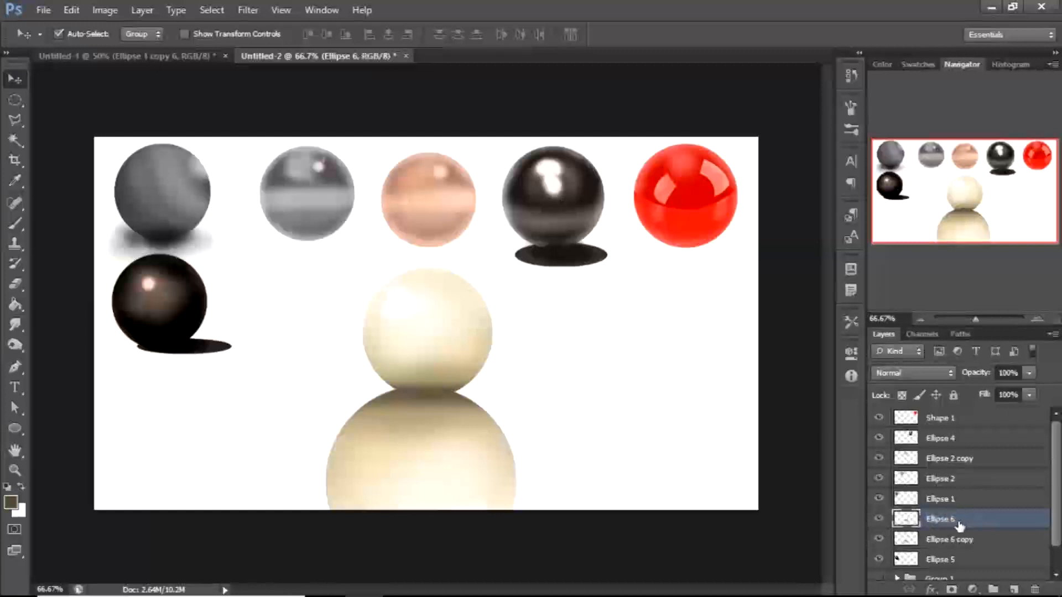
pyautogui.moveTo(467, 440); pyautogui.dragTo(473, 445)
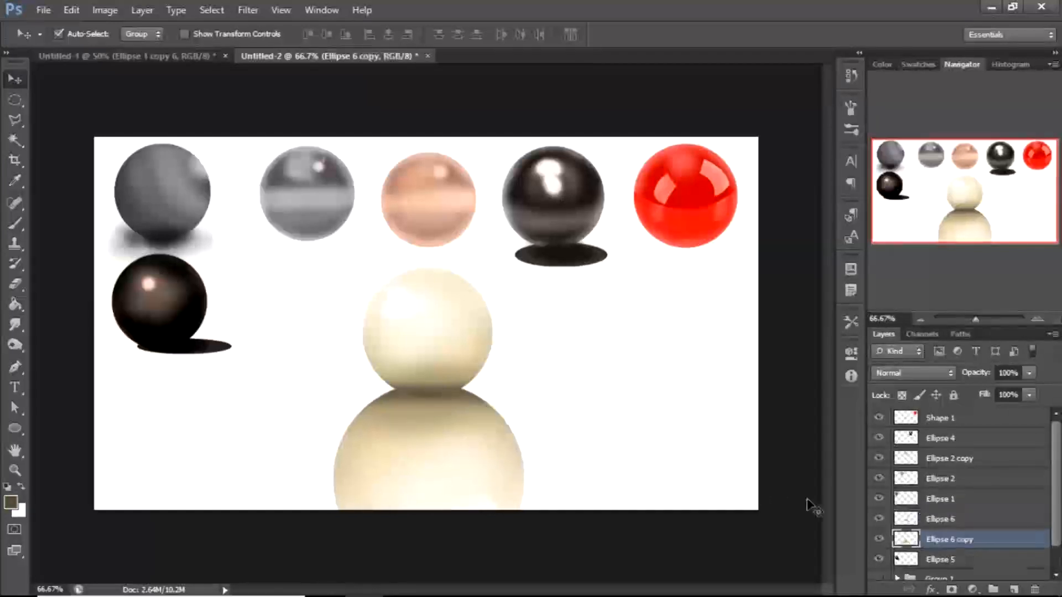
pyautogui.click(879, 540)
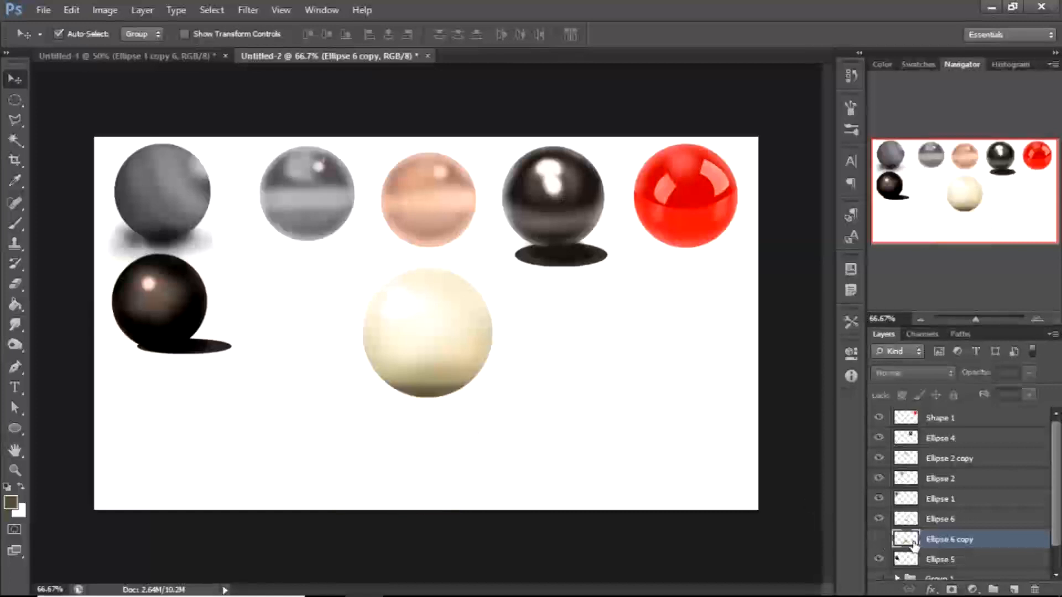
pyautogui.click(878, 539)
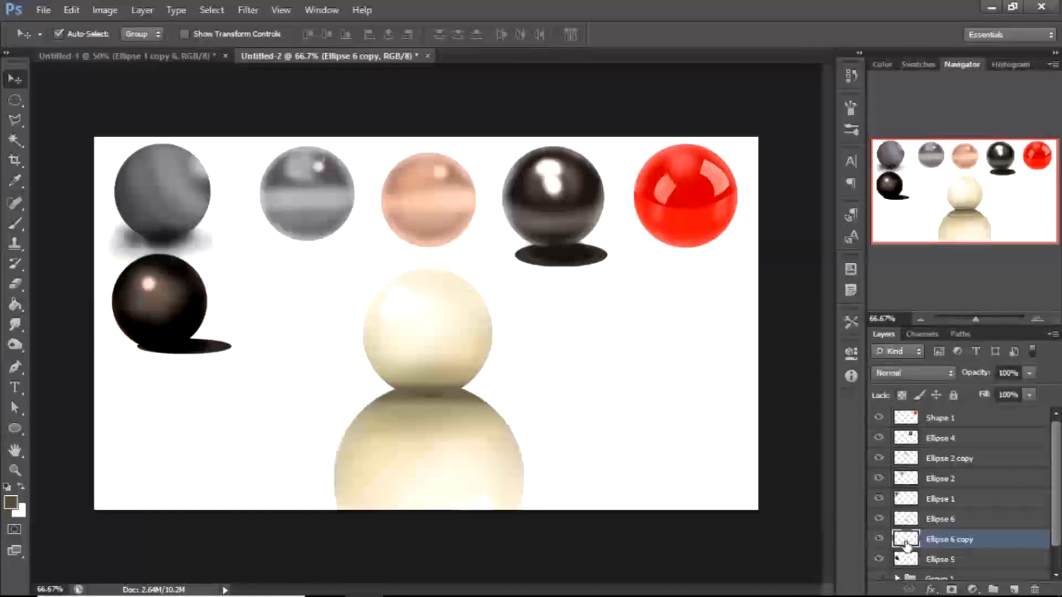
# Add a layer mask to Ellipse 6 copy and brush black over the reflection's lower part to hide it
pyautogui.click(952, 589)
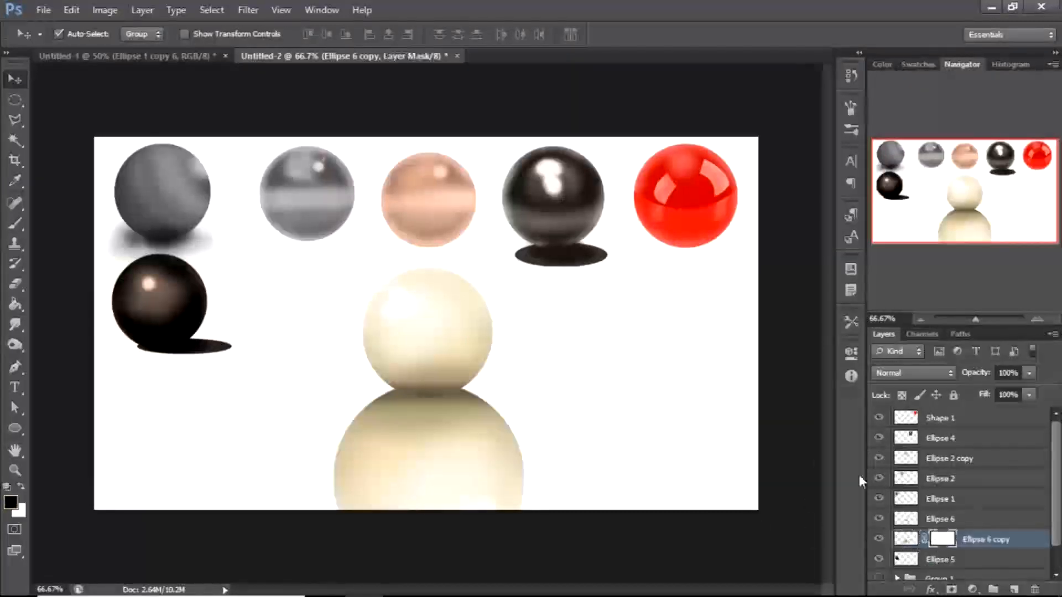
pyautogui.press('b')
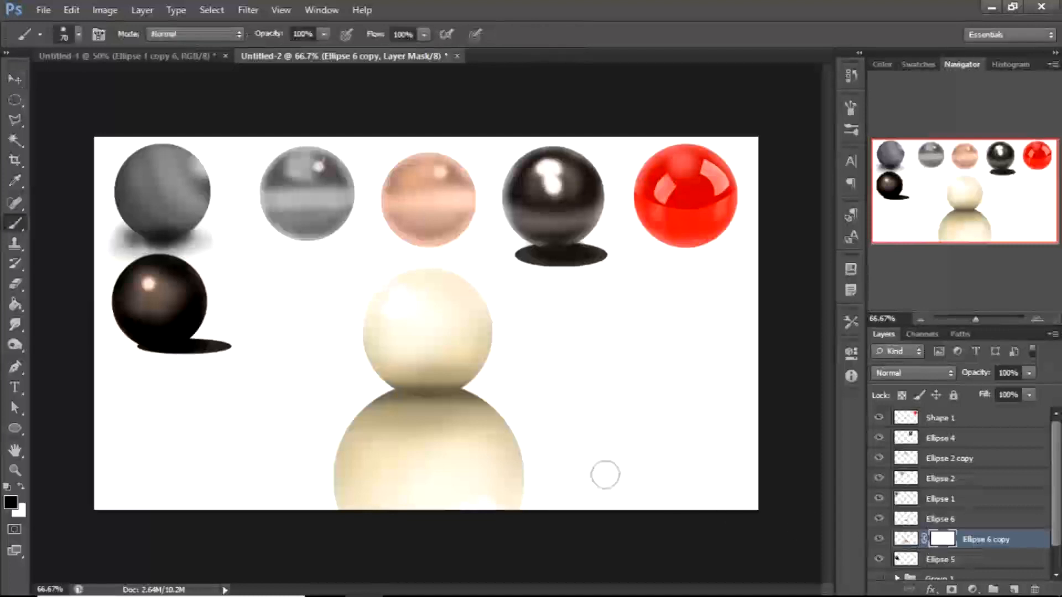
pyautogui.moveTo(336, 437)
pyautogui.mouseDown()
pyautogui.moveTo(347, 460)
pyautogui.moveTo(375, 467)
pyautogui.moveTo(324, 470)
pyautogui.moveTo(406, 475)
pyautogui.moveTo(343, 482)
pyautogui.moveTo(558, 495)
pyautogui.moveTo(308, 517)
pyautogui.moveTo(626, 483)
pyautogui.moveTo(279, 493)
pyautogui.moveTo(674, 459)
pyautogui.moveTo(383, 516)
pyautogui.mouseUp()
# Fade more of the reflection's underside by painting black on its mask with a 175 px brush
pyautogui.press(']')
pyautogui.press(']')
pyautogui.press(']')
pyautogui.press(']')
pyautogui.press(']')
pyautogui.press(']')
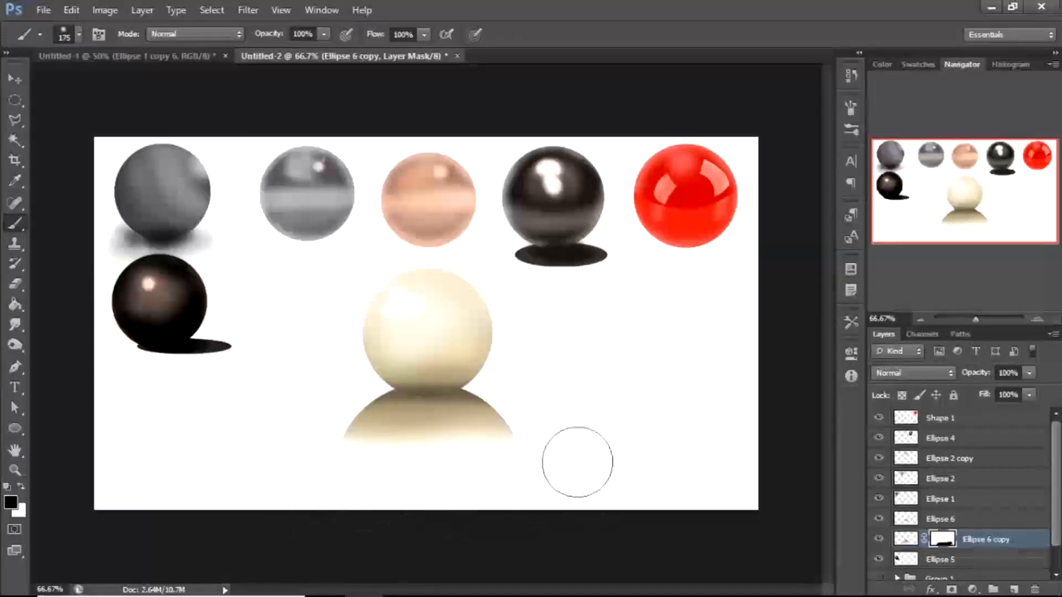
pyautogui.moveTo(424, 464)
pyautogui.mouseDown()
pyautogui.moveTo(389, 464)
pyautogui.moveTo(460, 455)
pyautogui.moveTo(403, 450)
pyautogui.moveTo(528, 483)
pyautogui.mouseUp()
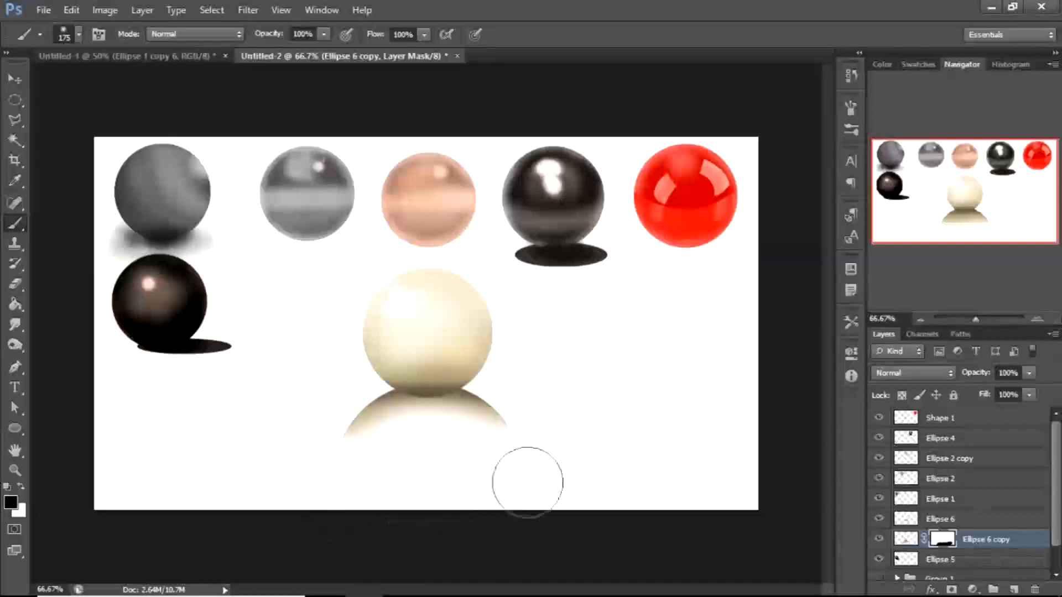
pyautogui.moveTo(370, 462); pyautogui.dragTo(476, 451)
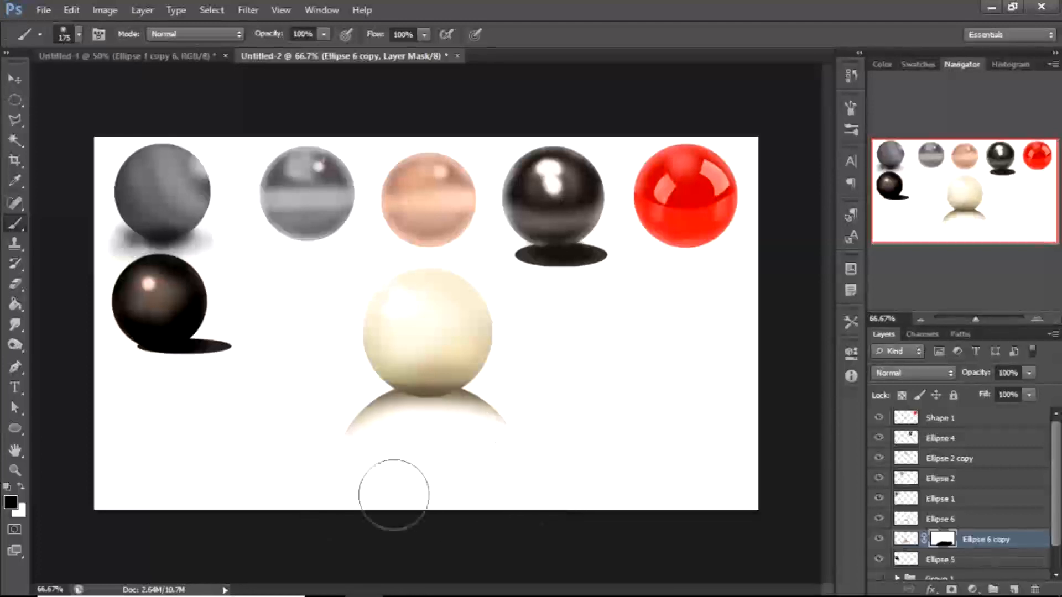
# Soften the reflection by painting black on the Ellipse 6 copy mask with a 500 px brush at 24% opacity
pyautogui.click(323, 34)
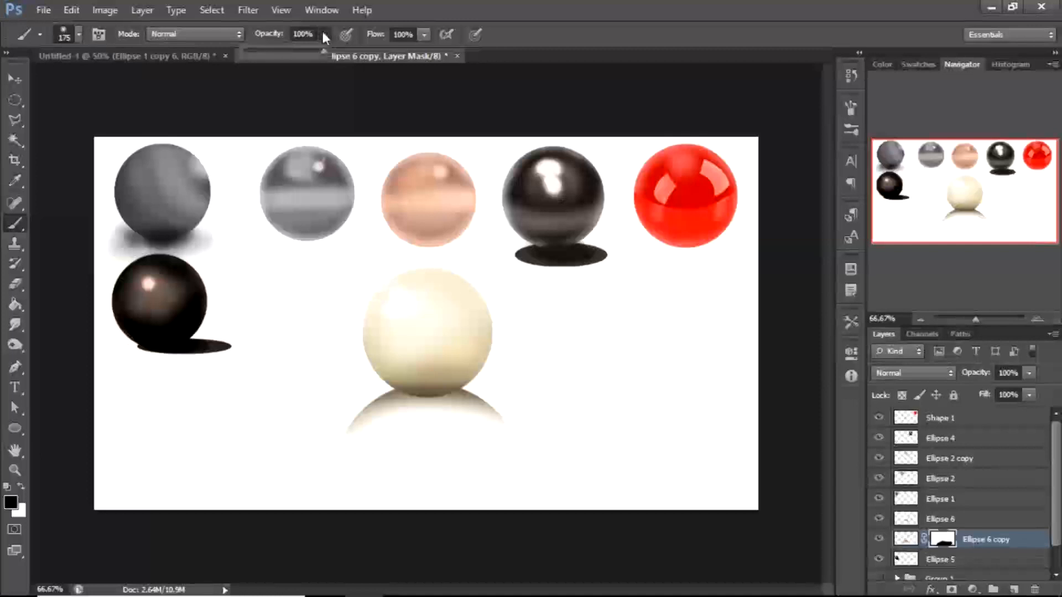
pyautogui.moveTo(264, 52); pyautogui.dragTo(263, 52)
pyautogui.press(']')
pyautogui.press(']')
pyautogui.press(']')
pyautogui.press(']')
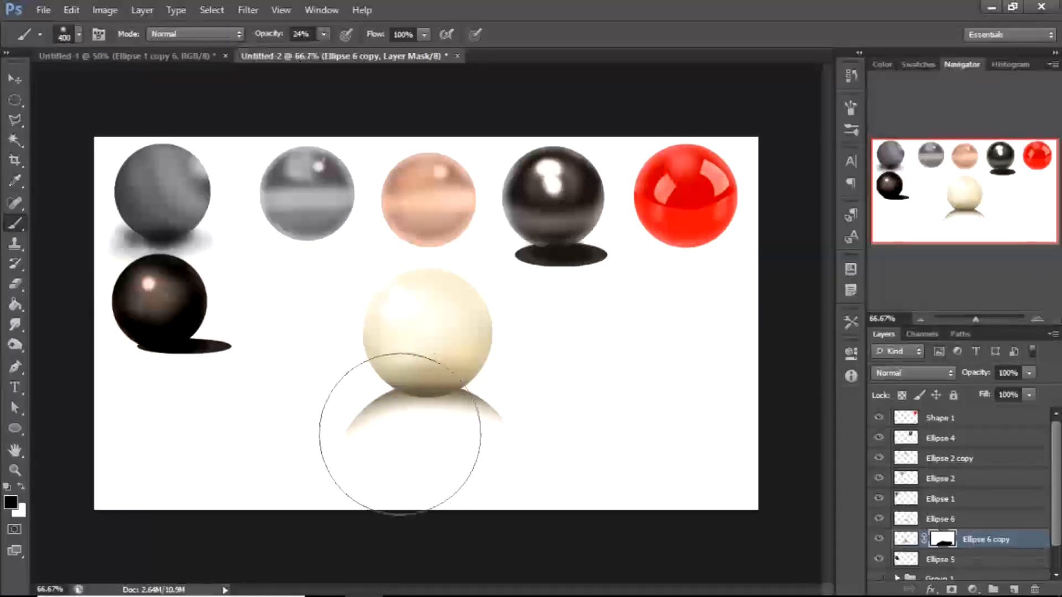
pyautogui.press(']')
pyautogui.moveTo(424, 439); pyautogui.dragTo(427, 462)
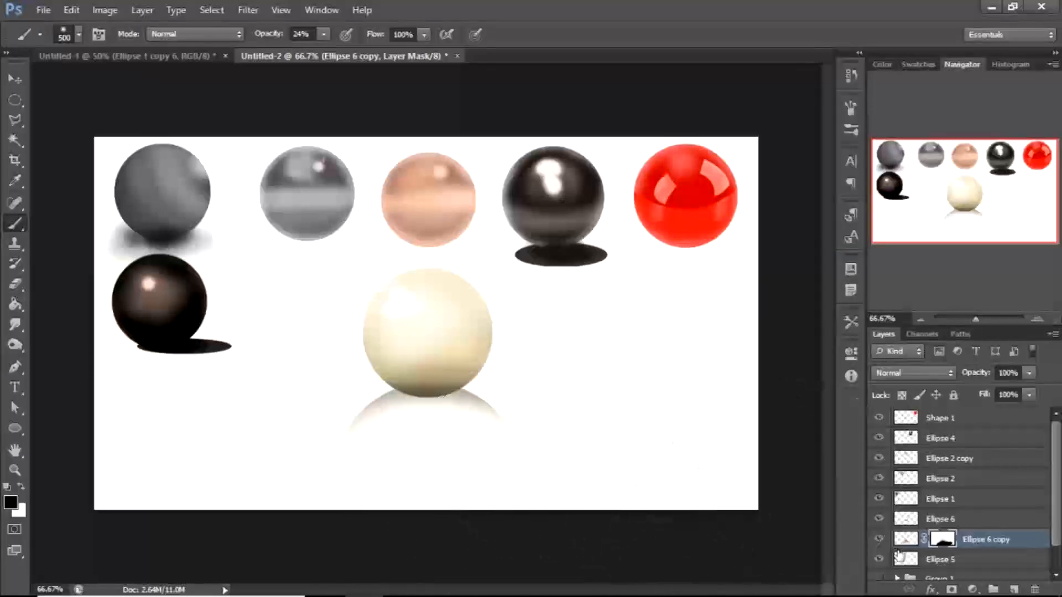
# Target the Ellipse 6 copy layer's image instead of its mask and nudge the reflection slightly down with Free Transform
pyautogui.click(904, 544)
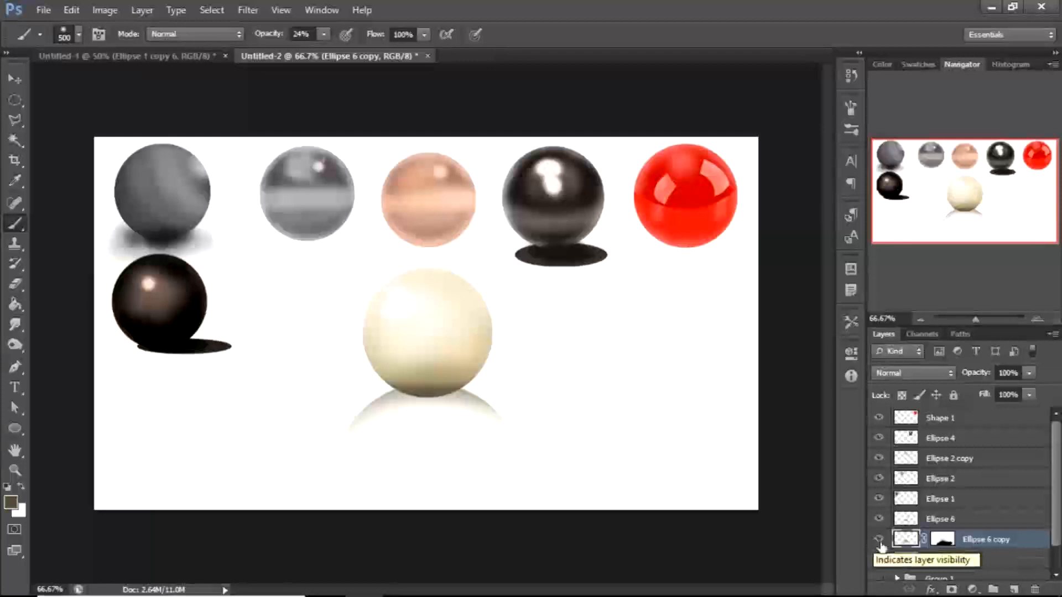
pyautogui.hotkey('ctrl', 't')
pyautogui.press('Down')
pyautogui.press('Down')
pyautogui.press('Down')
pyautogui.press('Down')
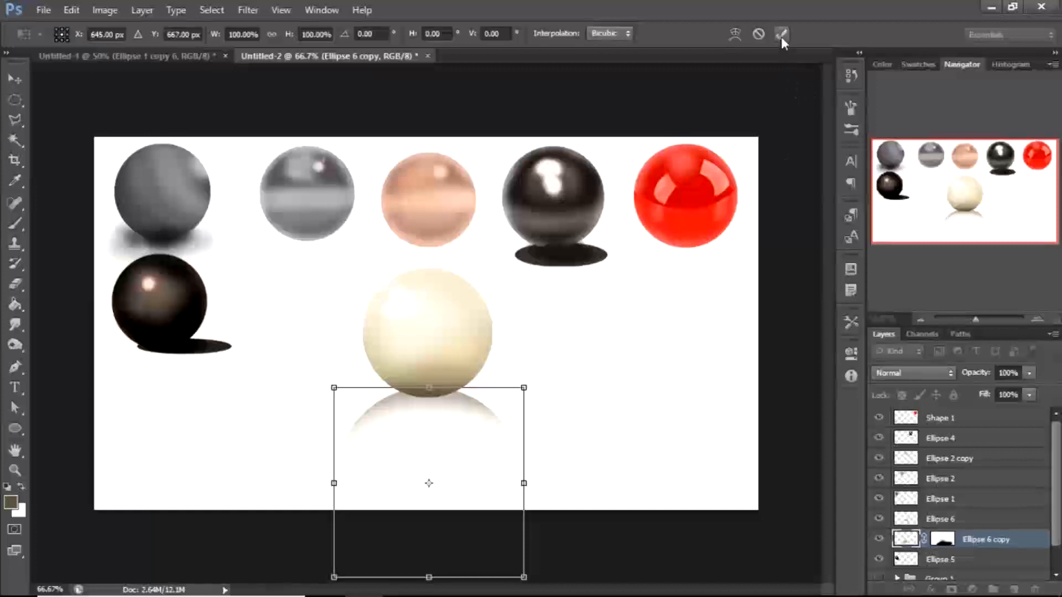
pyautogui.click(781, 34)
# Set up a 125 px Brush with white as the foreground colour for the reflection layer
pyautogui.press('b')
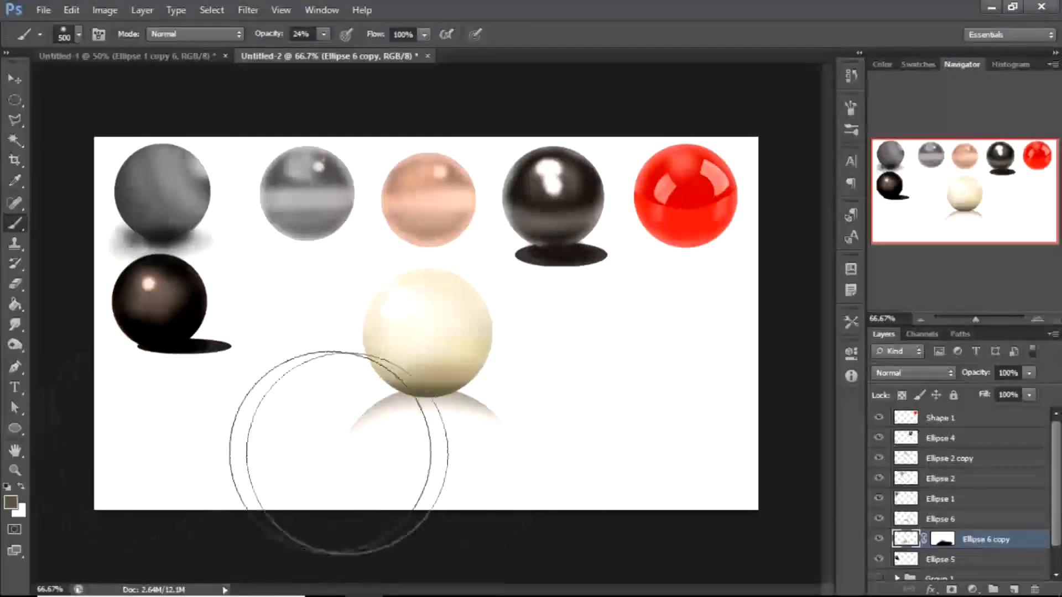
pyautogui.press('x')
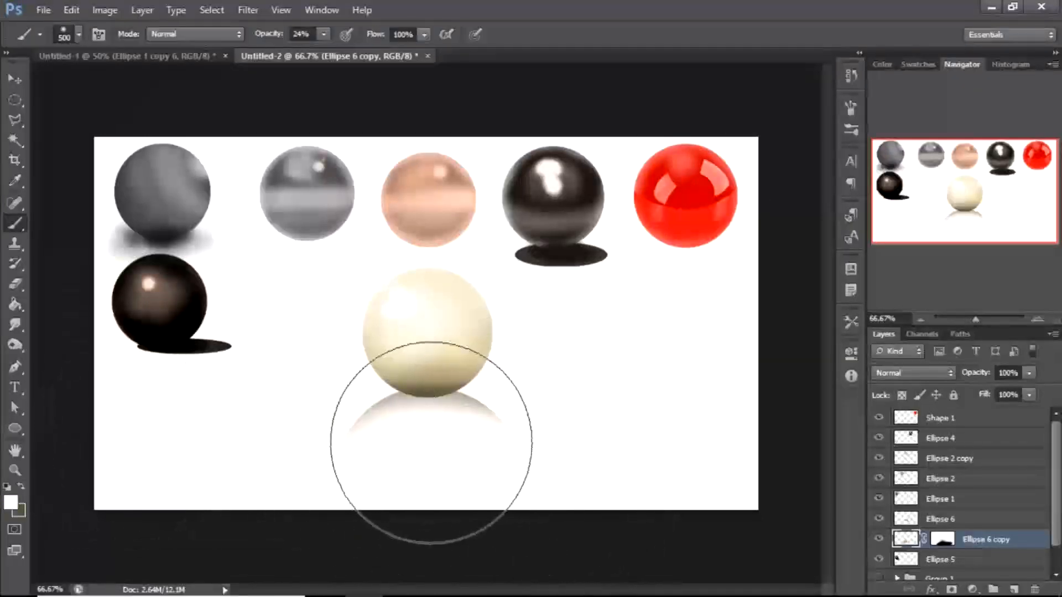
pyautogui.press('[')
pyautogui.press('[')
pyautogui.press('[')
pyautogui.press('[')
pyautogui.press('[')
pyautogui.press('[')
pyautogui.press('[')
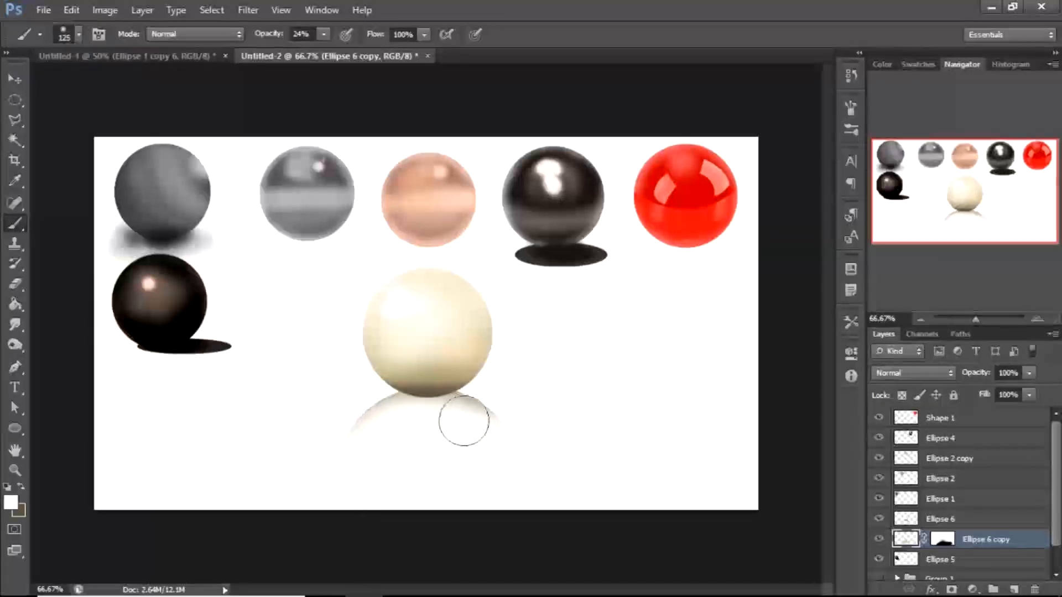
pyautogui.press('x')
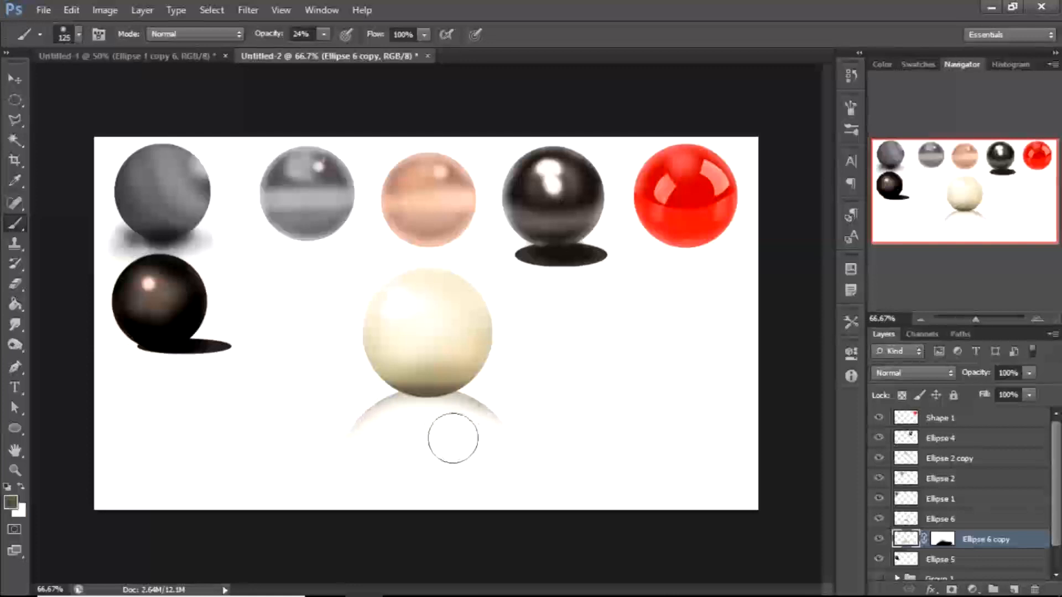
pyautogui.press('x')
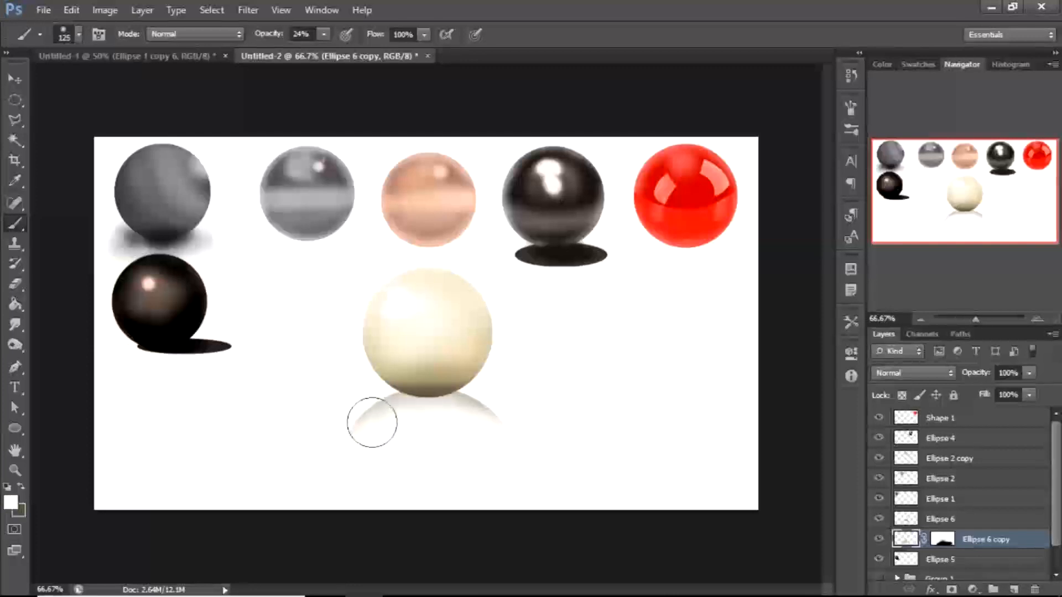
# Partly restore the reflection beneath the cream sphere by painting white on the Ellipse 6 copy mask at 24% opacity
pyautogui.click(935, 540)
pyautogui.press('x')
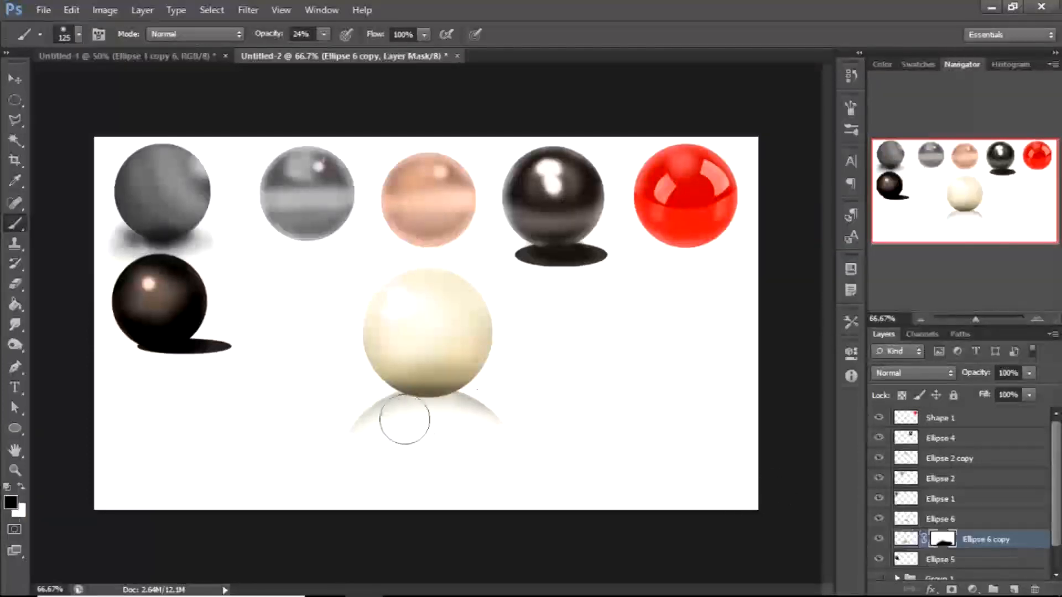
pyautogui.press('x')
pyautogui.moveTo(393, 420)
pyautogui.mouseDown()
pyautogui.moveTo(464, 417)
pyautogui.moveTo(323, 436)
pyautogui.mouseUp()
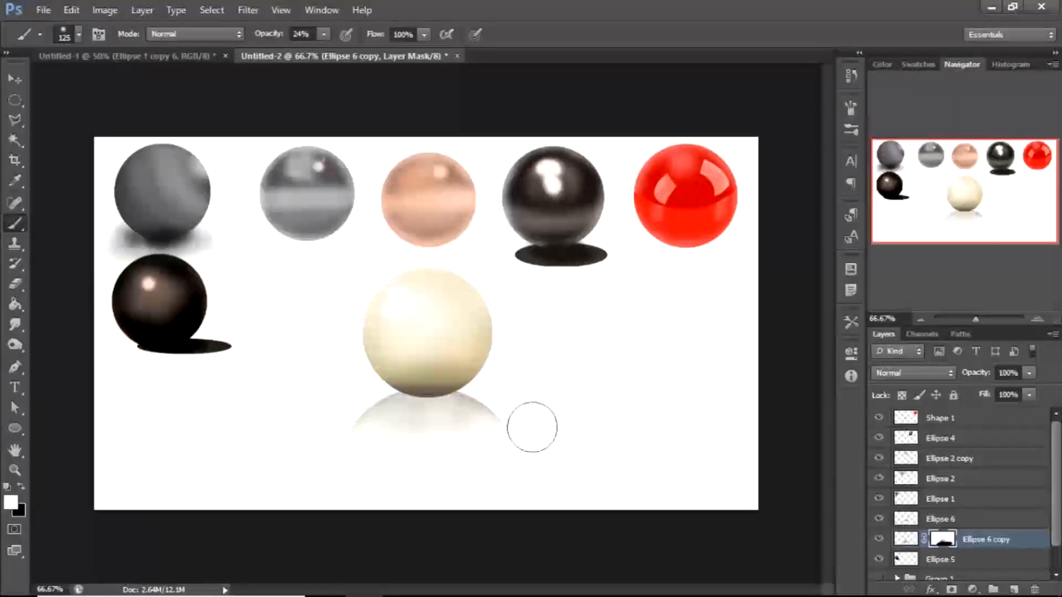
pyautogui.moveTo(405, 412)
pyautogui.mouseDown()
pyautogui.moveTo(437, 406)
pyautogui.moveTo(503, 414)
pyautogui.moveTo(403, 406)
pyautogui.moveTo(370, 412)
pyautogui.moveTo(369, 426)
pyautogui.moveTo(456, 407)
pyautogui.mouseUp()
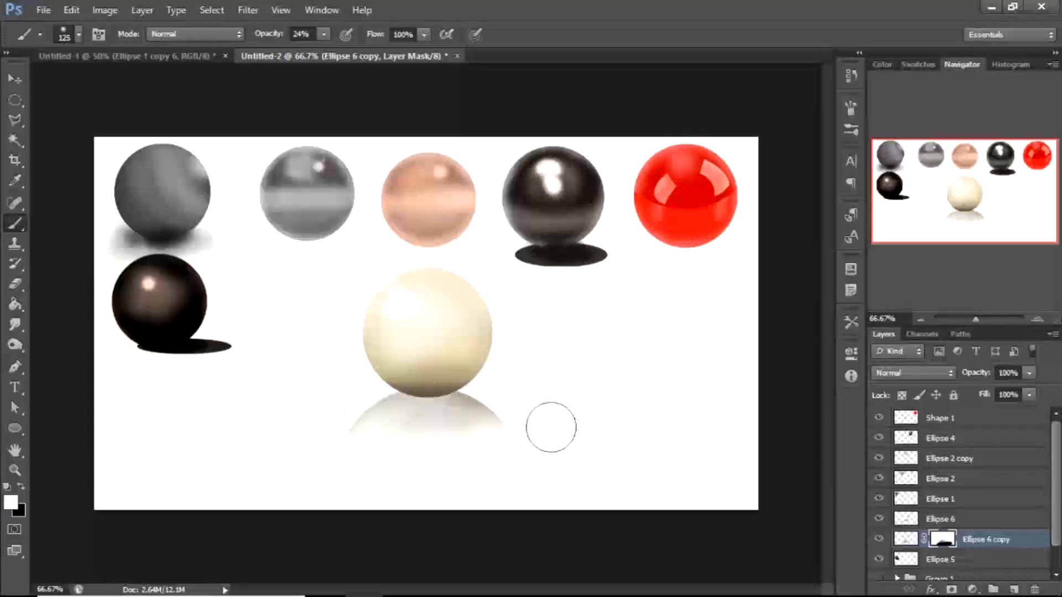